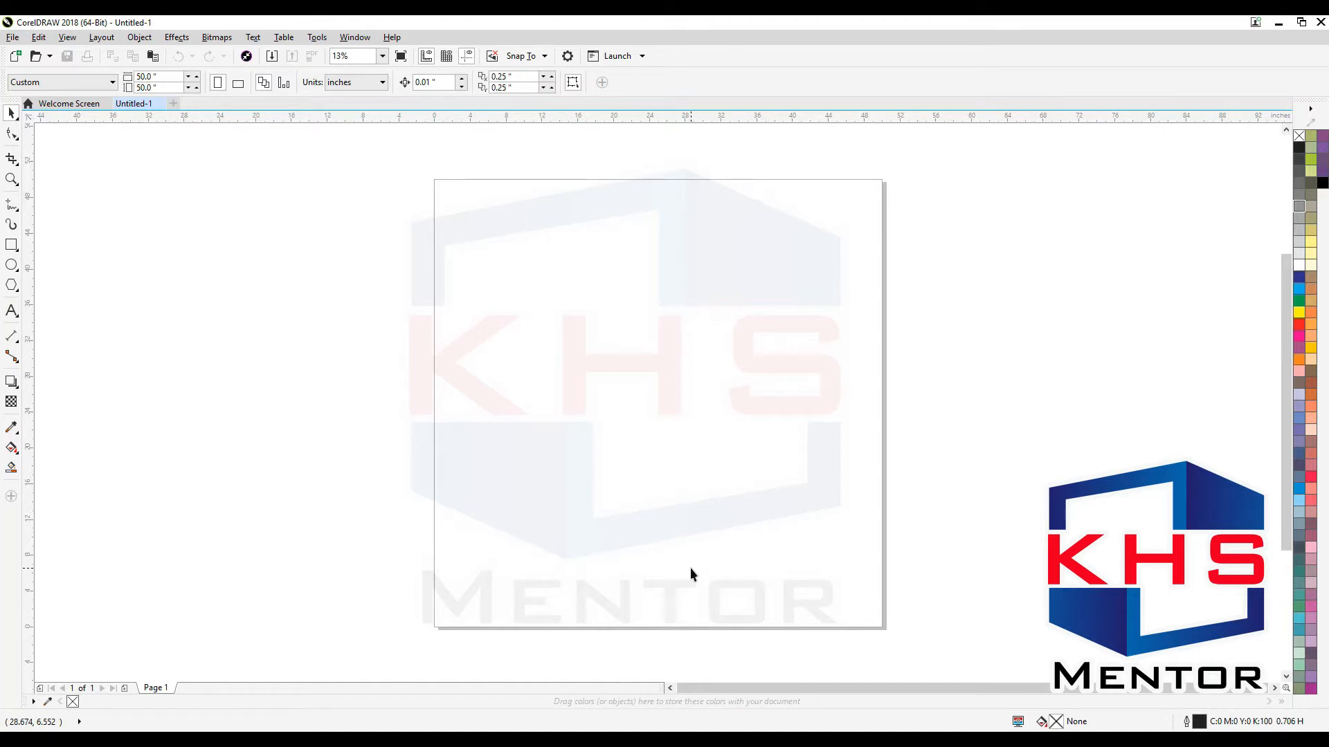
pyautogui.press('F9')
pyautogui.click(11, 178)
pyautogui.click(11, 205)
pyautogui.click(12, 113)
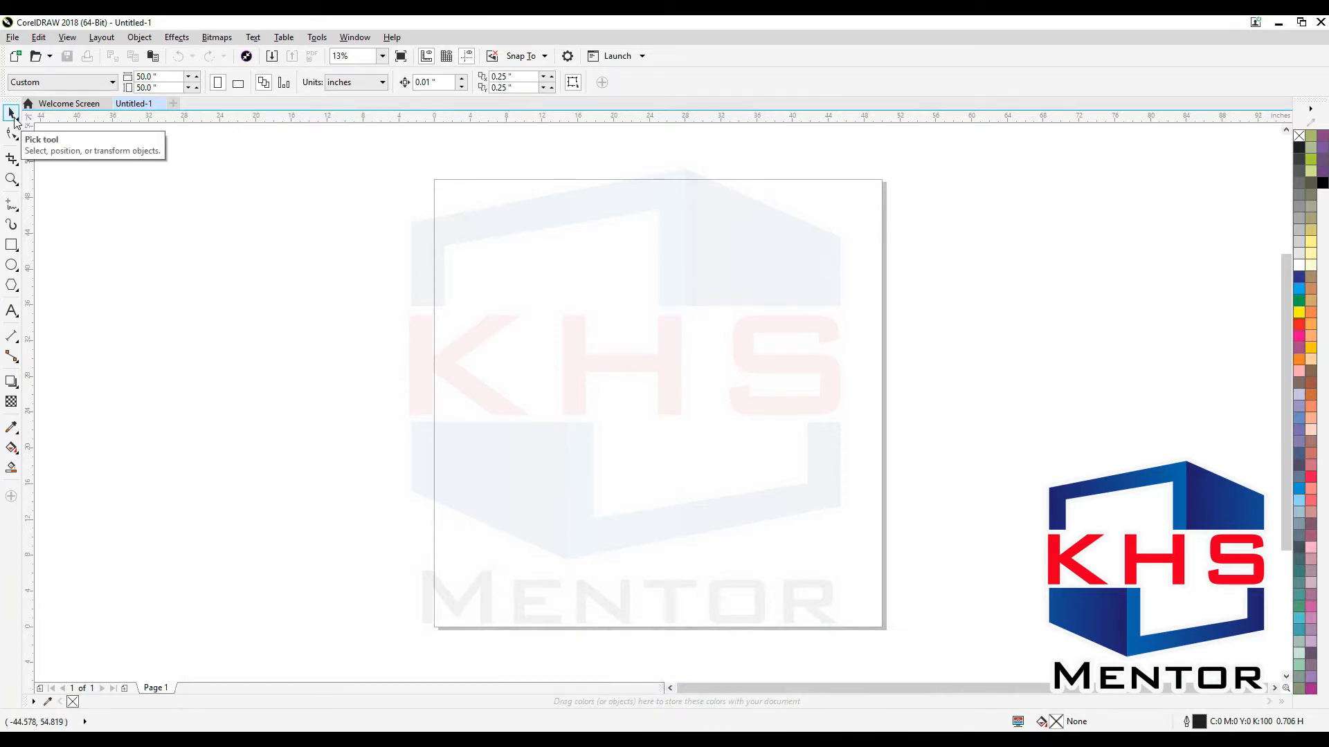
# Draw a rectangle about 16.9 by 15.5 inches in the upper-left part of the page.
pyautogui.click(11, 246)
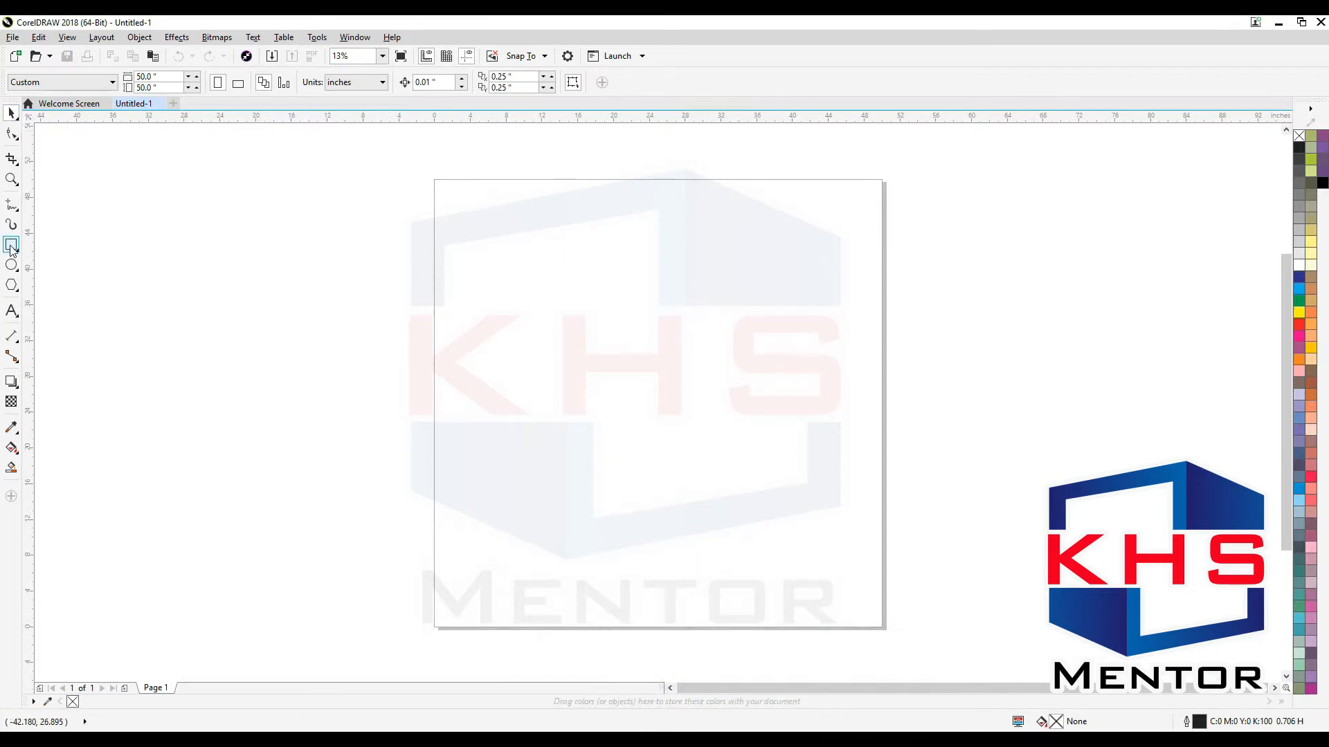
pyautogui.click(509, 246)
pyautogui.moveTo(535, 276); pyautogui.dragTo(658, 381)
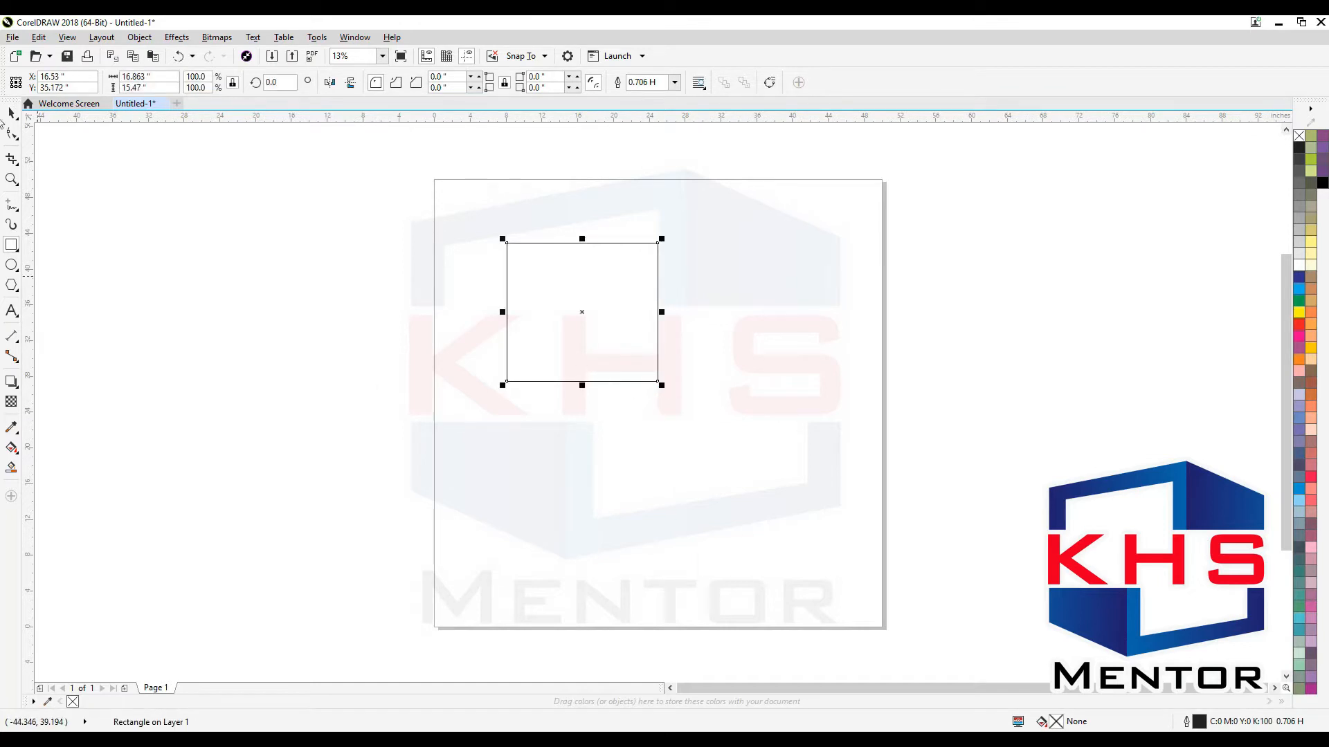
# Move the rectangle down and right so its centre sits at about X 20.8, Y 31.9 inches.
pyautogui.click(11, 112)
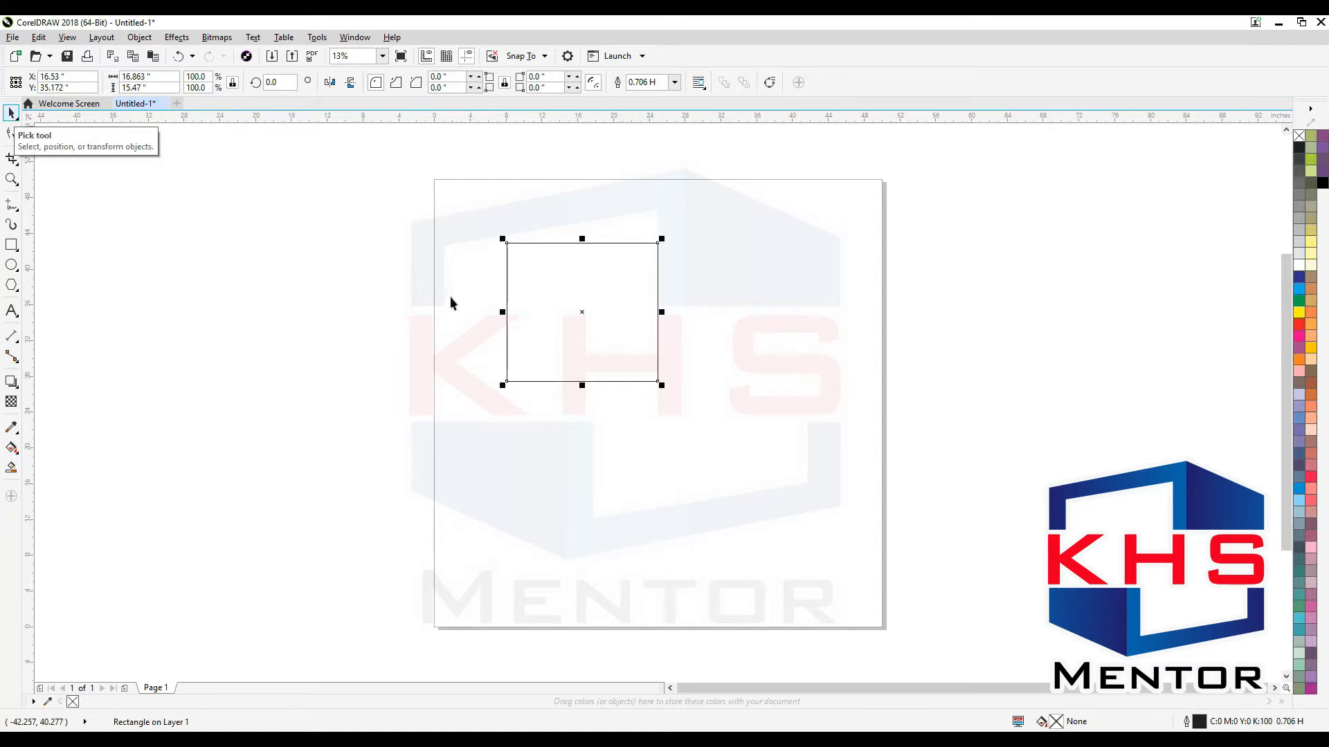
pyautogui.moveTo(611, 247); pyautogui.dragTo(580, 364)
pyautogui.moveTo(580, 363); pyautogui.dragTo(644, 287)
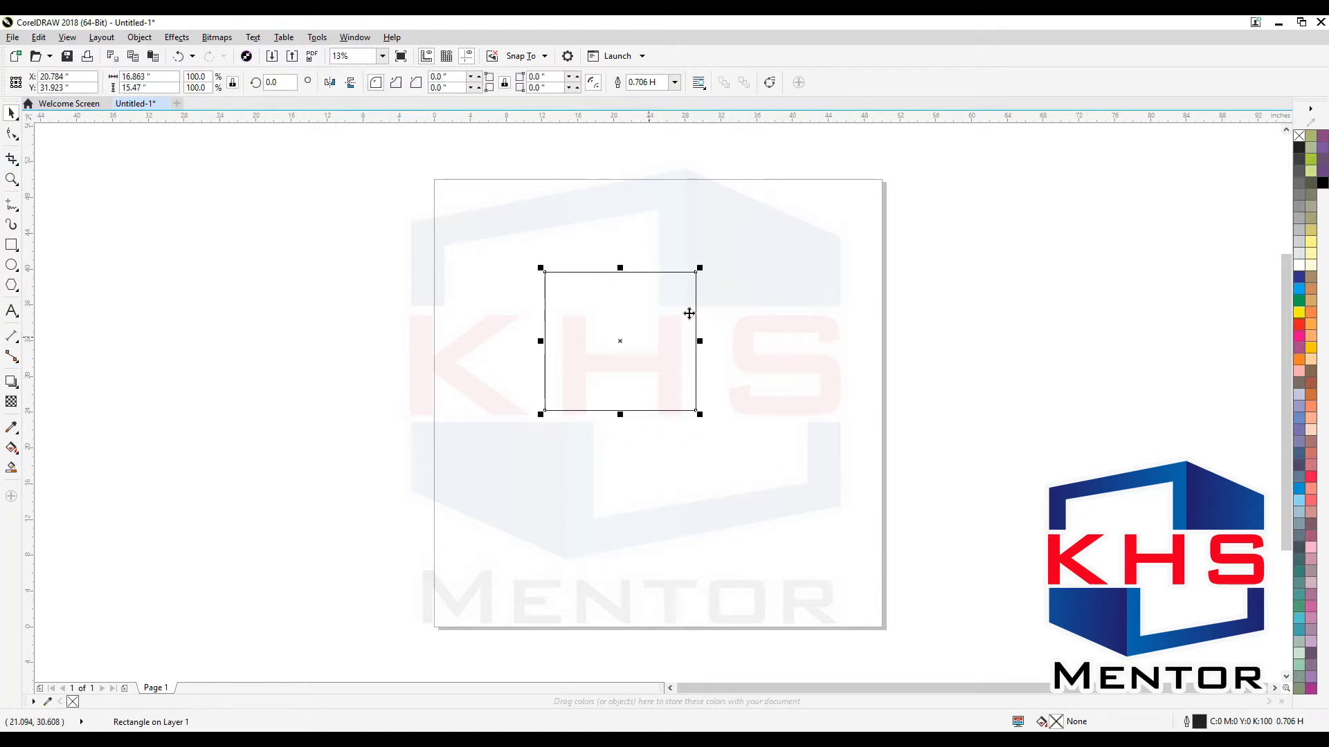
# Try rotating the rectangle about 28.5 degrees around its centre, and undo the rotation.
pyautogui.click(656, 333)
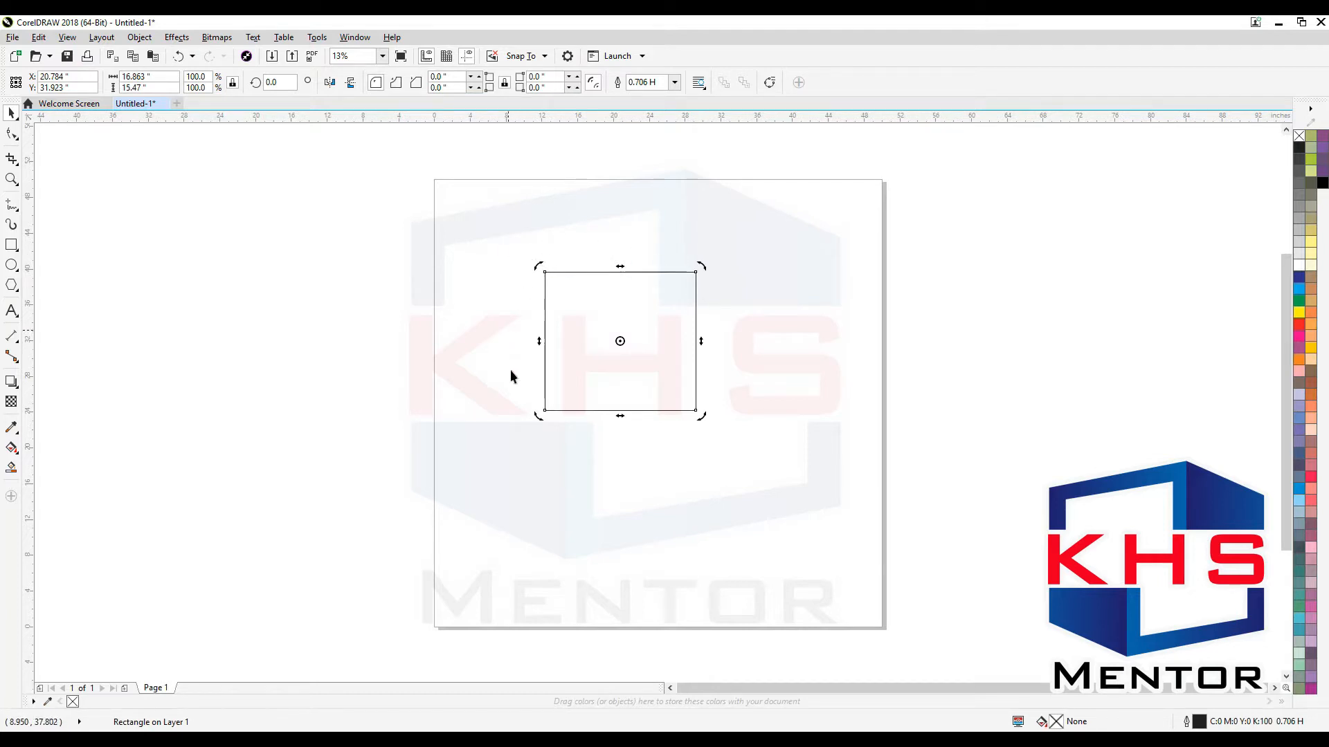
pyautogui.moveTo(702, 416); pyautogui.dragTo(687, 358)
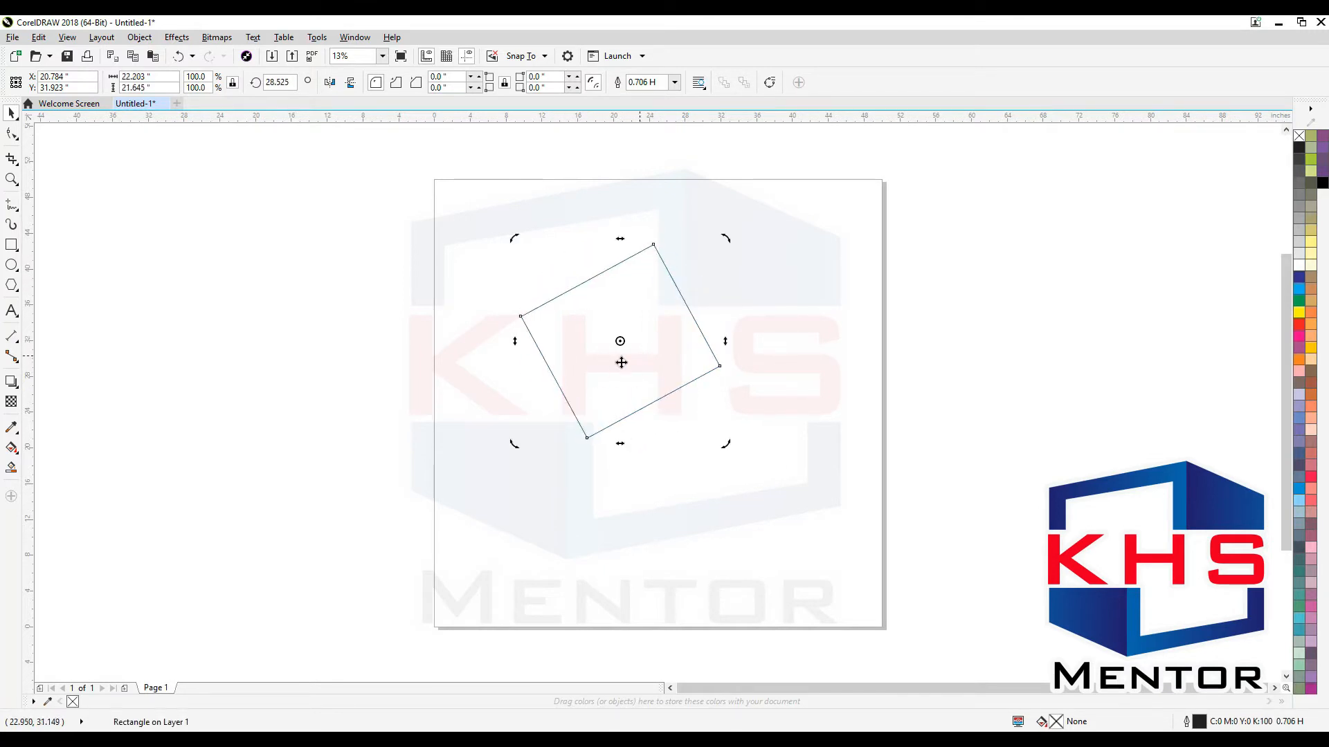
pyautogui.hotkey('ctrl', 'z')
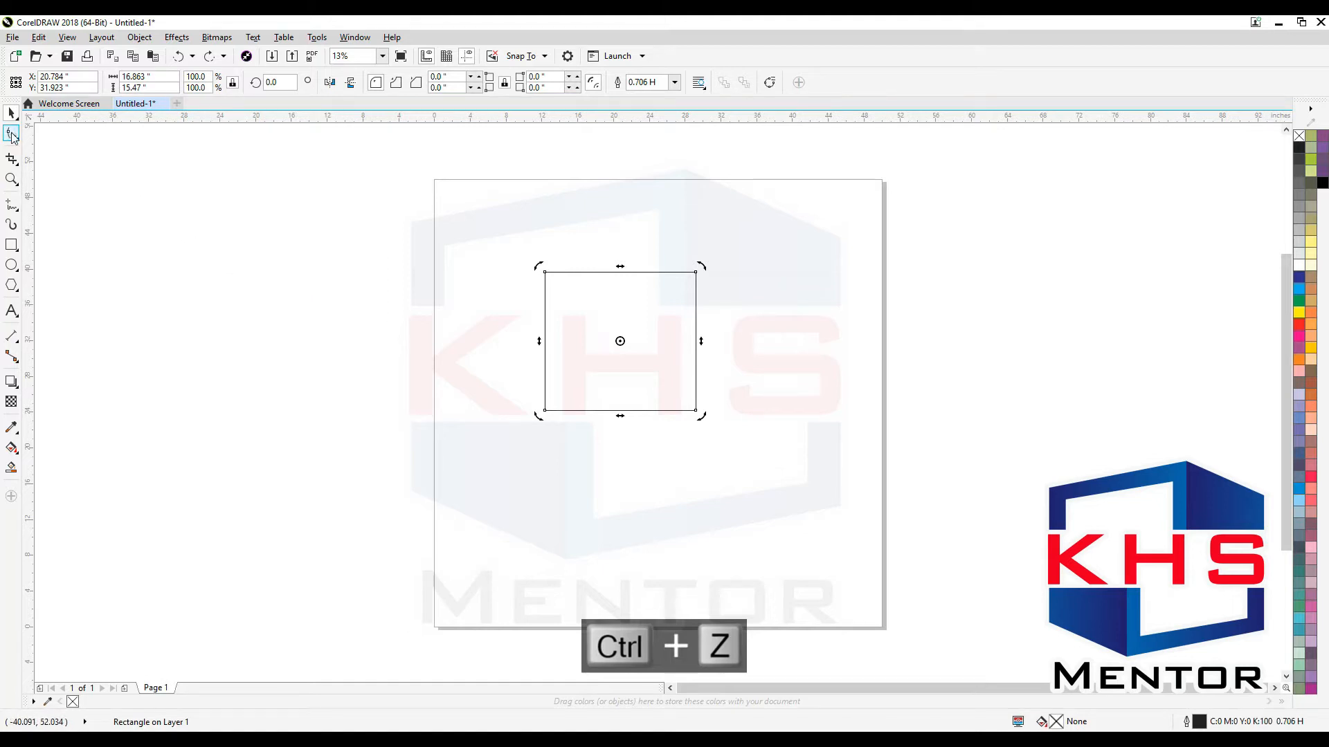
# Use the Shape tool to round the rectangle's corners to a radius of about 7.7 inches, making it almost a circle.
pyautogui.click(12, 135)
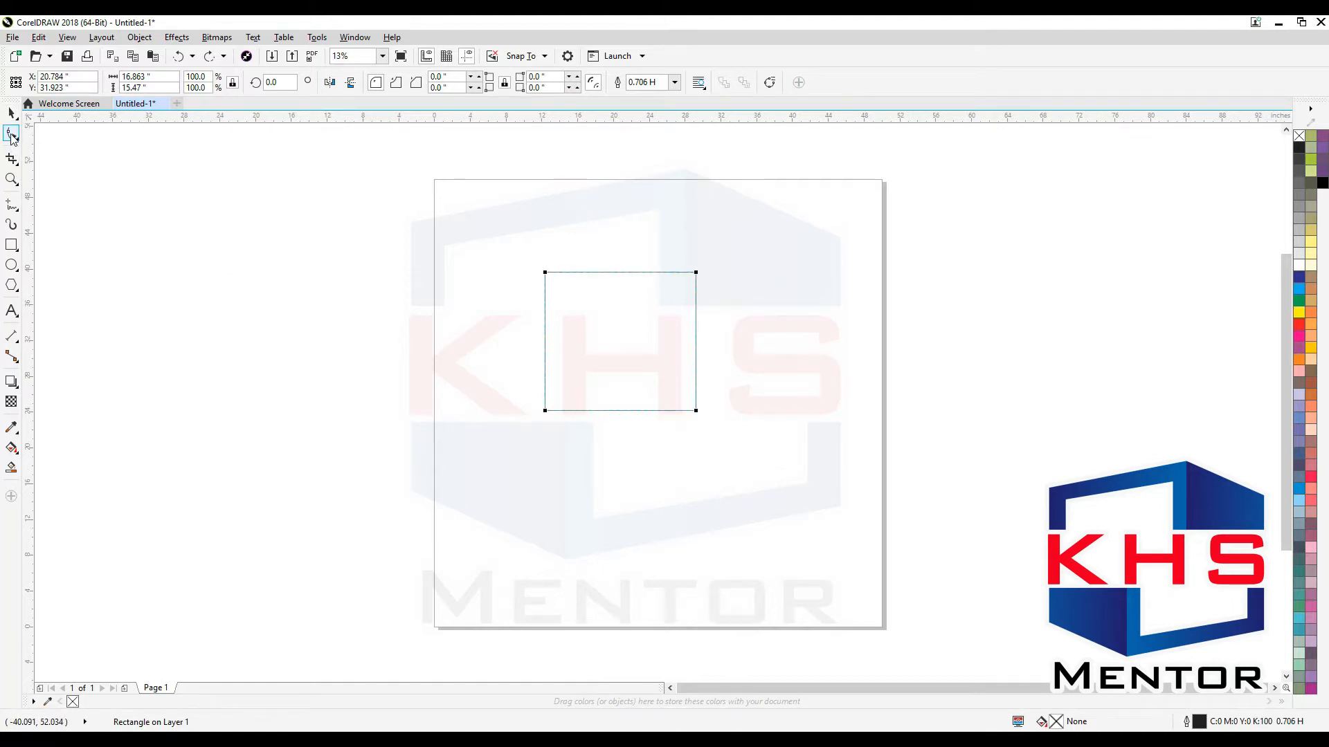
pyautogui.click(12, 138)
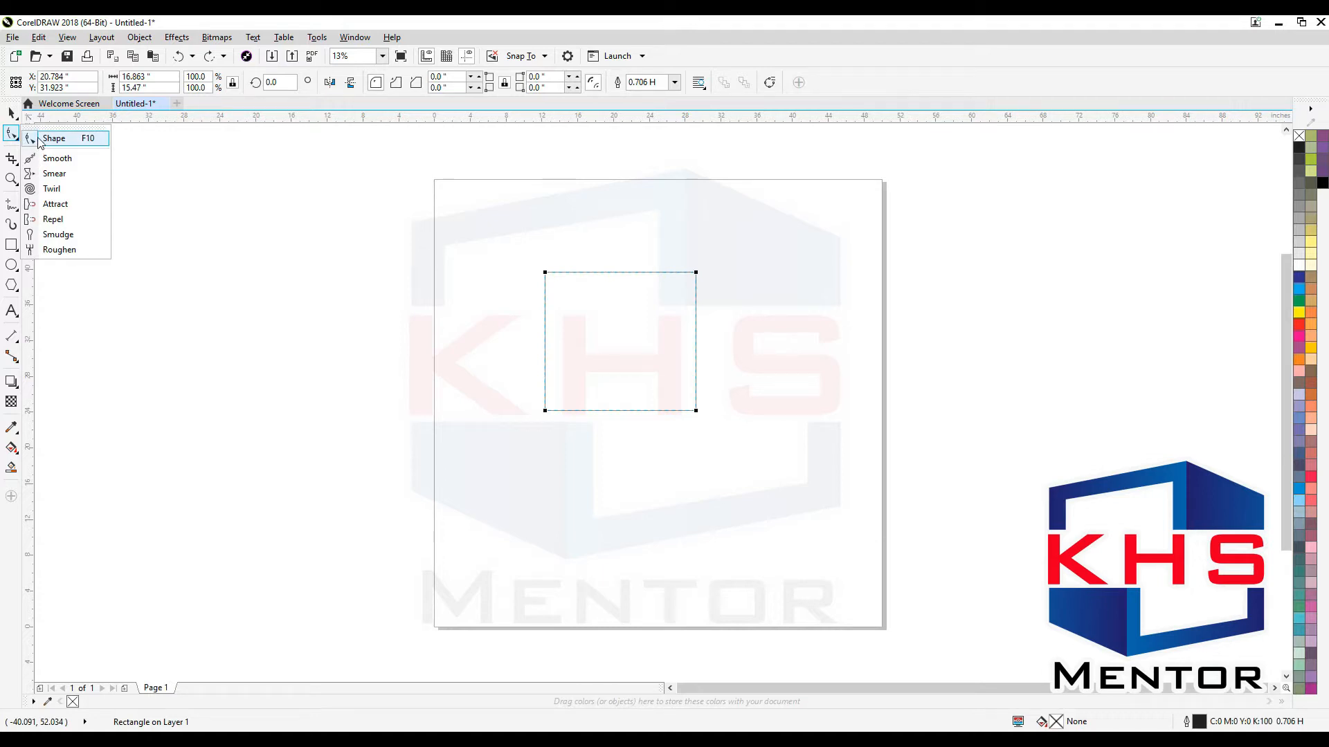
pyautogui.click(42, 139)
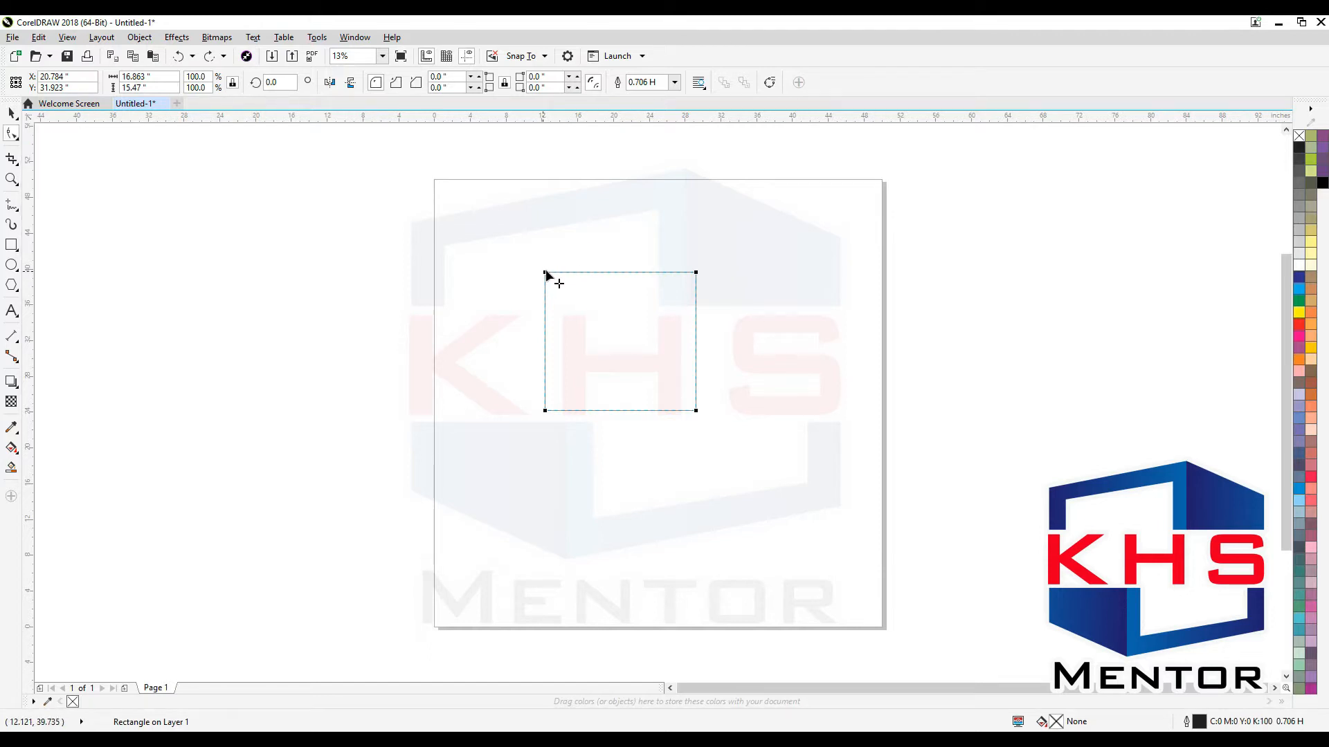
pyautogui.moveTo(545, 273); pyautogui.dragTo(563, 274)
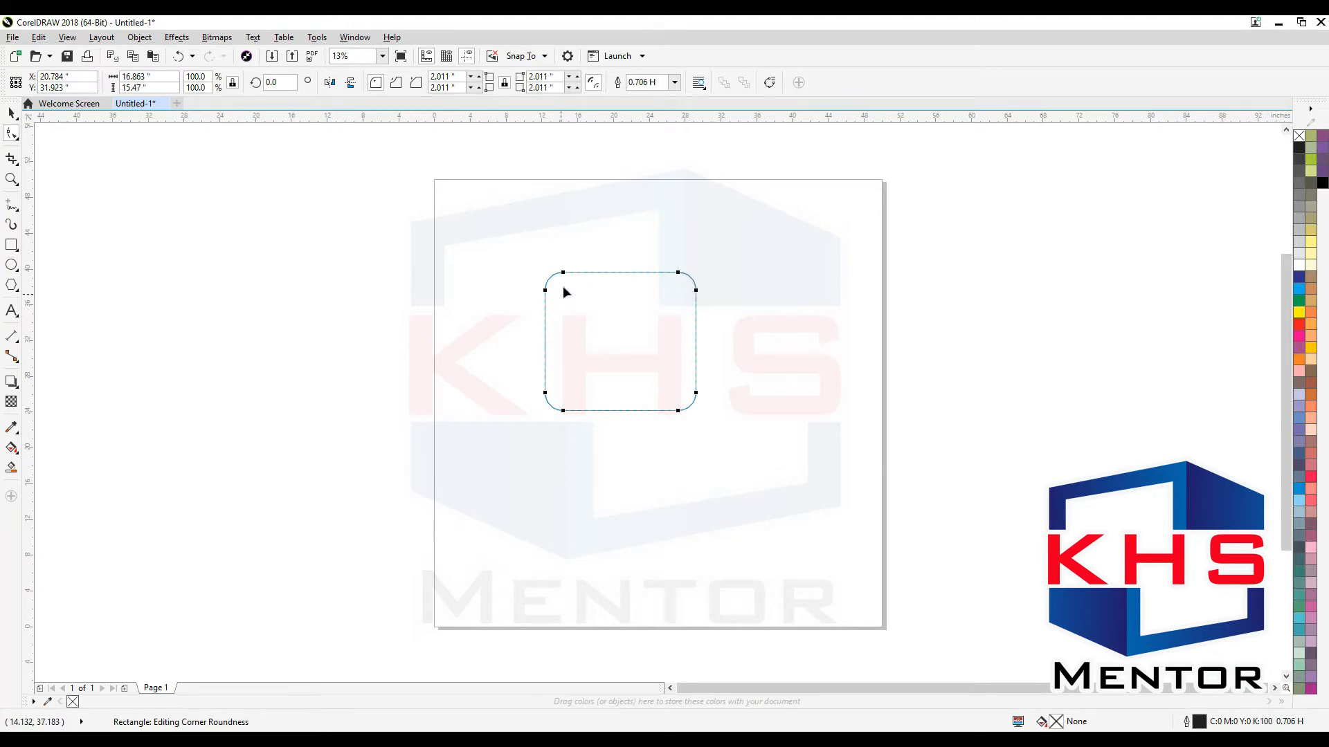
pyautogui.moveTo(563, 274); pyautogui.dragTo(644, 277)
# Deselect the shape, reselect it with the Shape tool, and adjust its corner radius to about 1.47 inches.
pyautogui.press('space')
pyautogui.click(713, 255)
pyautogui.press('space')
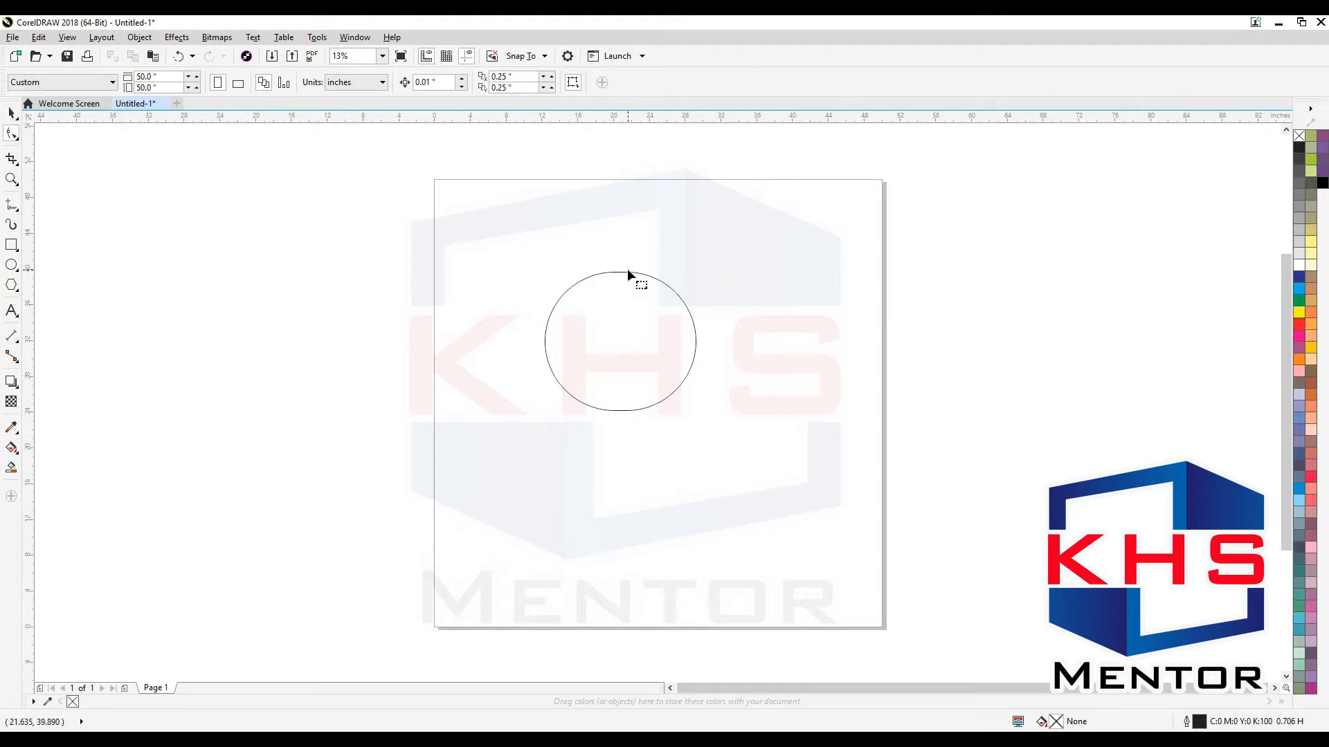
pyautogui.click(628, 274)
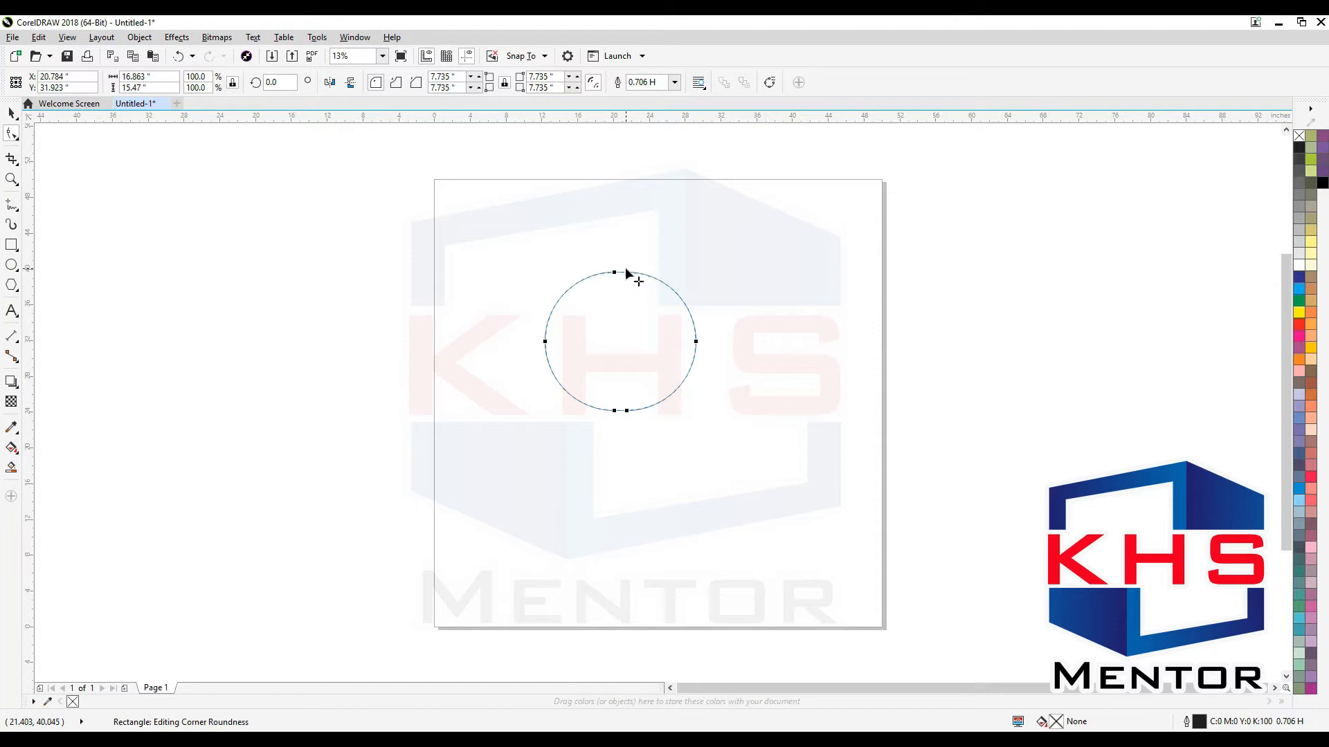
pyautogui.moveTo(628, 274); pyautogui.dragTo(757, 285)
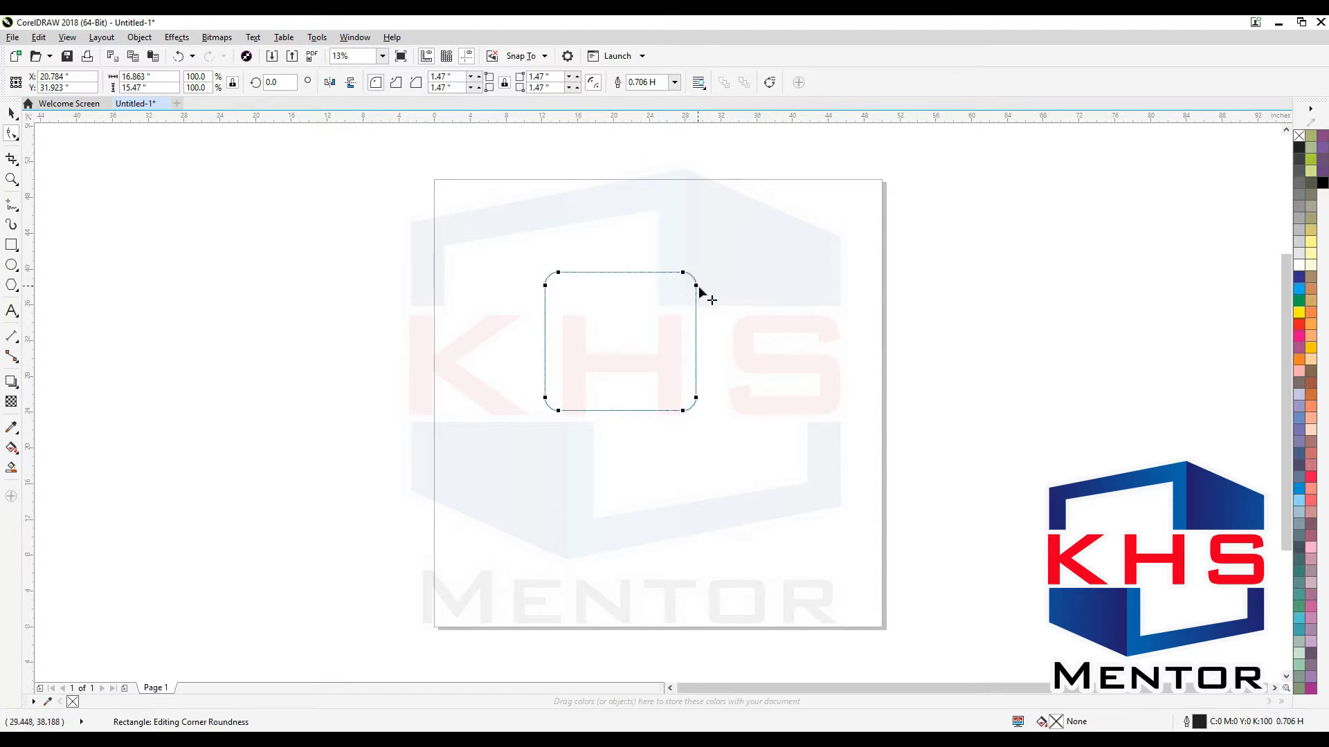
pyautogui.press('space')
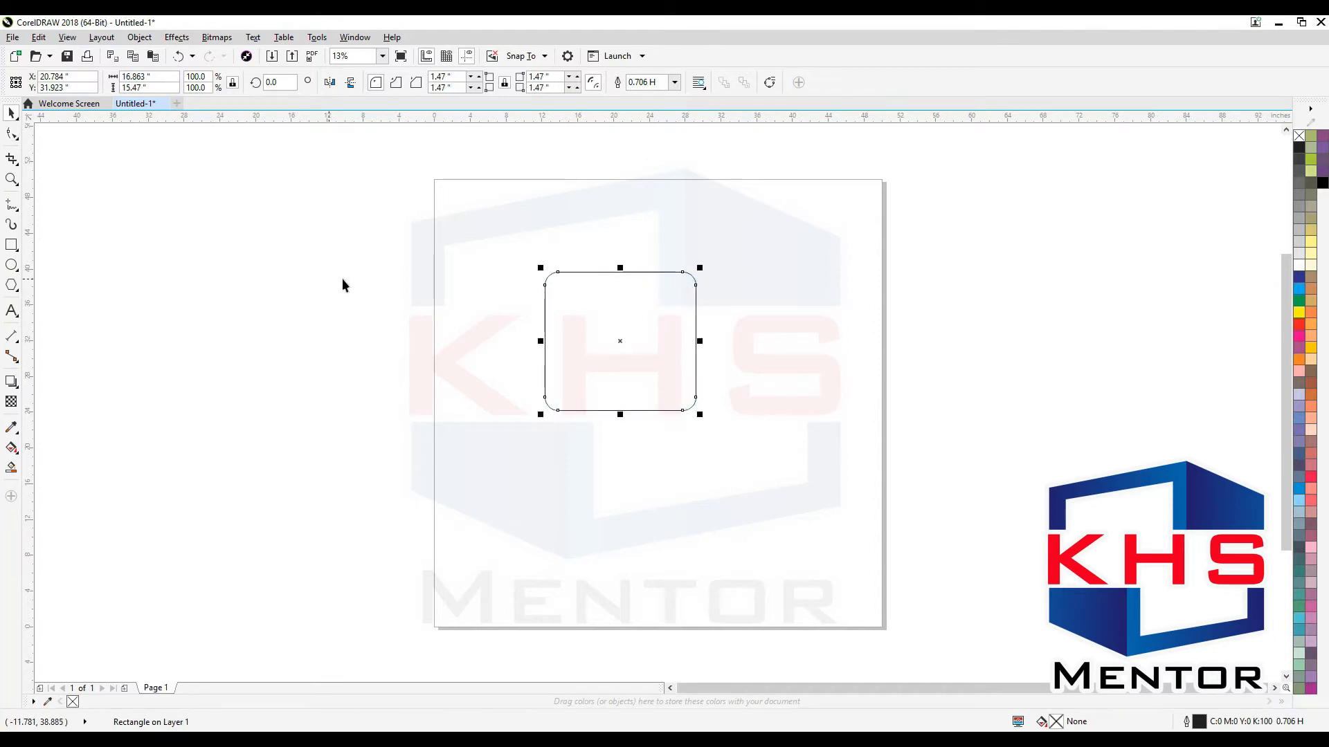
pyautogui.click(16, 164)
pyautogui.click(86, 142)
pyautogui.click(327, 239)
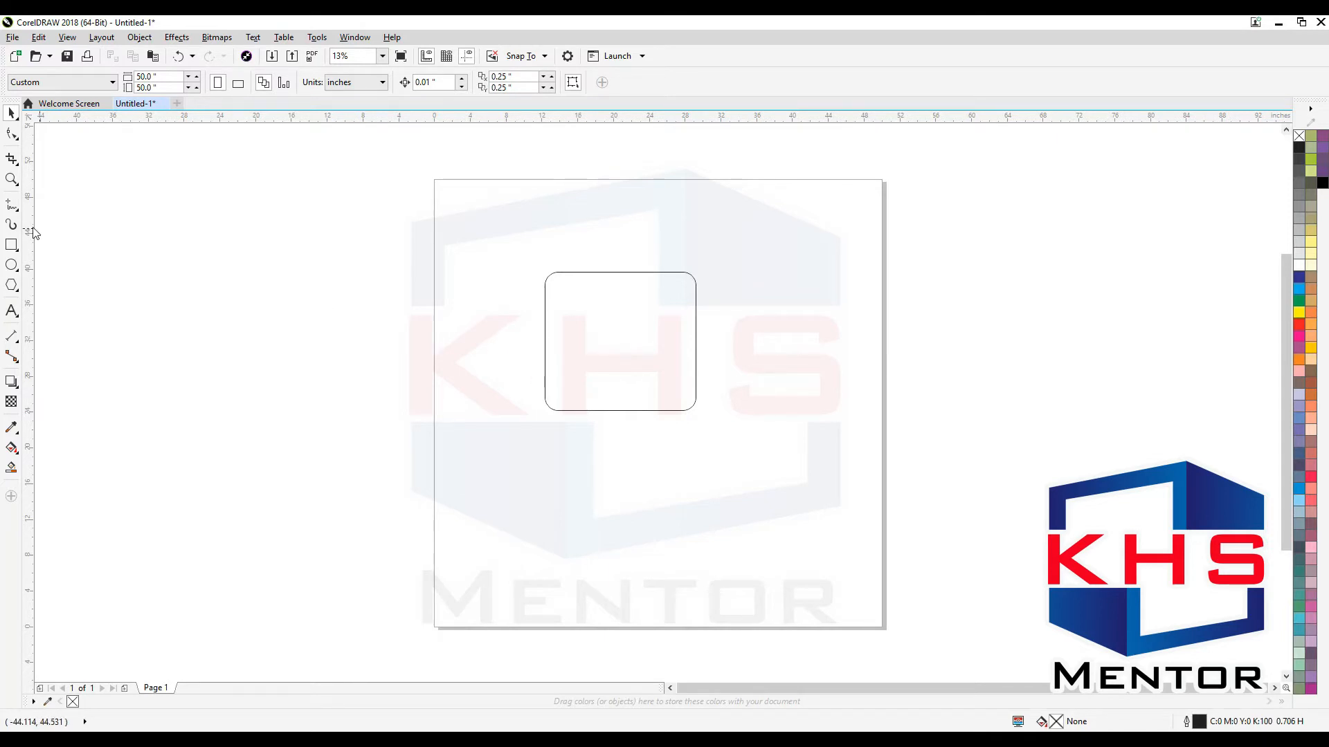
pyautogui.click(15, 164)
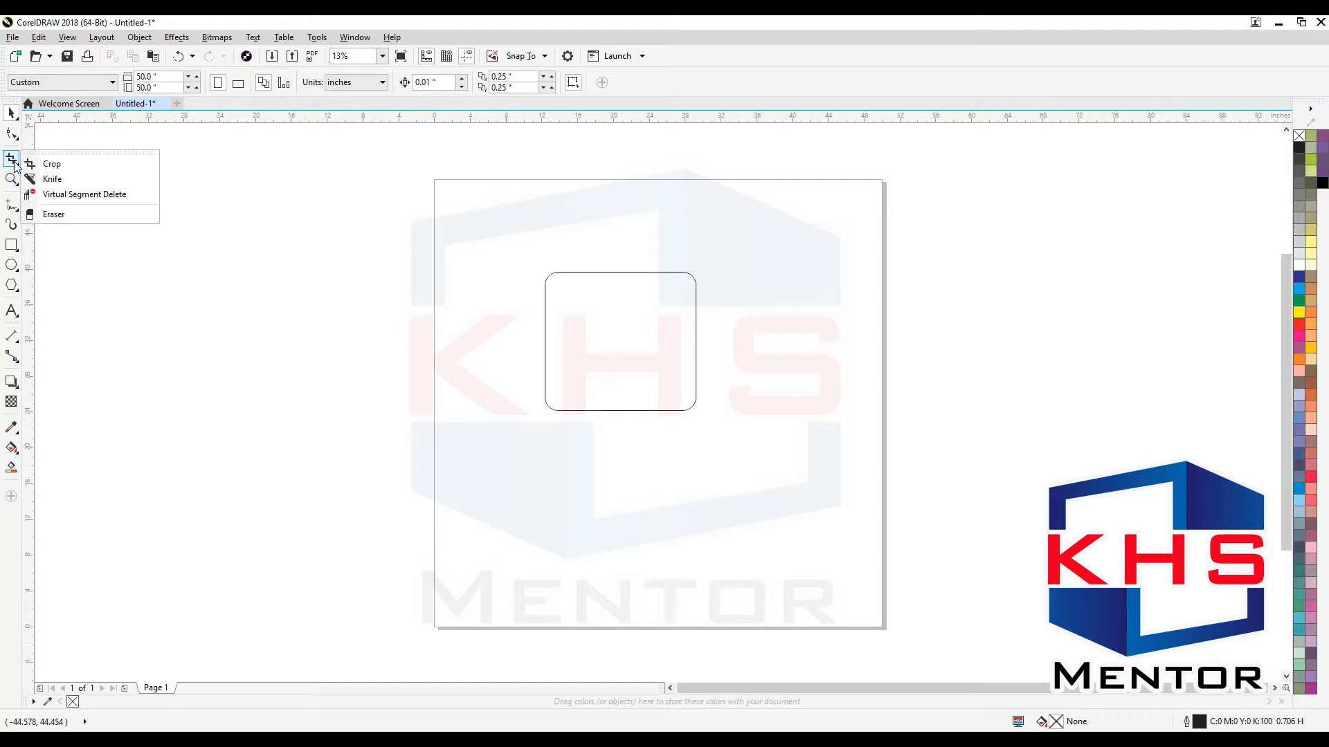
pyautogui.click(48, 161)
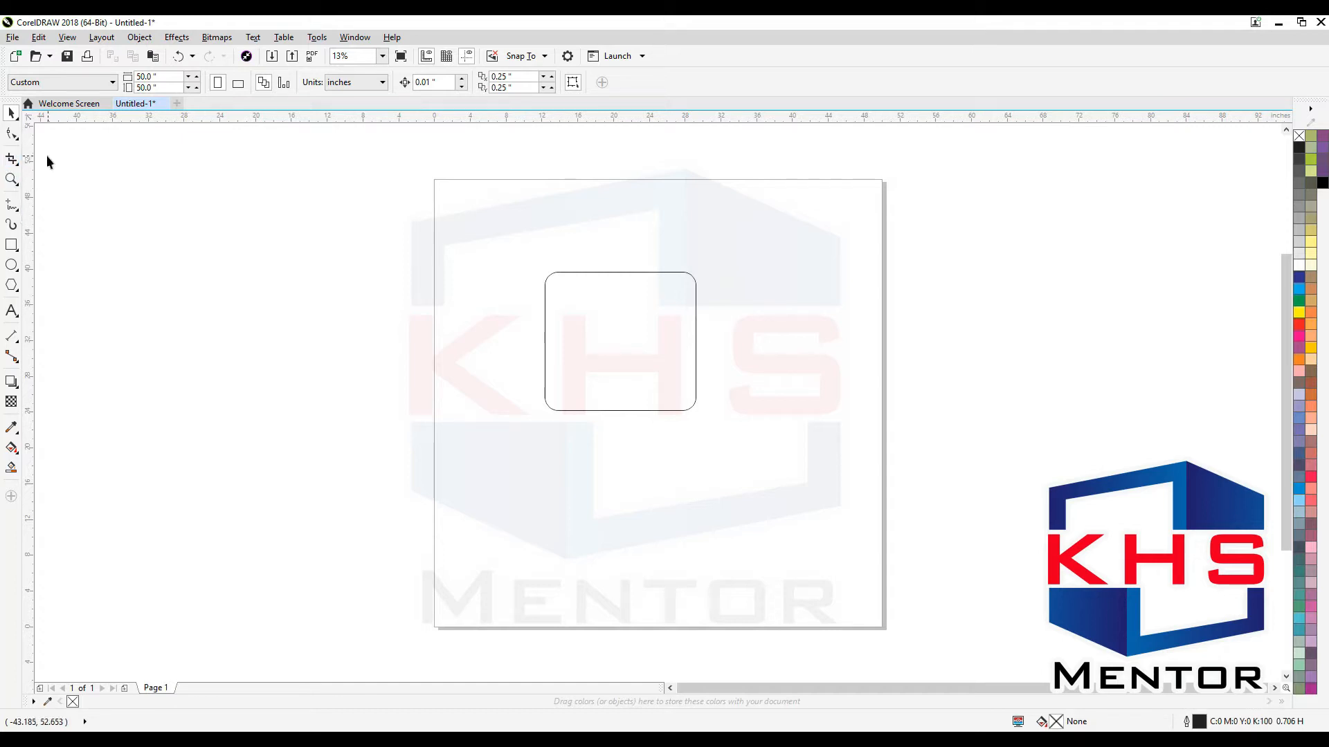
# Zoom in on the rounded rectangle with the Zoom tool, zoom out twice, and magnify the rectangle again.
pyautogui.click(14, 185)
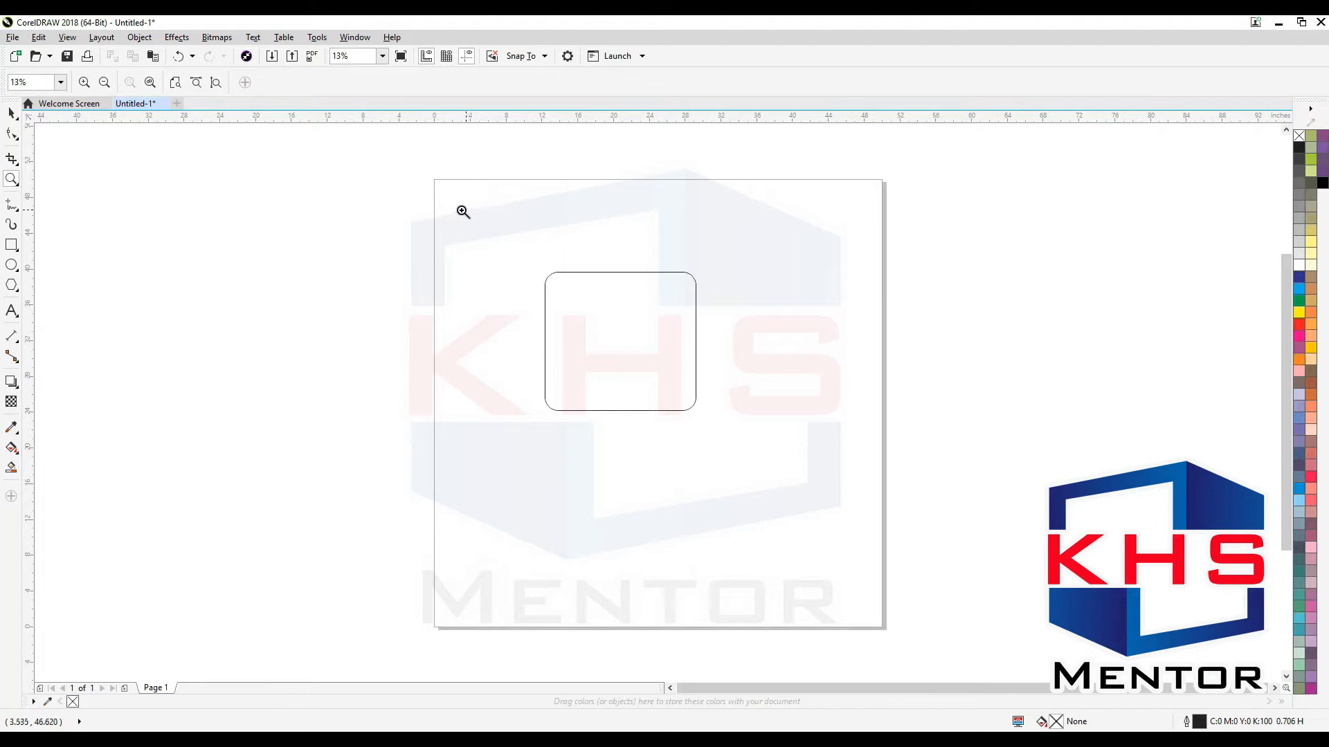
pyautogui.moveTo(486, 200); pyautogui.dragTo(745, 454)
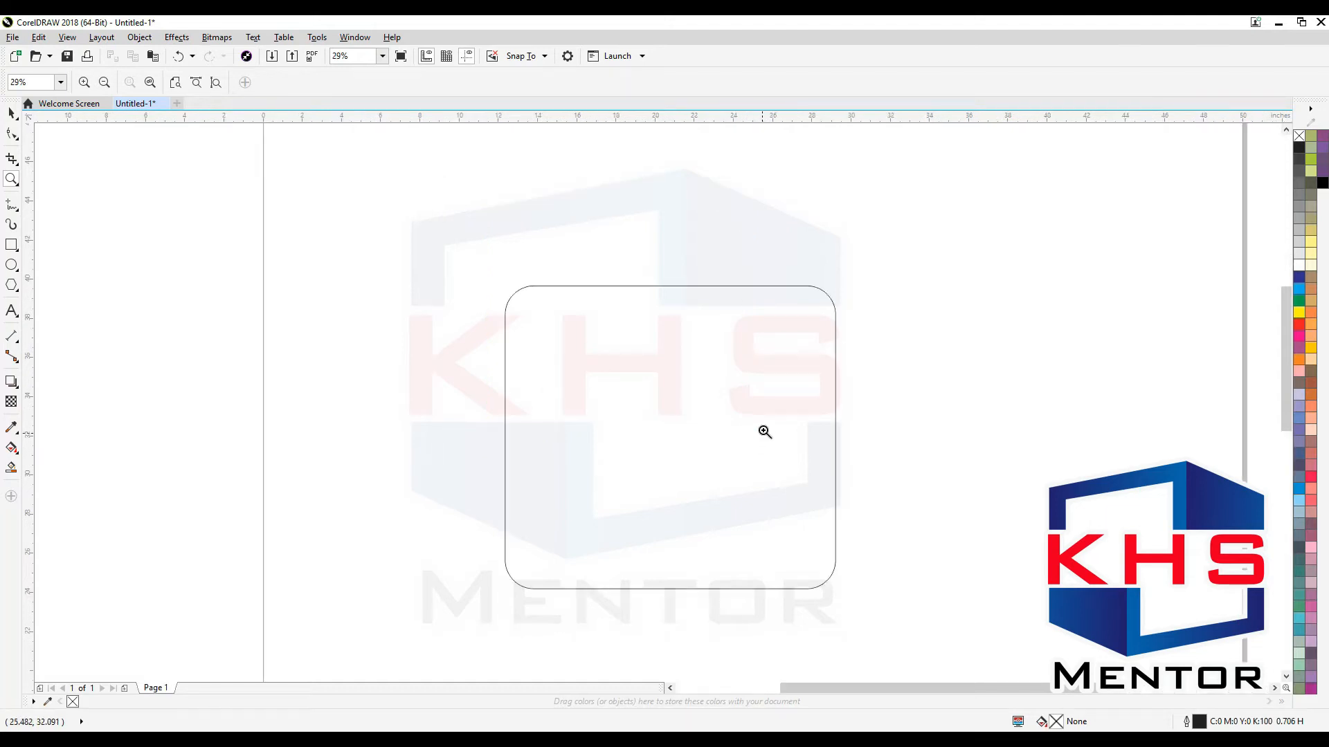
pyautogui.rightClick(680, 383)
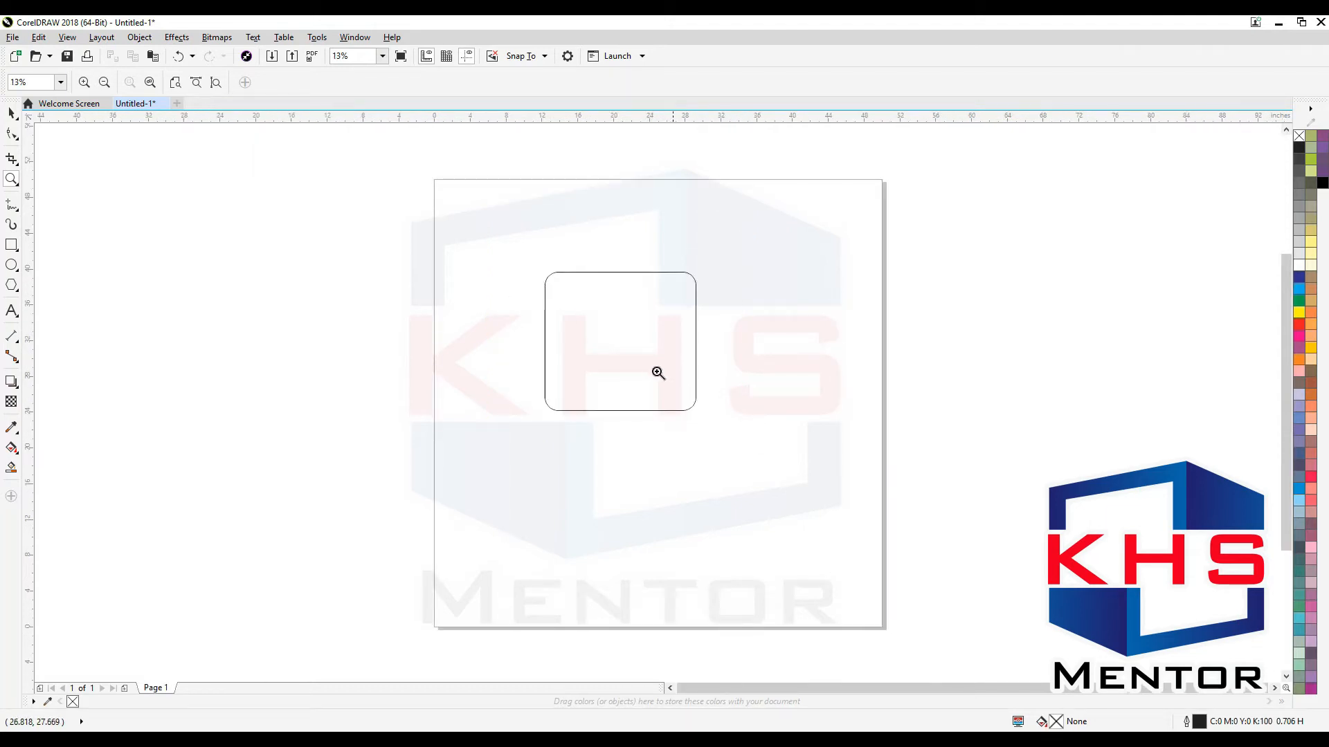
pyautogui.rightClick(647, 361)
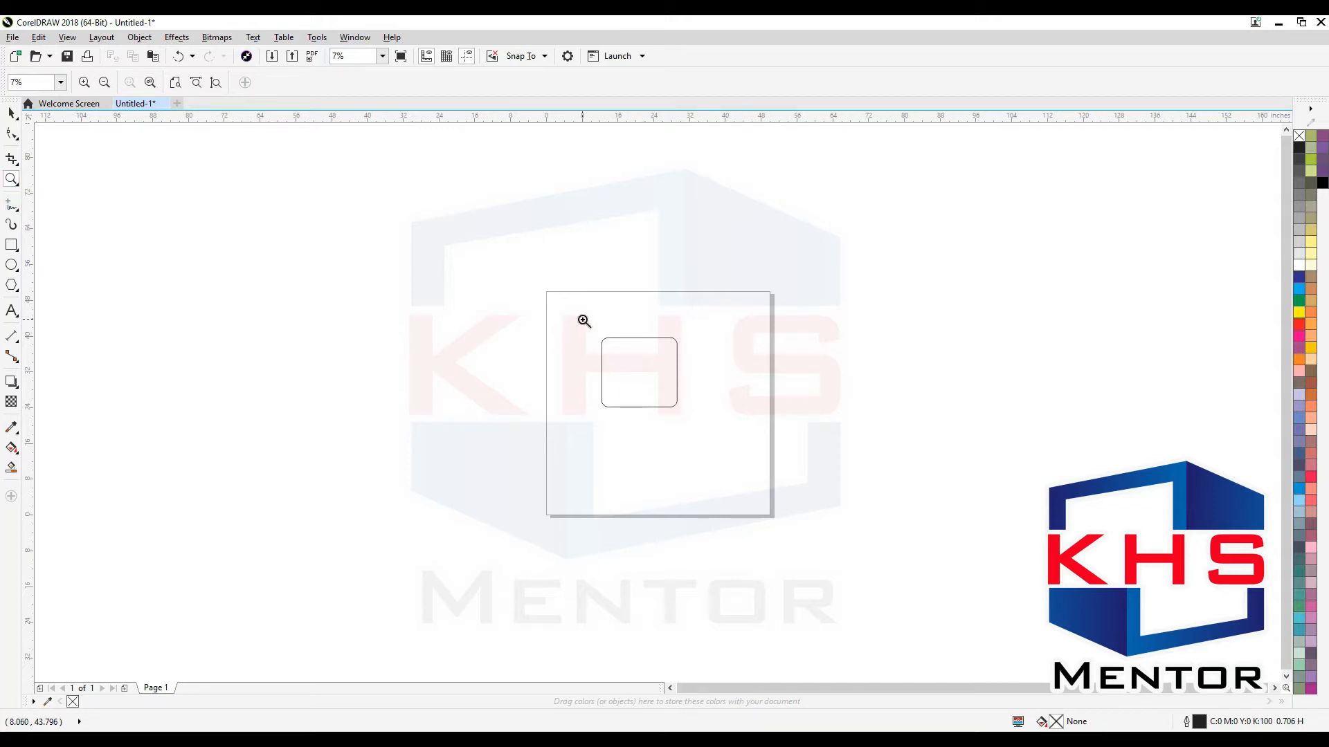
pyautogui.moveTo(584, 320); pyautogui.dragTo(714, 424)
pyautogui.press('space')
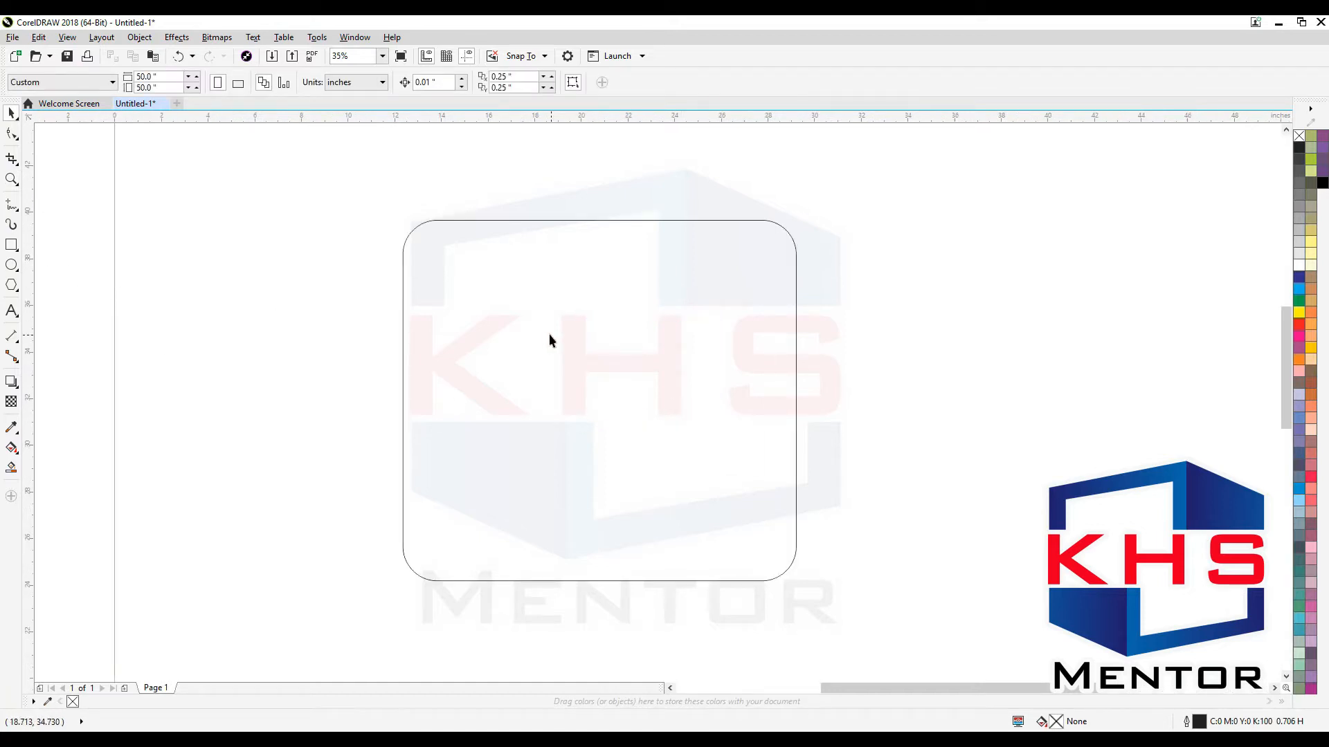
# Select the rounded rectangle and alternate between a zoomed-out view and a view fitted to the selection.
pyautogui.click(508, 293)
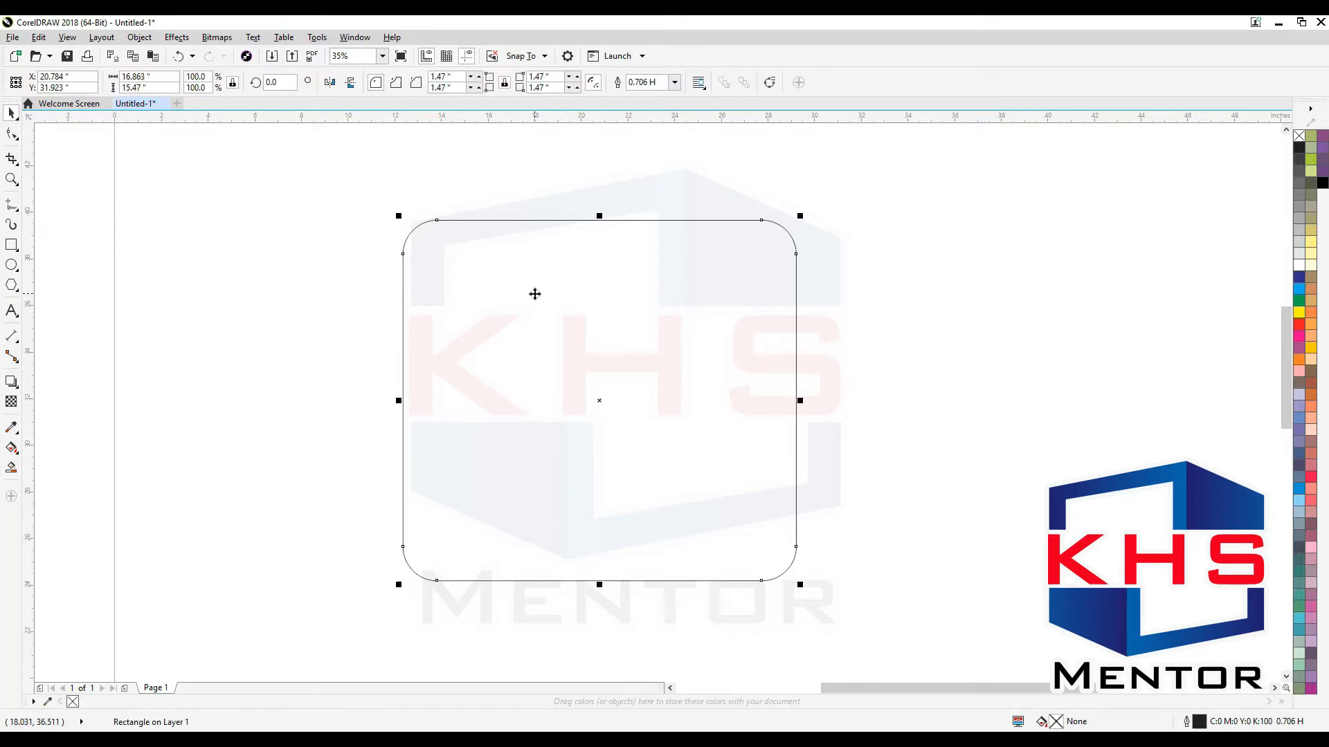
pyautogui.press('F3')
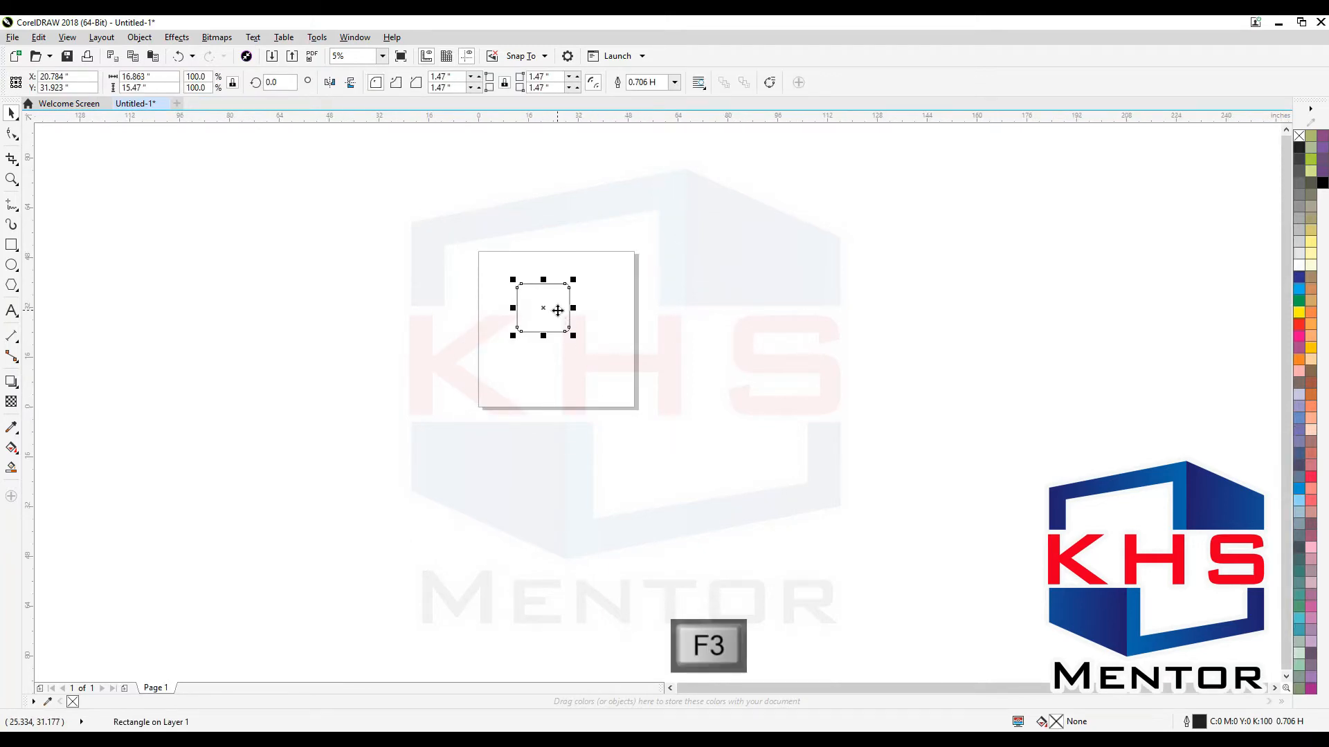
pyautogui.hotkey('shift', 'F2')
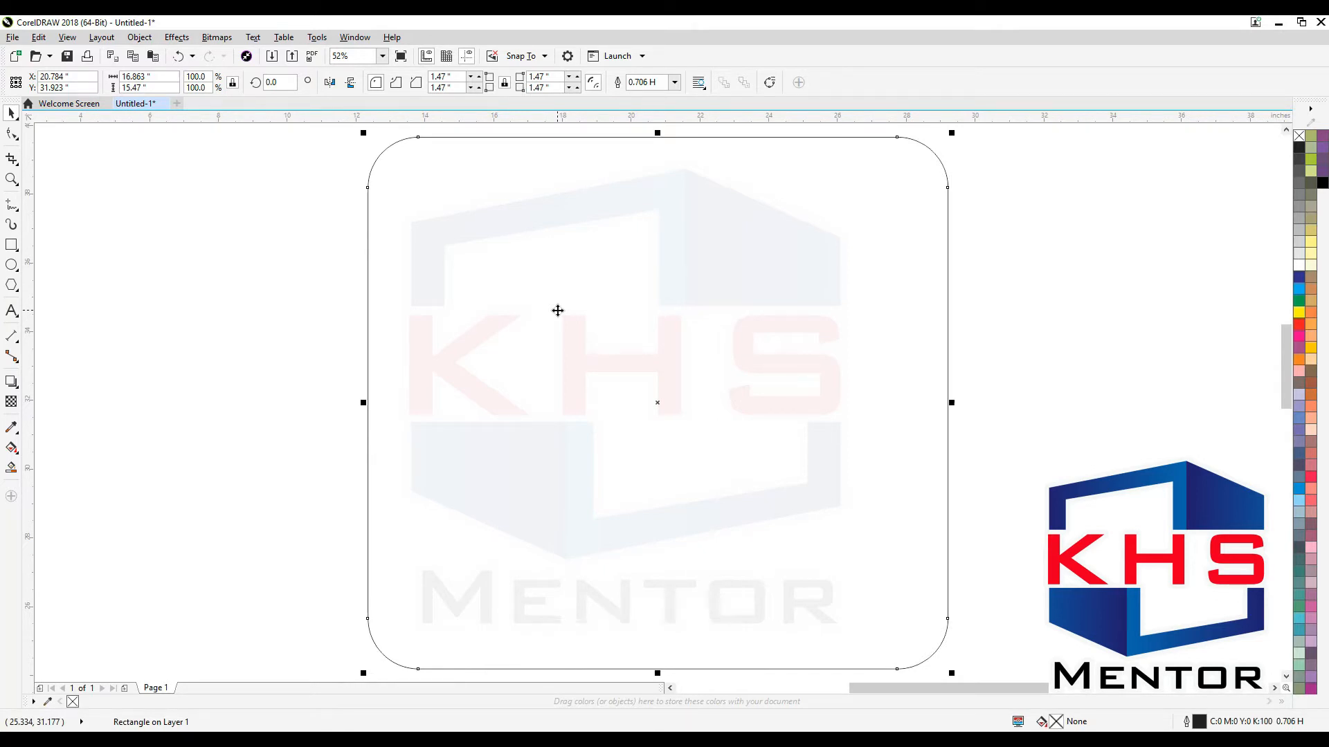
pyautogui.press('F3')
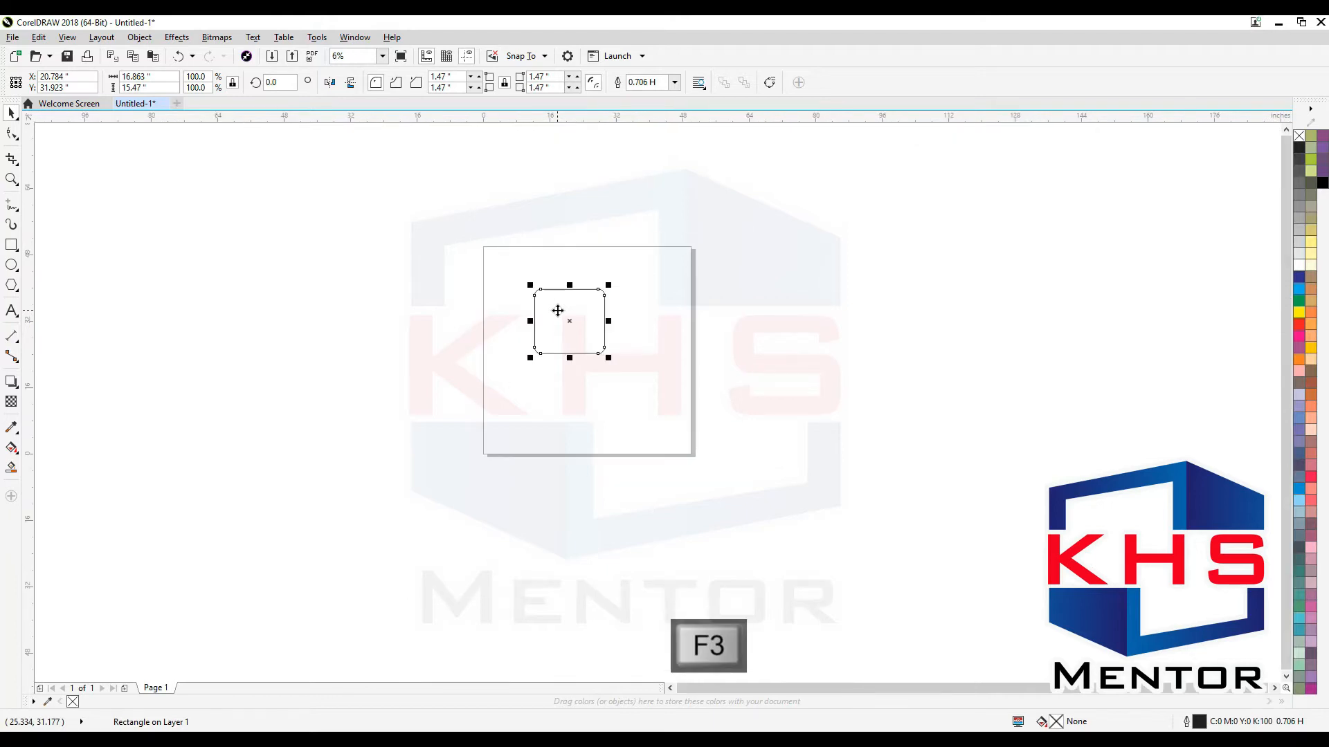
# Place four copies of the rounded rectangle around the outside of the page, keeping one on the page.
pyautogui.click(613, 377)
pyautogui.moveTo(579, 331); pyautogui.dragTo(388, 205)
pyautogui.rightClick(830, 296)
pyautogui.rightClick(761, 500)
pyautogui.rightClick(388, 205)
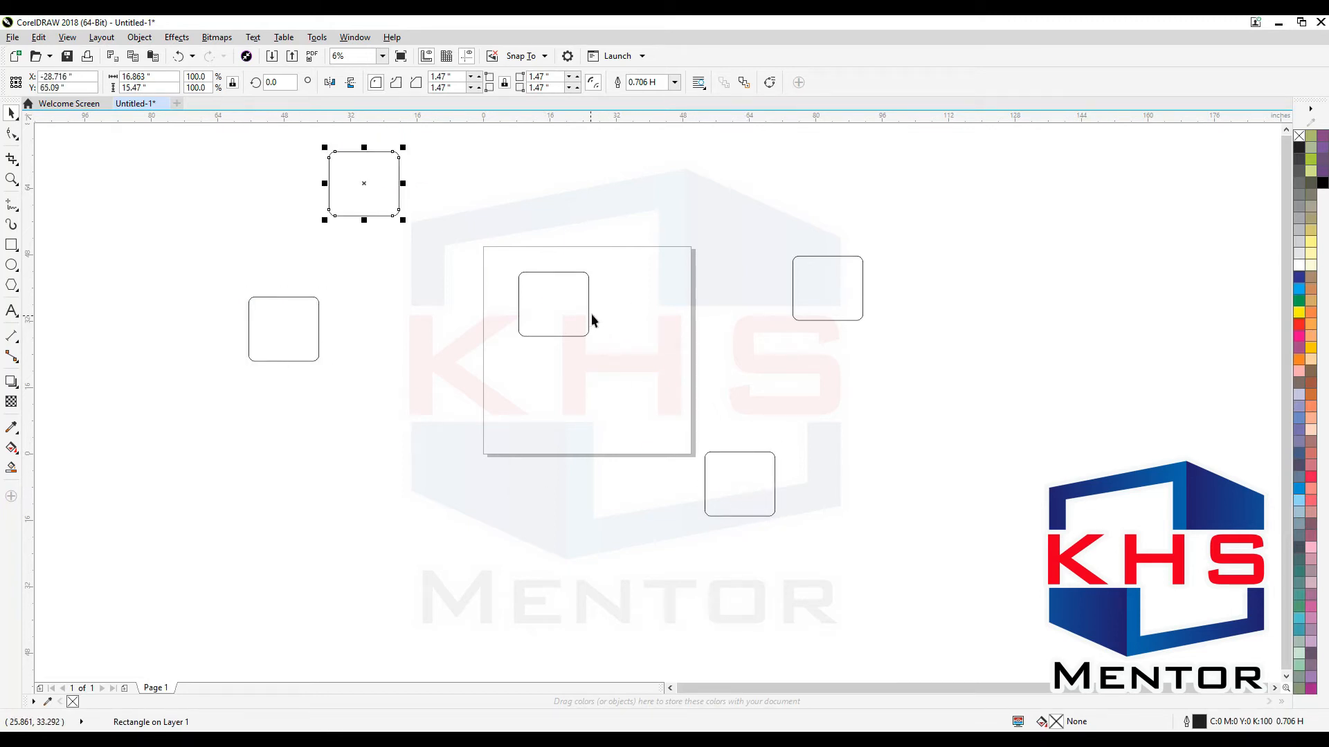
# Fit the view to the rounded rectangle on the page, to all objects, and to the whole page.
pyautogui.moveTo(647, 246); pyautogui.dragTo(479, 377)
pyautogui.hotkey('shift', 'F2')
pyautogui.click(410, 445)
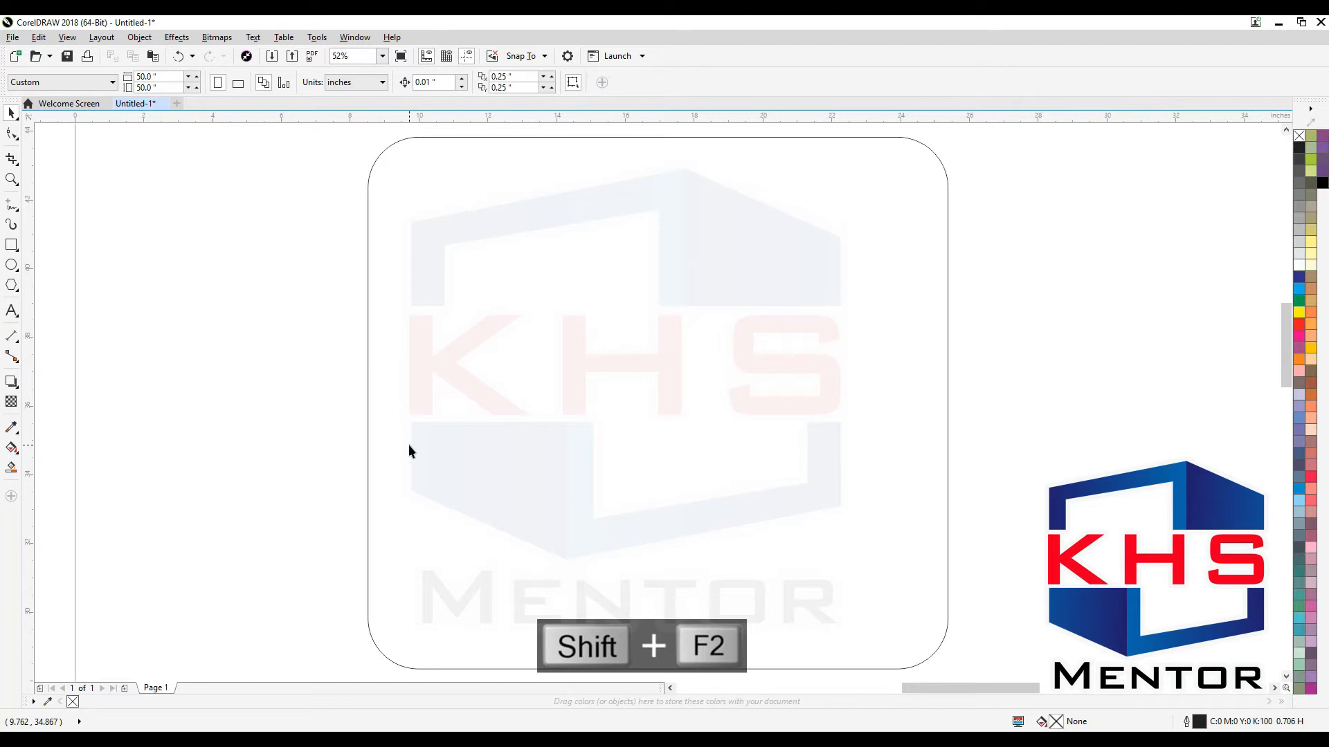
pyautogui.press('F4')
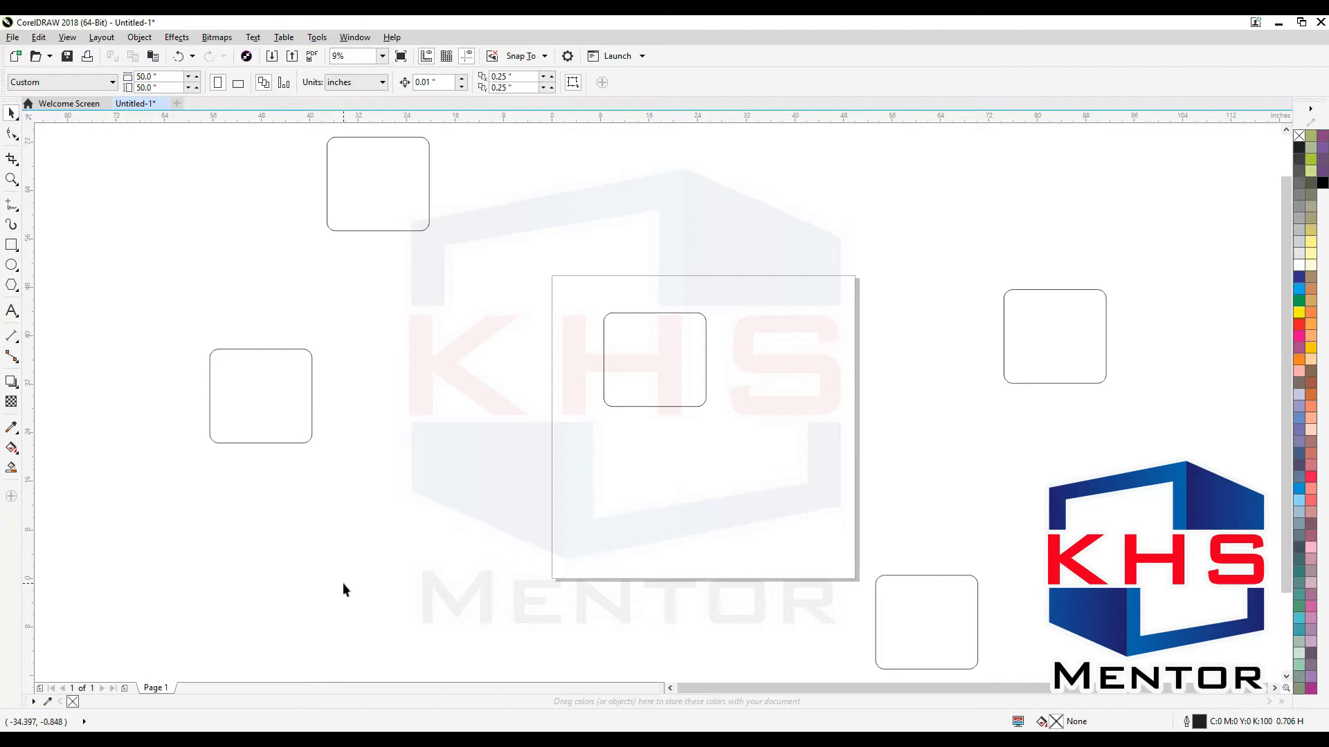
pyautogui.hotkey('shift', 'F4')
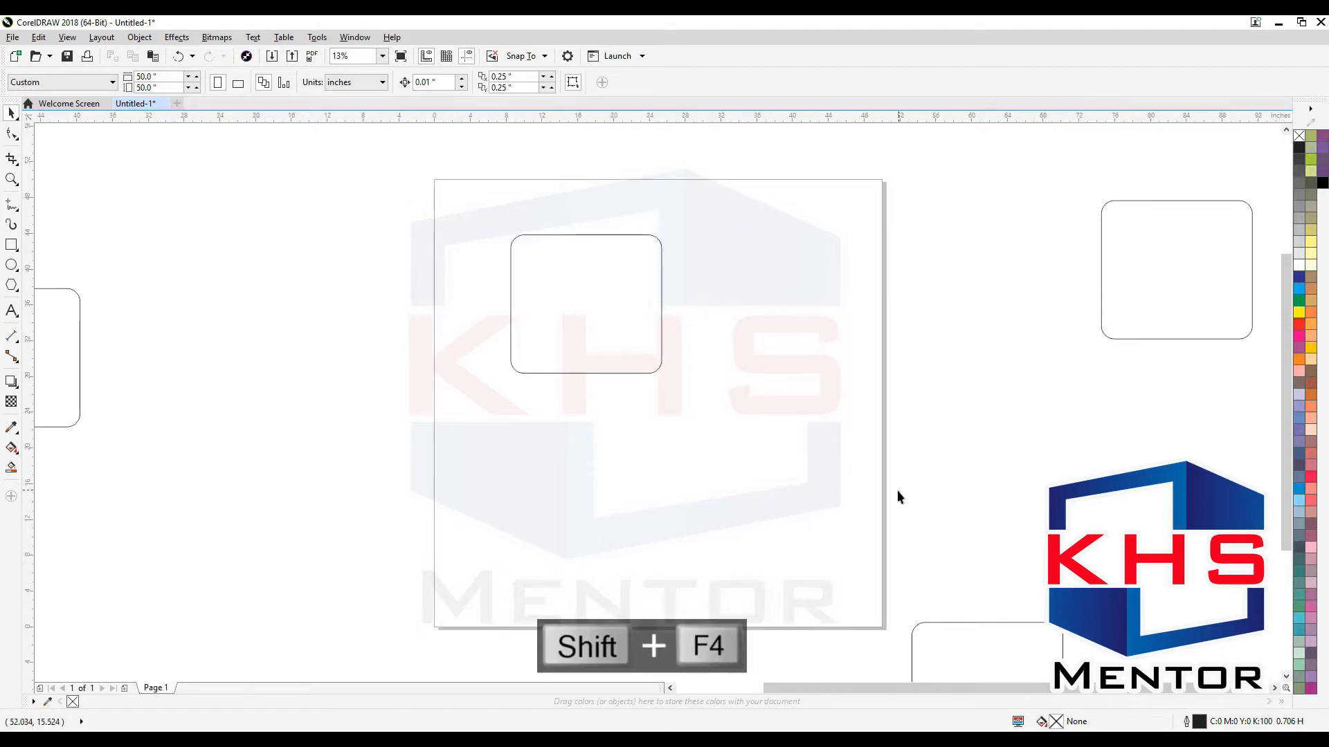
# Move the page's rounded rectangle to the lower-left part of the page, and centre it on the page.
pyautogui.click(563, 291)
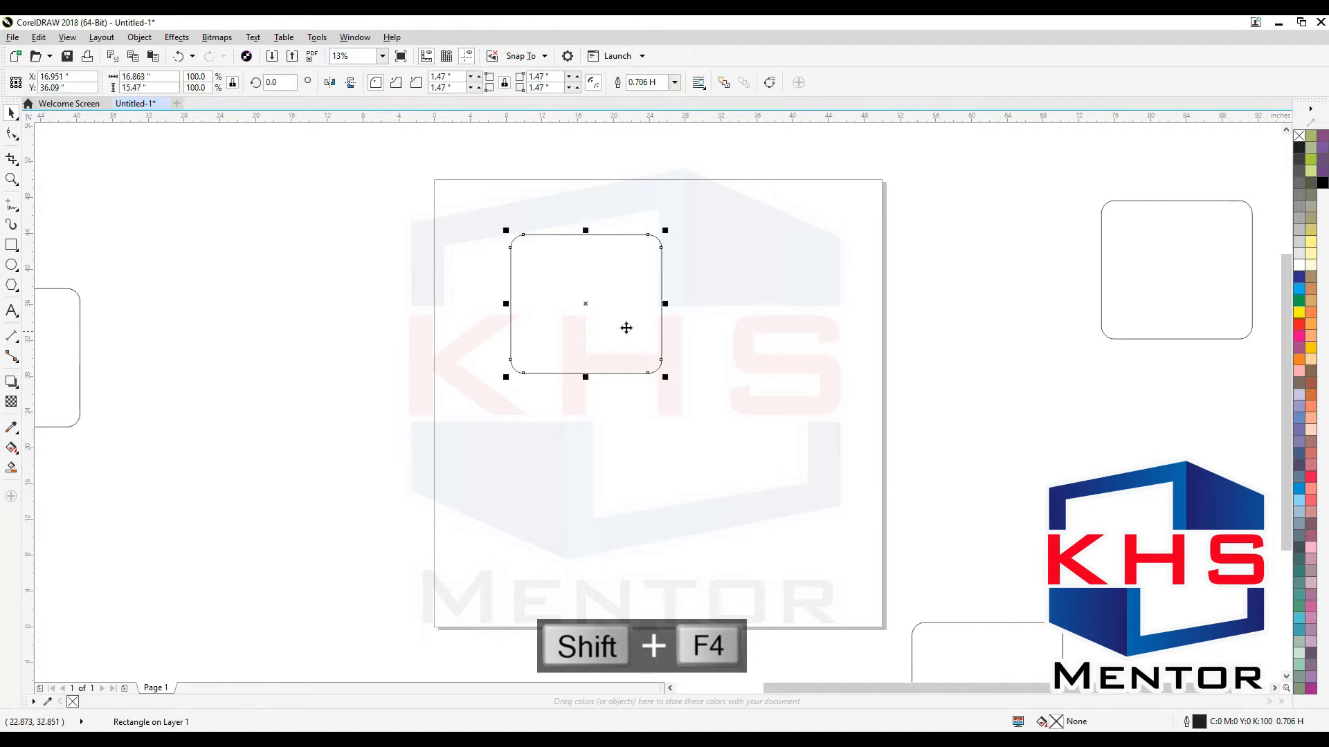
pyautogui.moveTo(622, 328); pyautogui.dragTo(554, 539)
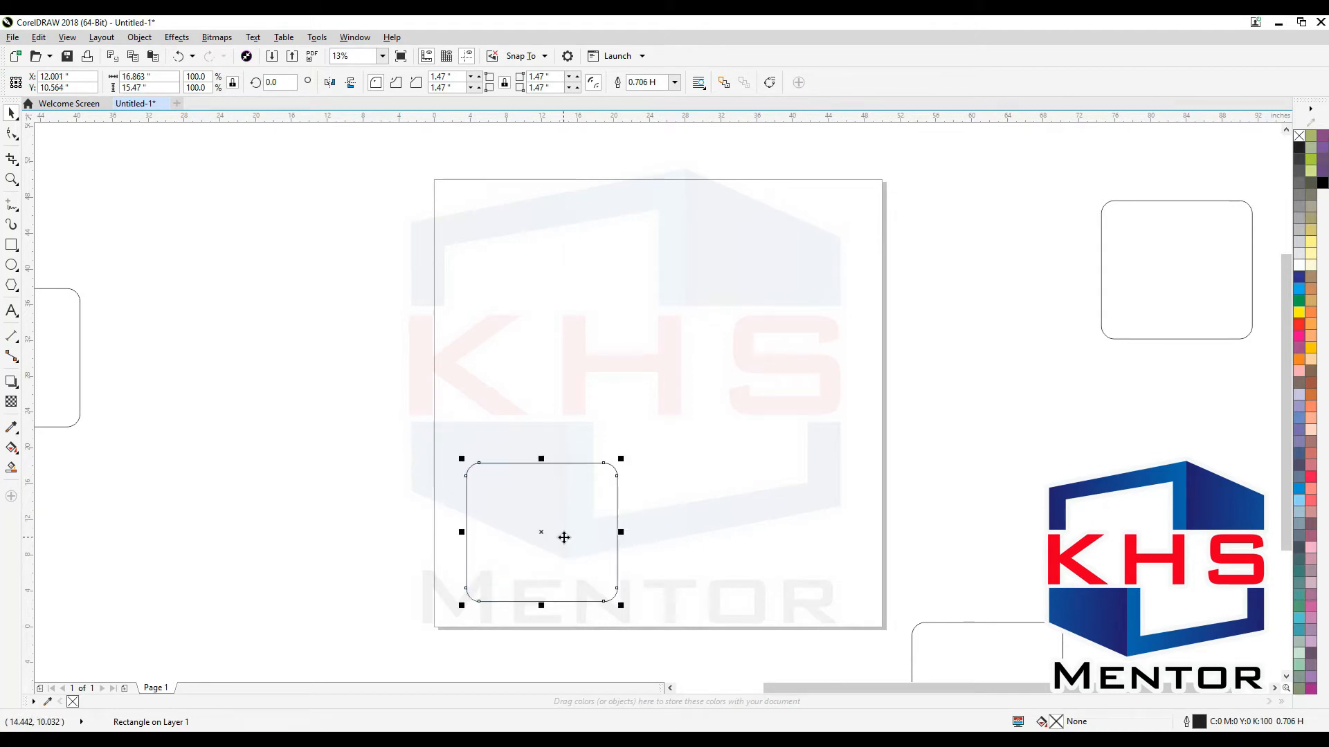
pyautogui.press('p')
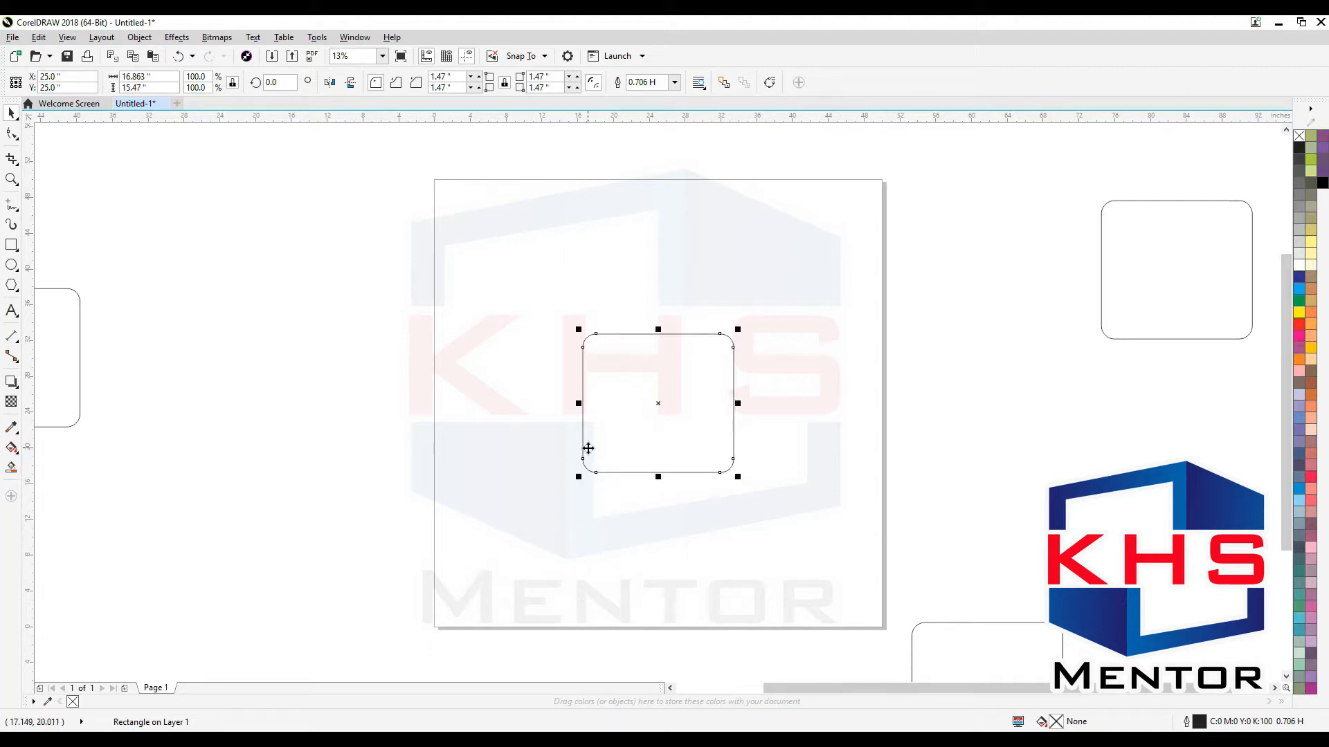
# Copy the page's centred rounded rectangle horizontally so the copy straddles the page's left edge.
pyautogui.click(464, 335)
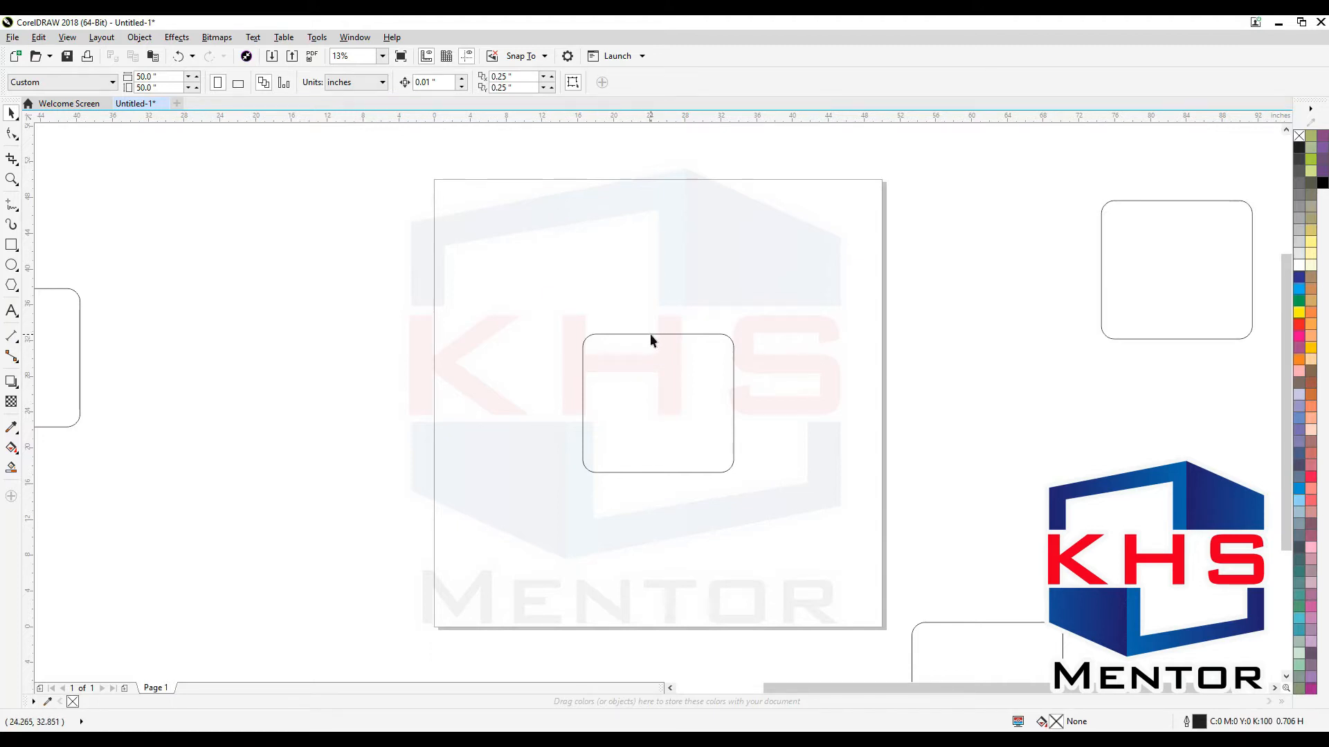
pyautogui.moveTo(649, 334); pyautogui.dragTo(391, 331)
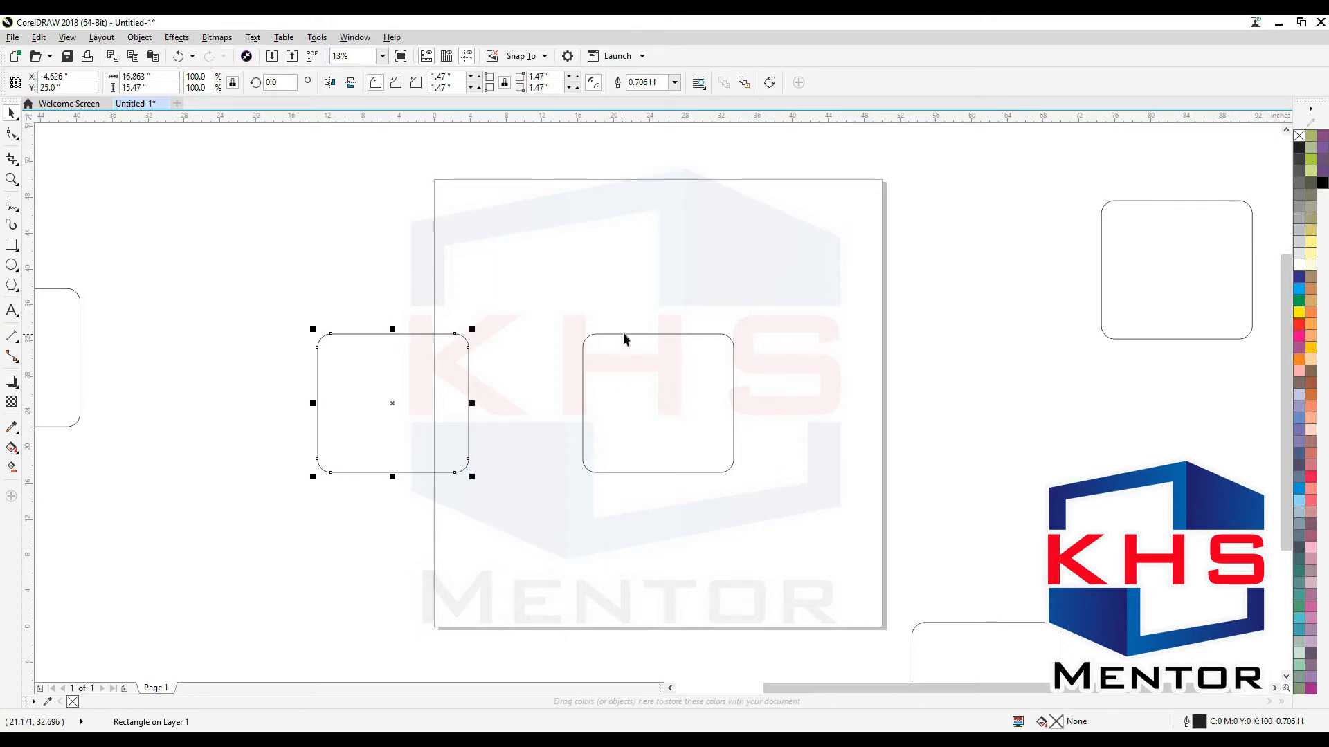
pyautogui.press('z')
pyautogui.press('Escape')
pyautogui.press('F3')
# Copy the two rectangles on the page to the area above it, and add a third copy to form a row.
pyautogui.click(670, 383)
pyautogui.keyDown('shift'); pyautogui.click(551, 387); pyautogui.keyUp('shift')
pyautogui.moveTo(703, 384); pyautogui.dragTo(761, 170)
pyautogui.rightClick(761, 170)
pyautogui.moveTo(822, 226); pyautogui.dragTo(445, 14)
pyautogui.hotkey('shift', 'F2')
pyautogui.click(721, 451)
pyautogui.moveTo(908, 435); pyautogui.dragTo(859, 436)
pyautogui.press('F3')
pyautogui.press('F3')
pyautogui.rightClick(859, 436)
# Distribute the three rounded rectangles above the page evenly in the horizontal direction by their centres.
pyautogui.moveTo(1060, 321); pyautogui.dragTo(501, 510)
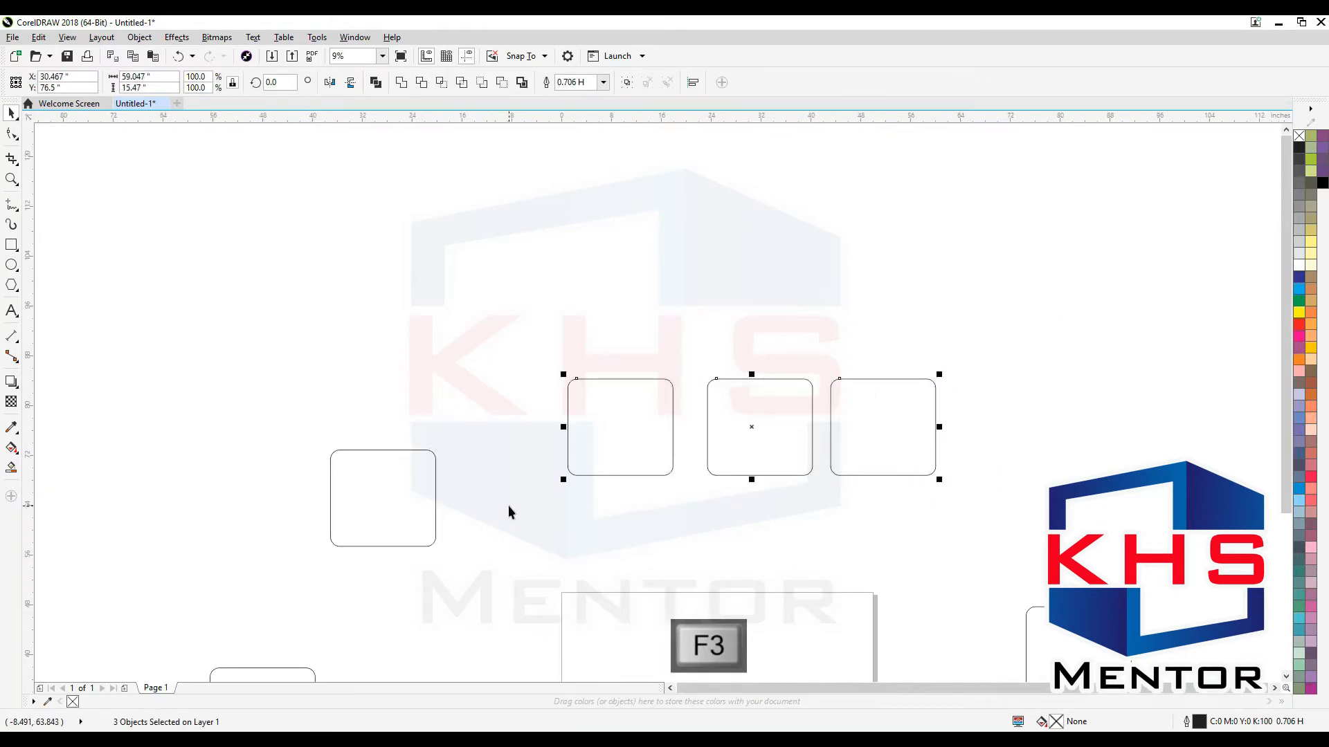
pyautogui.hotkey('shift', 'e')
pyautogui.click(820, 287)
pyautogui.press('F3')
pyautogui.press('F2')
pyautogui.moveTo(375, 273); pyautogui.dragTo(1168, 601)
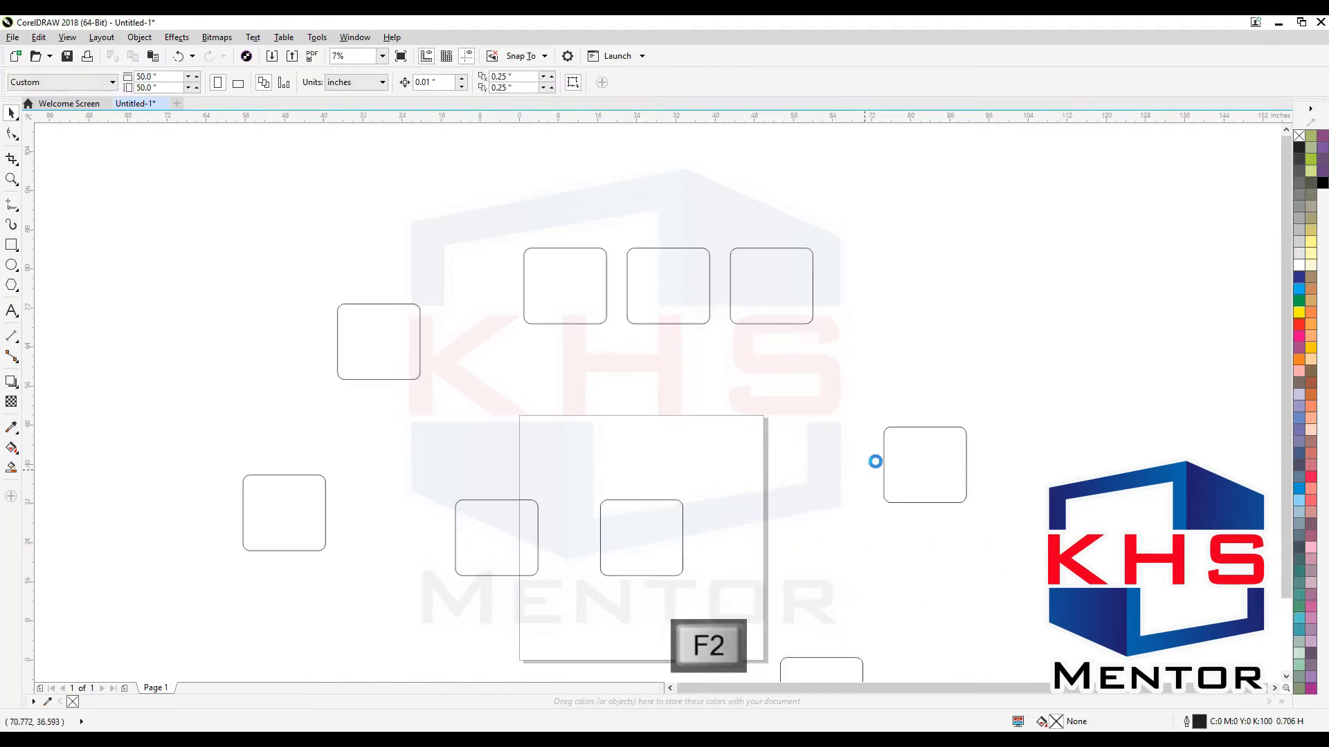
# Group the three rounded rectangles in the row above the page.
pyautogui.click(926, 464)
pyautogui.keyDown('shift'); pyautogui.click(795, 306); pyautogui.keyUp('shift')
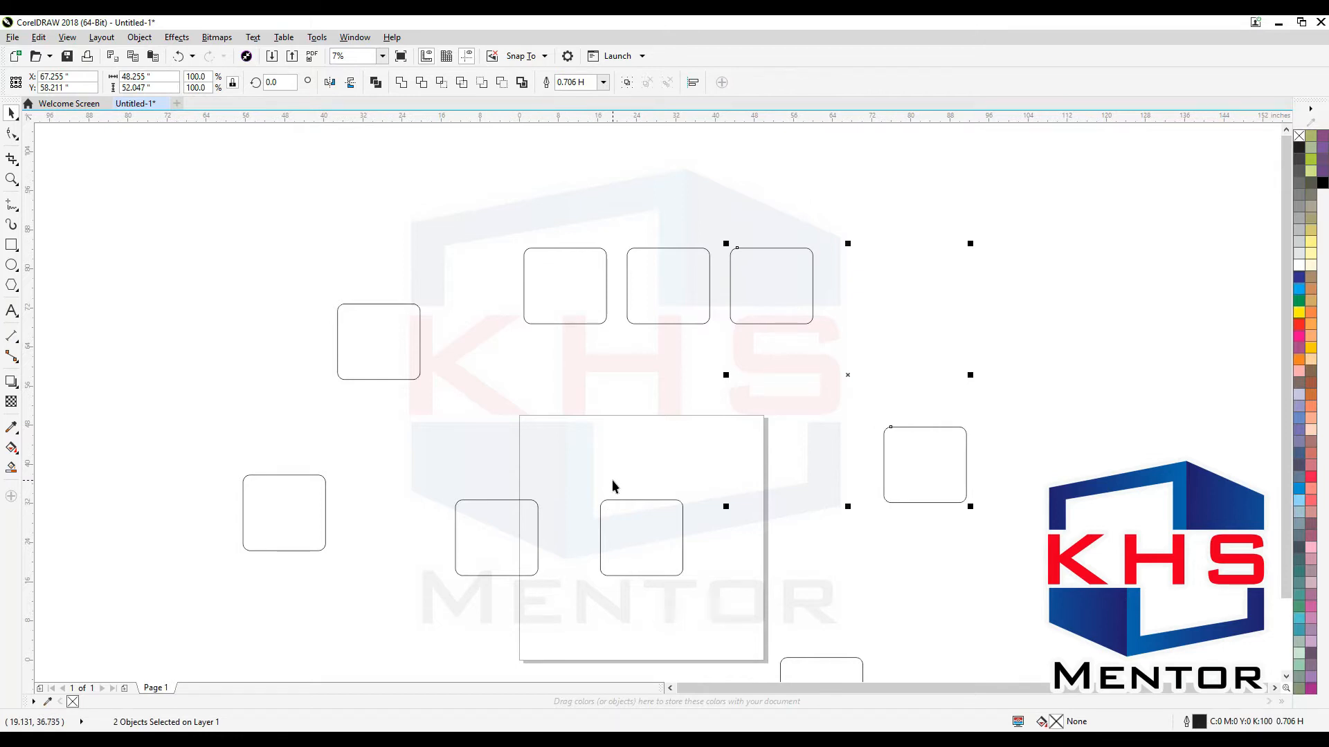
pyautogui.moveTo(1020, 170); pyautogui.dragTo(573, 284)
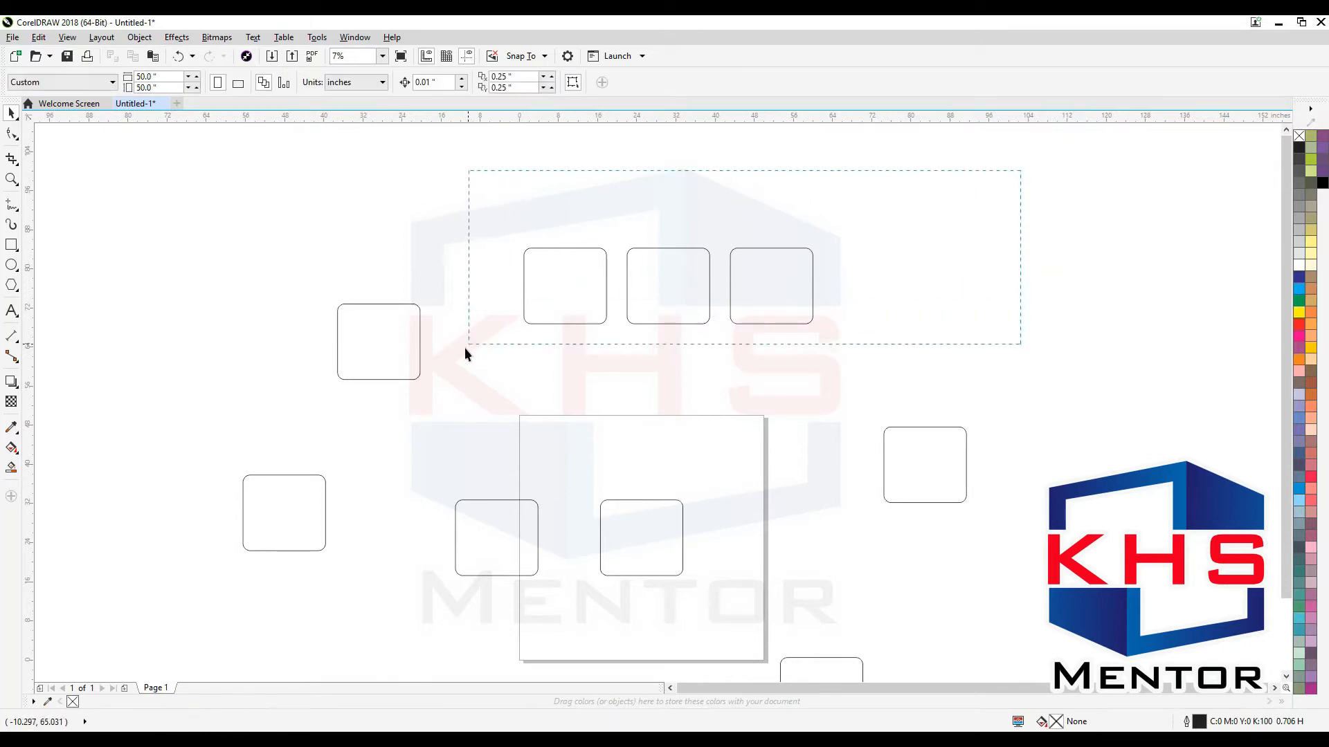
pyautogui.moveTo(465, 348); pyautogui.dragTo(465, 348)
pyautogui.hotkey('ctrl', 'g')
pyautogui.click(621, 364)
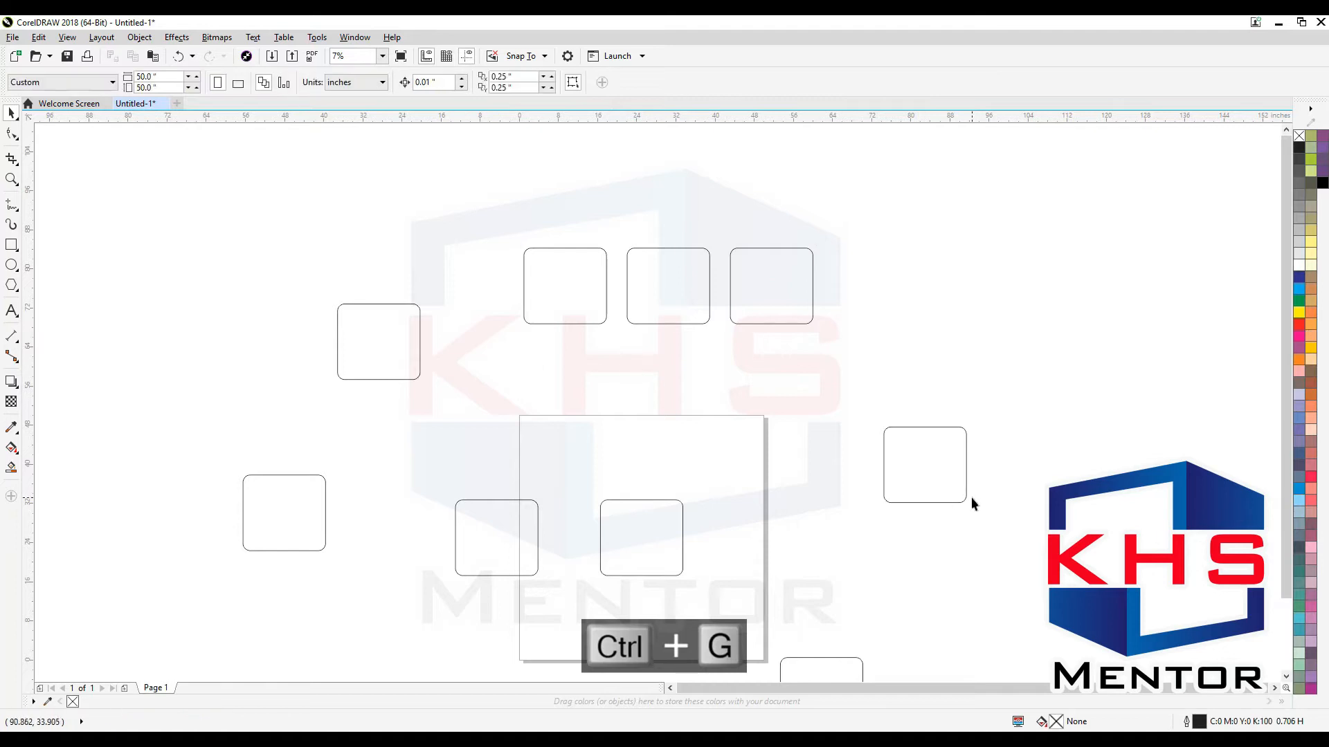
# Right-align the rectangle at the right of the page with the grouped row, and move it up just beneath the row.
pyautogui.click(943, 467)
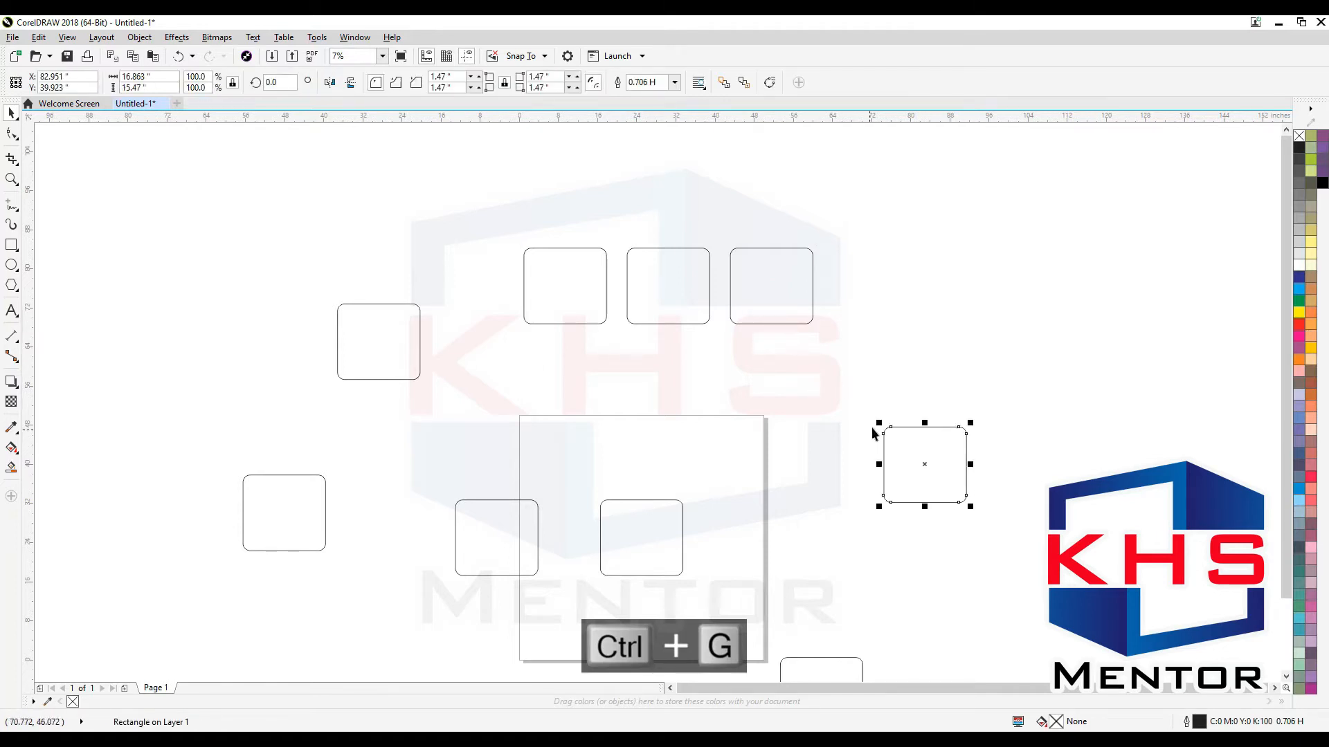
pyautogui.click(943, 475)
pyautogui.keyDown('shift'); pyautogui.click(804, 299); pyautogui.keyUp('shift')
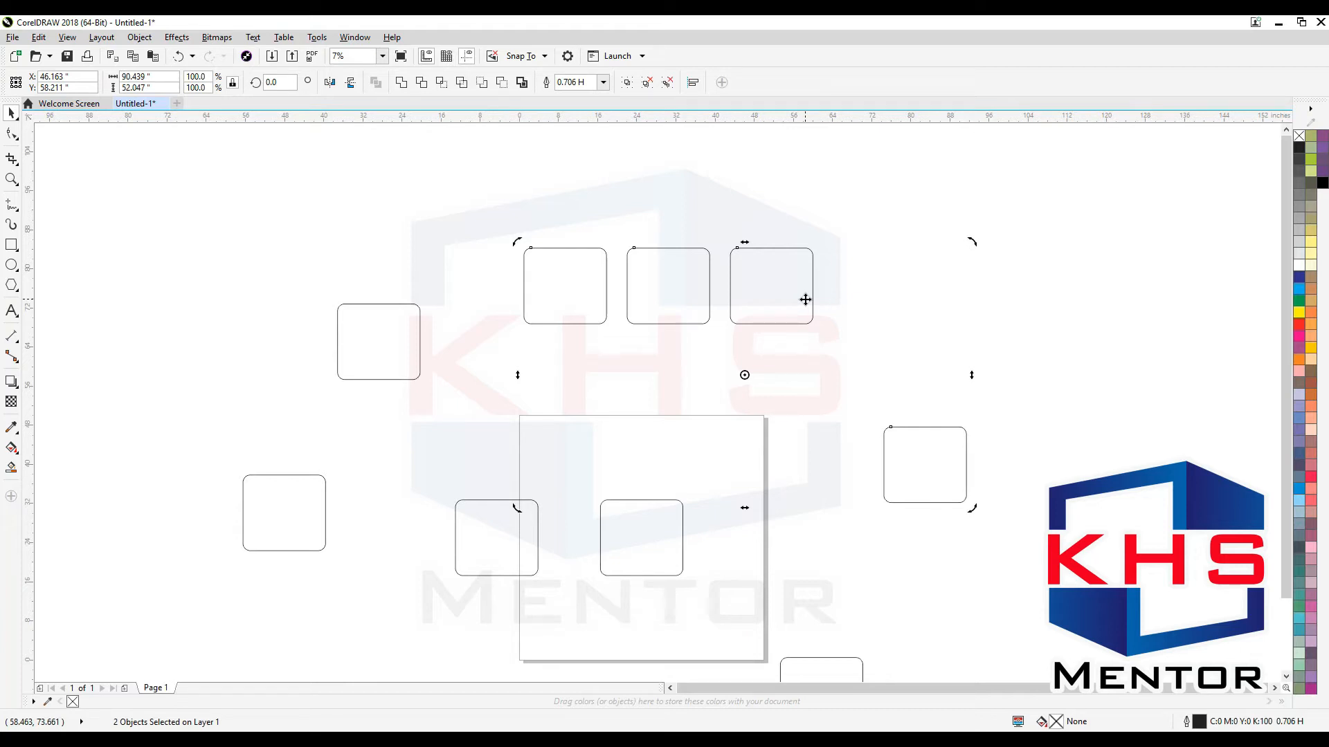
pyautogui.press('r')
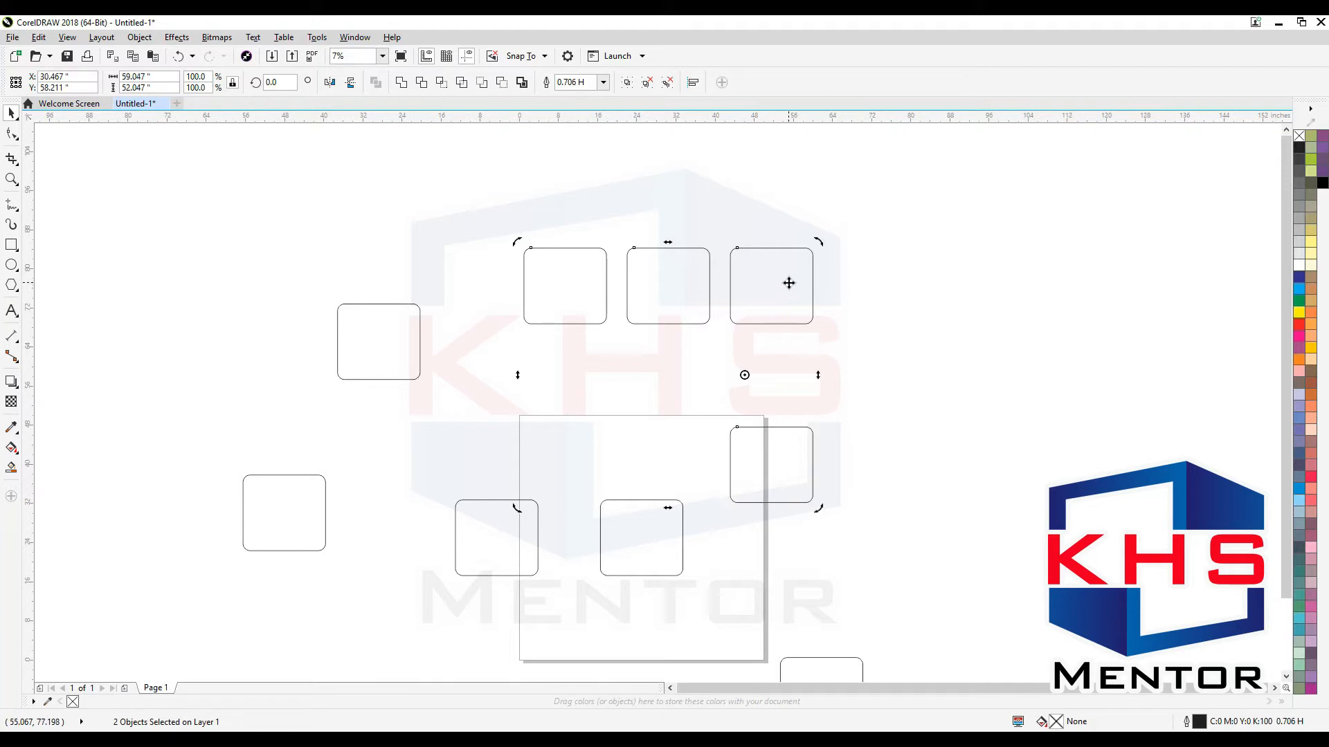
pyautogui.moveTo(783, 468); pyautogui.dragTo(775, 407)
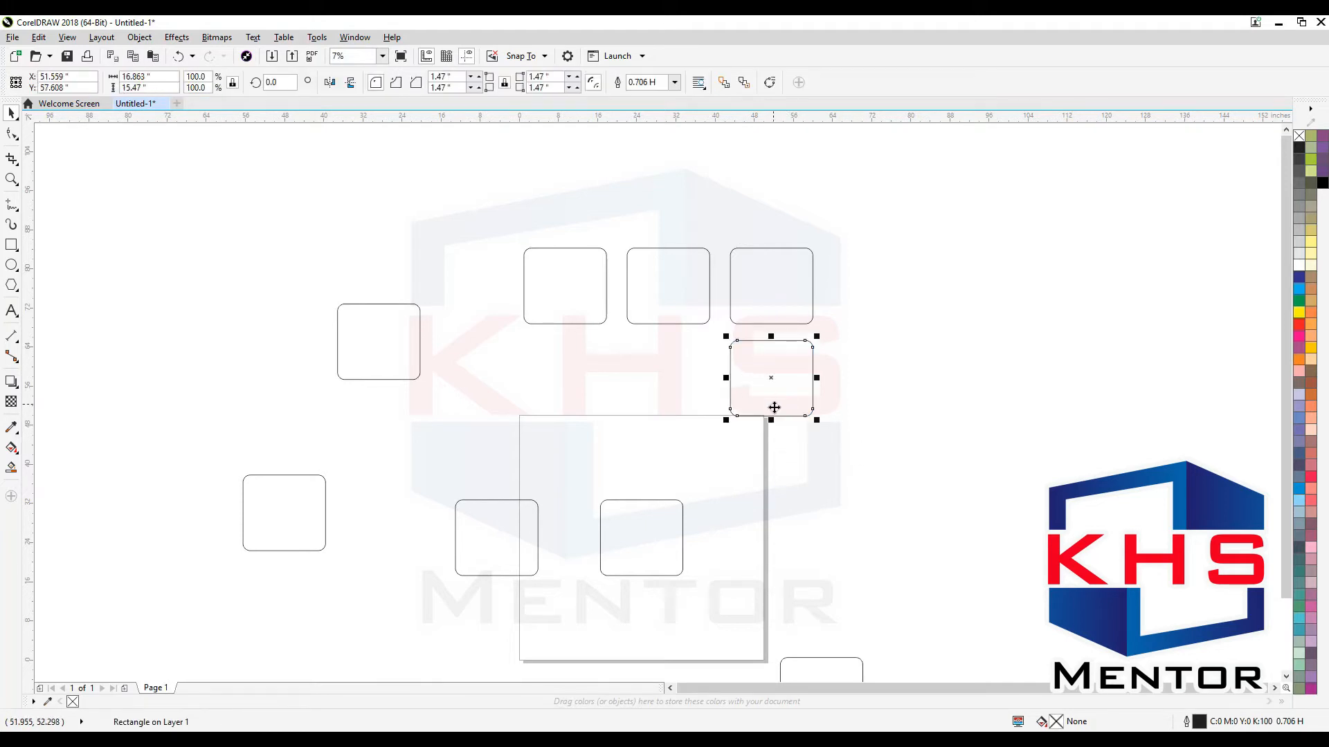
# Move the upper rectangle left of the page down a little, and left-align it with the grouped row.
pyautogui.moveTo(367, 320); pyautogui.dragTo(367, 382)
pyautogui.keyDown('shift'); pyautogui.click(540, 279); pyautogui.keyUp('shift')
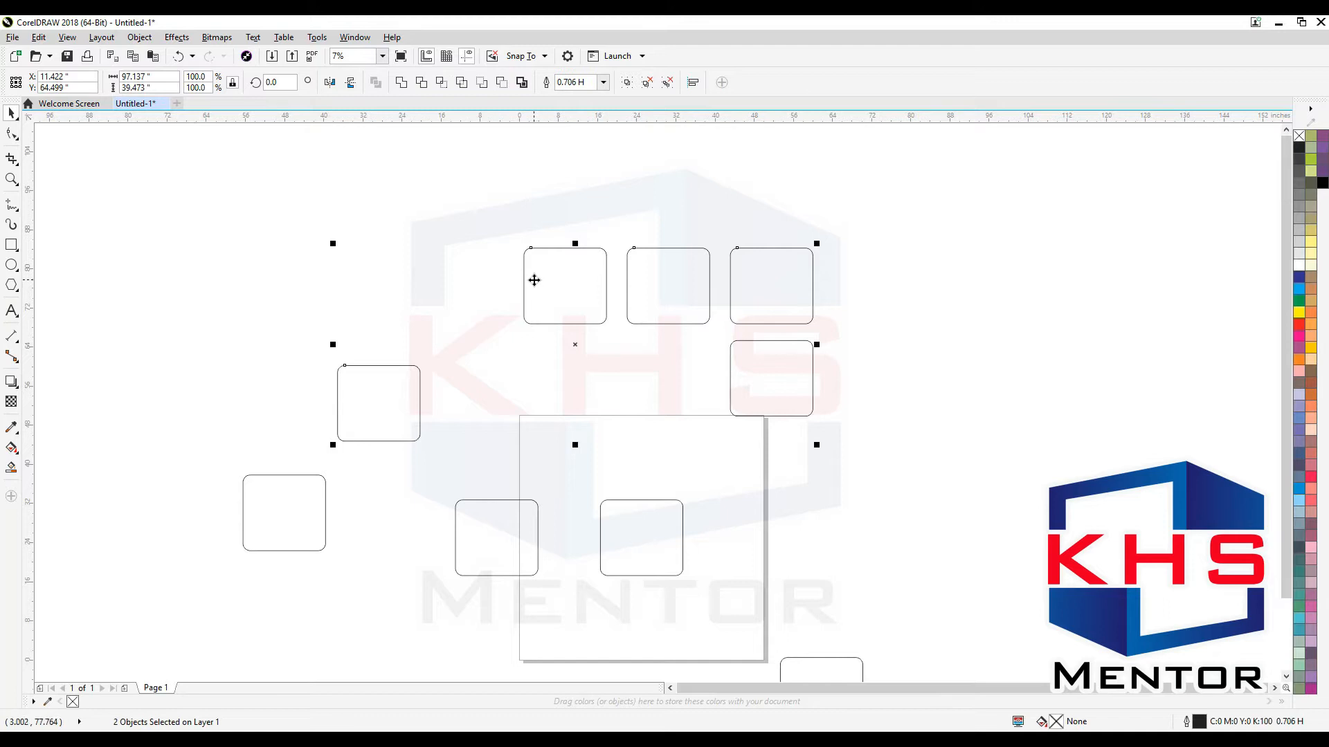
pyautogui.press('l')
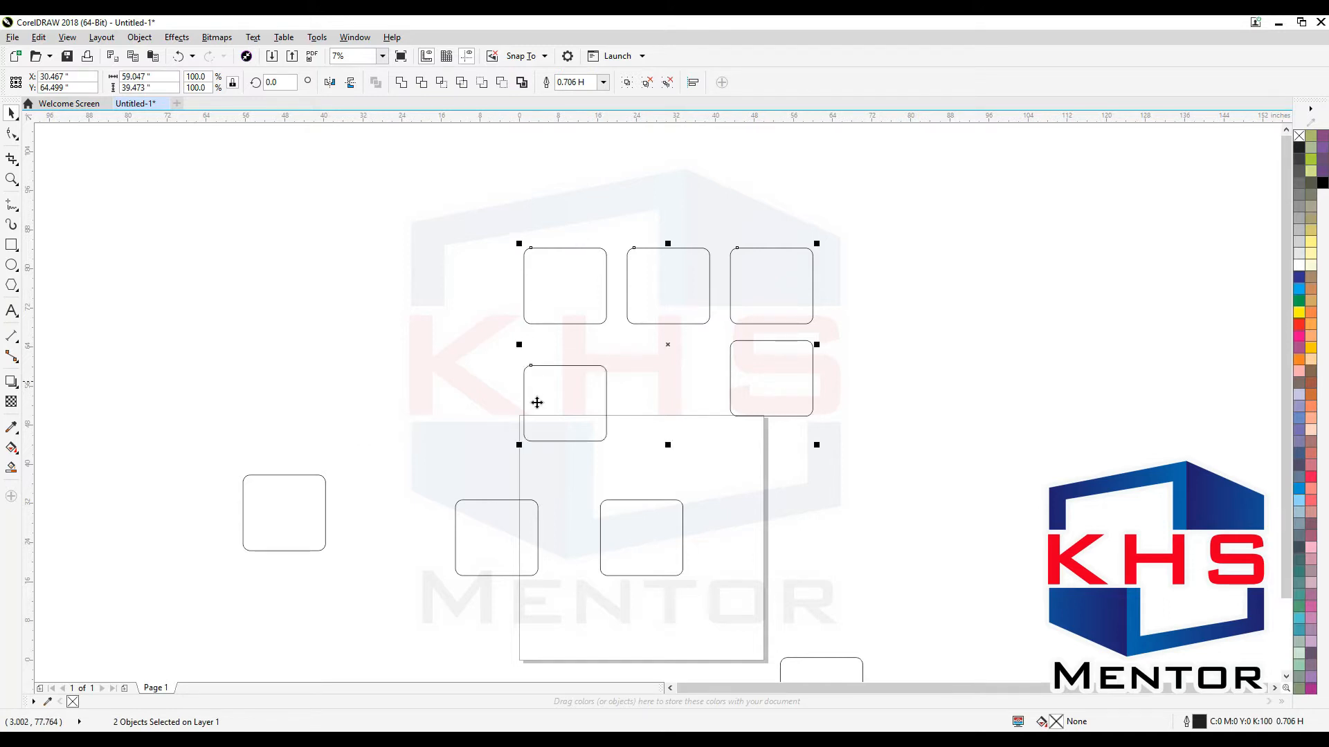
# Align the page's centred rectangle with the grouped row along their vertical centre line.
pyautogui.click(631, 531)
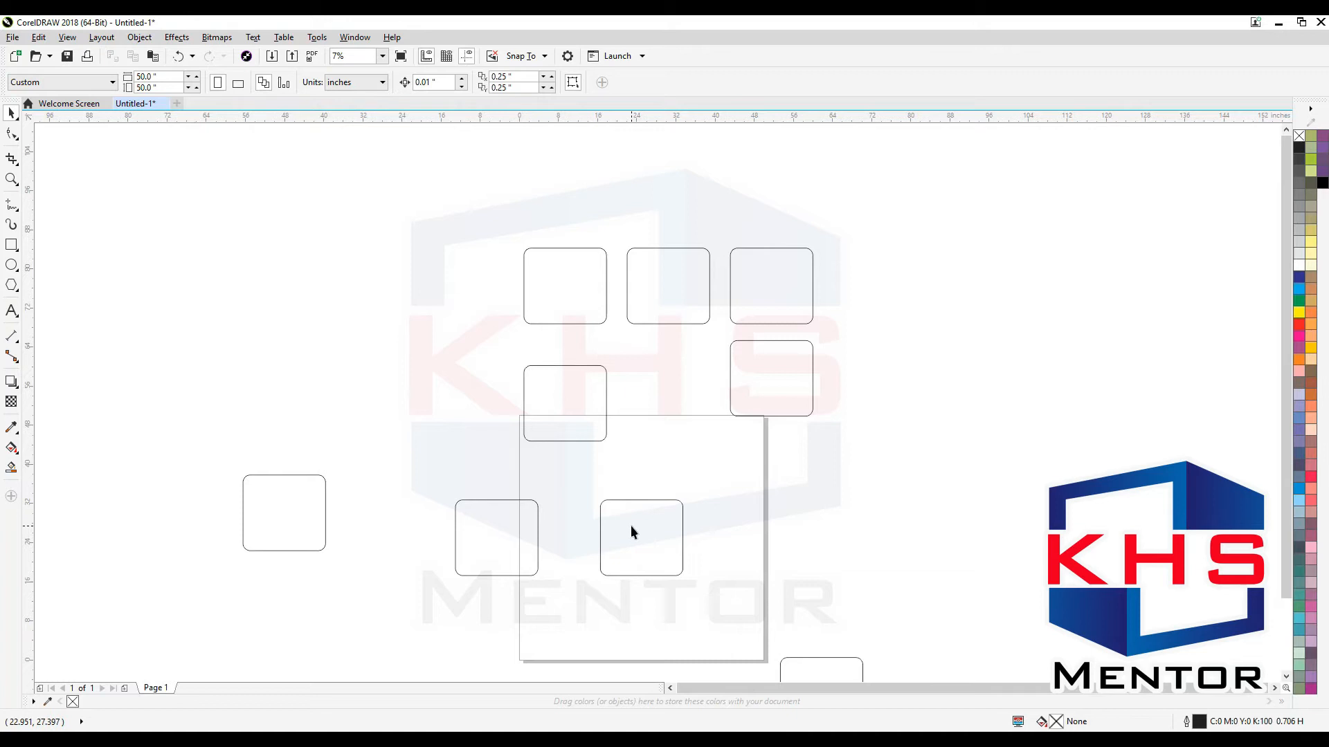
pyautogui.click(513, 547)
pyautogui.click(627, 502)
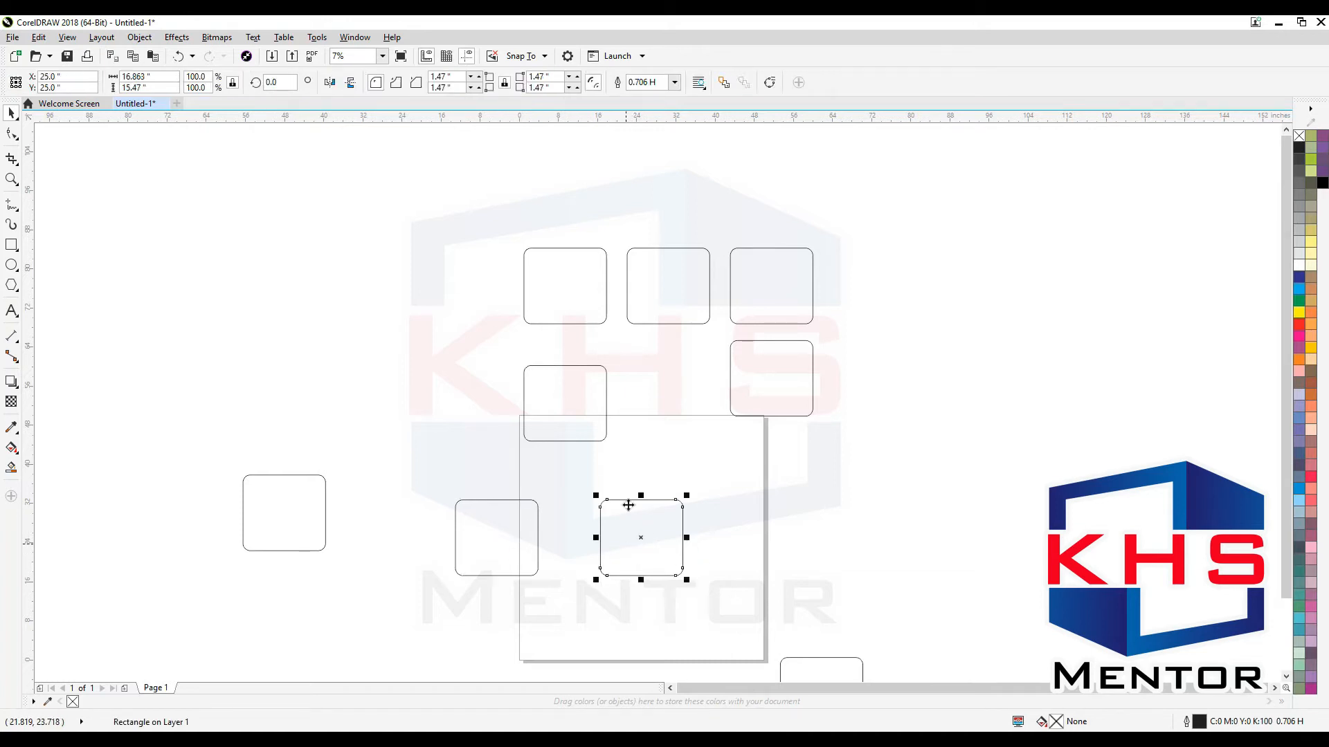
pyautogui.keyDown('shift'); pyautogui.click(662, 301); pyautogui.keyUp('shift')
pyautogui.press('c')
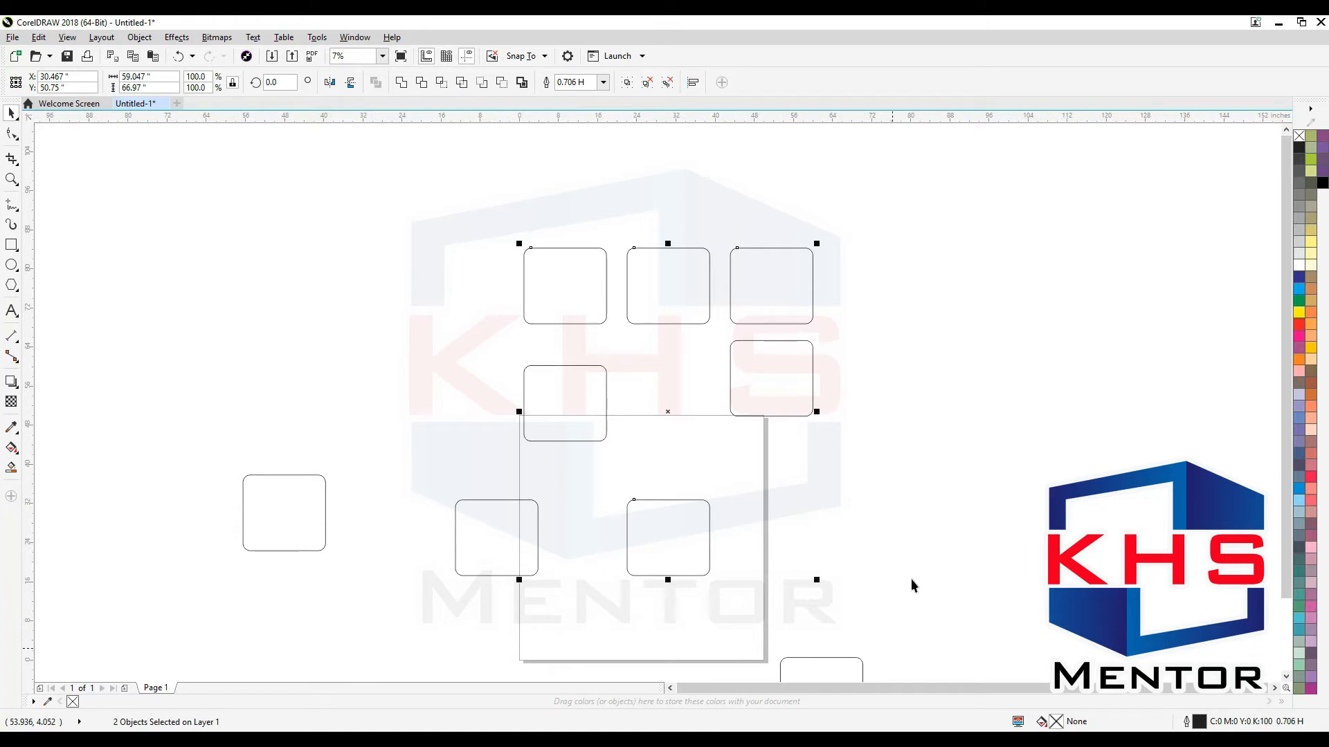
# Align the three loose rectangles under the grouped row by their bottom edges, and line them up directly beneath that row.
pyautogui.moveTo(923, 300); pyautogui.dragTo(477, 589)
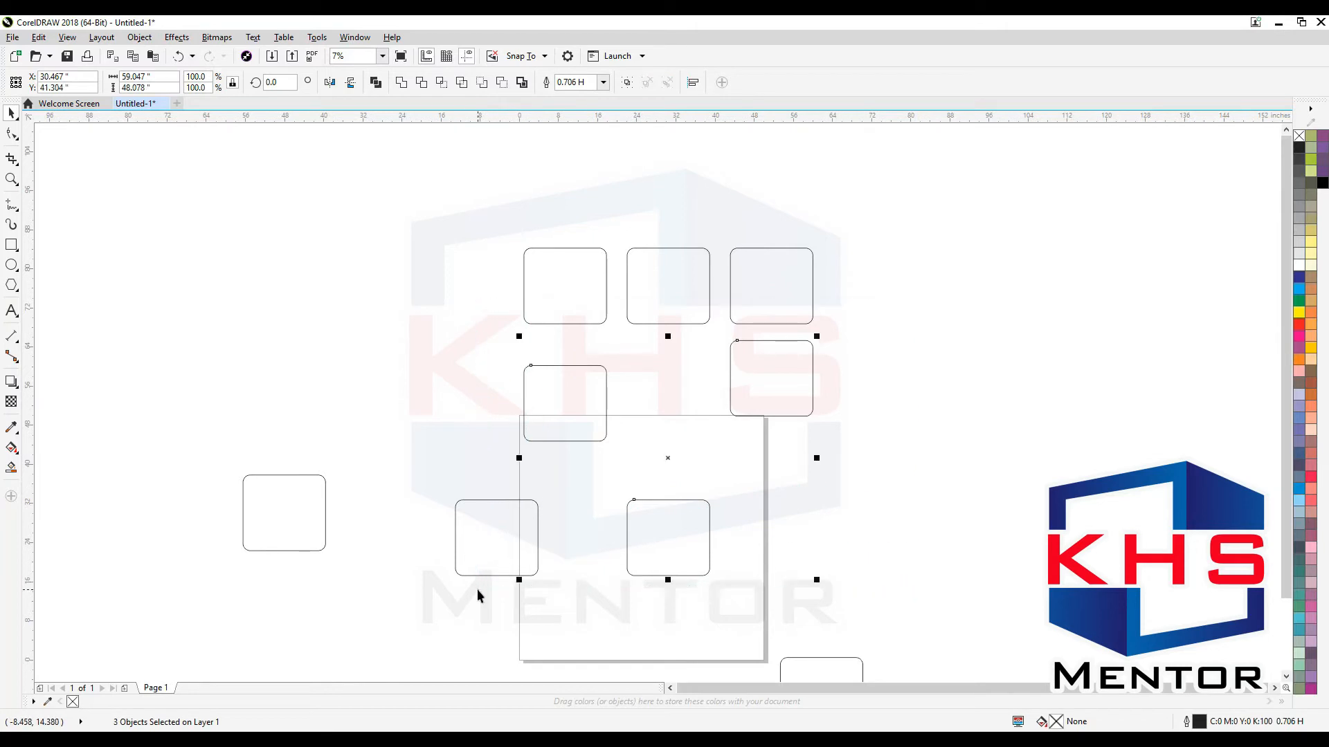
pyautogui.click(682, 279)
pyautogui.moveTo(943, 317); pyautogui.dragTo(467, 598)
pyautogui.press('b')
pyautogui.moveTo(656, 577); pyautogui.dragTo(660, 416)
pyautogui.click(710, 279)
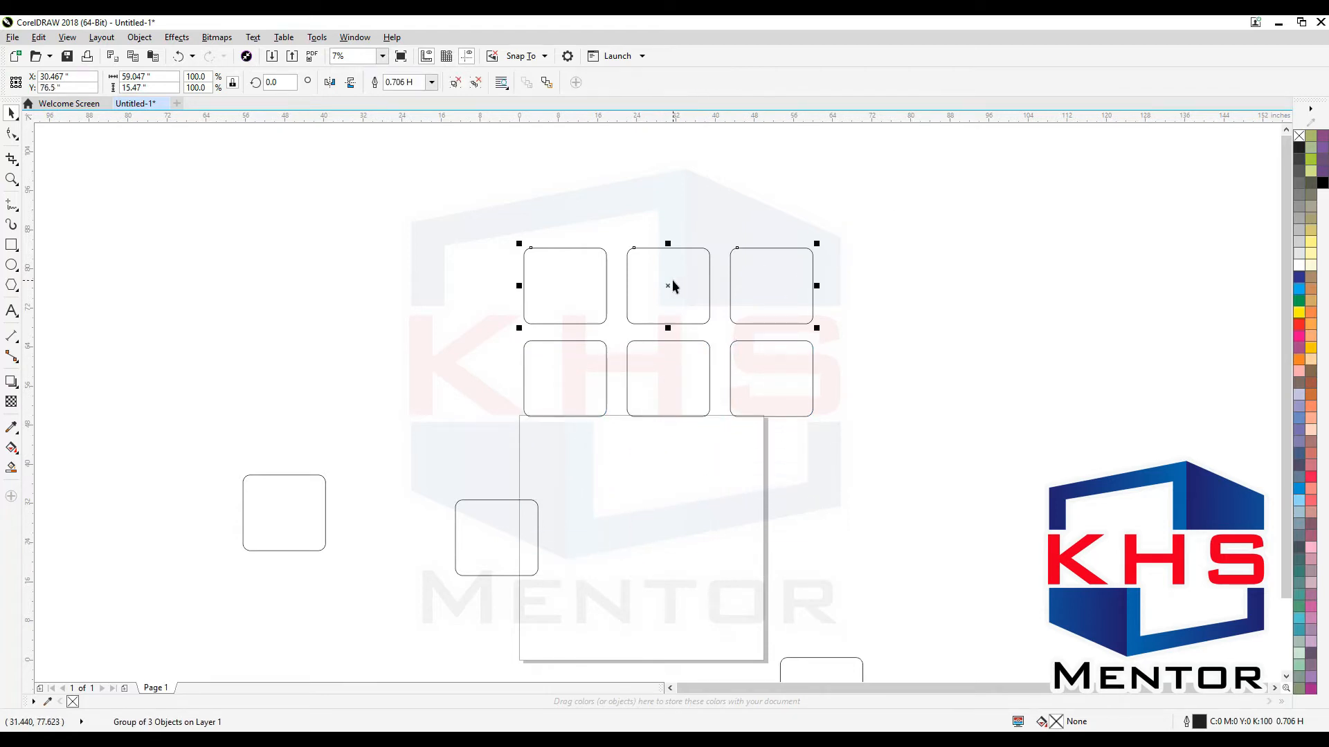
# Group the three rectangles of the second row, and reduce the group's height about its centre to about 7.62 inches.
pyautogui.moveTo(923, 214); pyautogui.dragTo(409, 484)
pyautogui.click(815, 556)
pyautogui.click(754, 376)
pyautogui.keyDown('shift'); pyautogui.click(674, 375); pyautogui.keyUp('shift')
pyautogui.keyDown('shift'); pyautogui.click(538, 375); pyautogui.keyUp('shift')
pyautogui.hotkey('ctrl', 'g')
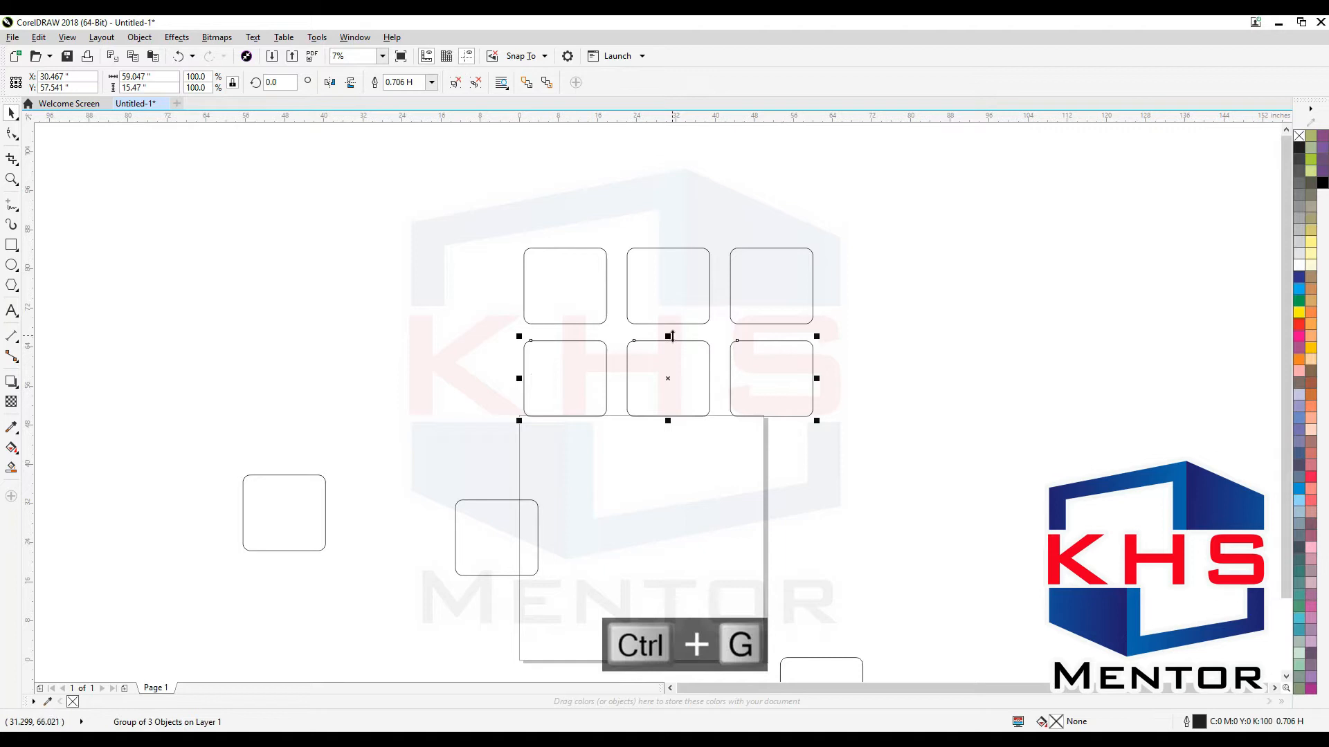
pyautogui.moveTo(671, 344); pyautogui.dragTo(670, 363)
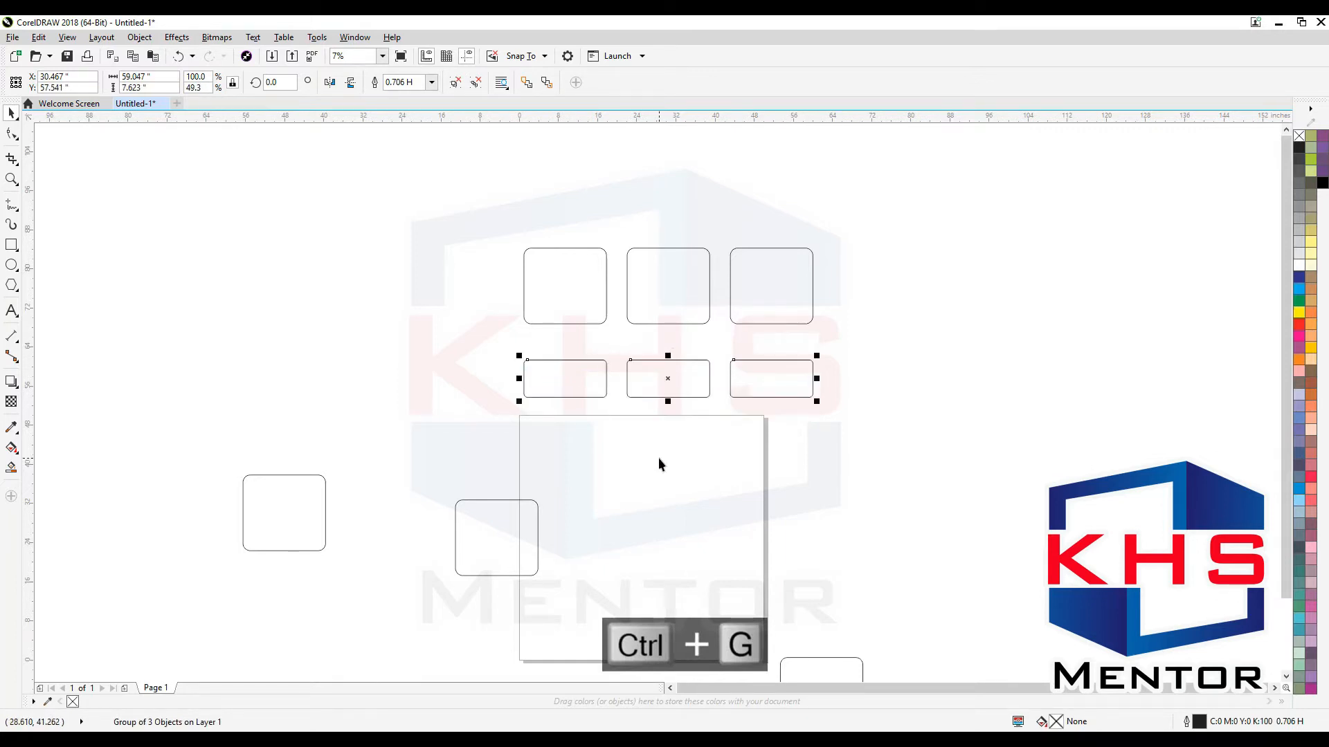
# Align the top edge of the shorter group with the top edge of the taller group.
pyautogui.keyDown('shift'); pyautogui.click(667, 273); pyautogui.keyUp('shift')
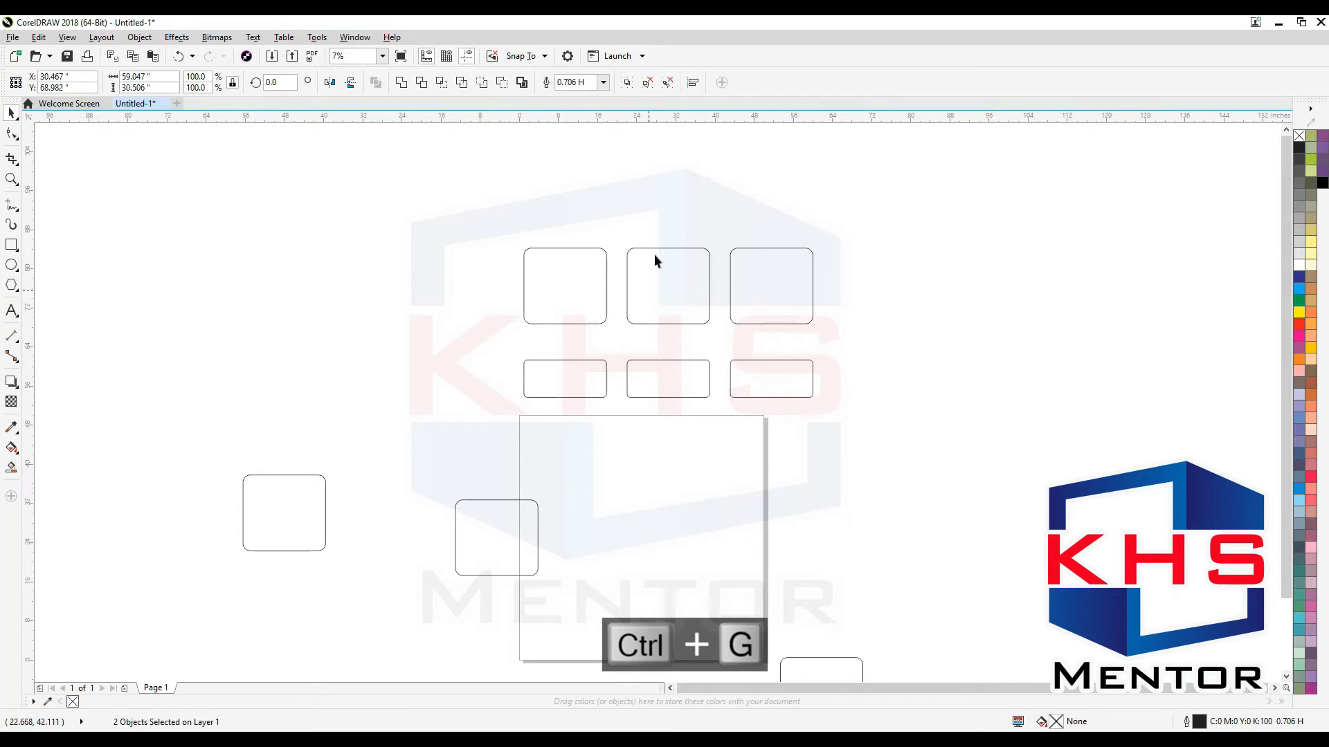
pyautogui.click(654, 251)
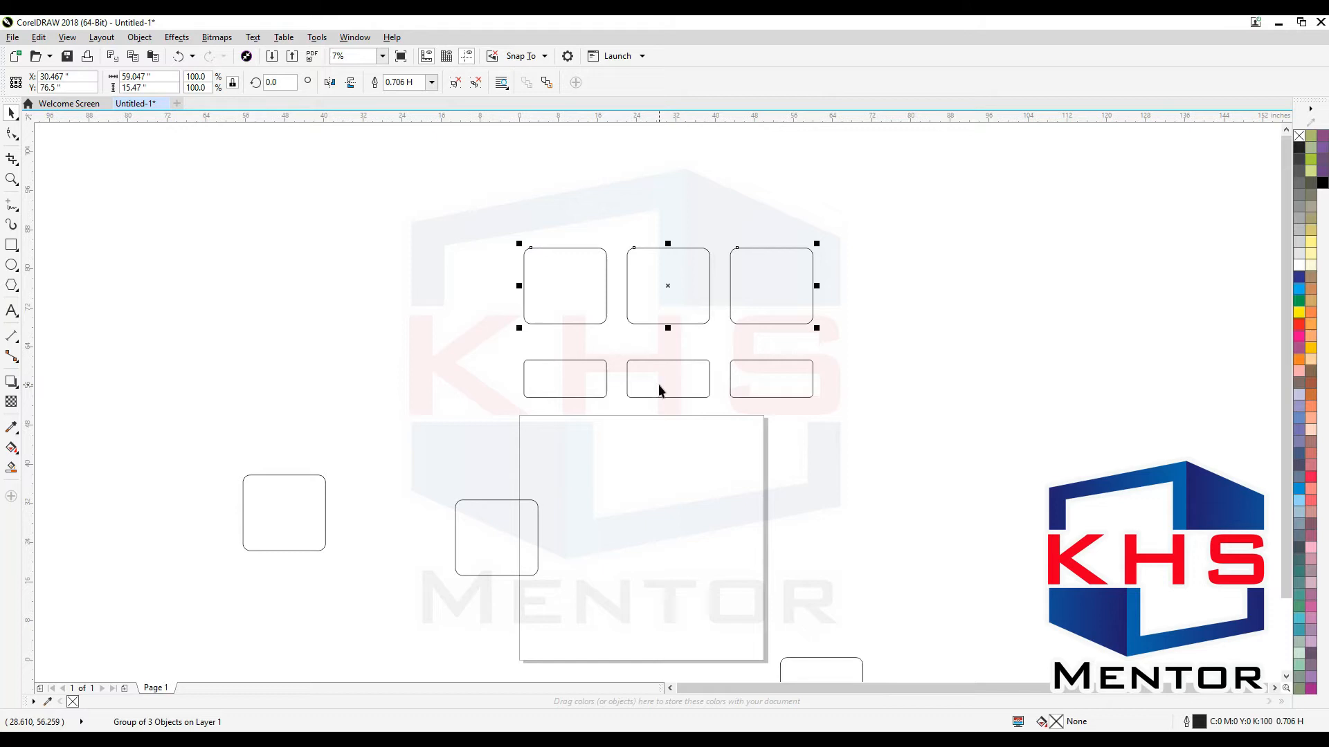
pyautogui.click(677, 382)
pyautogui.keyDown('shift'); pyautogui.click(677, 294); pyautogui.keyUp('shift')
pyautogui.press('t')
pyautogui.click(663, 387)
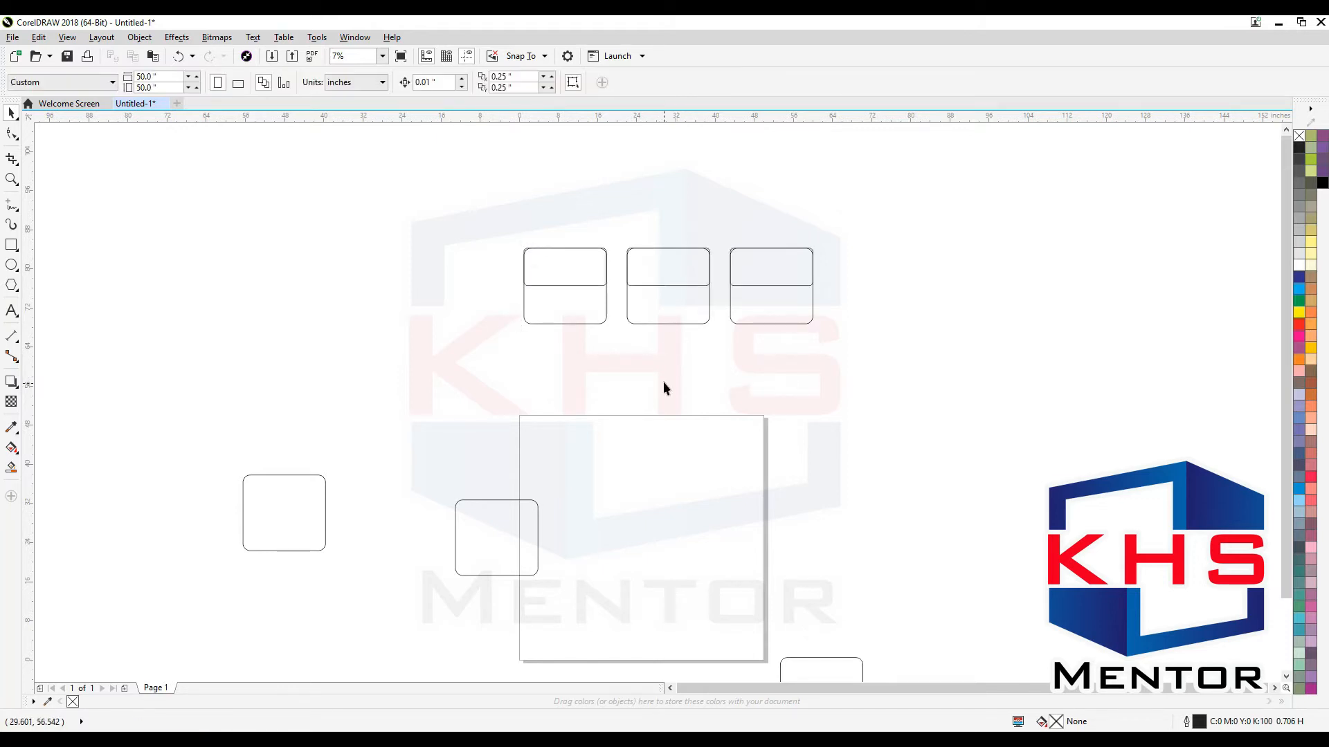
# Align the bottom edge of the shorter group with the bottom edge of the taller group.
pyautogui.click(676, 280)
pyautogui.press('Escape')
pyautogui.moveTo(487, 218); pyautogui.dragTo(830, 304)
pyautogui.click(830, 304)
pyautogui.click(762, 268)
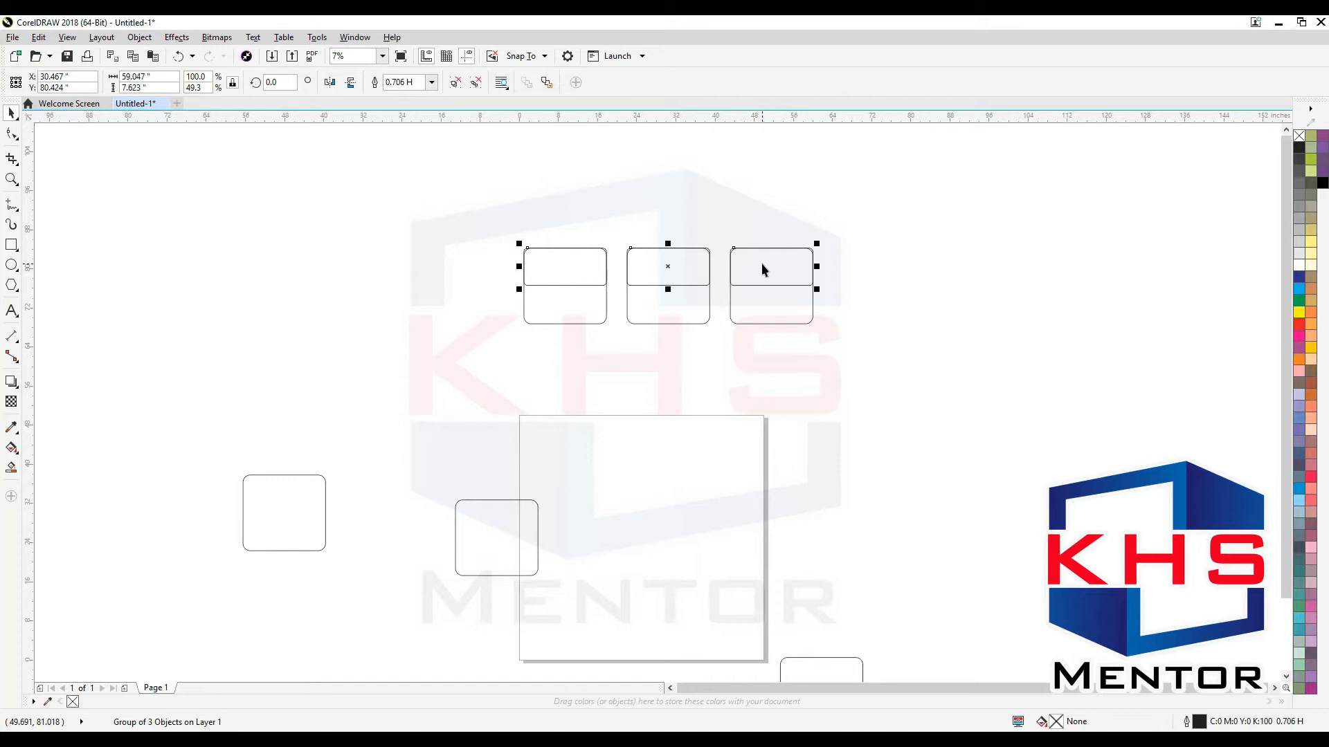
pyautogui.keyDown('shift'); pyautogui.click(752, 315); pyautogui.keyUp('shift')
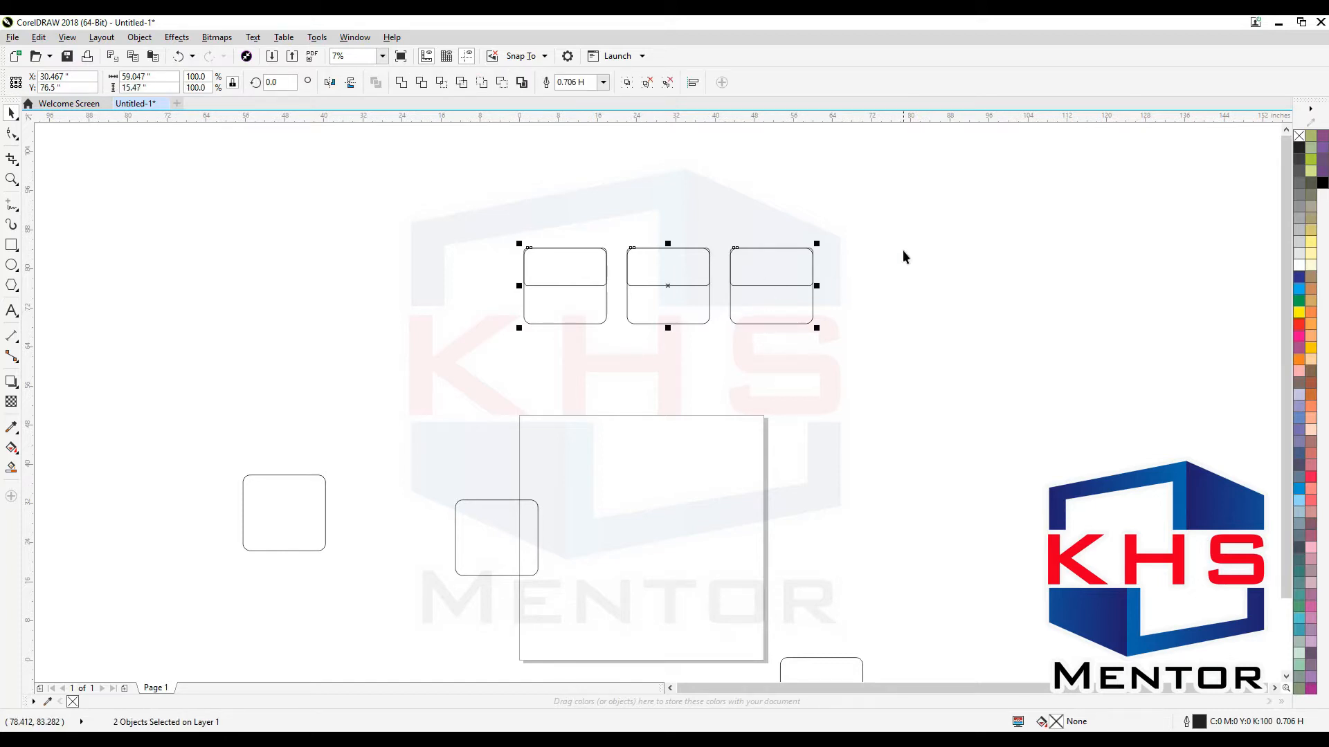
pyautogui.click(780, 275)
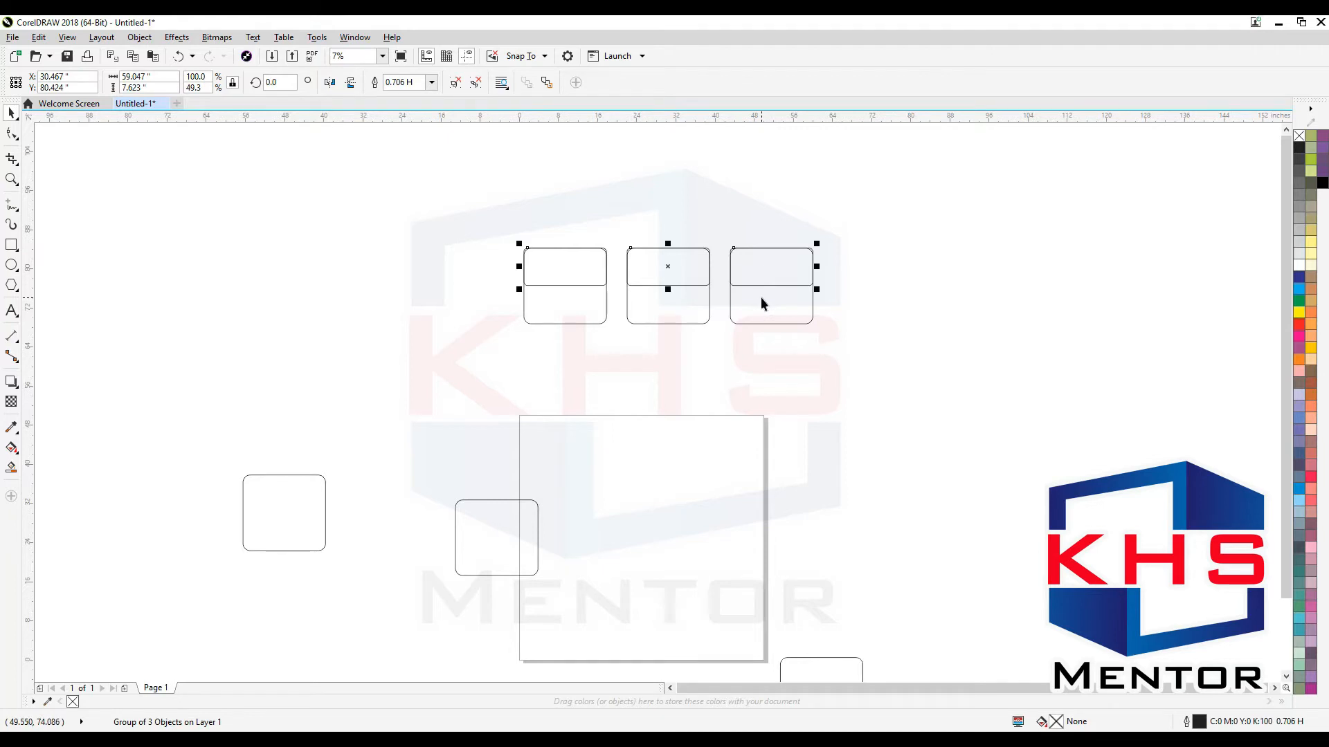
pyautogui.keyDown('shift'); pyautogui.click(760, 301); pyautogui.keyUp('shift')
pyautogui.press('b')
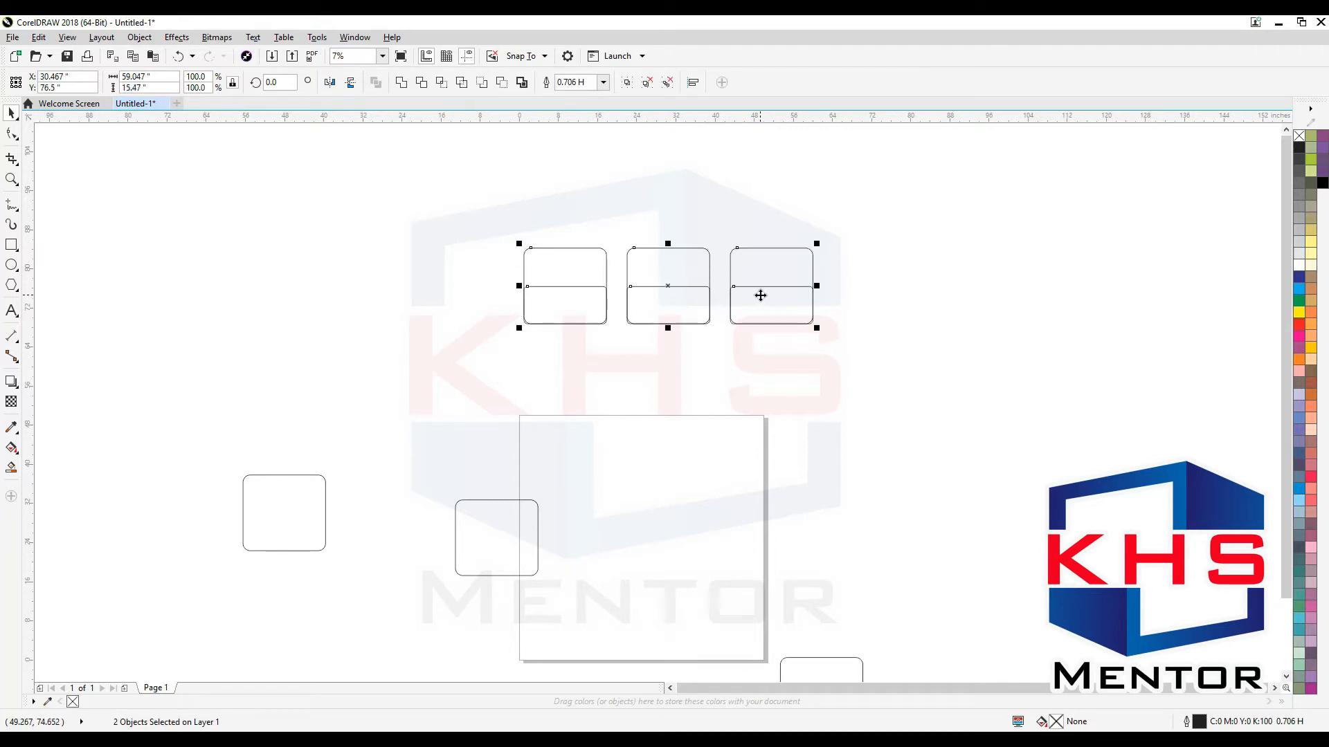
# Move the shorter group down below the taller one, and undo the move.
pyautogui.click(878, 305)
pyautogui.moveTo(751, 305); pyautogui.dragTo(747, 353)
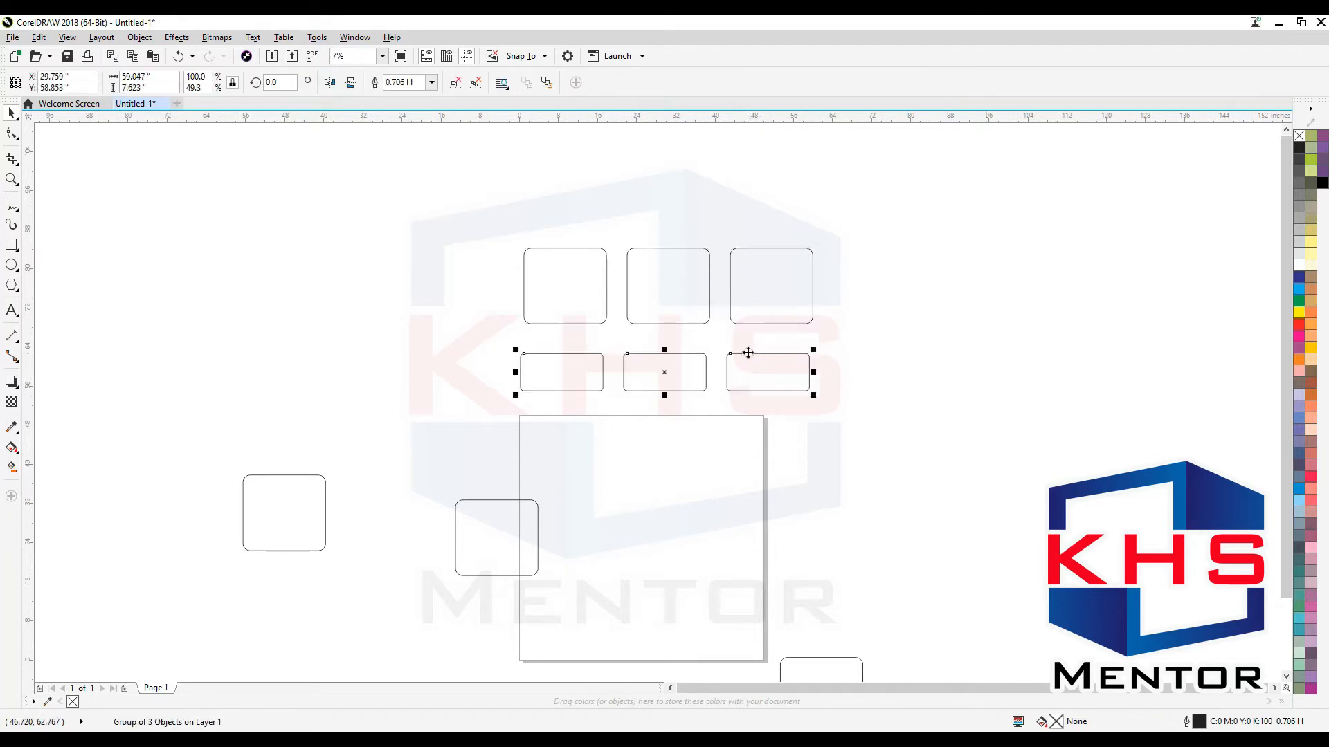
pyautogui.hotkey('ctrl', 'z')
# Delete all the loose rounded rectangles around the page, keeping the two aligned groups above it.
pyautogui.moveTo(958, 169); pyautogui.dragTo(402, 346)
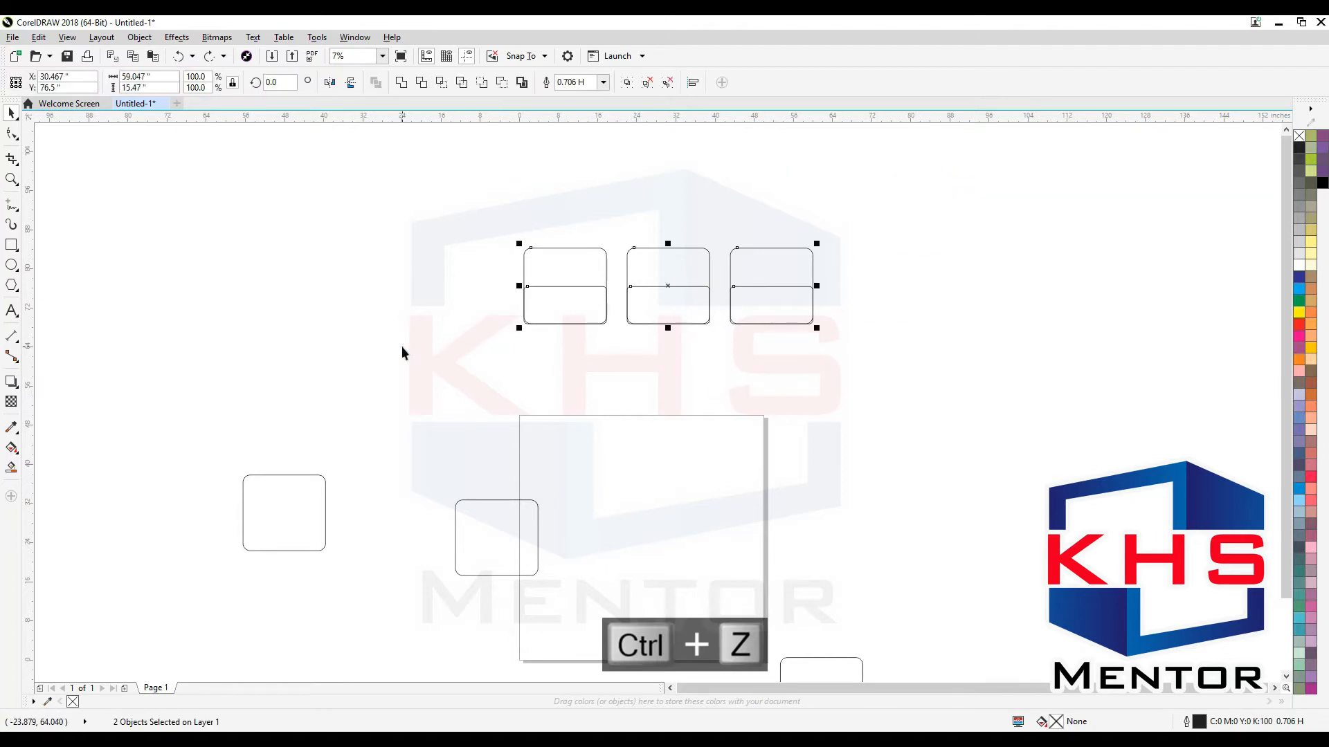
pyautogui.press('F3')
pyautogui.moveTo(899, 377); pyautogui.dragTo(299, 609)
pyautogui.press('Delete')
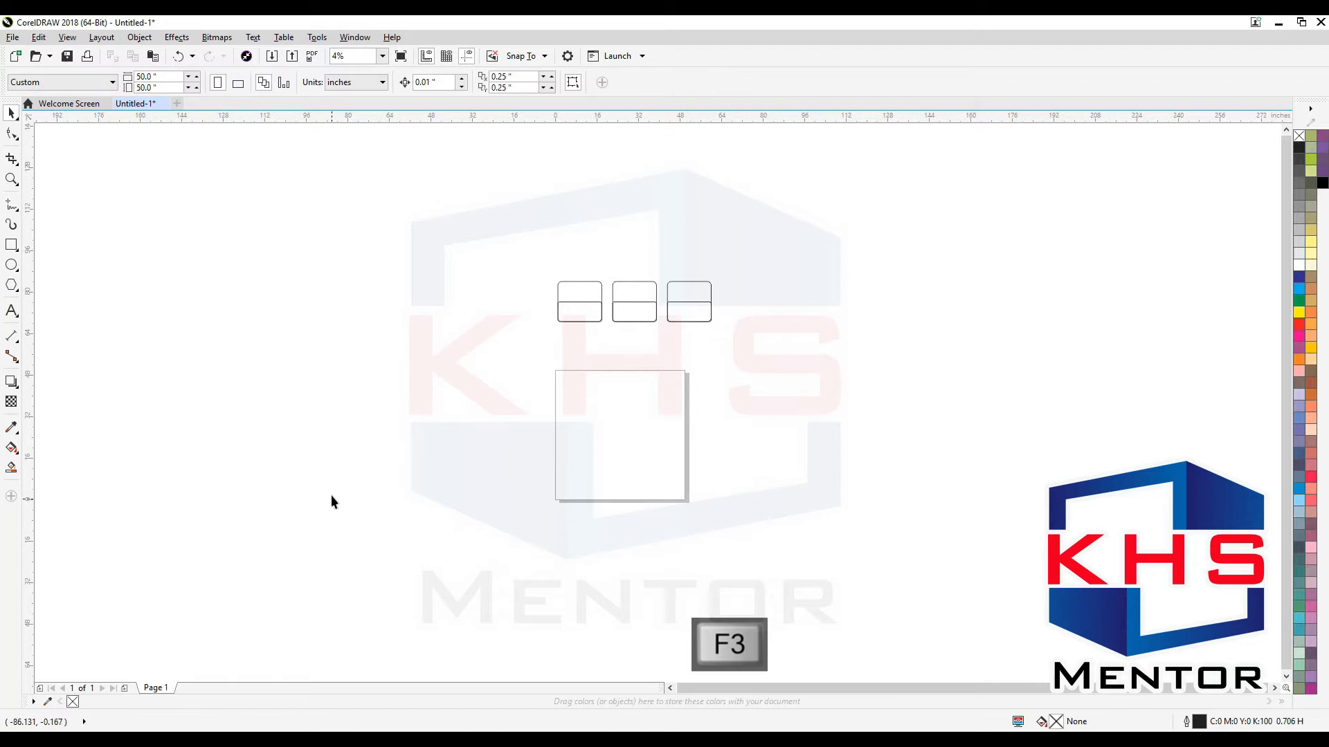
# Scale the two groups together to about 38.3 by 10 inches, move them onto the upper page, and preview full screen.
pyautogui.moveTo(792, 222); pyautogui.dragTo(622, 341)
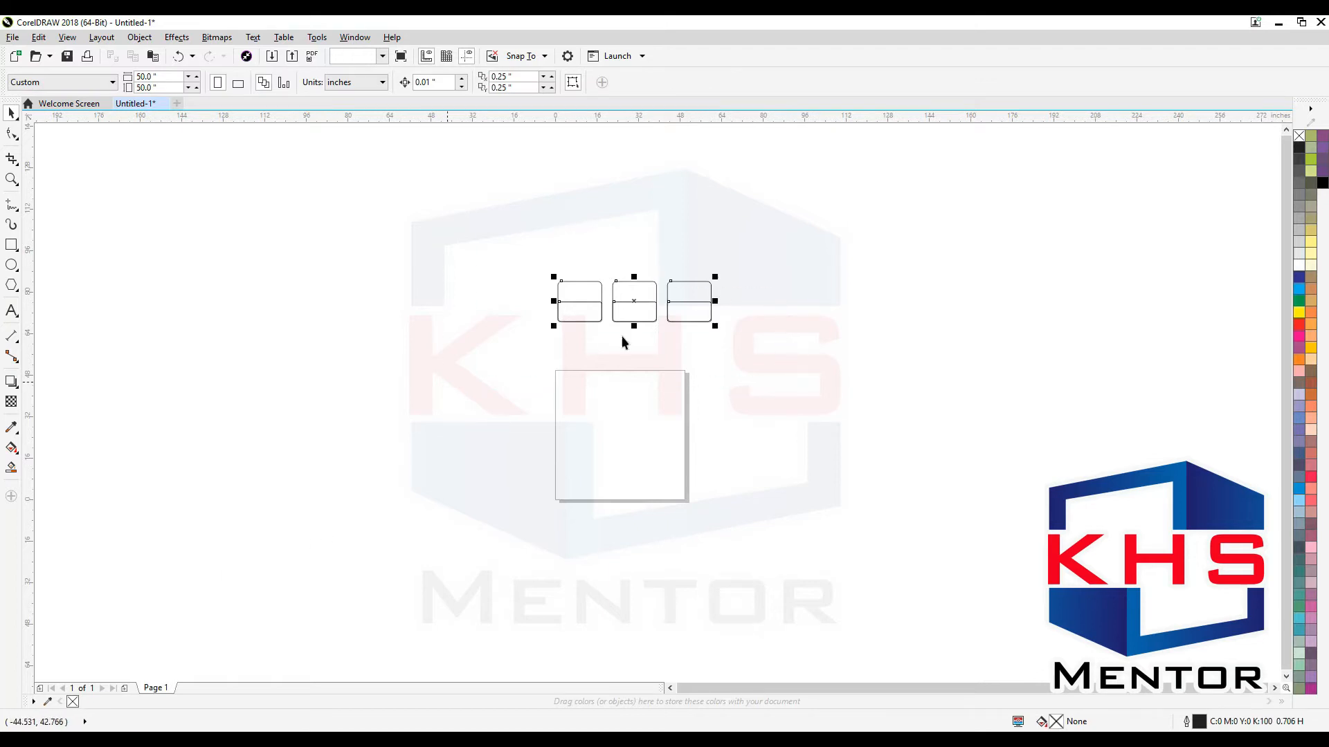
pyautogui.moveTo(718, 275); pyautogui.dragTo(645, 392)
pyautogui.press('F9')
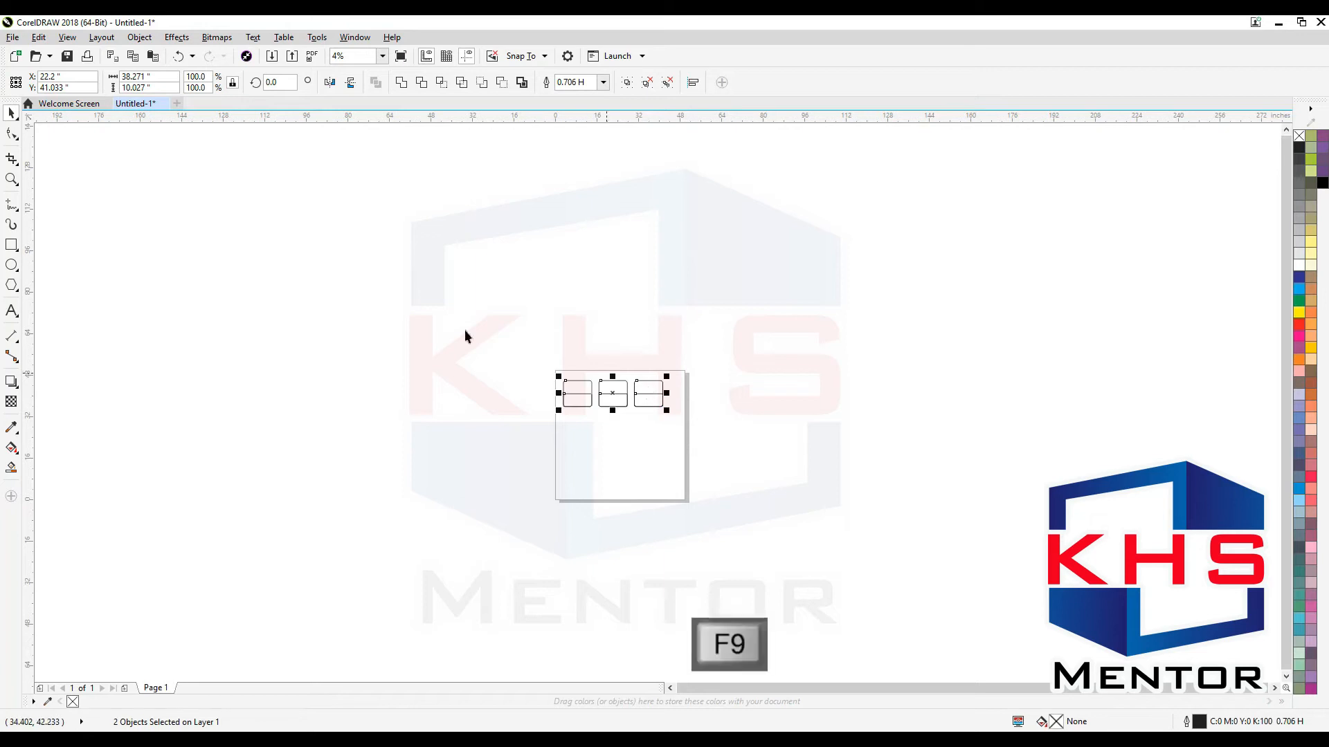
# Draw a horizontal straight line about 39.5 inches long with the Freehand tool below the three rounded rectangles.
pyautogui.click(17, 208)
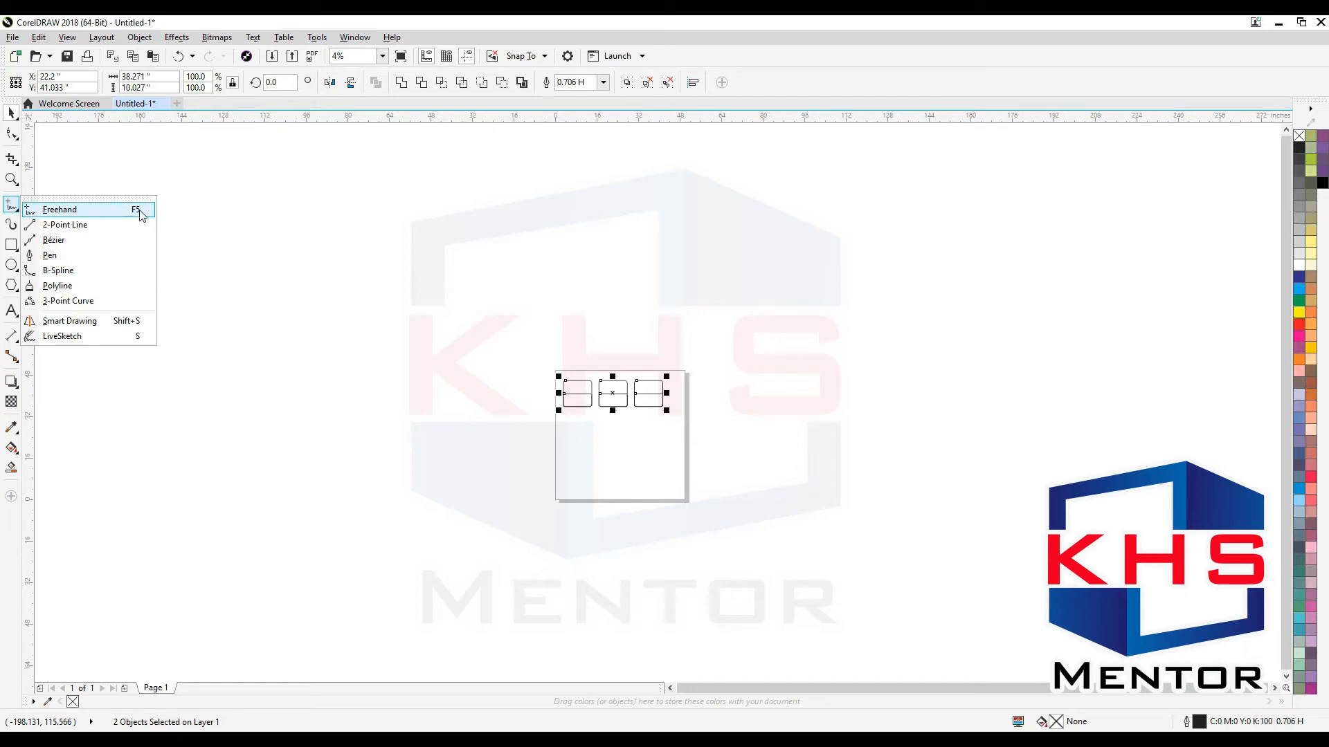
pyautogui.click(46, 210)
pyautogui.press('F2')
pyautogui.moveTo(546, 392); pyautogui.dragTo(730, 528)
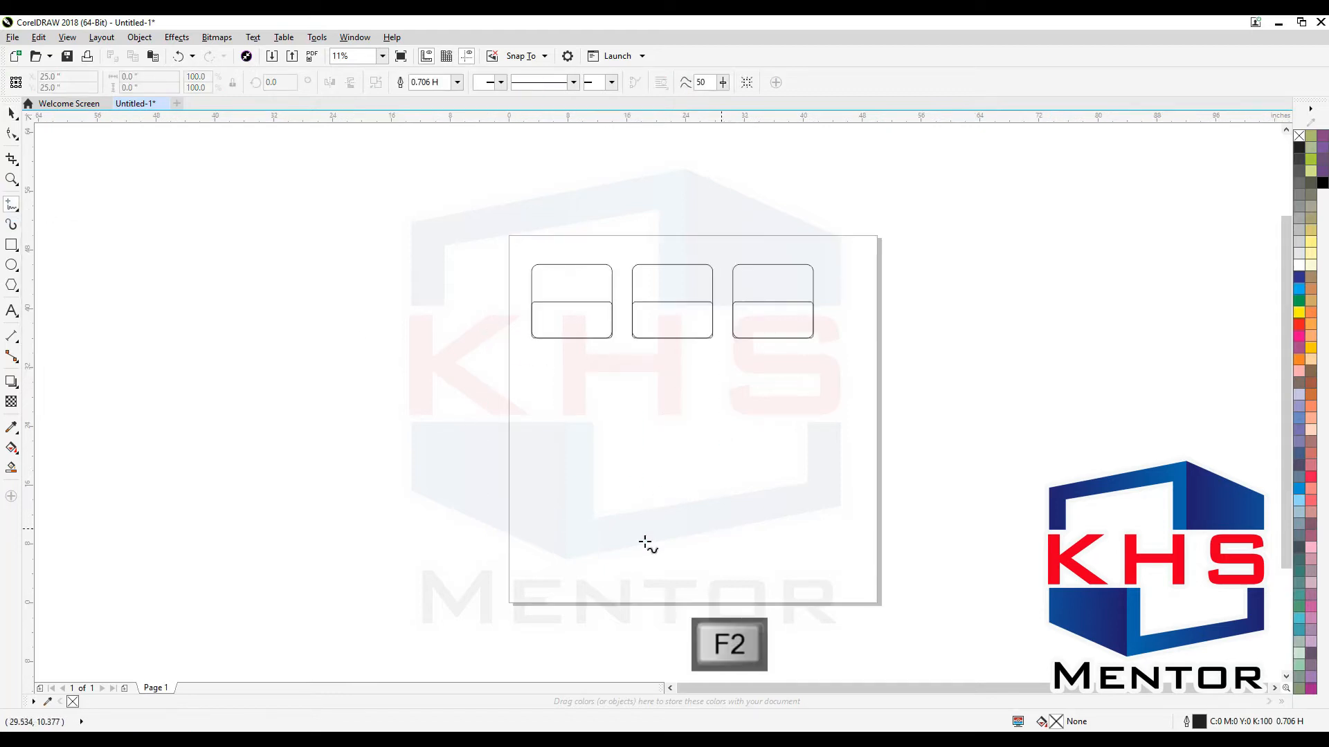
pyautogui.click(539, 420)
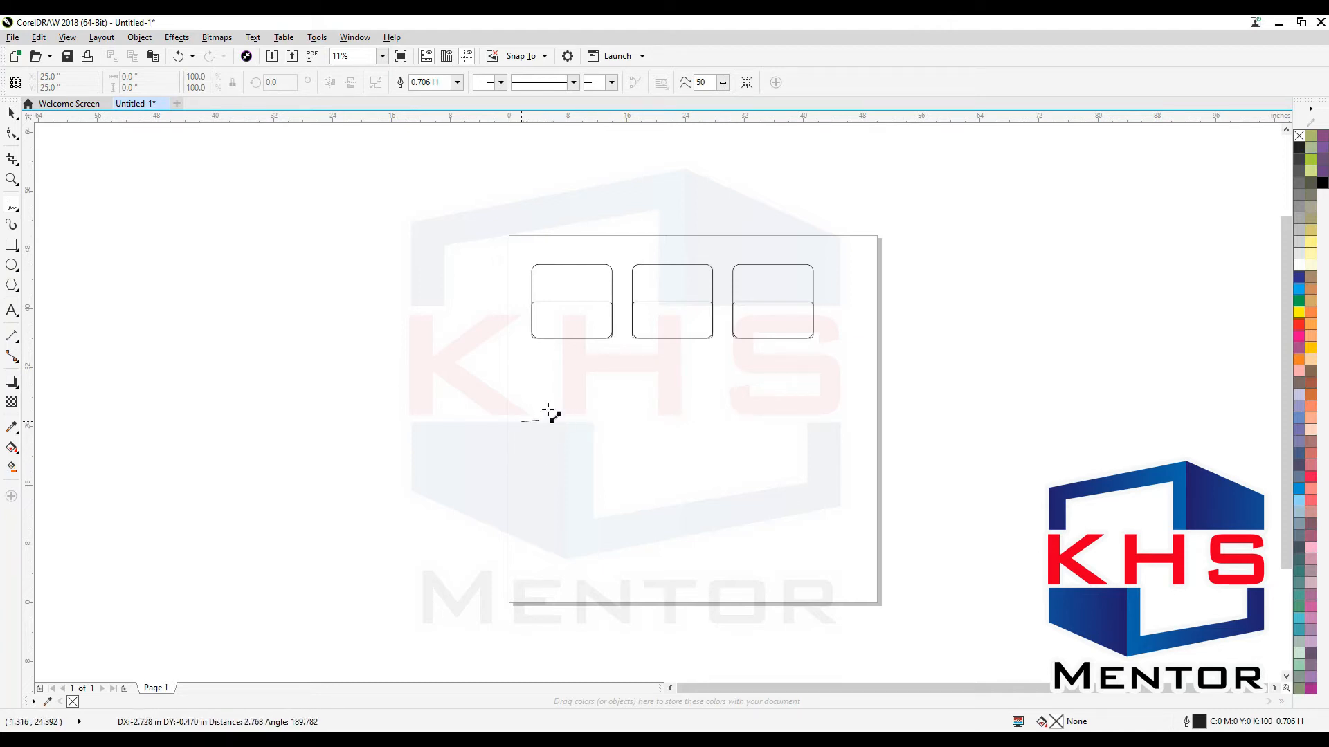
pyautogui.click(561, 537)
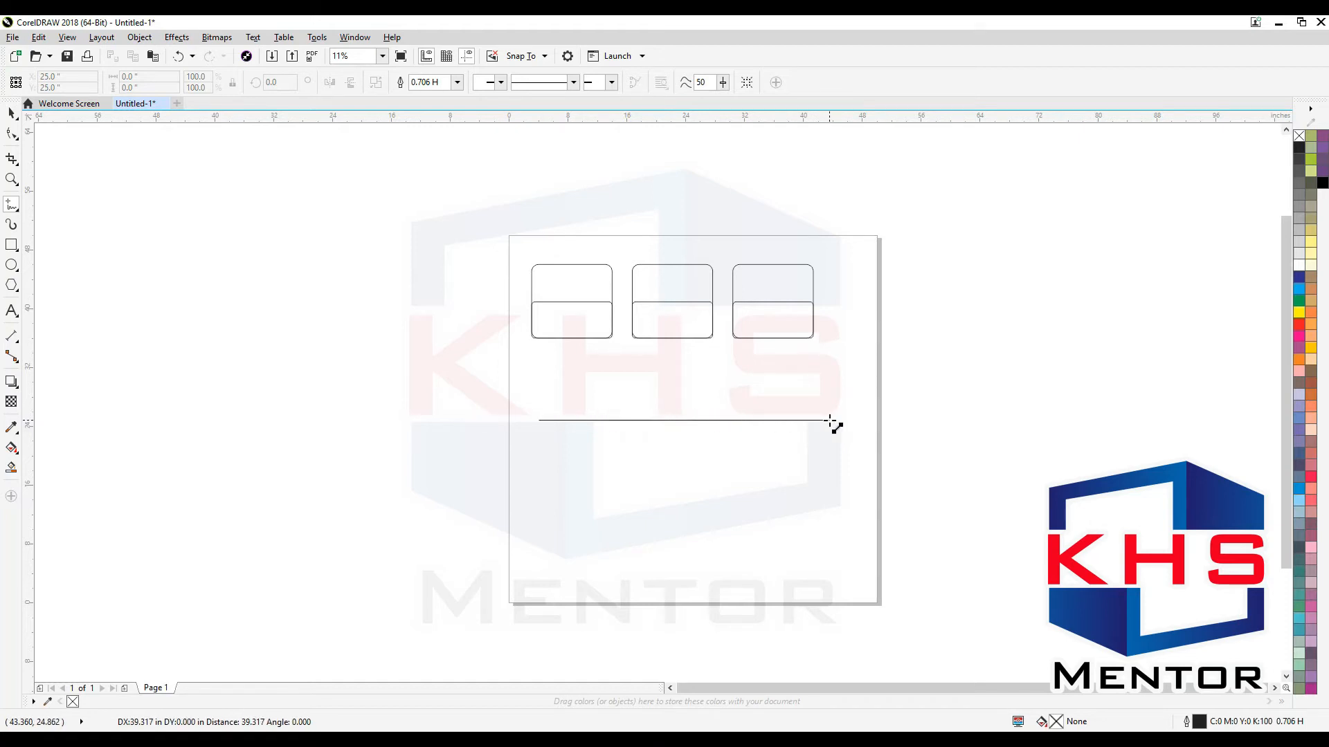
pyautogui.click(830, 420)
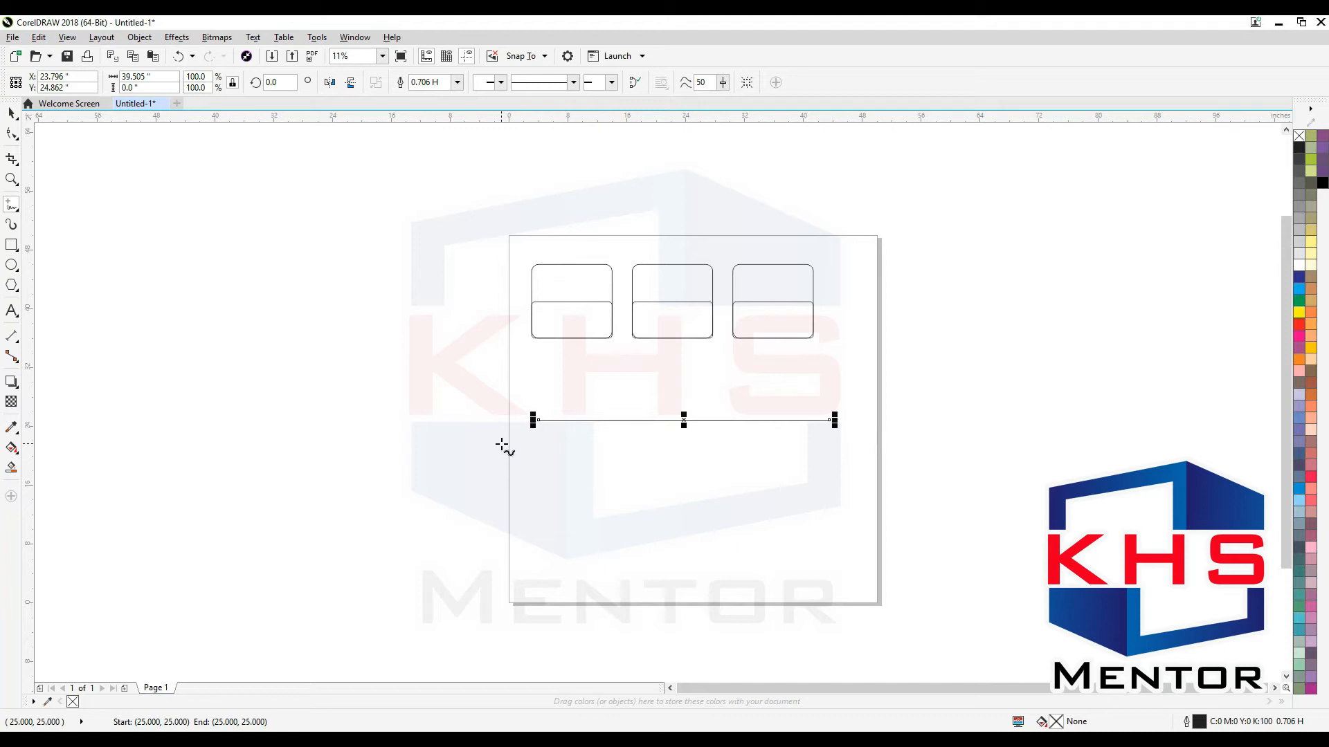
# Continue the line from its far end with connected Freehand segments below it and close the outline at the starting point.
pyautogui.click(832, 420)
pyautogui.click(685, 525)
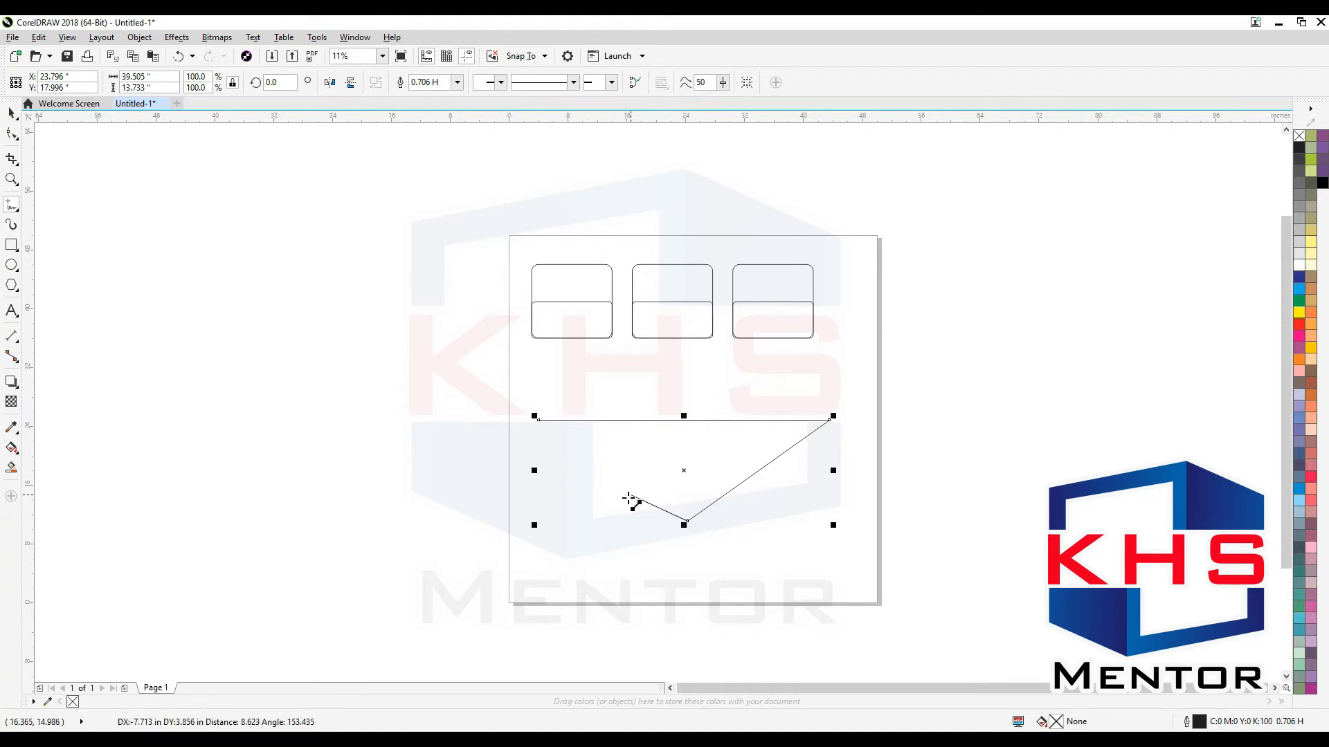
pyautogui.doubleClick(556, 507)
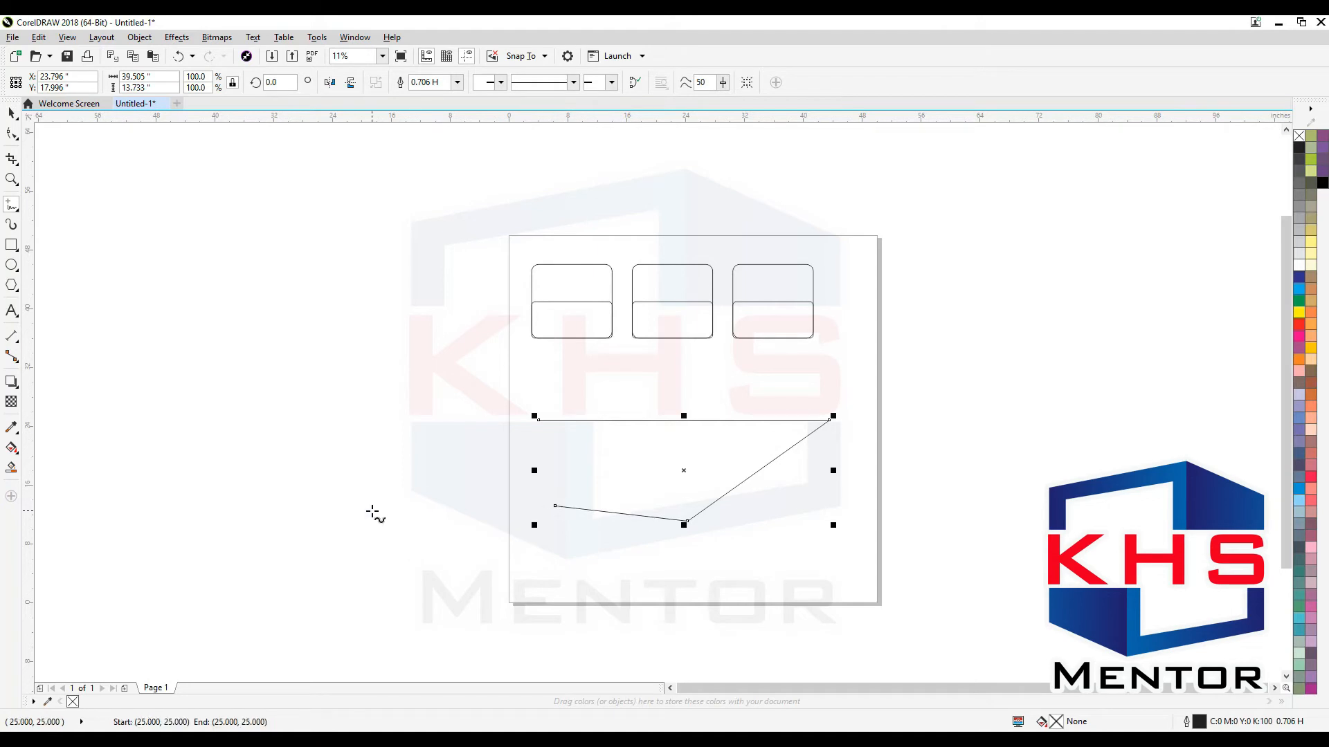
pyautogui.click(556, 507)
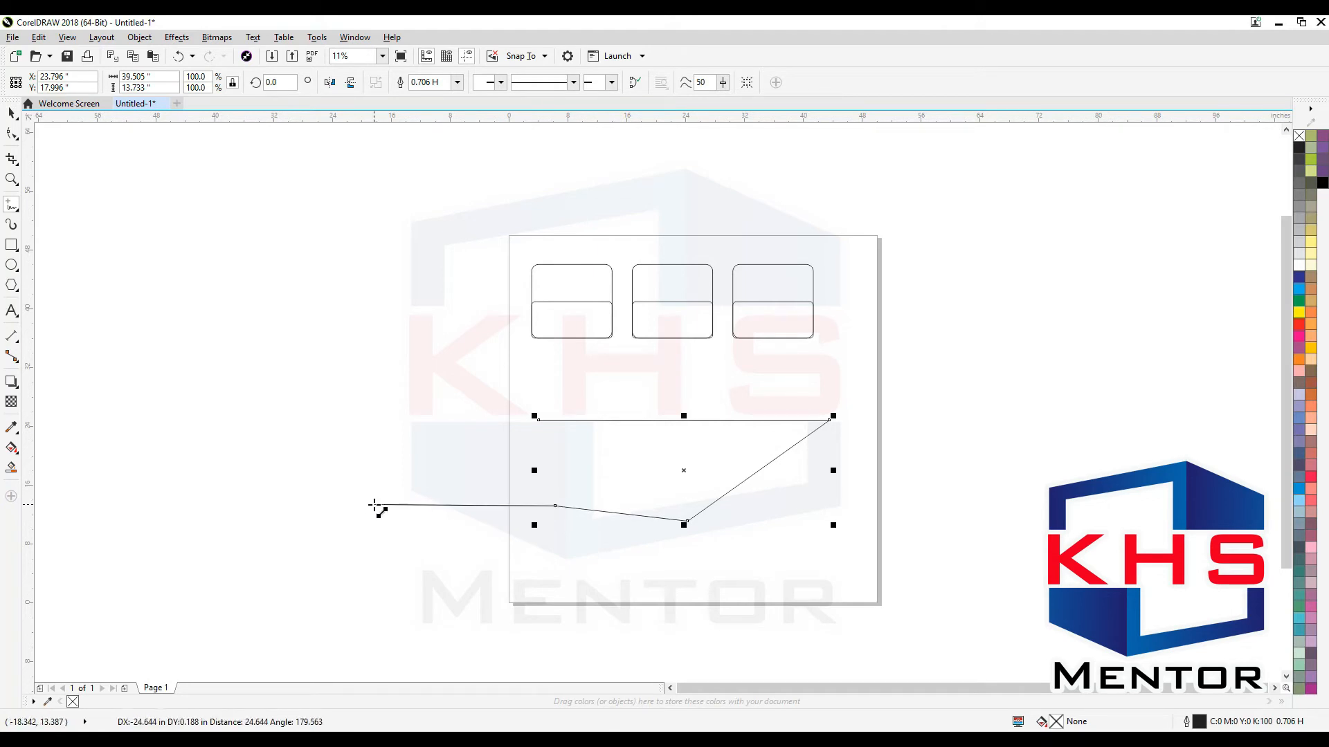
pyautogui.click(539, 421)
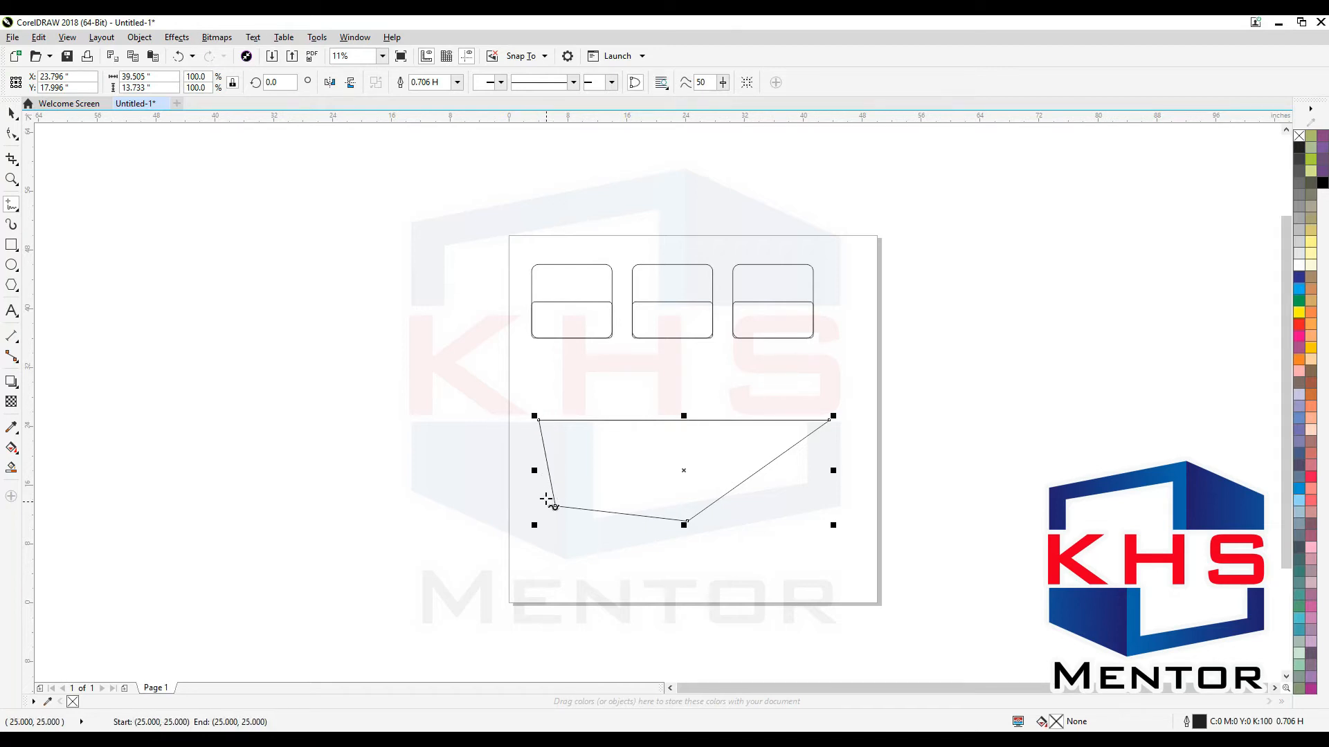
# Undo the closing segment and delete the Freehand outline.
pyautogui.hotkey('ctrl', 'z')
pyautogui.press('space')
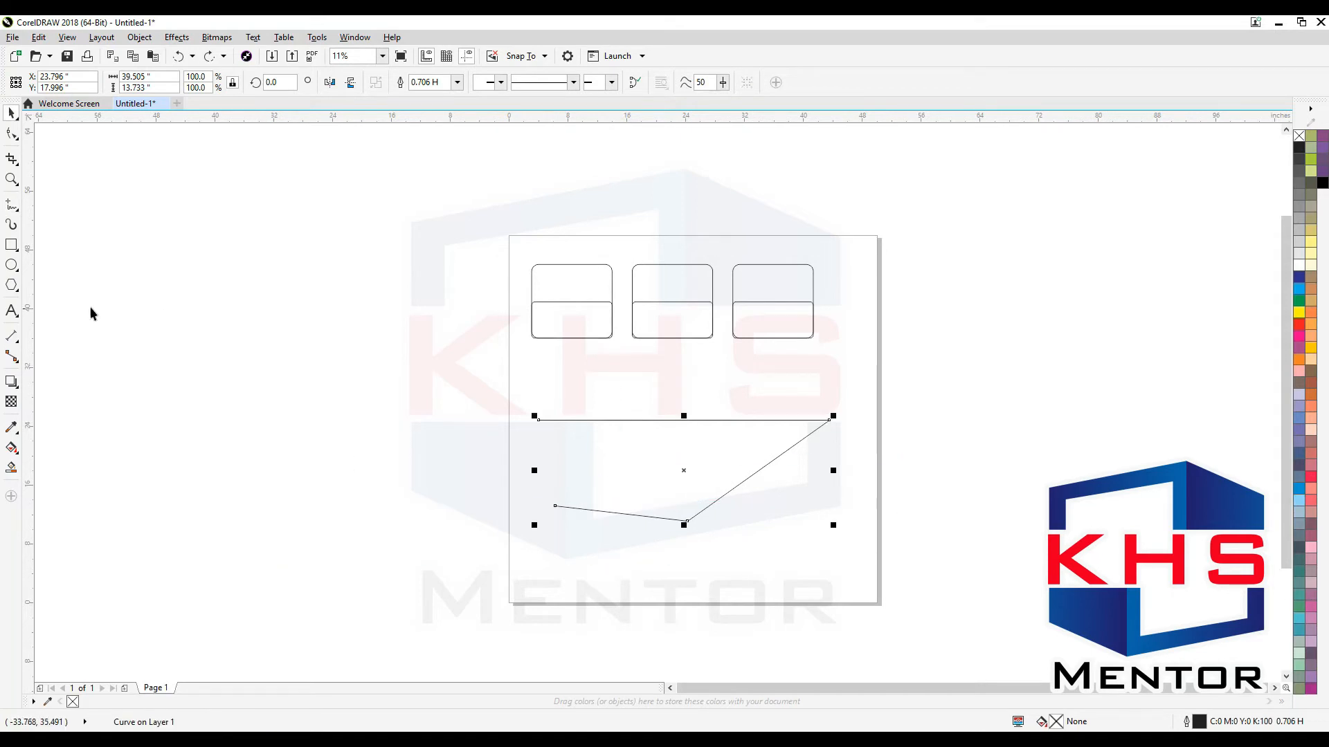
pyautogui.press('Delete')
# Draw a closed, irregular nine-corner shape of straight segments with the Bézier tool below the rounded rectangles.
pyautogui.click(17, 211)
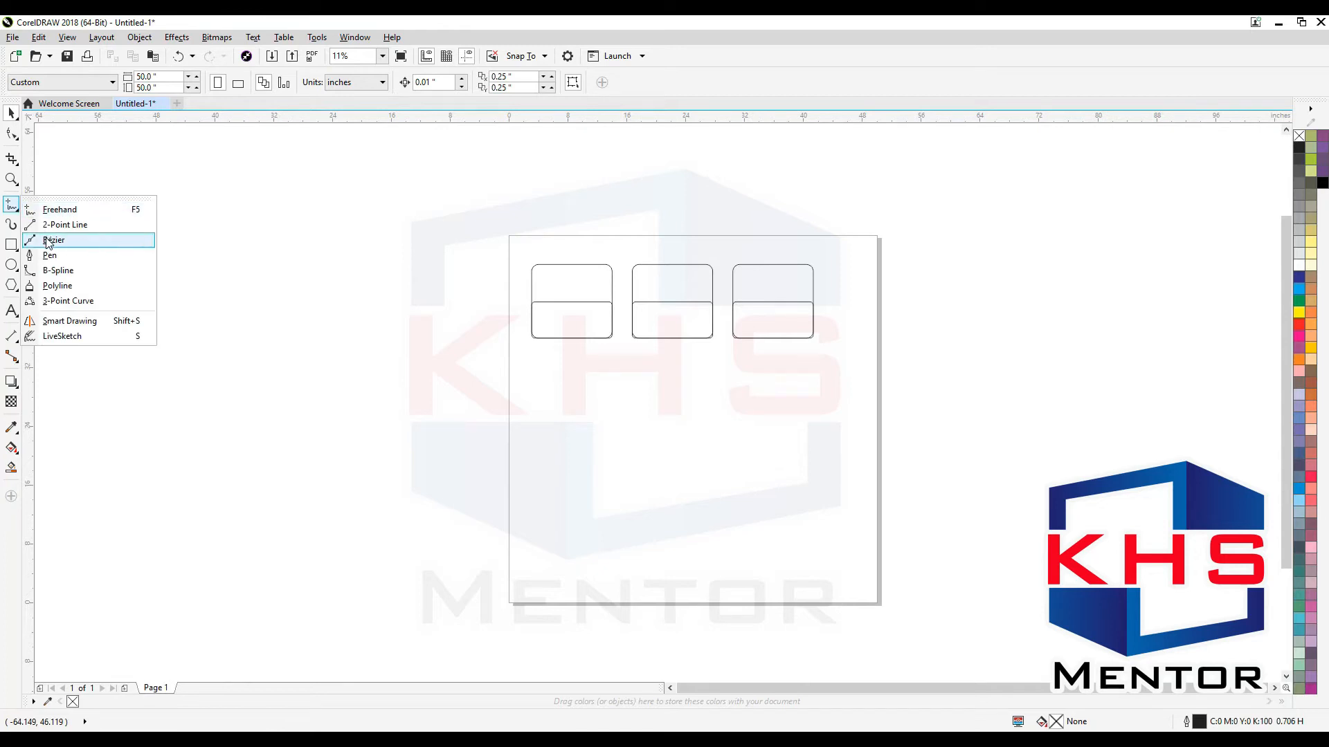
pyautogui.click(48, 243)
pyautogui.press('F2')
pyautogui.moveTo(448, 222); pyautogui.dragTo(948, 528)
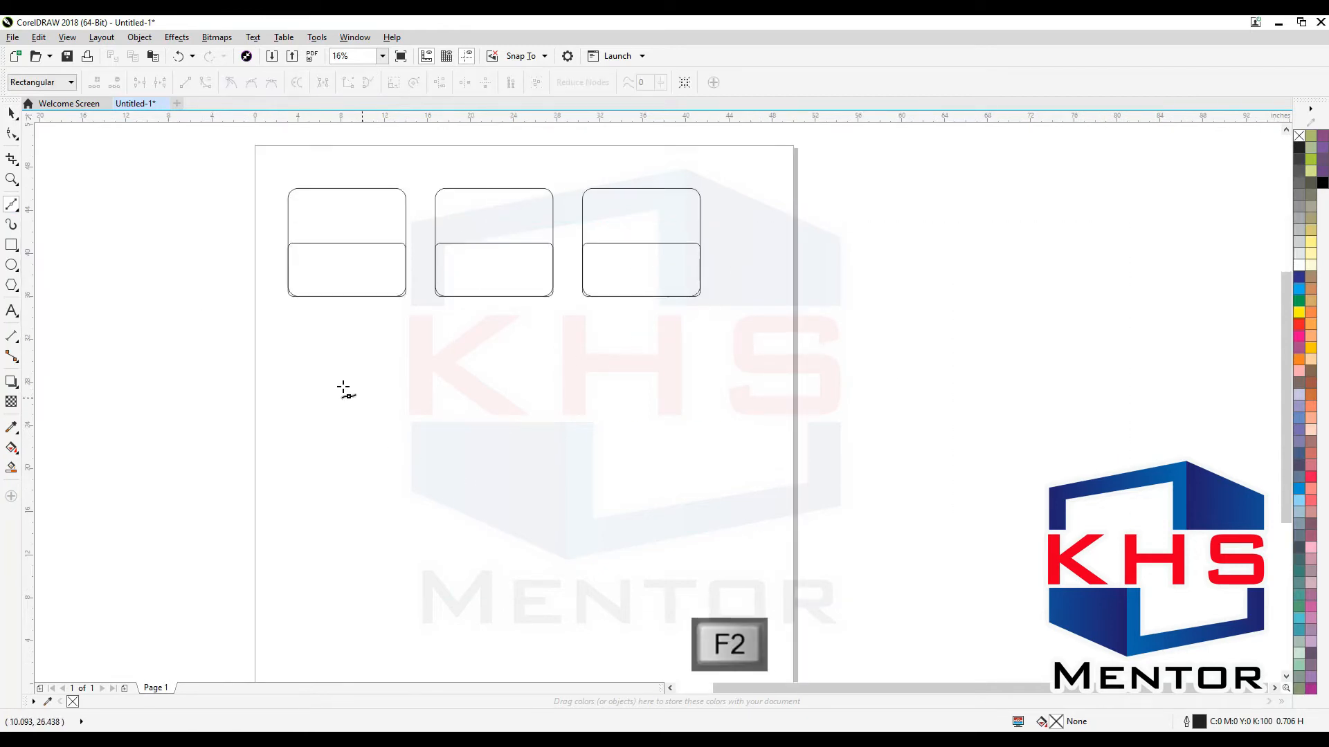
pyautogui.click(331, 382)
pyautogui.click(519, 387)
pyautogui.click(651, 534)
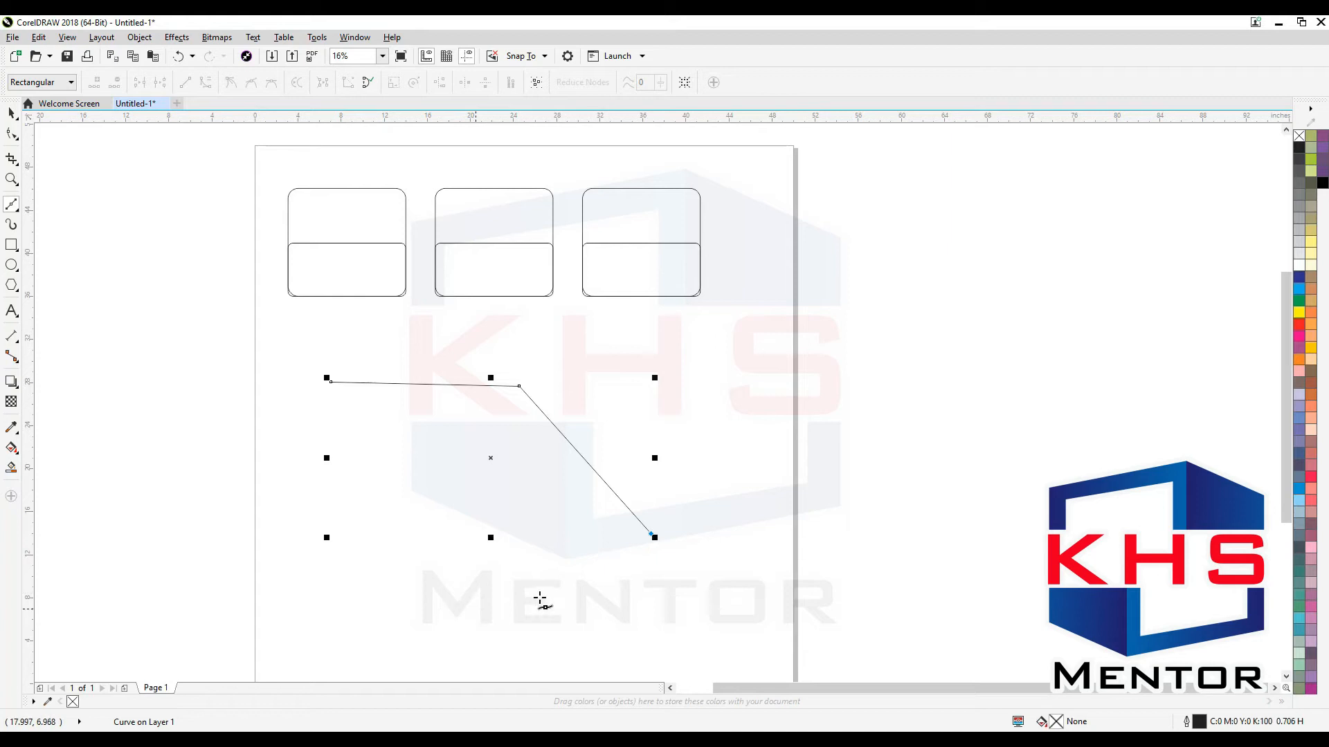
pyautogui.click(426, 568)
pyautogui.click(332, 520)
pyautogui.click(468, 505)
pyautogui.click(501, 456)
pyautogui.click(383, 450)
pyautogui.click(310, 438)
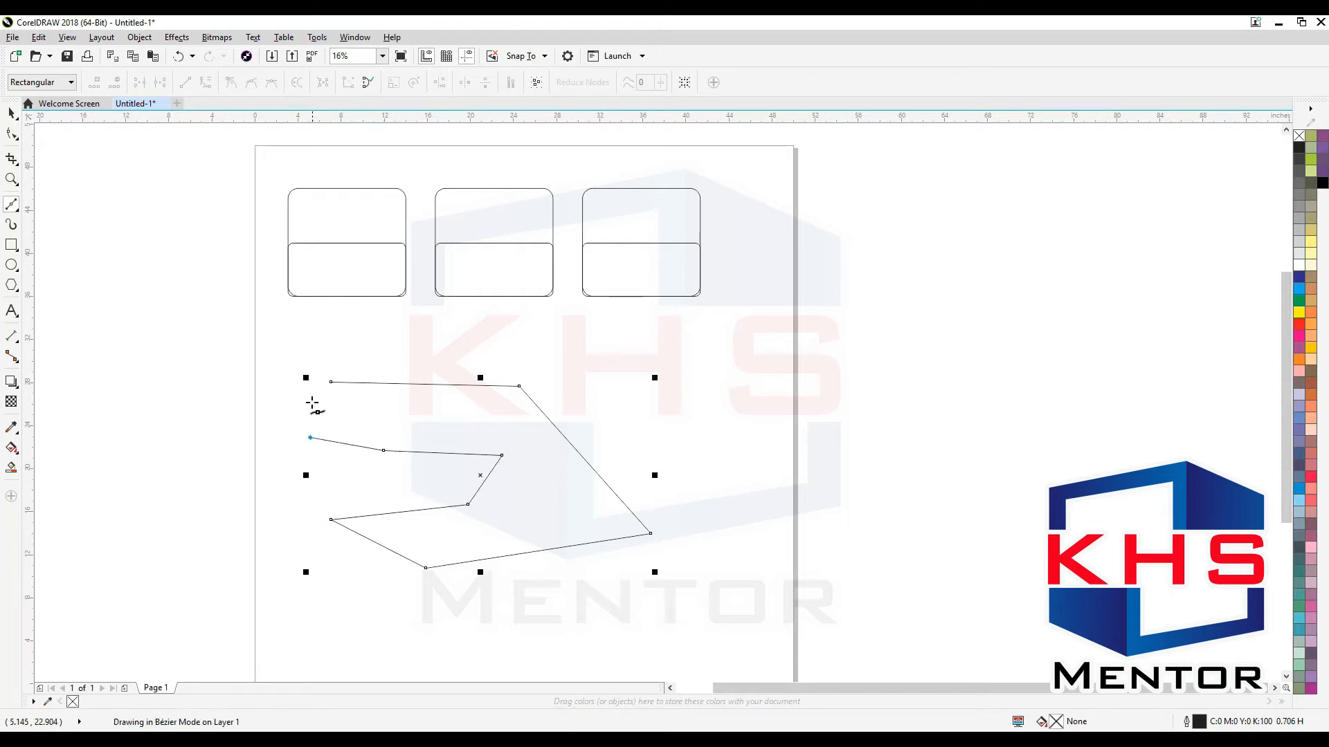
pyautogui.click(331, 382)
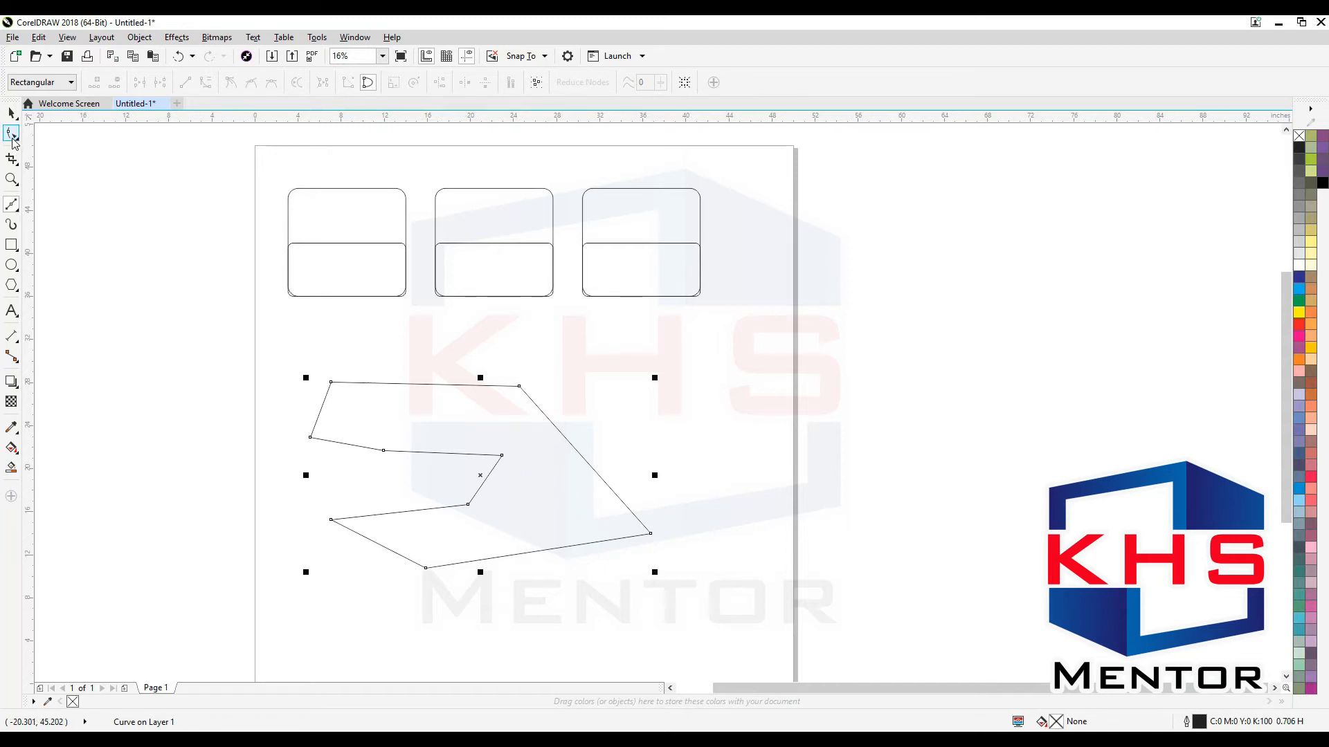
# Select all nodes of the nine-corner shape with the Shape tool and convert its segments to curves.
pyautogui.click(12, 133)
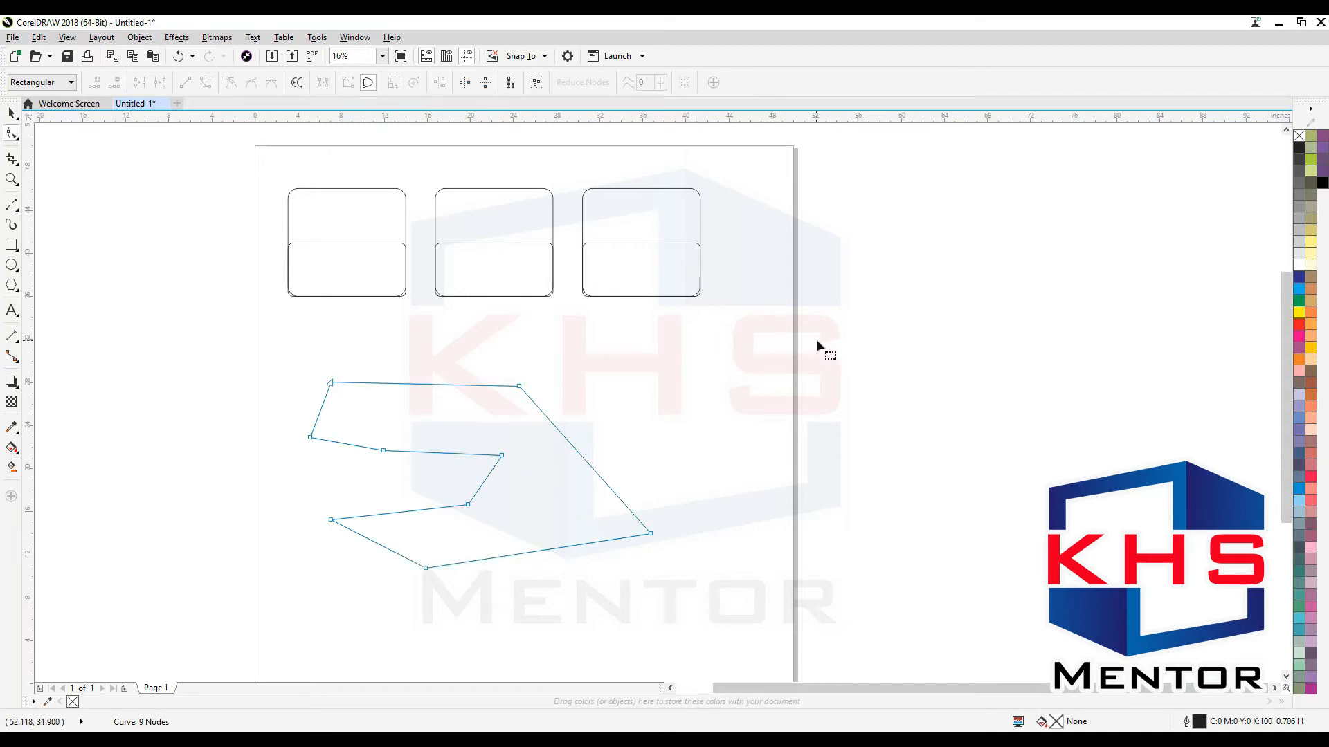
pyautogui.moveTo(686, 397); pyautogui.dragTo(336, 577)
pyautogui.moveTo(261, 578); pyautogui.dragTo(249, 592)
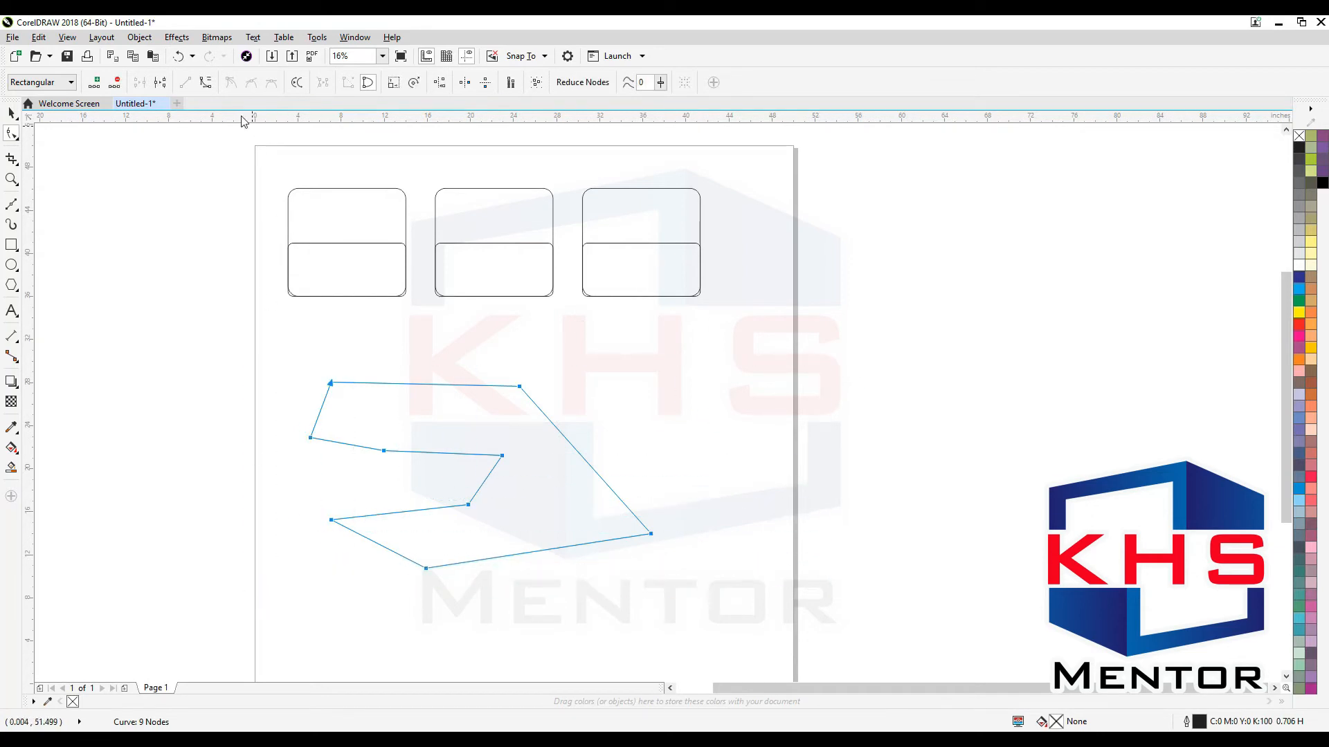
pyautogui.click(206, 82)
pyautogui.hotkey('ctrl', 'z')
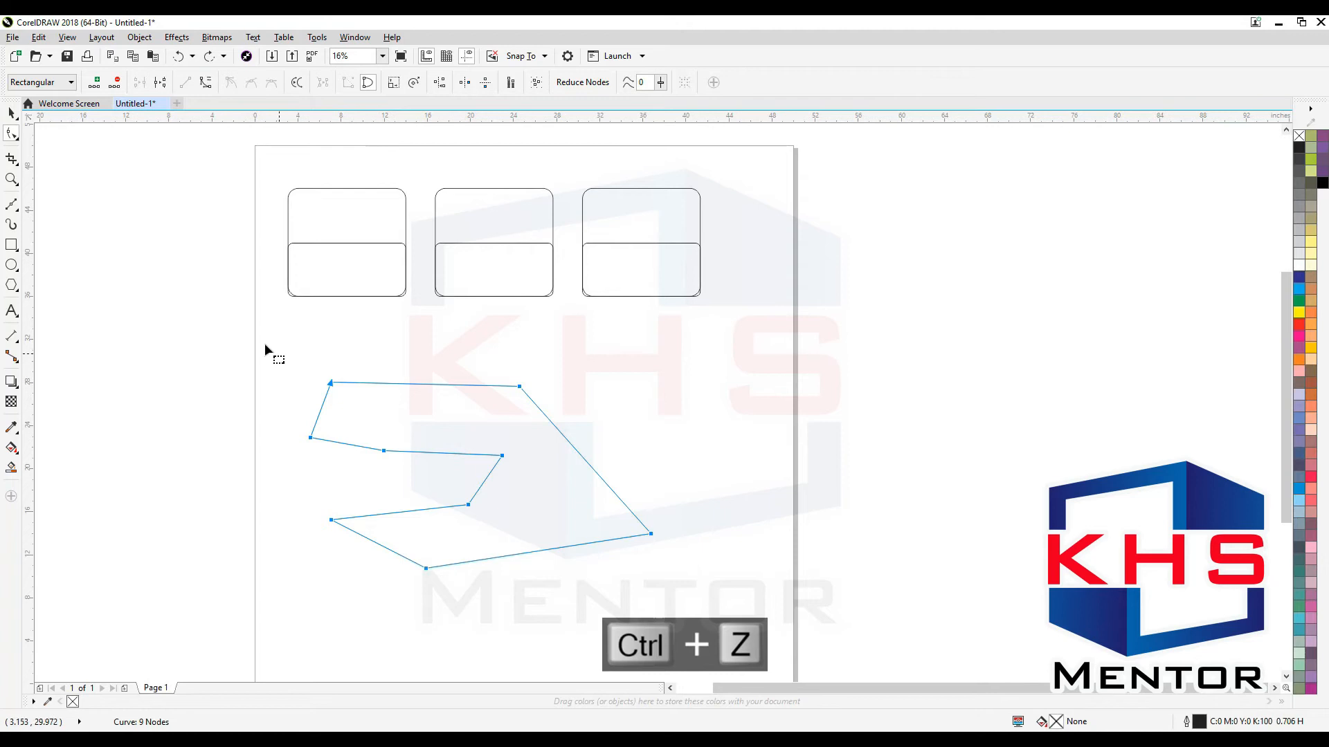
pyautogui.click(206, 83)
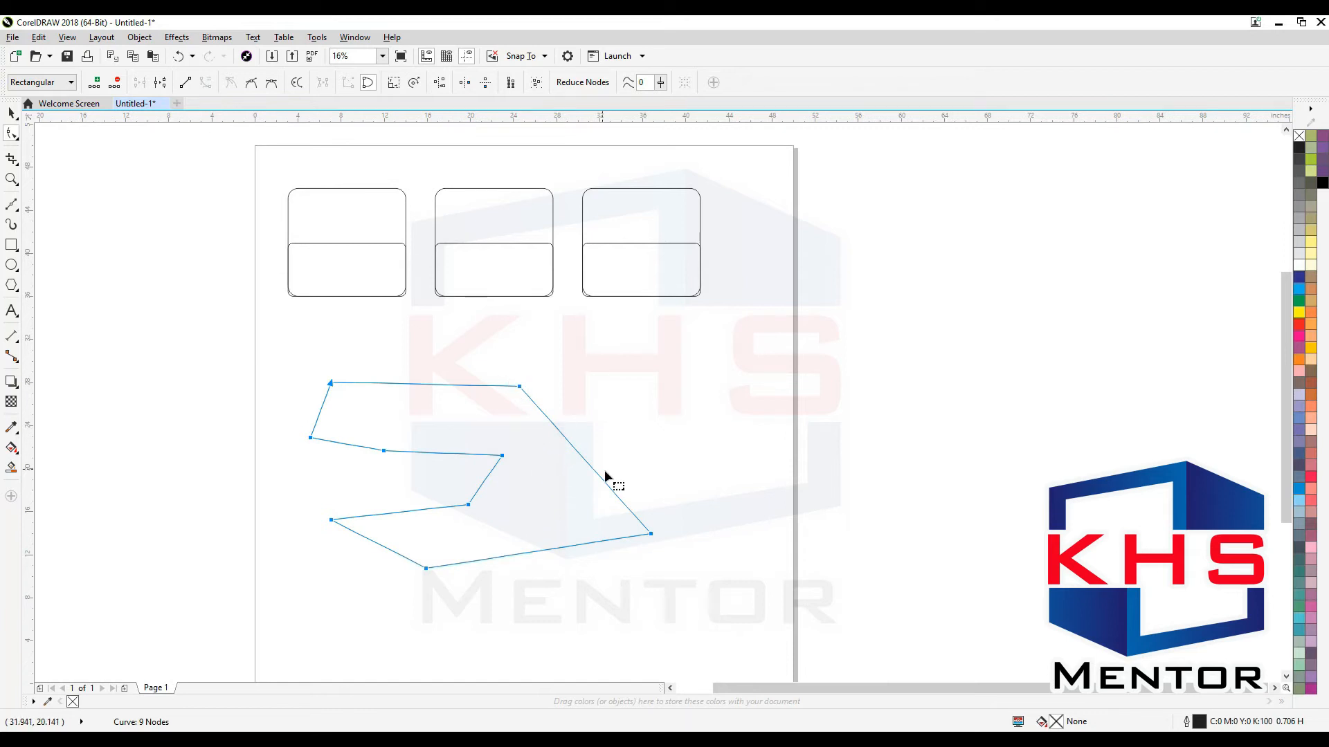
# Bend the shape's segments into smooth arcs, leaving only the short upper-left edge straight.
pyautogui.moveTo(587, 463); pyautogui.dragTo(619, 448)
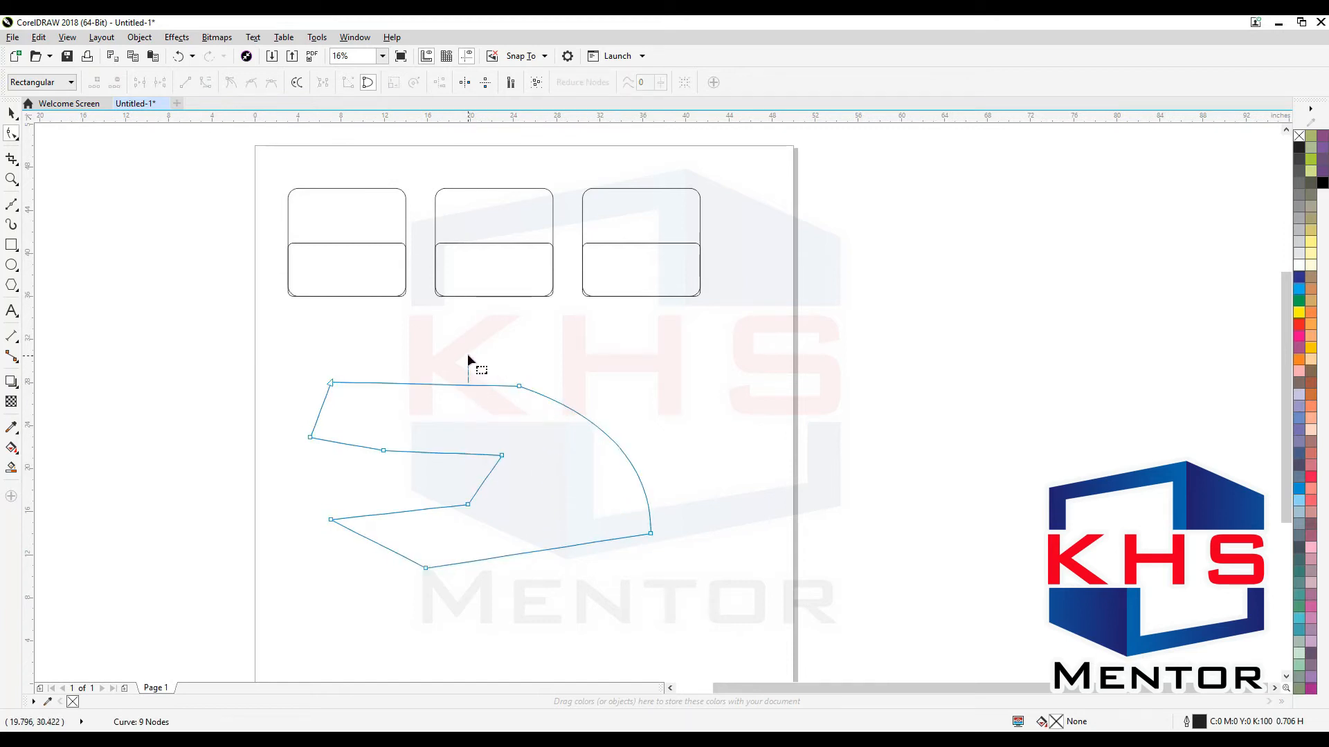
pyautogui.moveTo(467, 385); pyautogui.dragTo(468, 358)
pyautogui.moveTo(452, 453); pyautogui.dragTo(433, 535)
pyautogui.moveTo(484, 477); pyautogui.dragTo(505, 498)
pyautogui.moveTo(522, 553); pyautogui.dragTo(512, 589)
pyautogui.moveTo(389, 550); pyautogui.dragTo(364, 580)
pyautogui.moveTo(345, 442); pyautogui.dragTo(339, 468)
# Scale the curved shape to about 14 by 9.8 inches and place it below the rightmost rounded rectangle.
pyautogui.press('space')
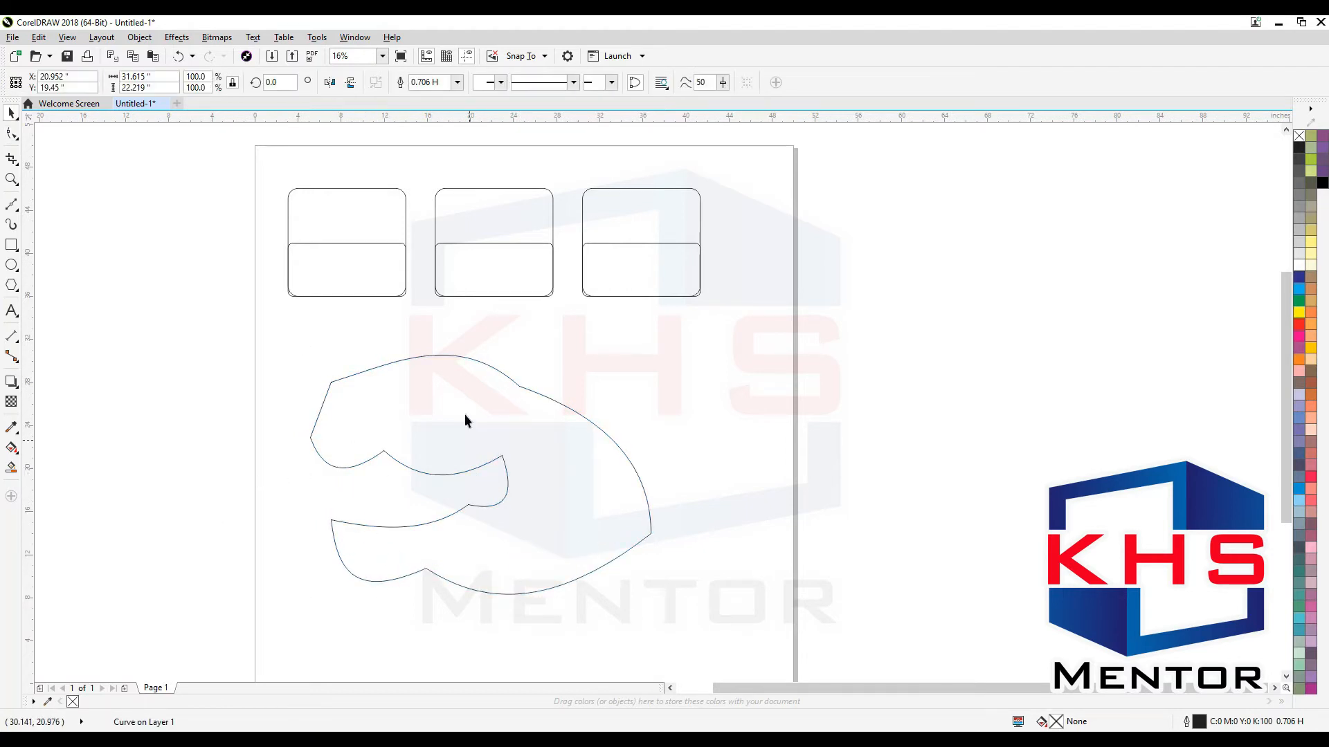
pyautogui.moveTo(655, 350); pyautogui.dragTo(558, 410)
pyautogui.moveTo(519, 466); pyautogui.dragTo(693, 350)
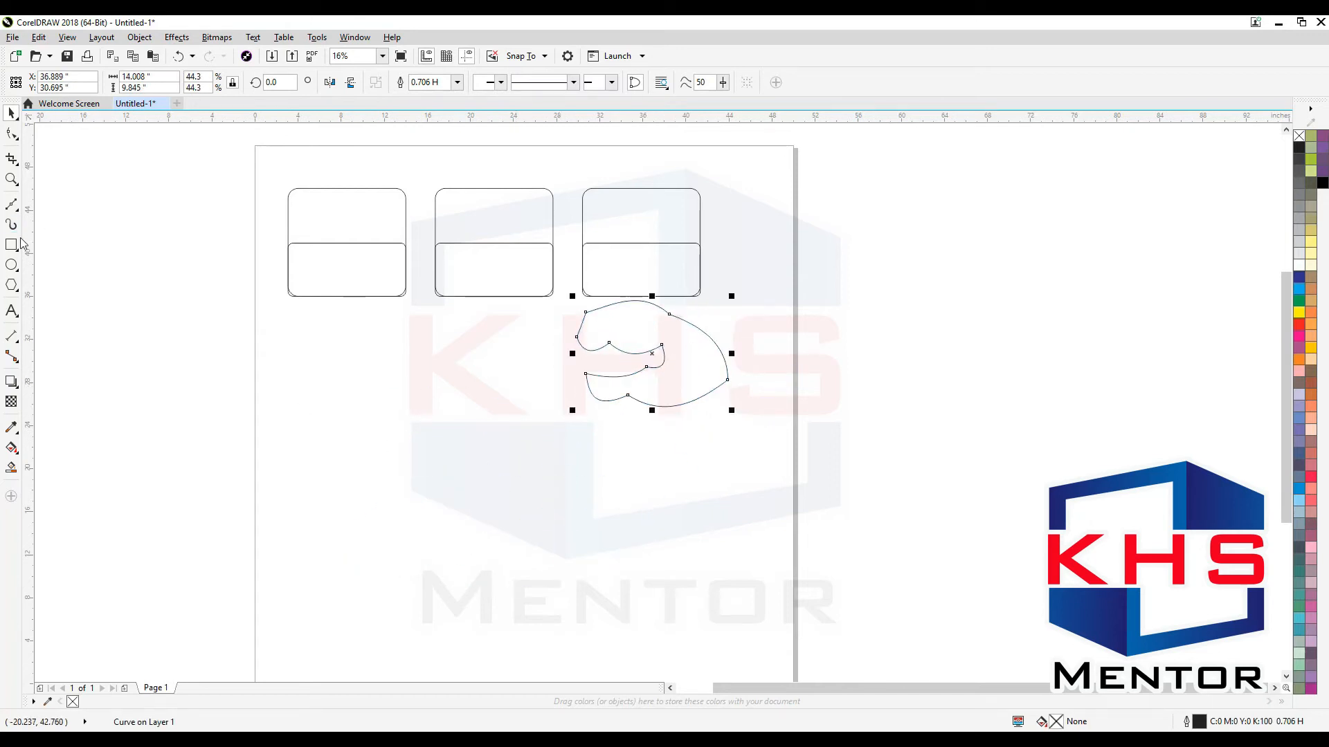
# Draw a vertical line about 12.9 inches long with the Pen tool in the empty page area, and undo it.
pyautogui.click(15, 205)
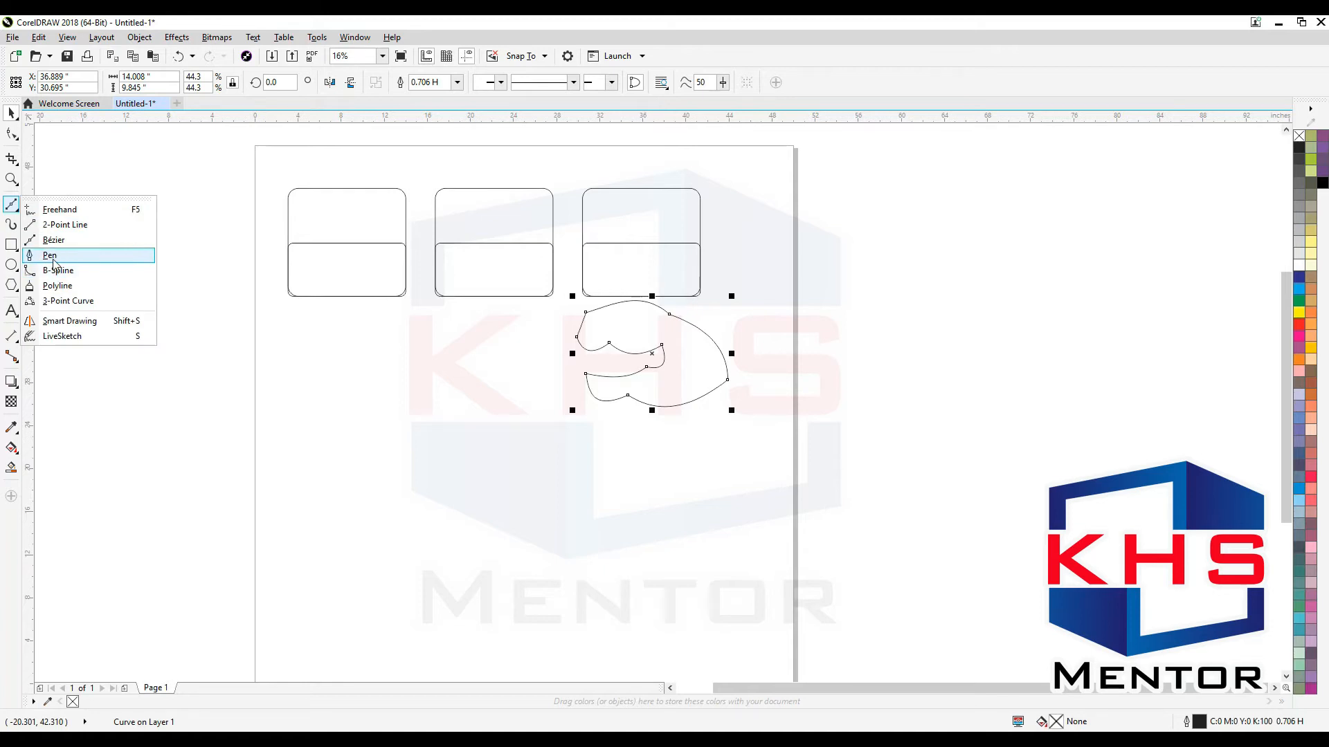
pyautogui.click(50, 256)
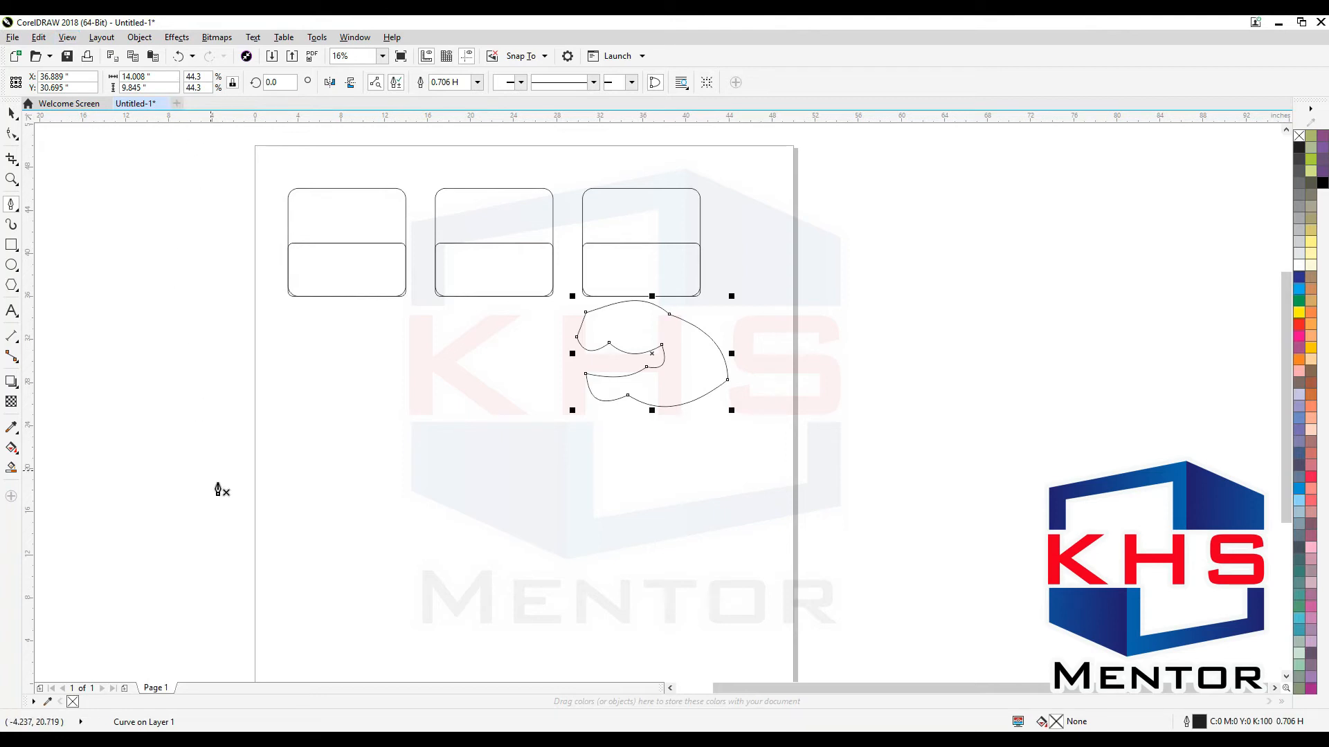
pyautogui.press('F2')
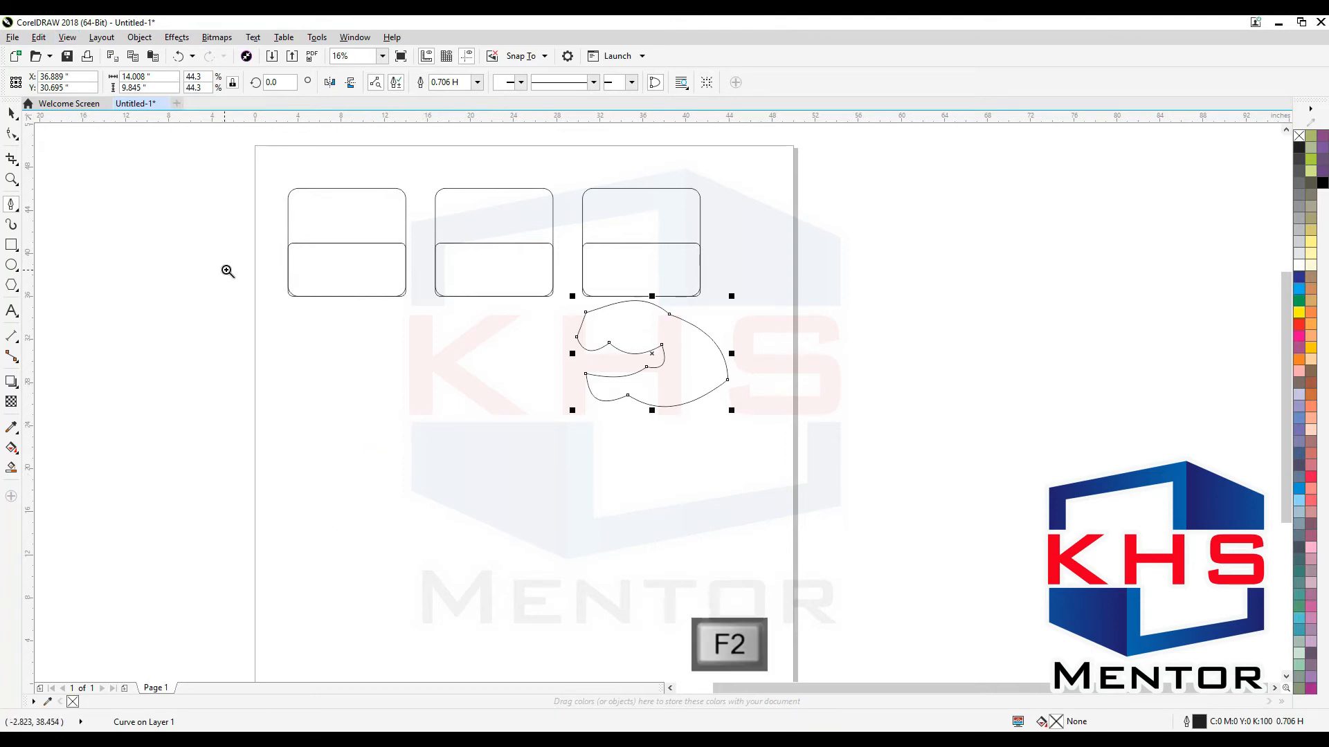
pyautogui.click(228, 271)
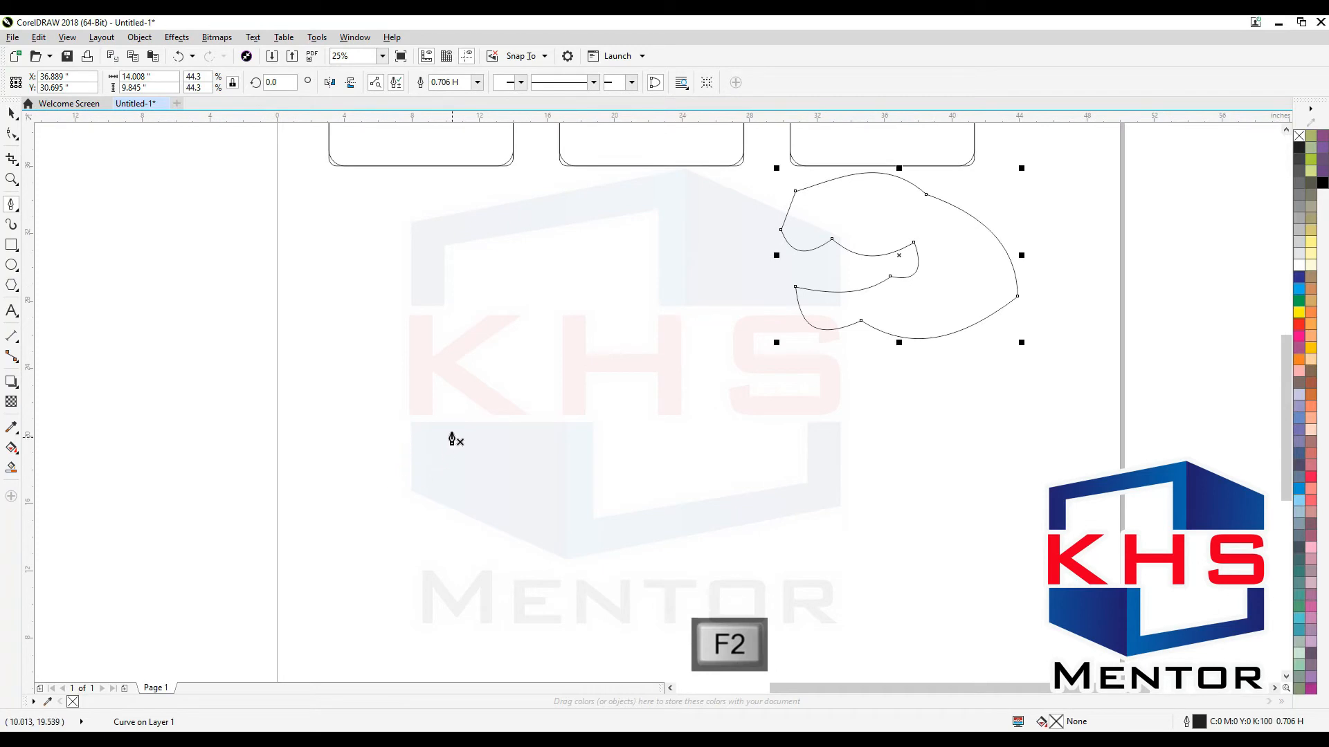
pyautogui.click(582, 329)
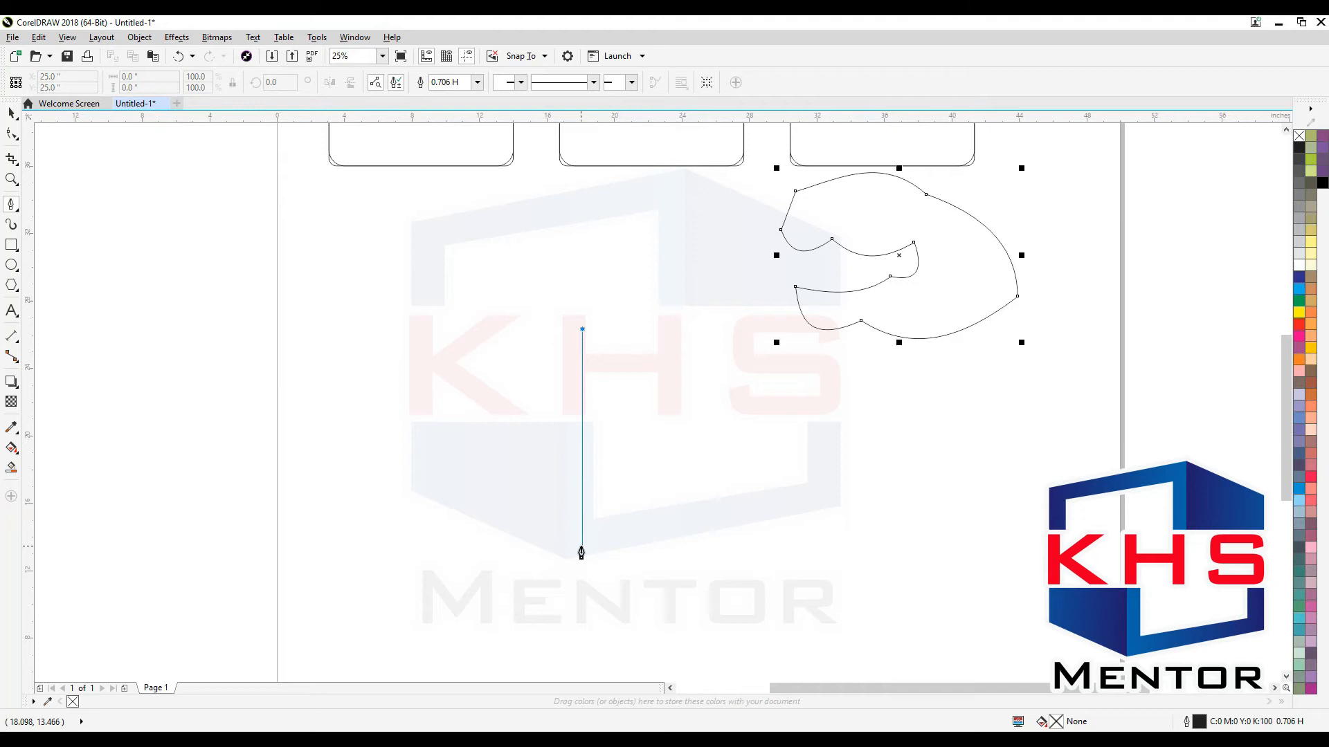
pyautogui.click(581, 551)
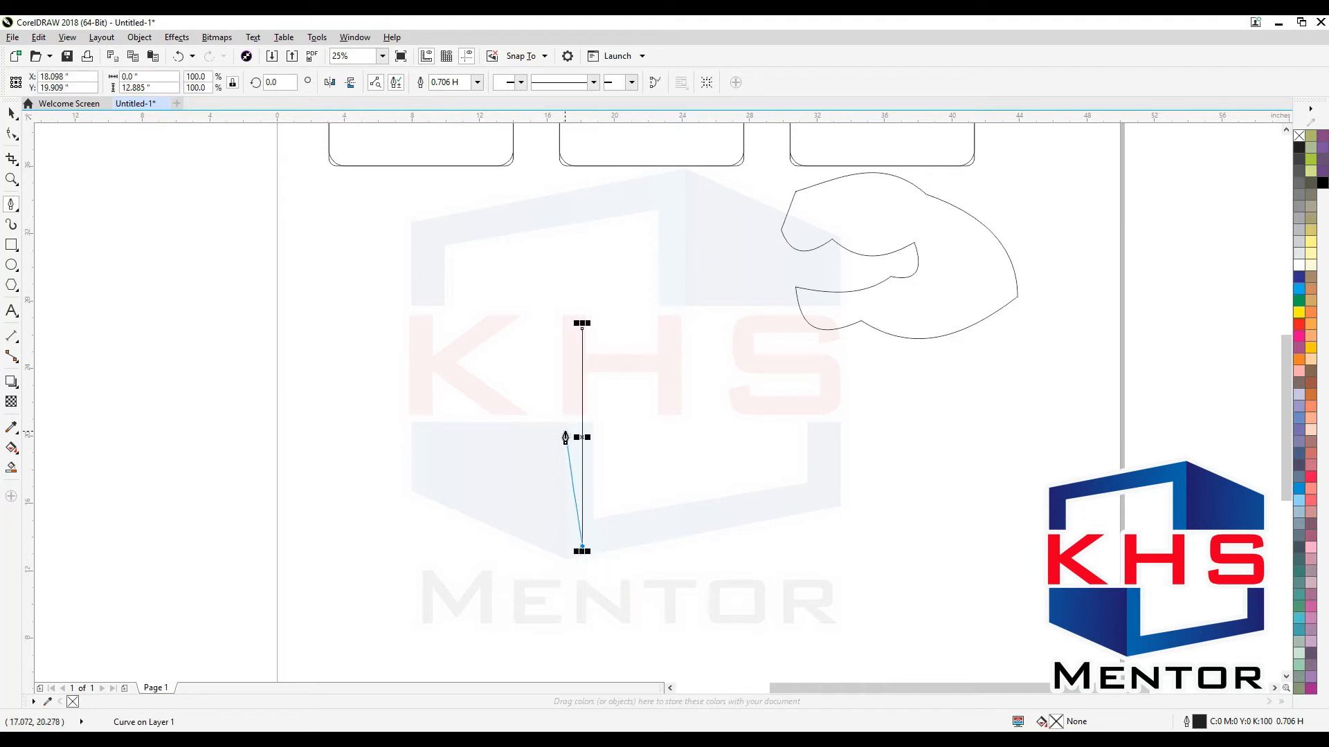
pyautogui.hotkey('ctrl', 'z')
# Draw a left-bulging Pen curve about 2.8 by 12.5 inches, remove the outgoing handle at its lower node, and undo the curve.
pyautogui.click(554, 316)
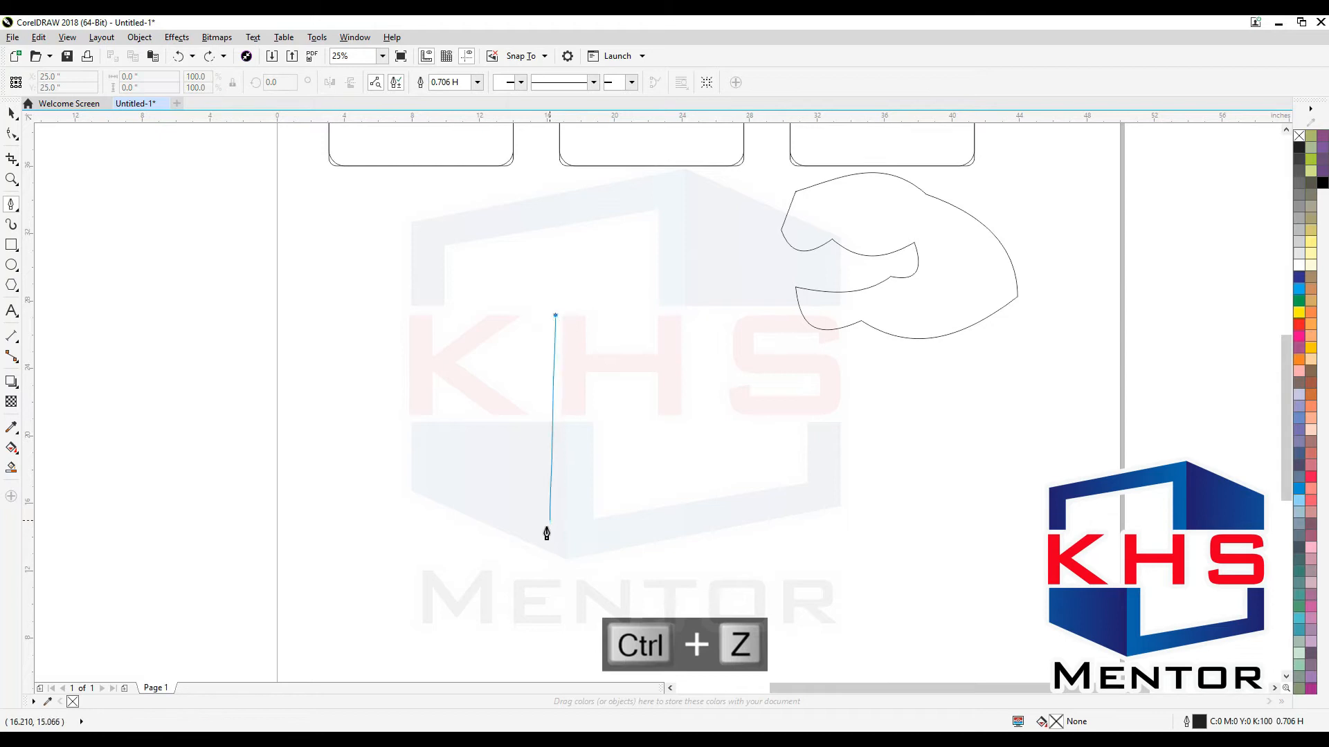
pyautogui.moveTo(557, 525); pyautogui.dragTo(660, 632)
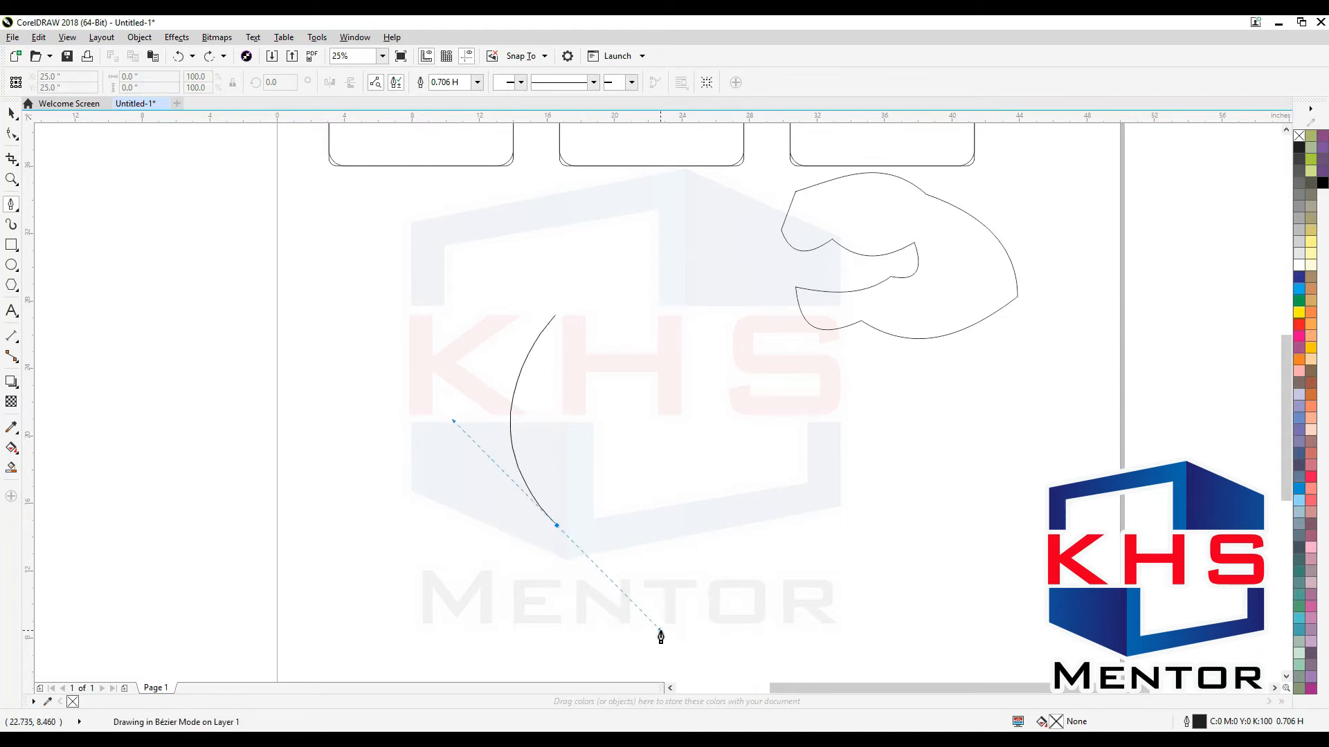
pyautogui.click(557, 526)
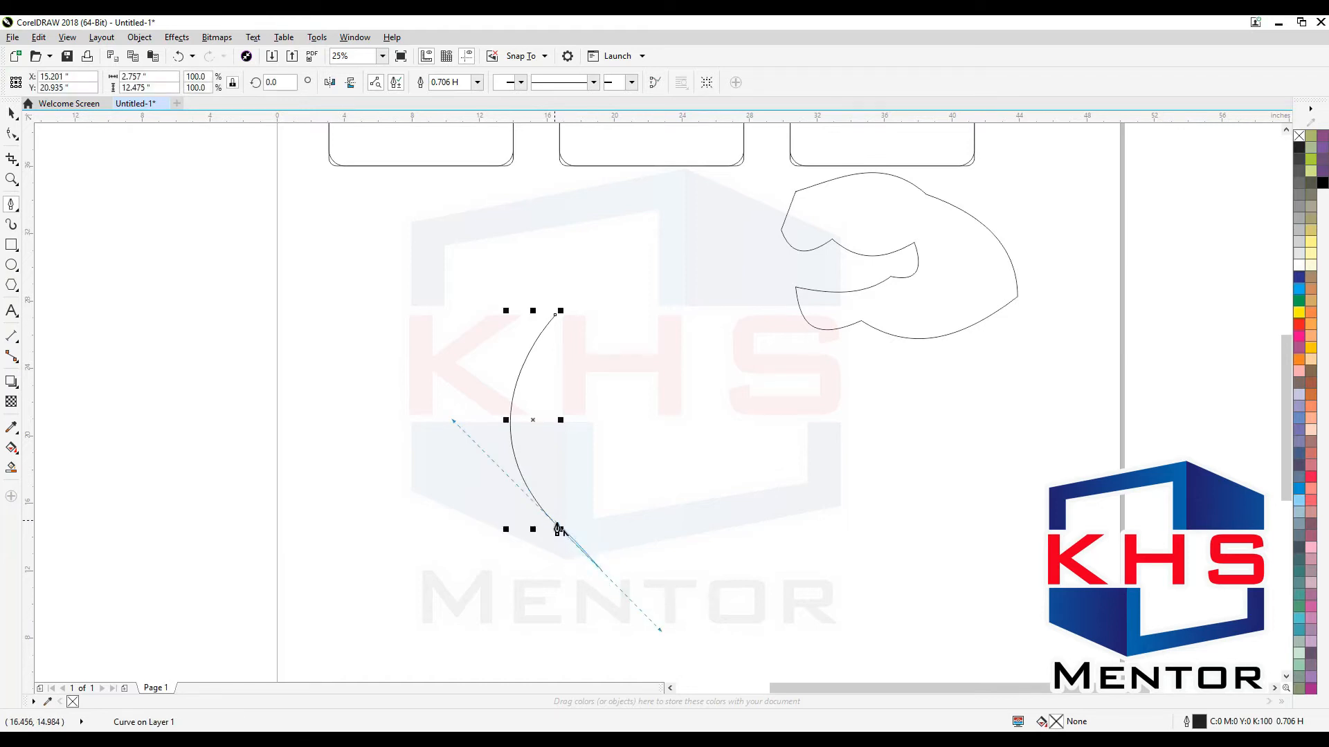
pyautogui.click(558, 528)
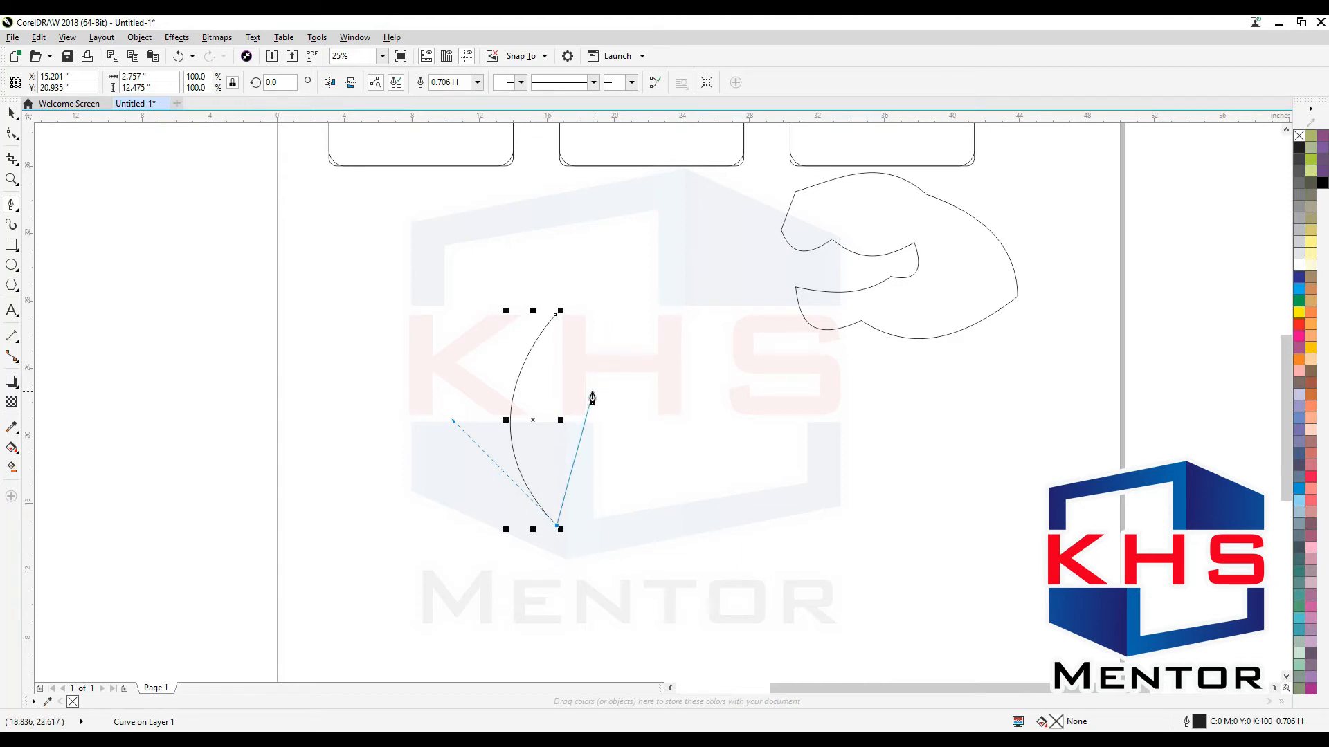
pyautogui.hotkey('ctrl', 'z')
# Draw a closed leaf shape about 5.7 by 11.9 inches with the Pen tool and place it beside the curved shape.
pyautogui.click(543, 330)
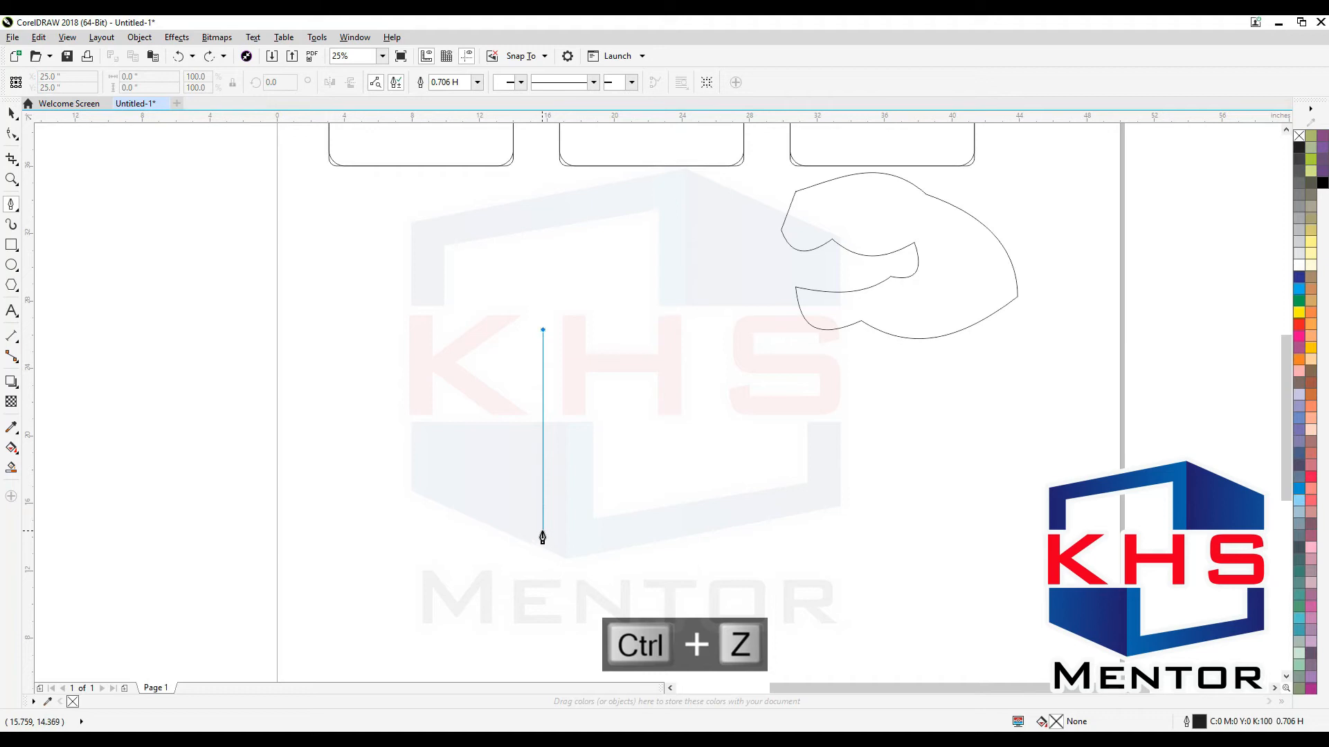
pyautogui.moveTo(543, 532); pyautogui.dragTo(649, 623)
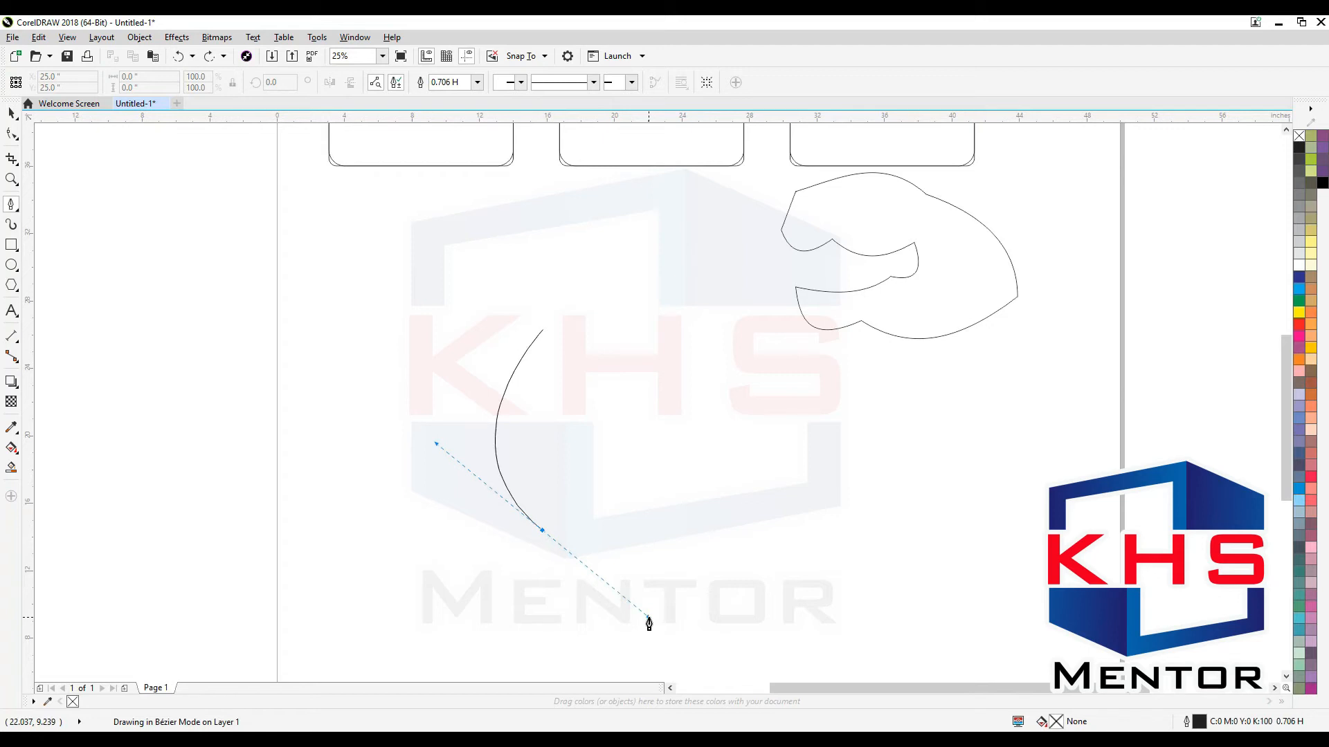
pyautogui.doubleClick(544, 533)
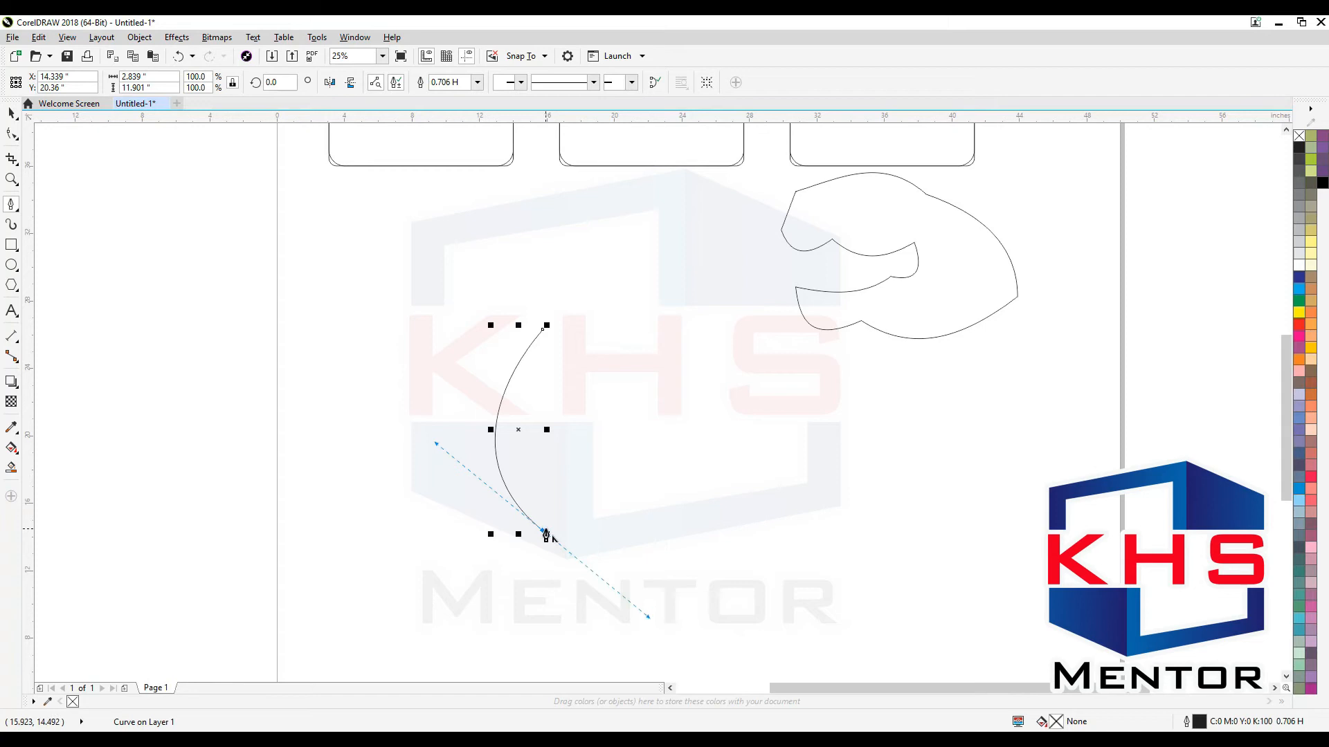
pyautogui.click(545, 533)
pyautogui.moveTo(542, 330); pyautogui.dragTo(655, 456)
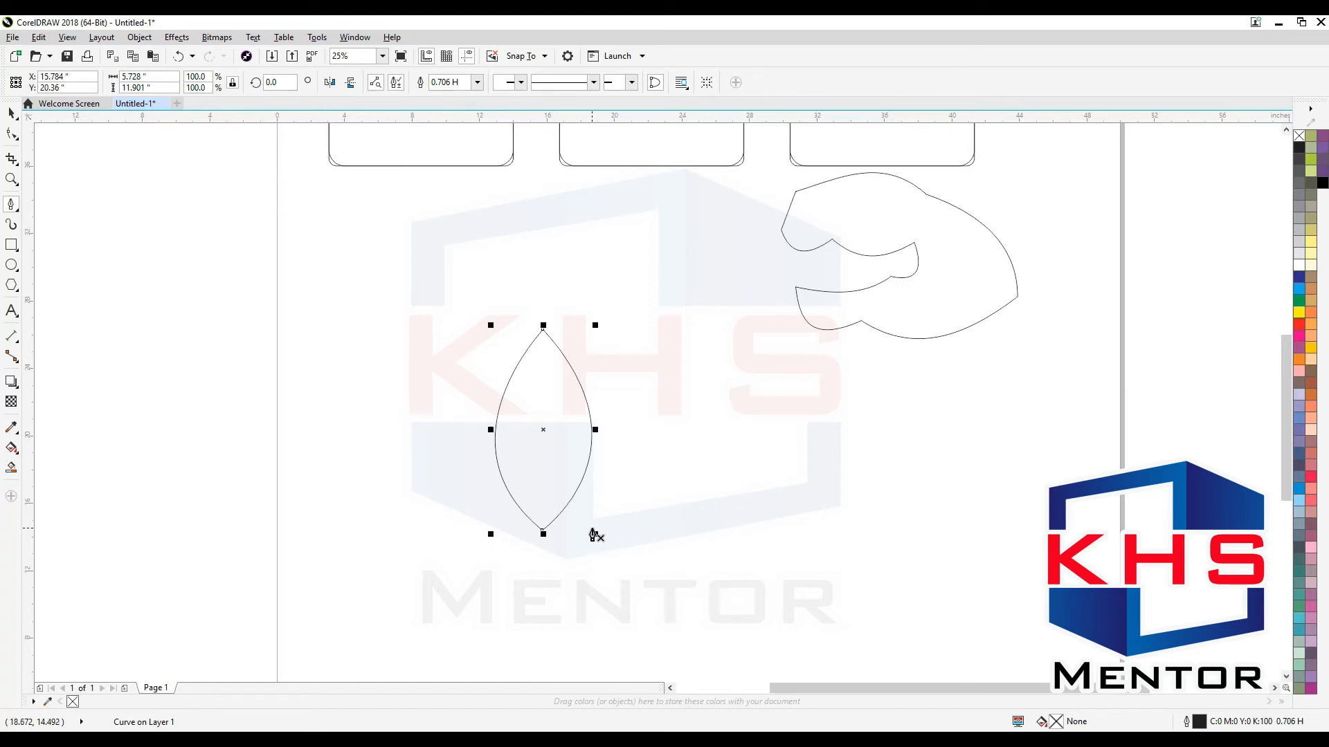
pyautogui.press('space')
pyautogui.press('F3')
pyautogui.moveTo(583, 473); pyautogui.dragTo(661, 404)
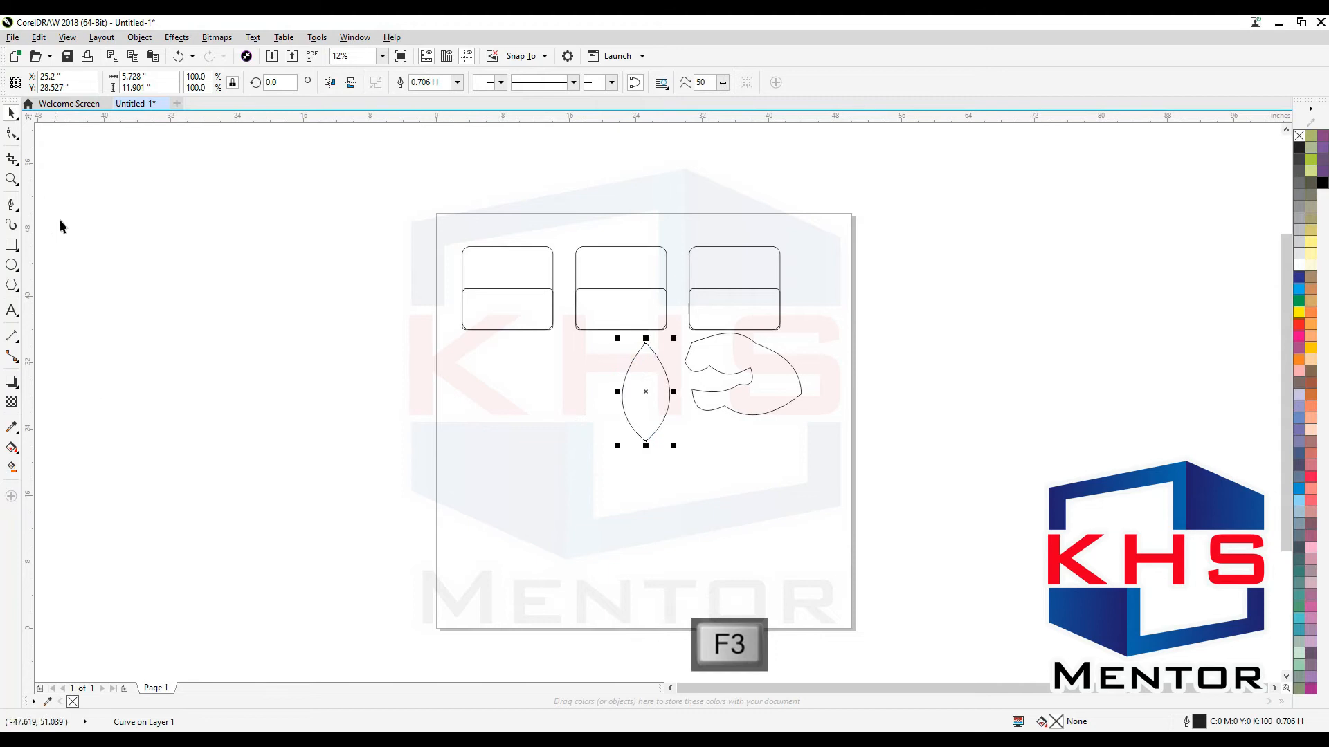
# Paint fourteen crossing tapered strokes with the Artistic Media tool across the lower part of the page, ending with a long horizontal one.
pyautogui.click(12, 226)
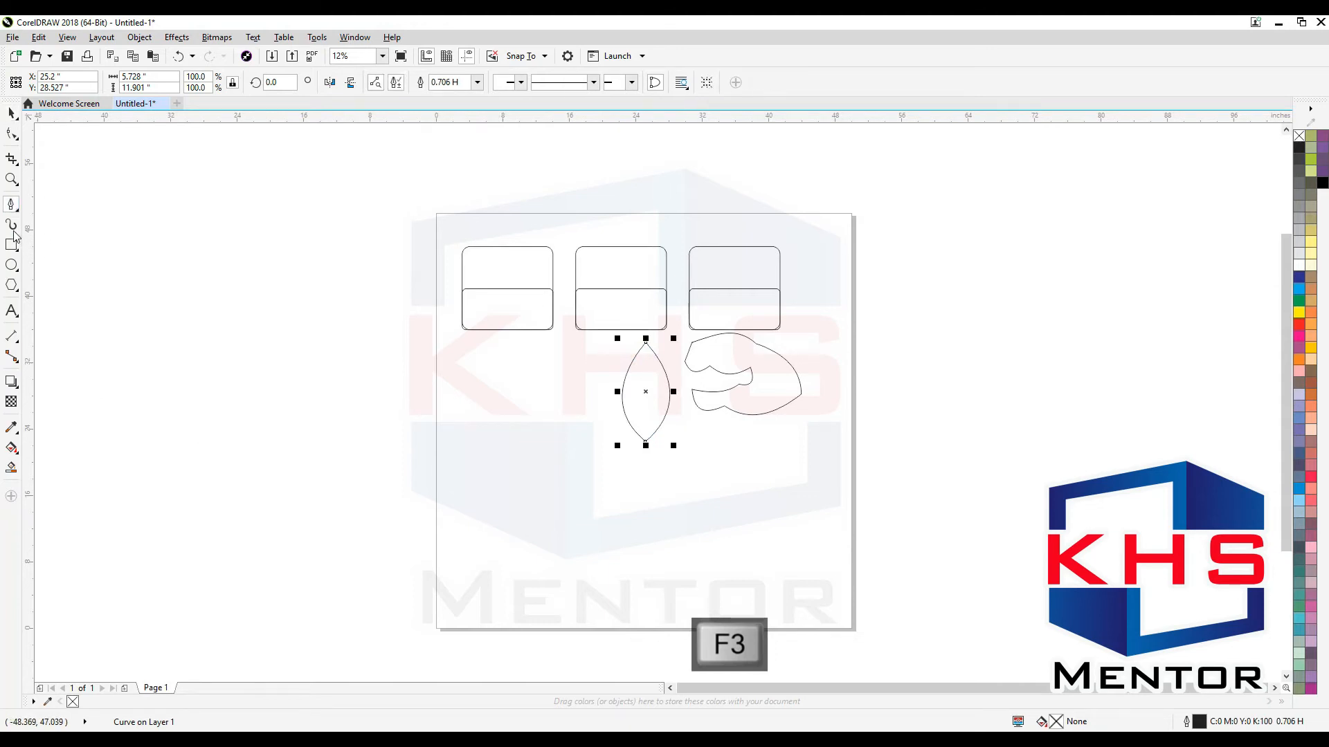
pyautogui.click(14, 231)
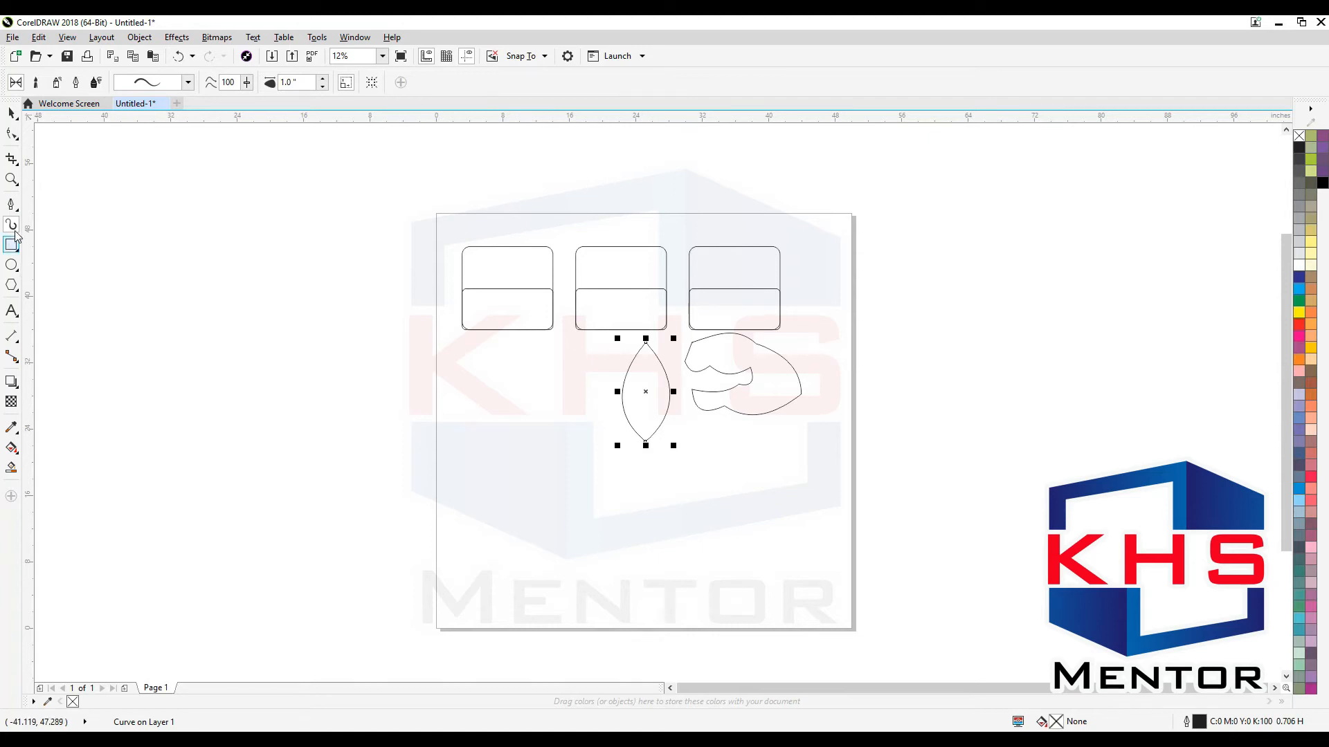
pyautogui.moveTo(505, 551); pyautogui.dragTo(699, 532)
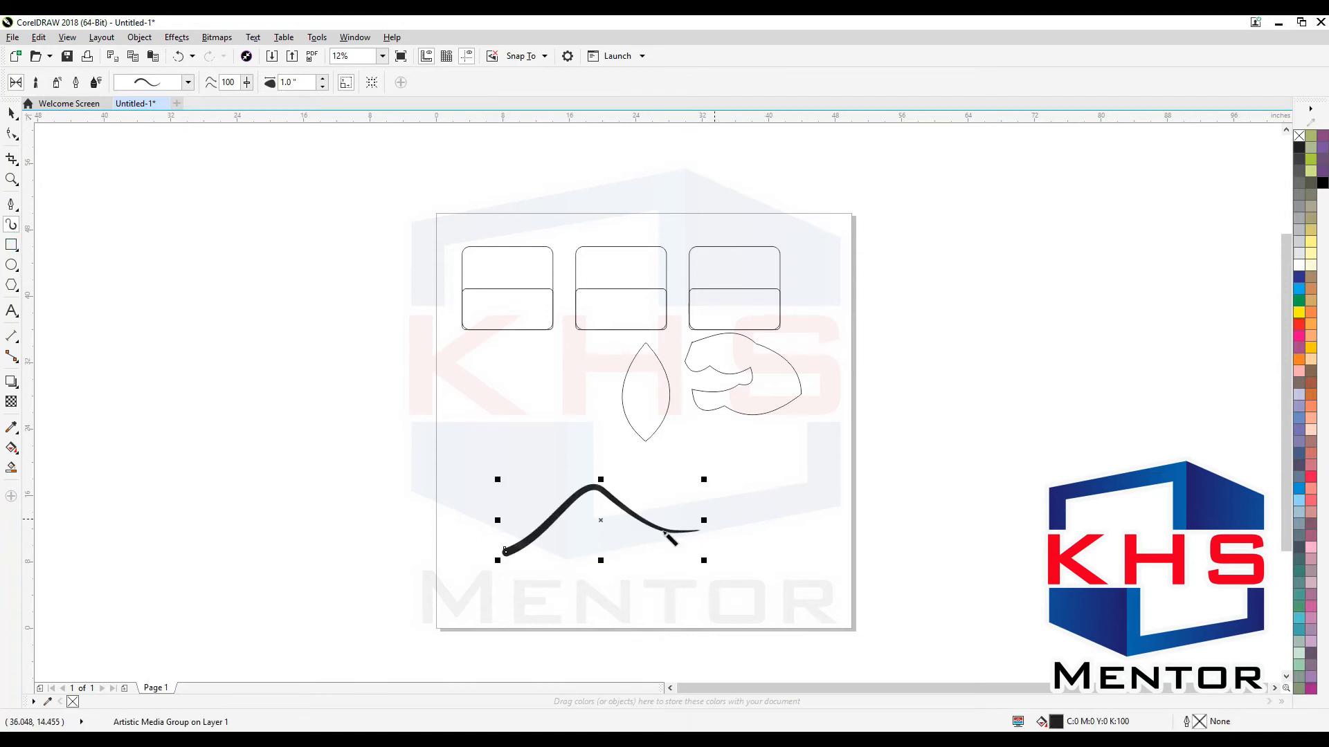
pyautogui.moveTo(795, 496); pyautogui.dragTo(530, 543)
pyautogui.moveTo(511, 443); pyautogui.dragTo(901, 513)
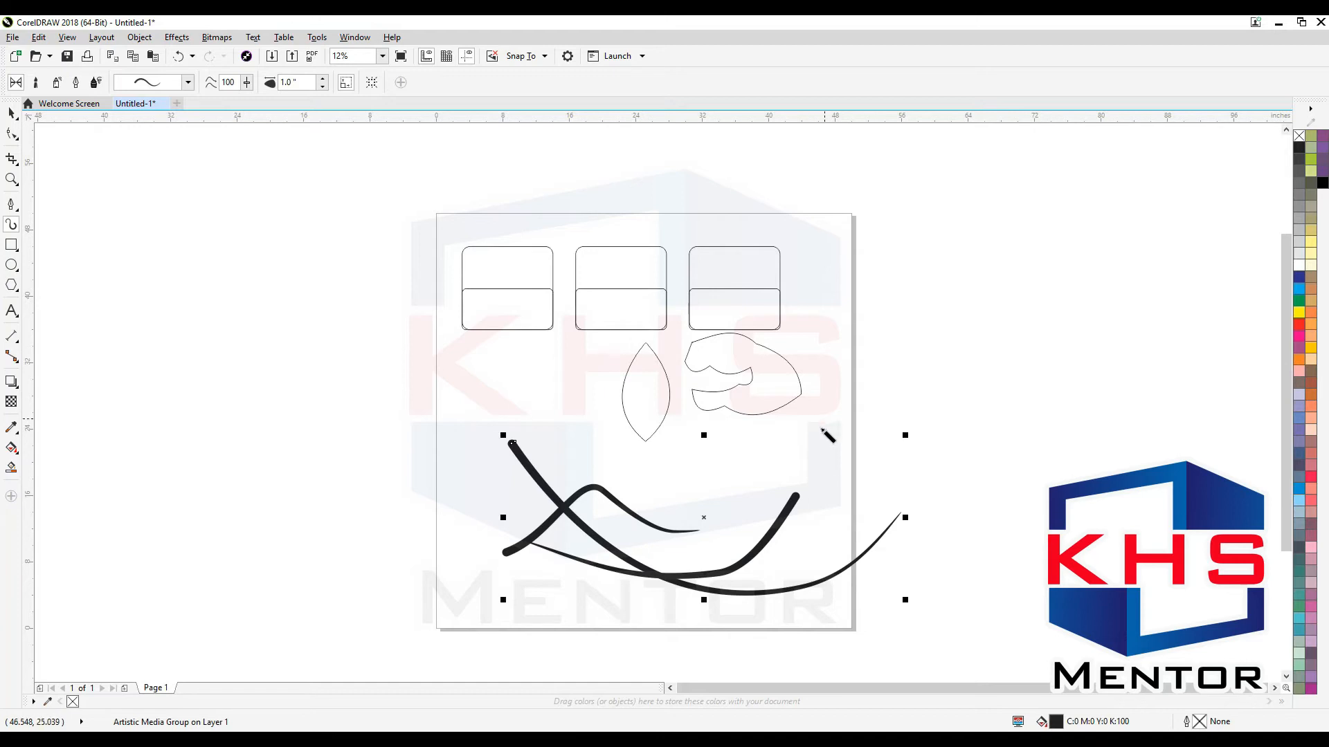
pyautogui.moveTo(821, 431); pyautogui.dragTo(599, 535)
pyautogui.moveTo(777, 430); pyautogui.dragTo(623, 509)
pyautogui.moveTo(404, 517); pyautogui.dragTo(771, 512)
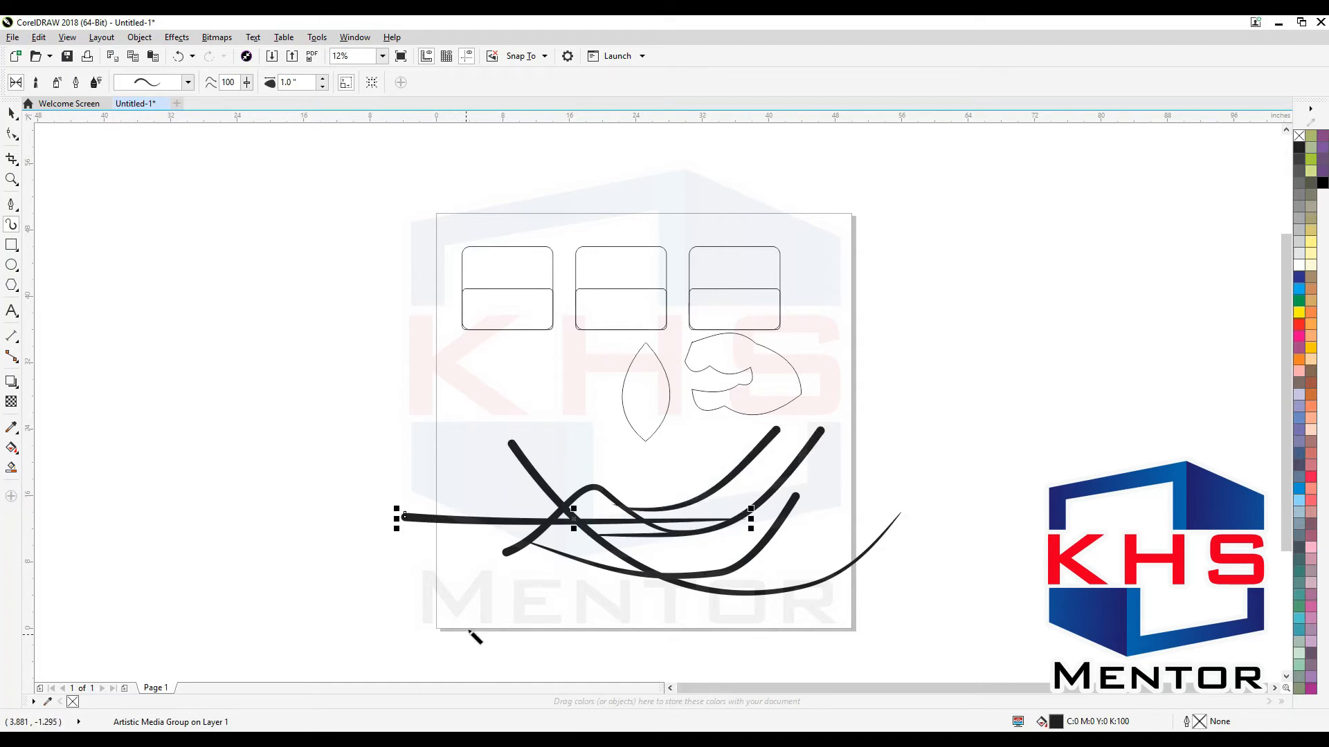
pyautogui.moveTo(500, 589); pyautogui.dragTo(655, 529)
pyautogui.moveTo(439, 450)
pyautogui.mouseDown()
pyautogui.moveTo(571, 596)
pyautogui.moveTo(632, 635)
pyautogui.mouseUp()
pyautogui.moveTo(561, 421); pyautogui.dragTo(417, 572)
pyautogui.moveTo(445, 427); pyautogui.dragTo(562, 547)
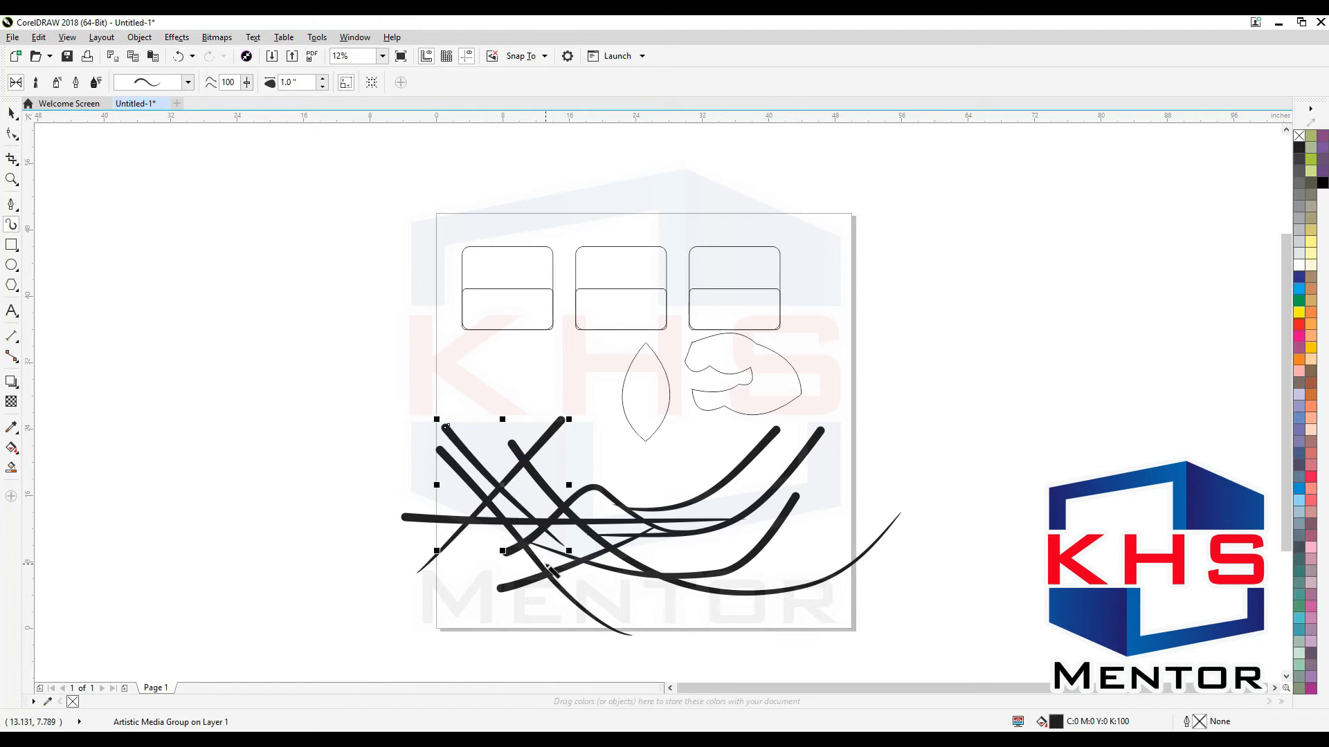
pyautogui.moveTo(872, 469)
pyautogui.mouseDown()
pyautogui.moveTo(806, 536)
pyautogui.moveTo(589, 595)
pyautogui.mouseUp()
pyautogui.moveTo(645, 471); pyautogui.dragTo(772, 601)
pyautogui.moveTo(585, 459); pyautogui.dragTo(648, 586)
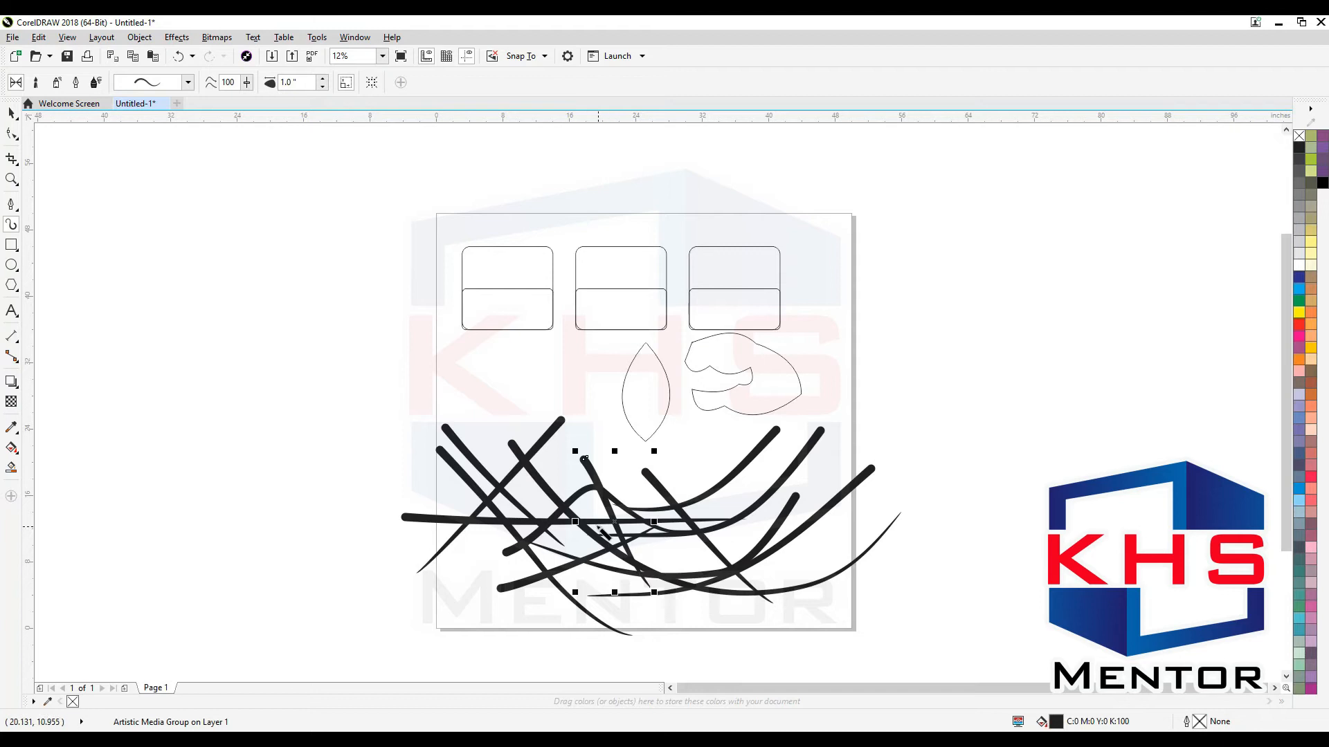
pyautogui.moveTo(921, 451); pyautogui.dragTo(627, 456)
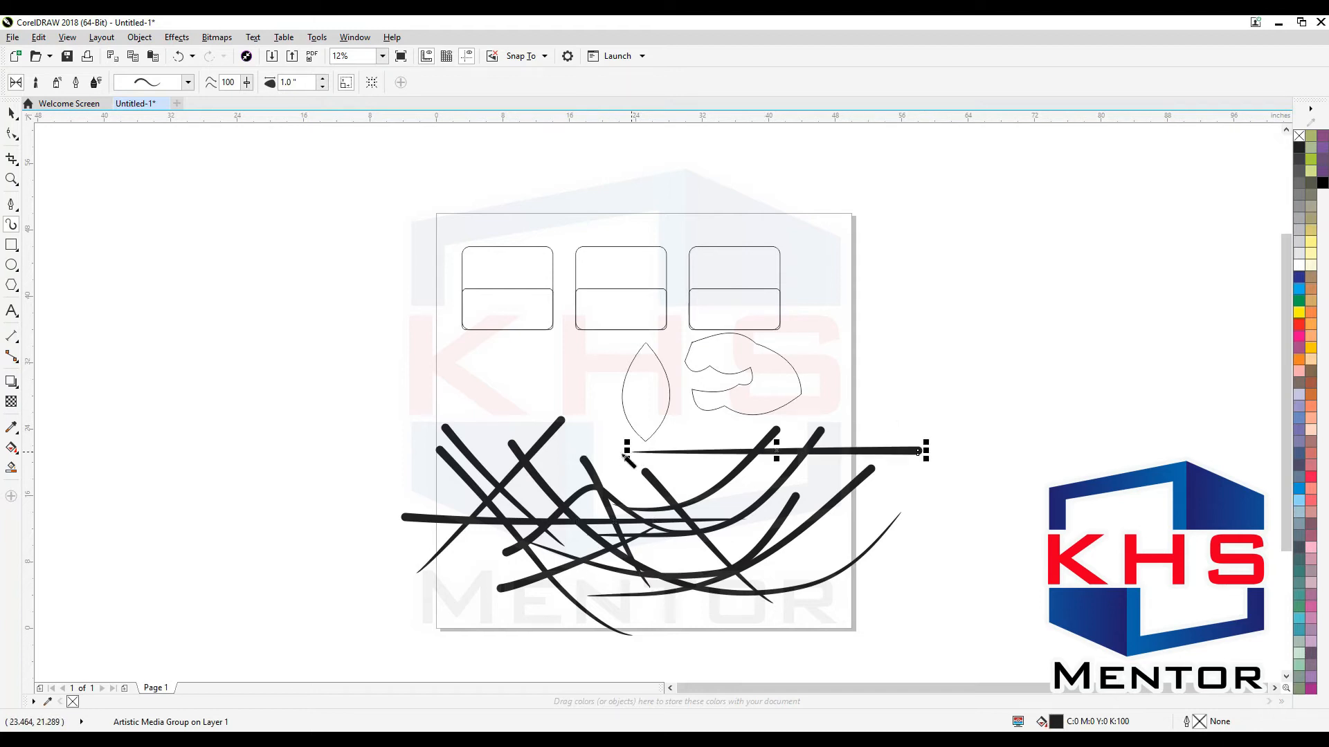
# Move the horizontal stroke off the page's left side, try converting its outline to an object, and undo the conversion.
pyautogui.press('space')
pyautogui.moveTo(898, 449); pyautogui.dragTo(528, 375)
pyautogui.press('F2')
pyautogui.moveTo(616, 325); pyautogui.dragTo(246, 422)
pyautogui.moveTo(1022, 389)
pyautogui.mouseDown()
pyautogui.moveTo(834, 390)
pyautogui.moveTo(877, 450)
pyautogui.mouseUp()
pyautogui.hotkey('ctrl', 'shift', 'q')
pyautogui.hotkey('ctrl', 'z')
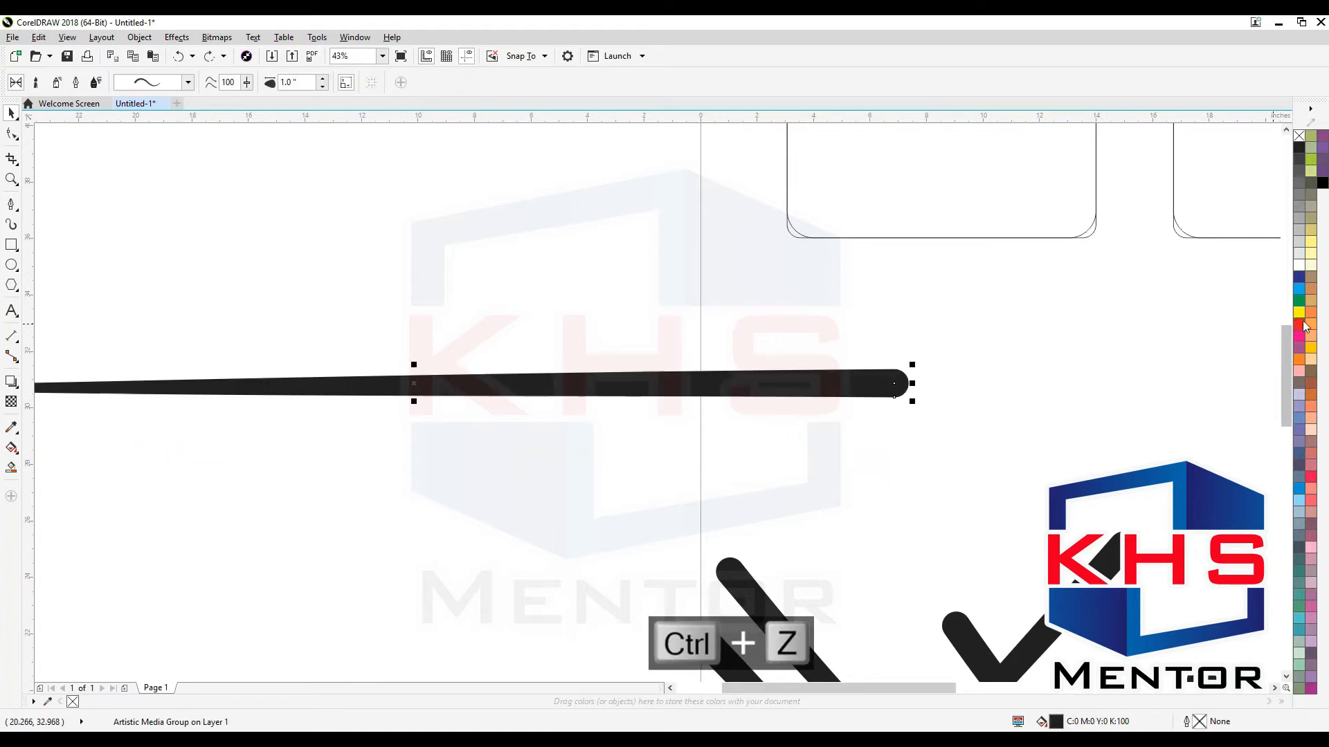
# Fill the isolated Artistic Media stroke with yellow and change its fill to blue.
pyautogui.click(1299, 313)
pyautogui.click(554, 443)
pyautogui.click(805, 382)
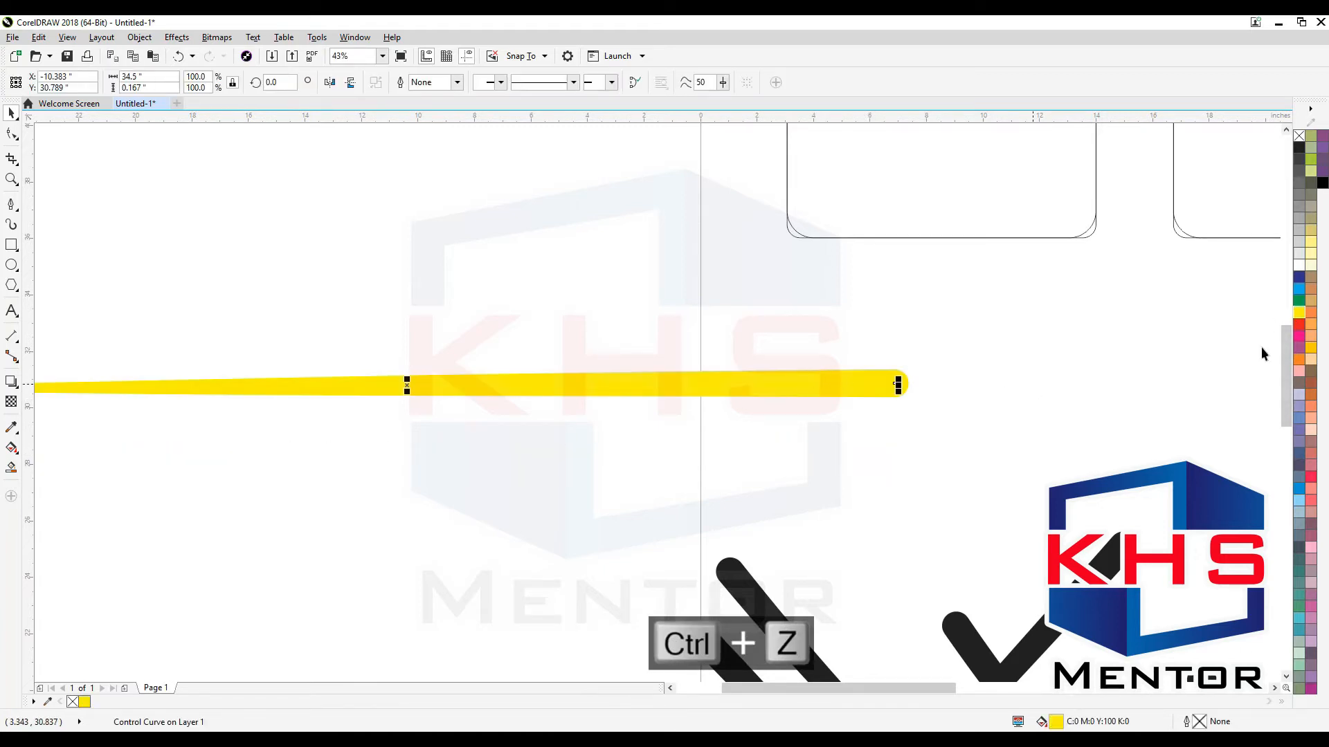
pyautogui.click(1299, 277)
# Draw a rectangle about 40.9 by 5.7 inches around the blue stroke, fill it with cyan, and send it to the back.
pyautogui.press('F3')
pyautogui.press('F2')
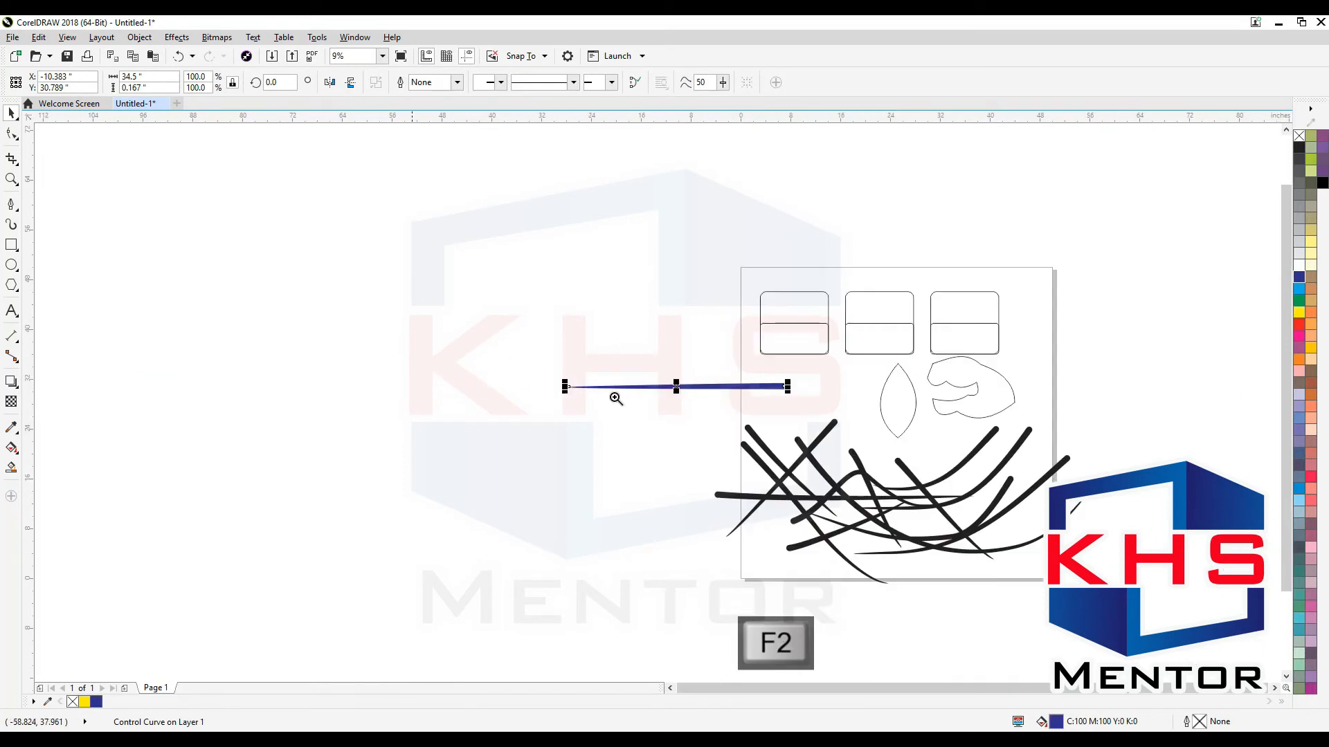
pyautogui.click(614, 395)
pyautogui.press('F6')
pyautogui.moveTo(339, 366); pyautogui.dragTo(845, 435)
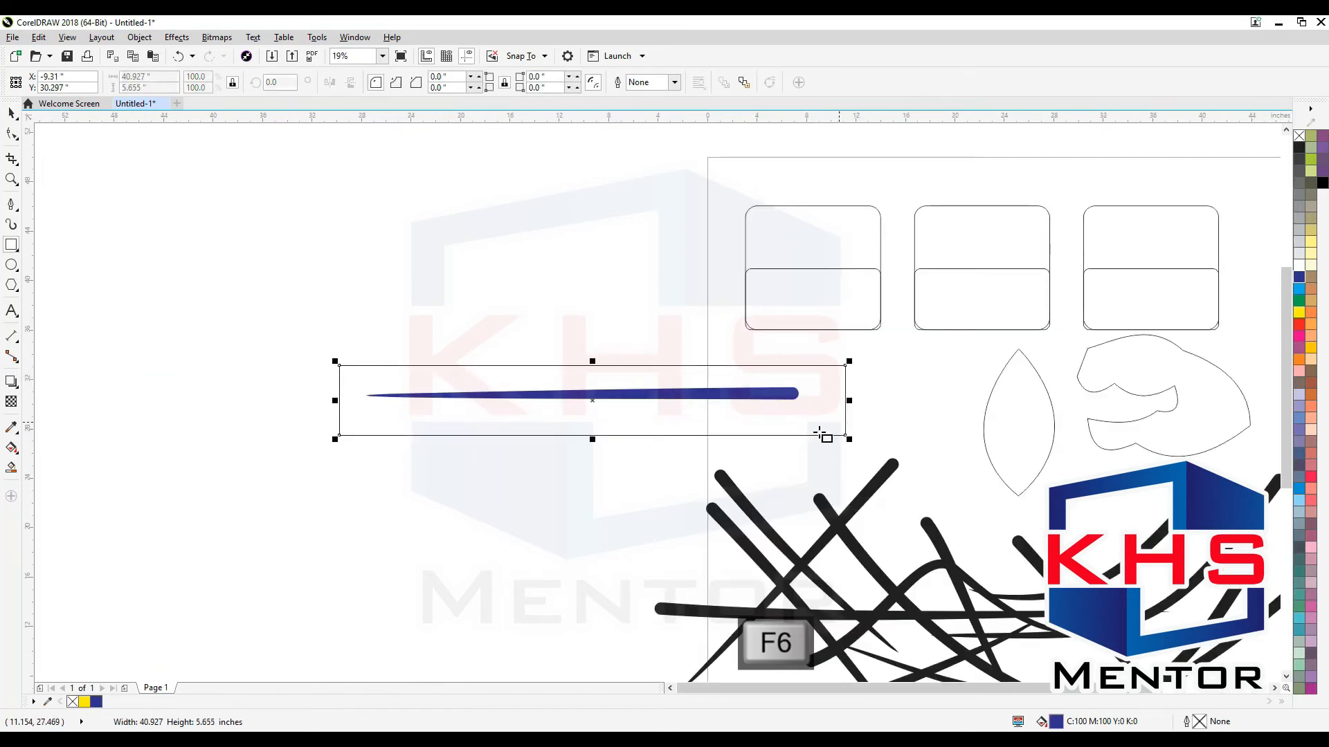
pyautogui.press('space')
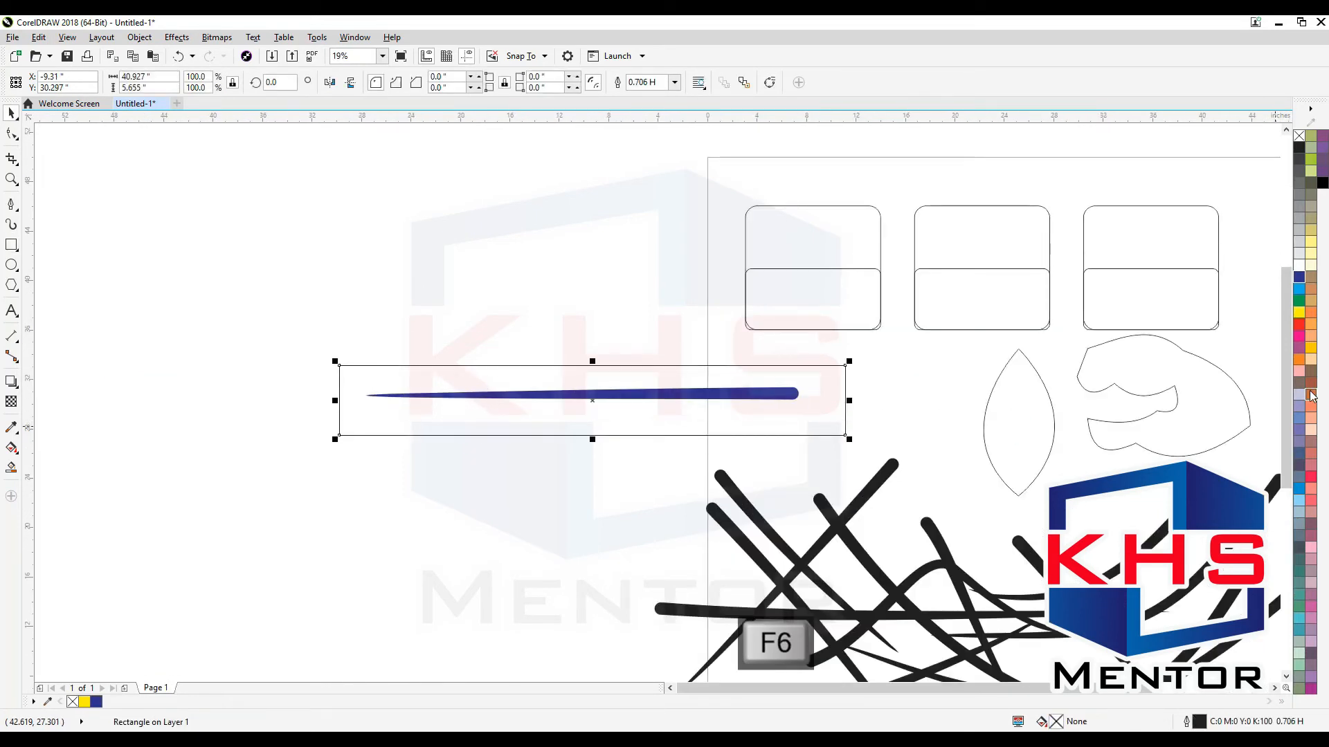
pyautogui.click(1298, 291)
pyautogui.hotkey('shift', 'pagedown')
pyautogui.click(710, 487)
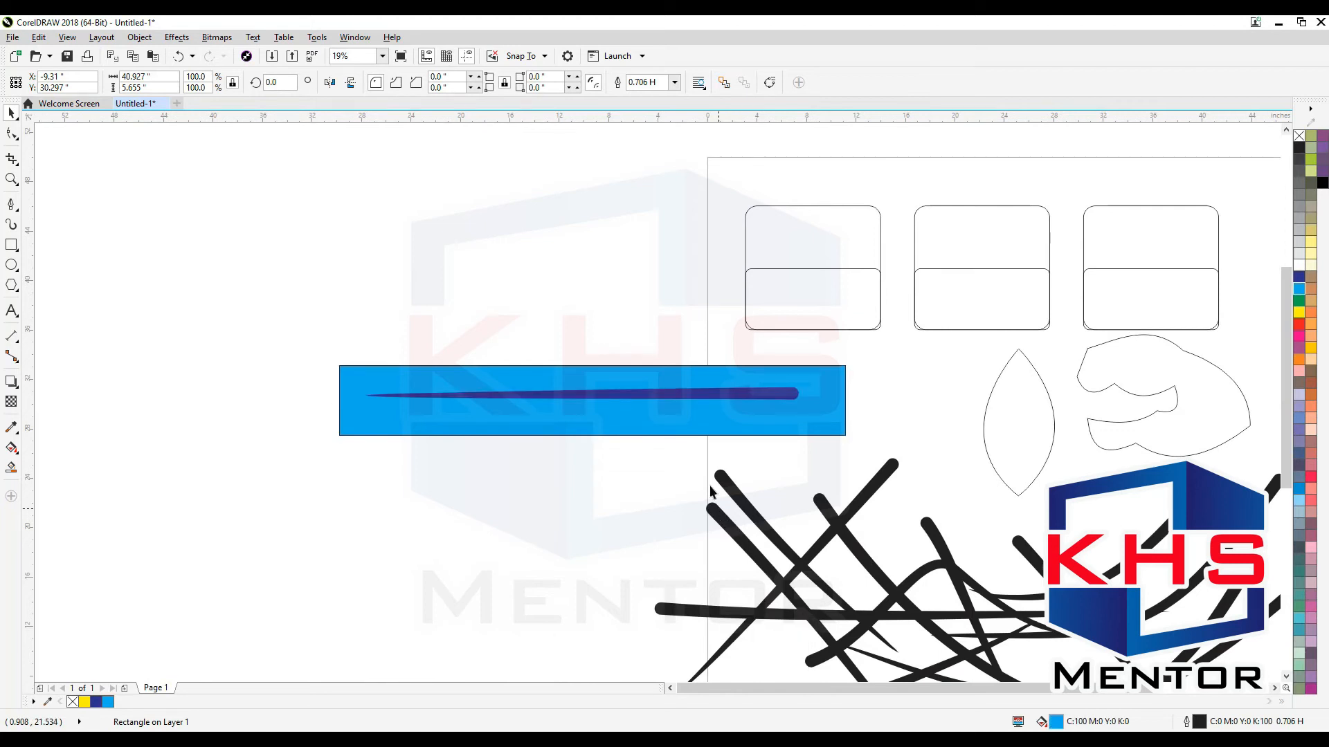
# Align the blue stroke to the cyan rectangle's centre both horizontally and vertically.
pyautogui.press('F2')
pyautogui.moveTo(339, 244); pyautogui.dragTo(974, 470)
pyautogui.click(840, 473)
pyautogui.keyDown('shift'); pyautogui.click(801, 533); pyautogui.keyUp('shift')
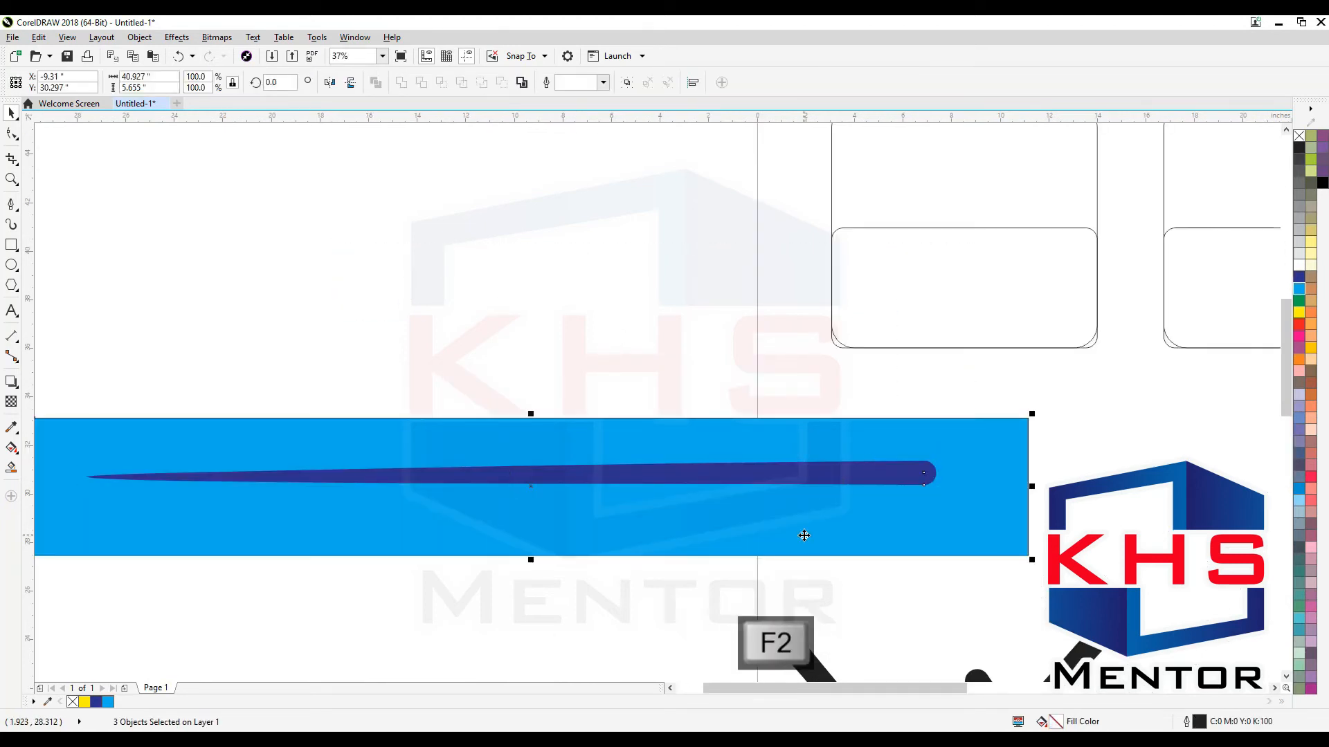
pyautogui.press('c')
pyautogui.press('e')
pyautogui.click(827, 398)
# Check the rectangle's CMYK fill values and fill it with the same blue as the stroke.
pyautogui.click(863, 486)
pyautogui.click(902, 443)
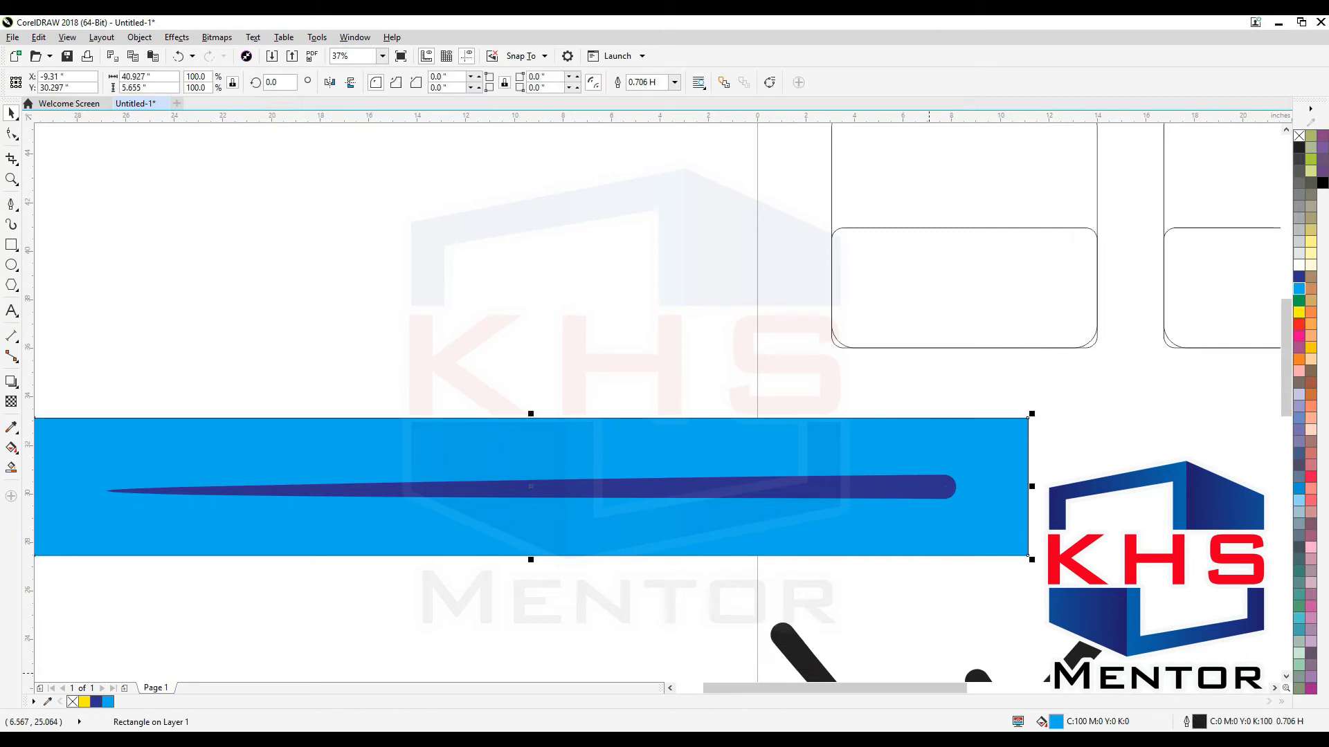
pyautogui.hotkey('shift', 'F11')
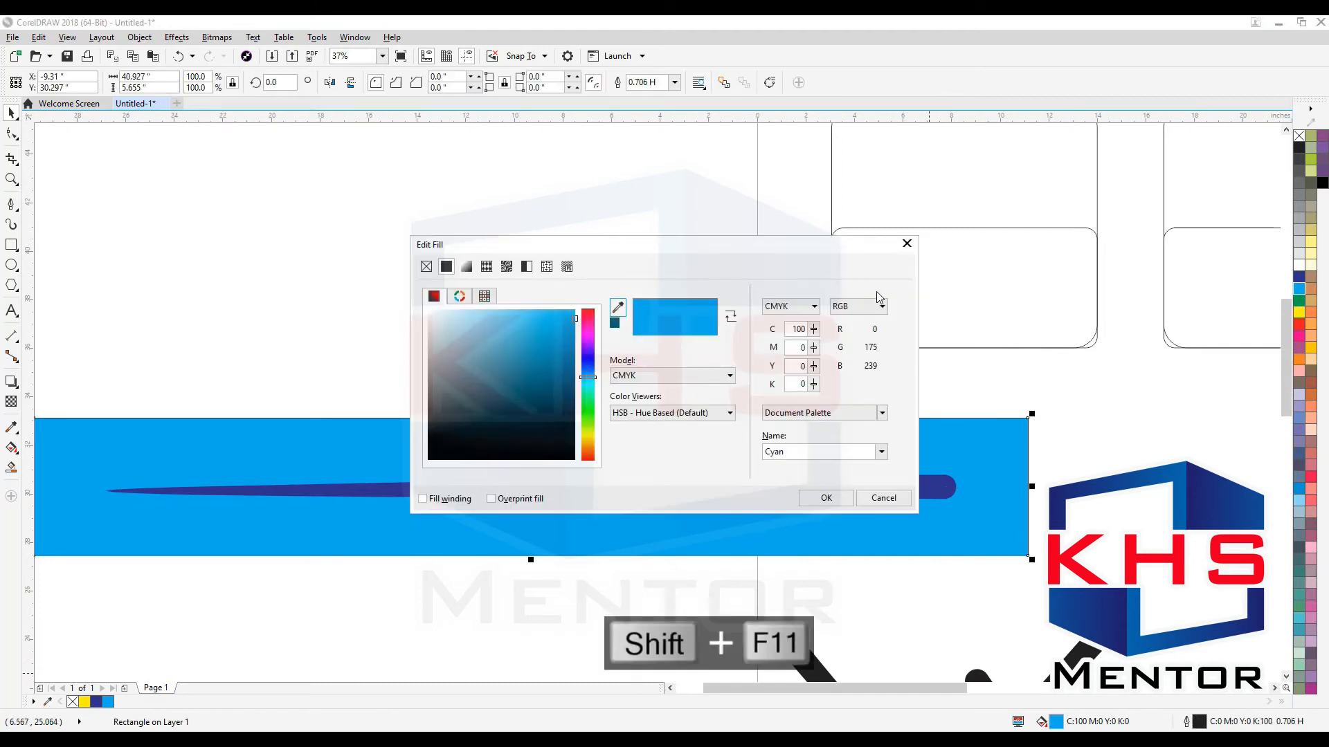
pyautogui.click(826, 498)
pyautogui.click(1299, 277)
pyautogui.click(671, 341)
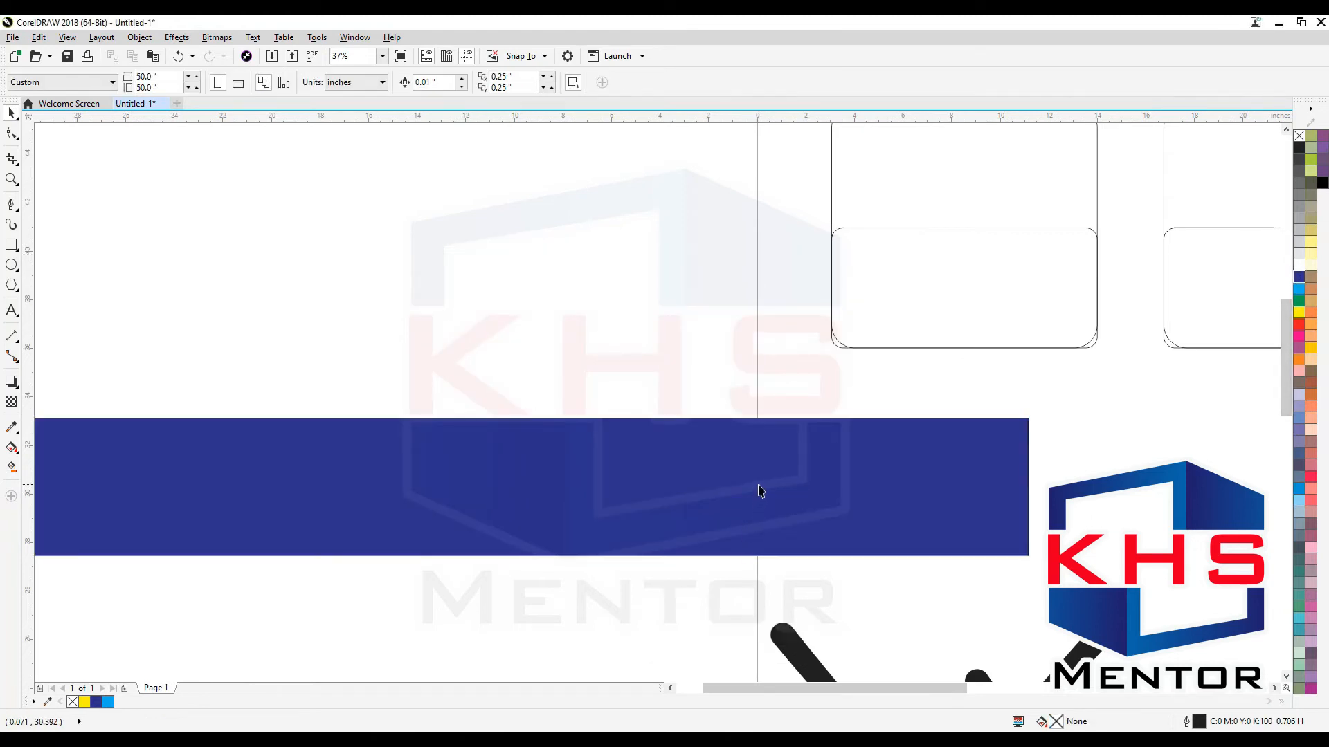
# Set the magenta value of the stroke's fill to 60 to lighten it against the blue rectangle.
pyautogui.click(760, 491)
pyautogui.hotkey('shift', 'F11')
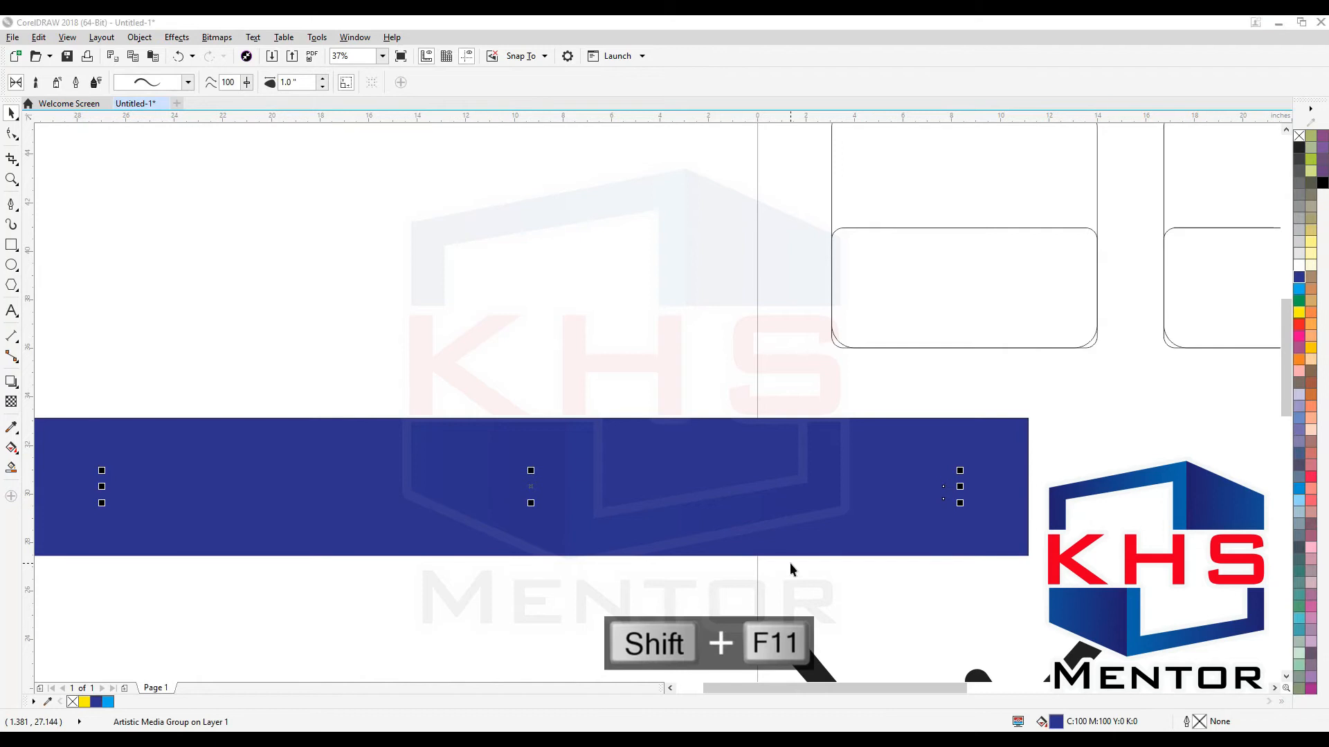
pyautogui.doubleClick(797, 348)
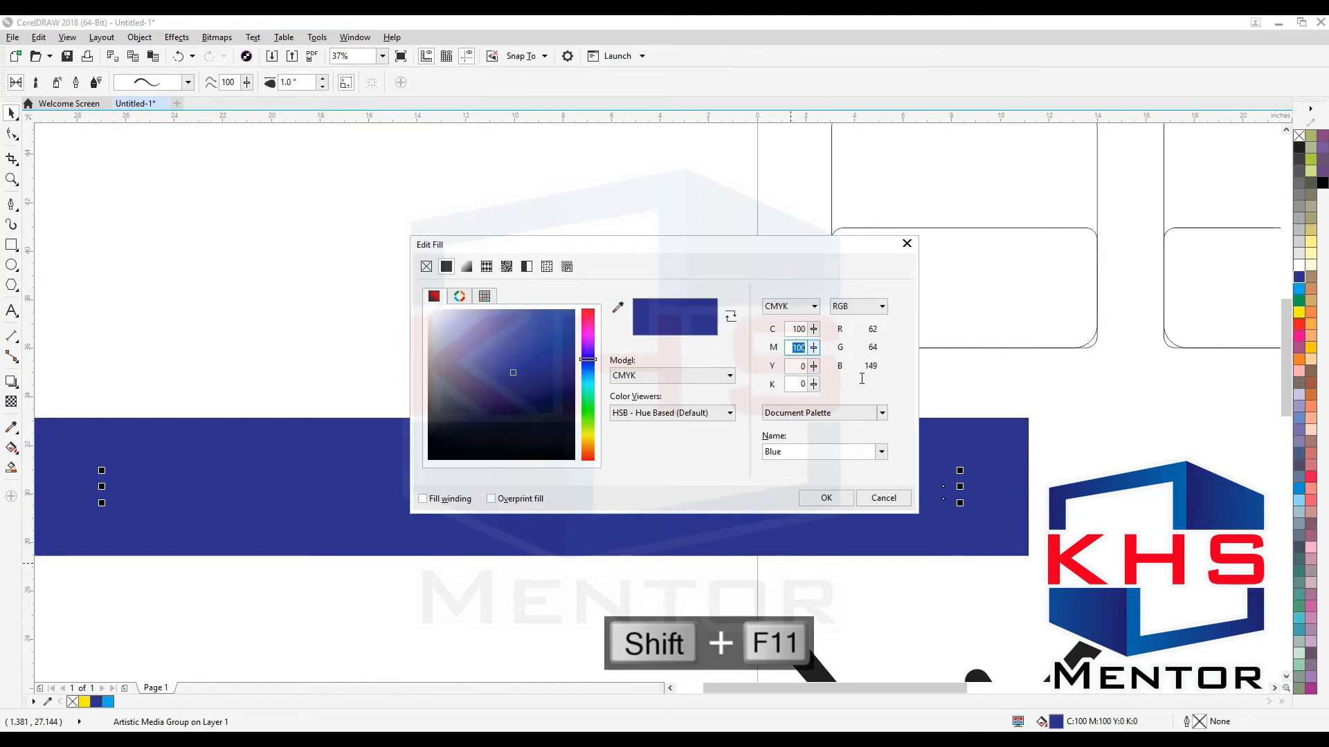
pyautogui.write('60')
pyautogui.press('Return')
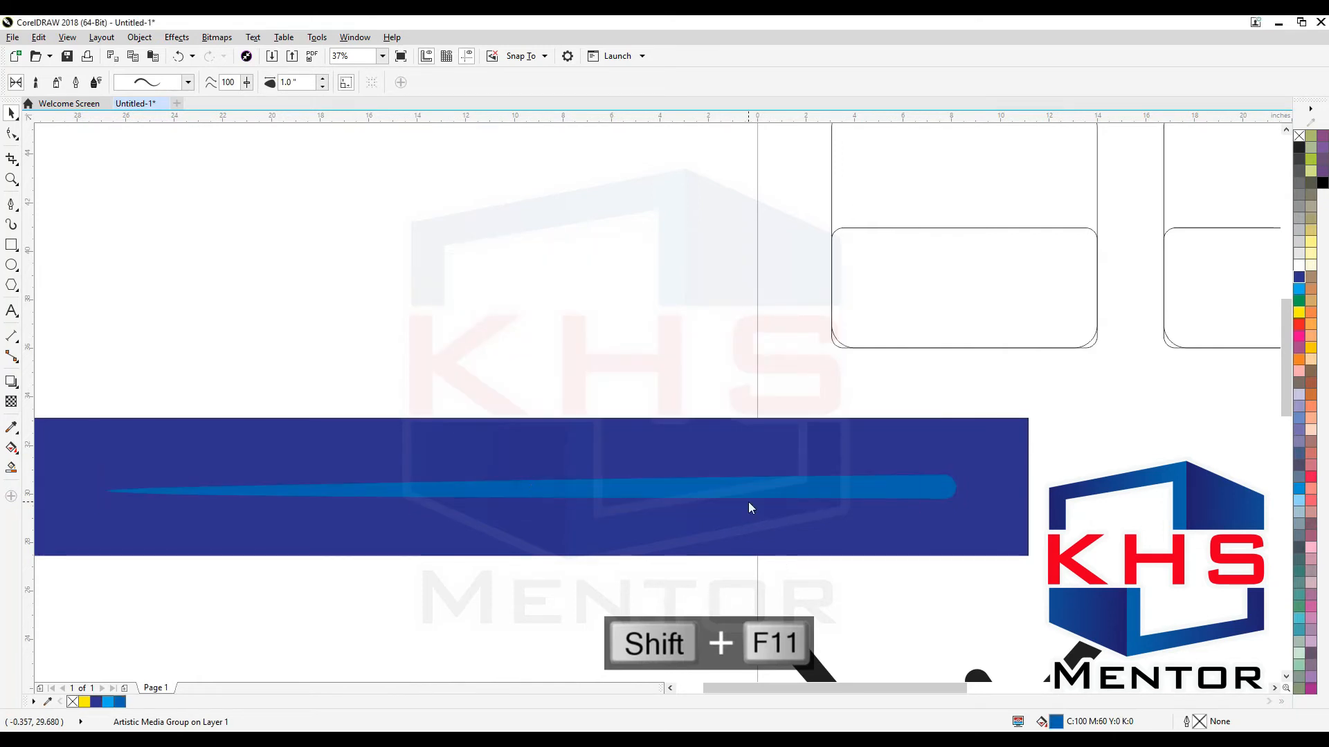
pyautogui.click(631, 256)
# Delete the blue rectangle together with the stroke inside it.
pyautogui.press('F3')
pyautogui.press('F3')
pyautogui.press('F2')
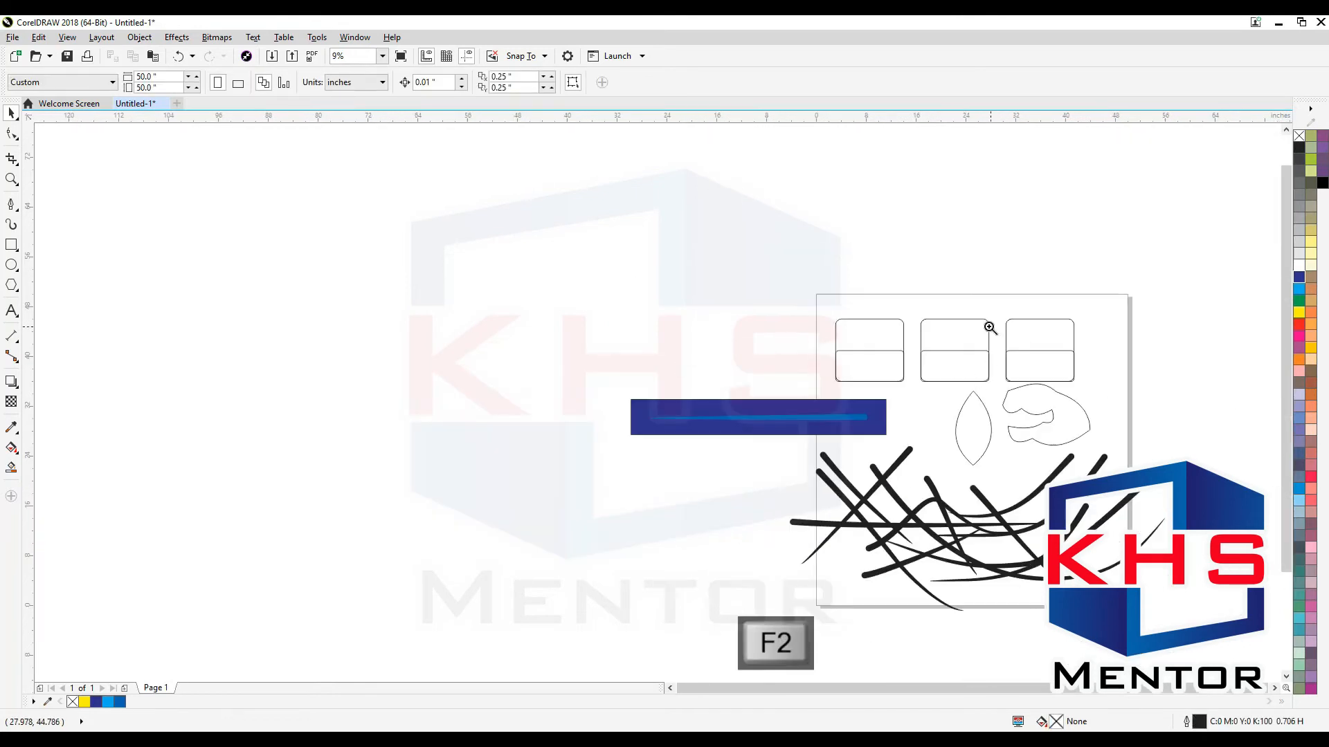
pyautogui.moveTo(989, 326); pyautogui.dragTo(520, 444)
pyautogui.moveTo(1011, 425); pyautogui.dragTo(263, 561)
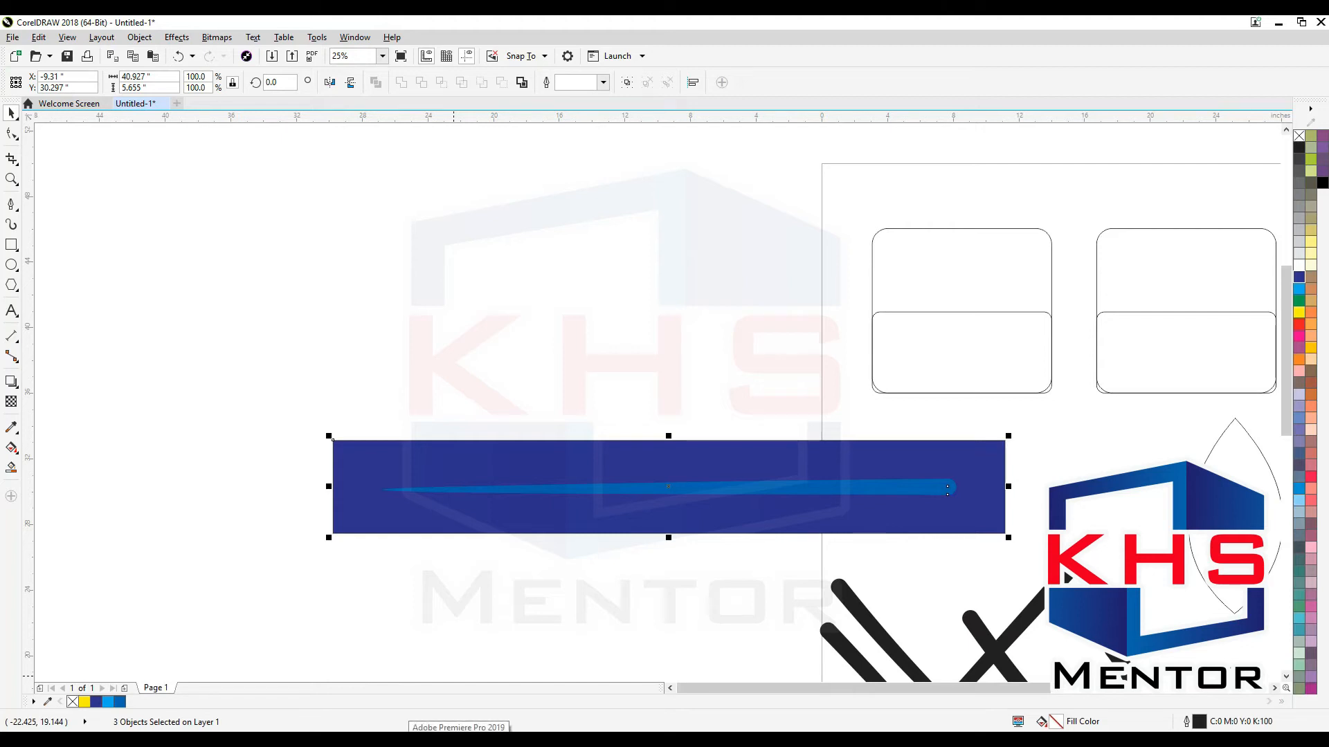
pyautogui.press('F3')
pyautogui.moveTo(589, 377); pyautogui.dragTo(903, 446)
pyautogui.press('Delete')
# Scale down the remaining Artistic Media strokes as a set and place them left of the leaf shape.
pyautogui.moveTo(658, 663); pyautogui.dragTo(658, 663)
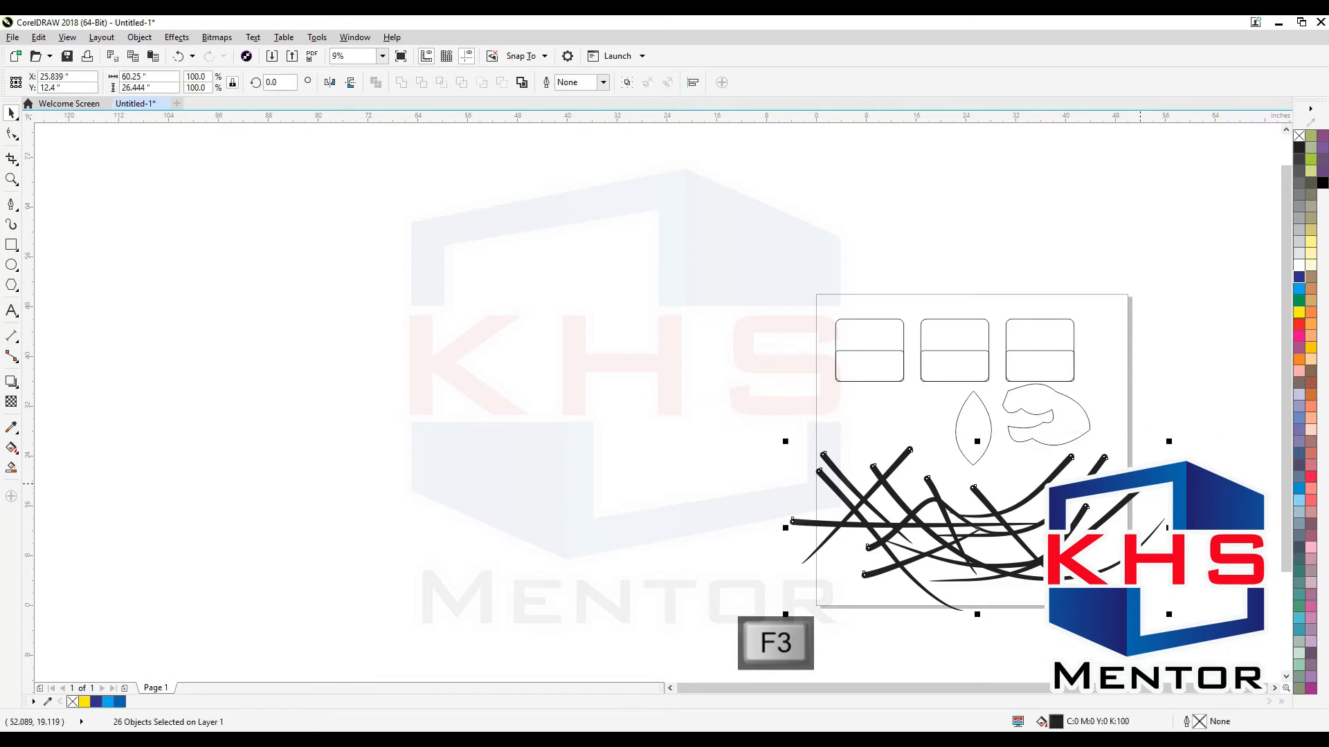
pyautogui.moveTo(1165, 446)
pyautogui.mouseDown()
pyautogui.moveTo(1029, 506)
pyautogui.moveTo(902, 461)
pyautogui.moveTo(909, 428)
pyautogui.mouseUp()
pyautogui.click(106, 414)
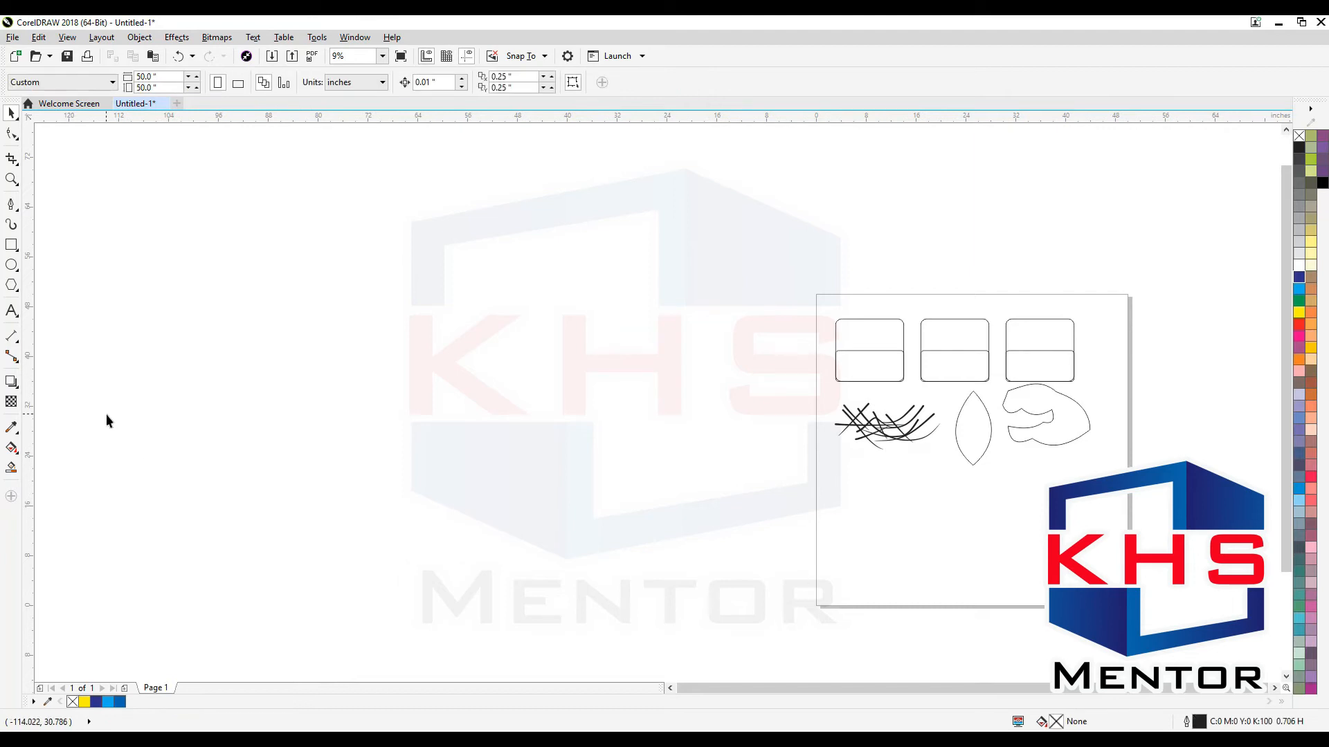
# Draw a rectangle about 8.6 by 8.3 inches in the empty page area below the brush strokes.
pyautogui.click(13, 249)
pyautogui.click(48, 251)
pyautogui.moveTo(844, 458); pyautogui.dragTo(882, 522)
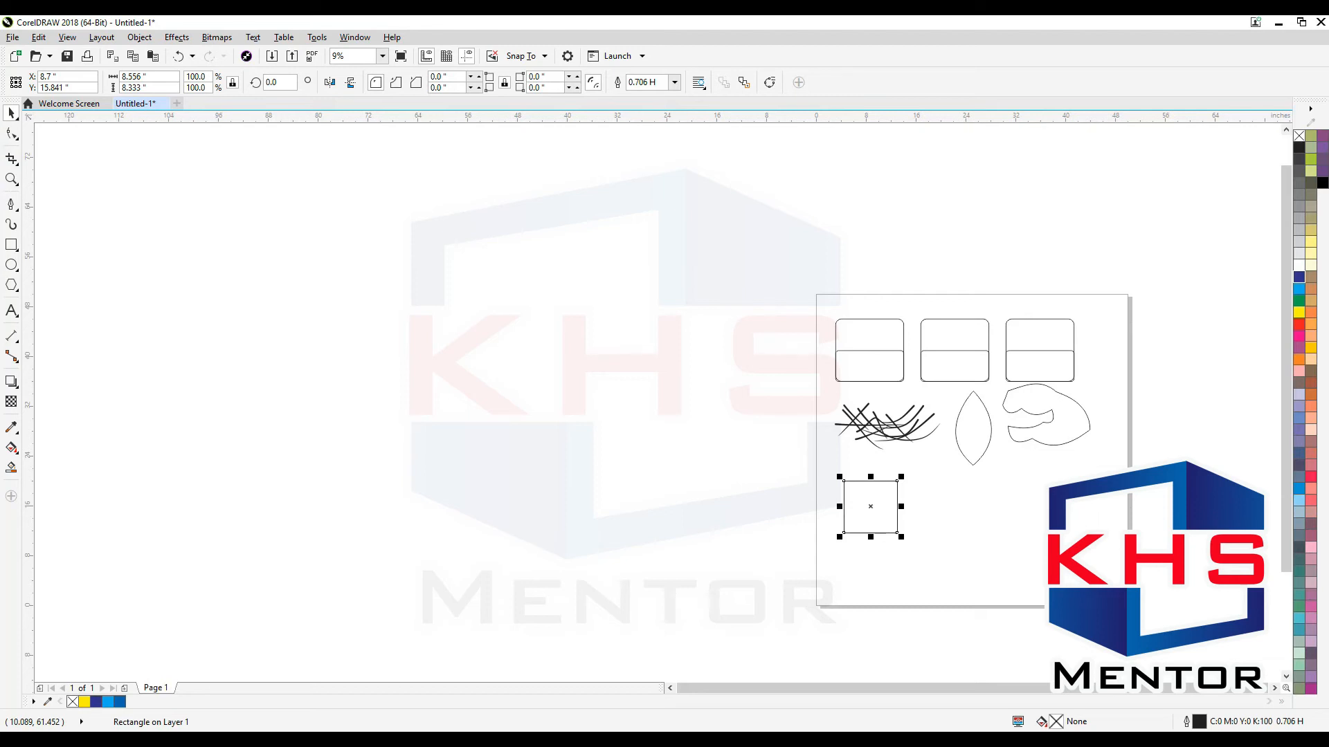
# Draw a second rectangle about 11.5 by 10.6 inches outward from its centre, overlapping the first one's upper-right corner.
pyautogui.press('F2')
pyautogui.moveTo(737, 415); pyautogui.dragTo(1145, 574)
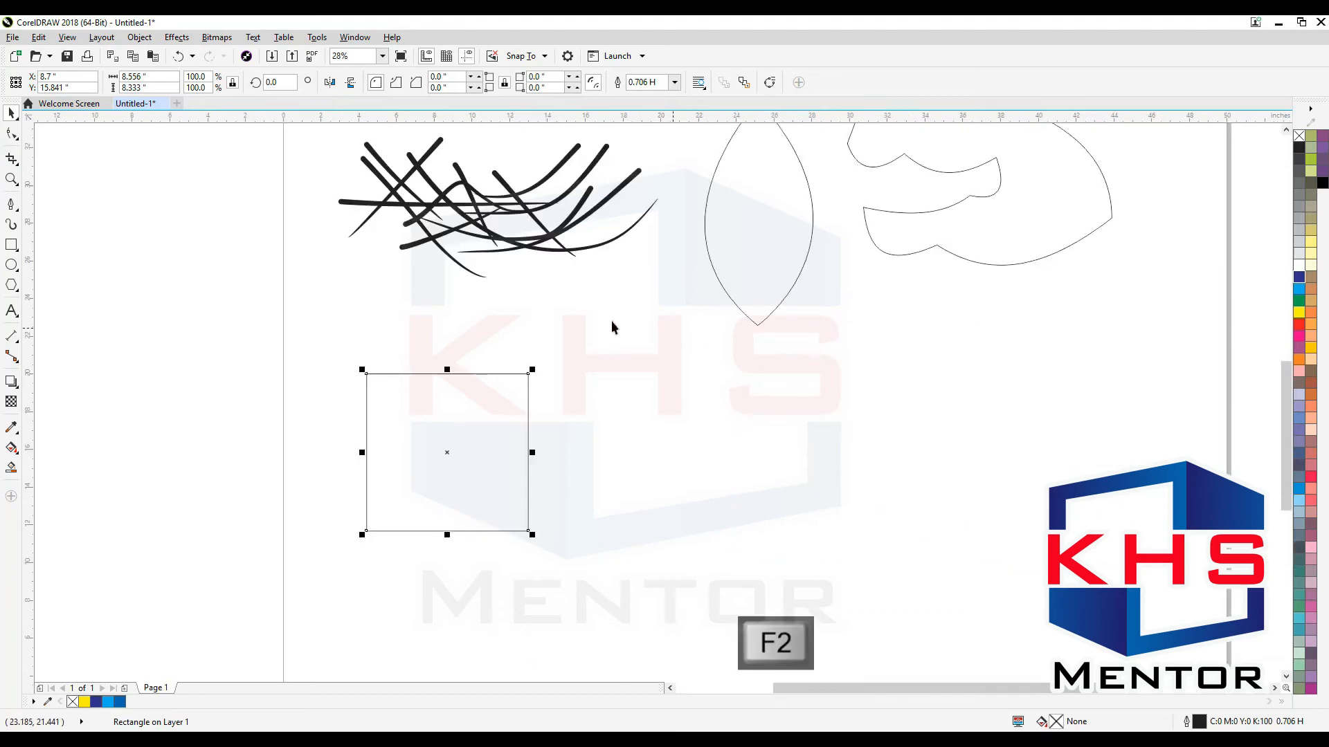
pyautogui.click(11, 248)
pyautogui.moveTo(596, 370); pyautogui.dragTo(718, 473)
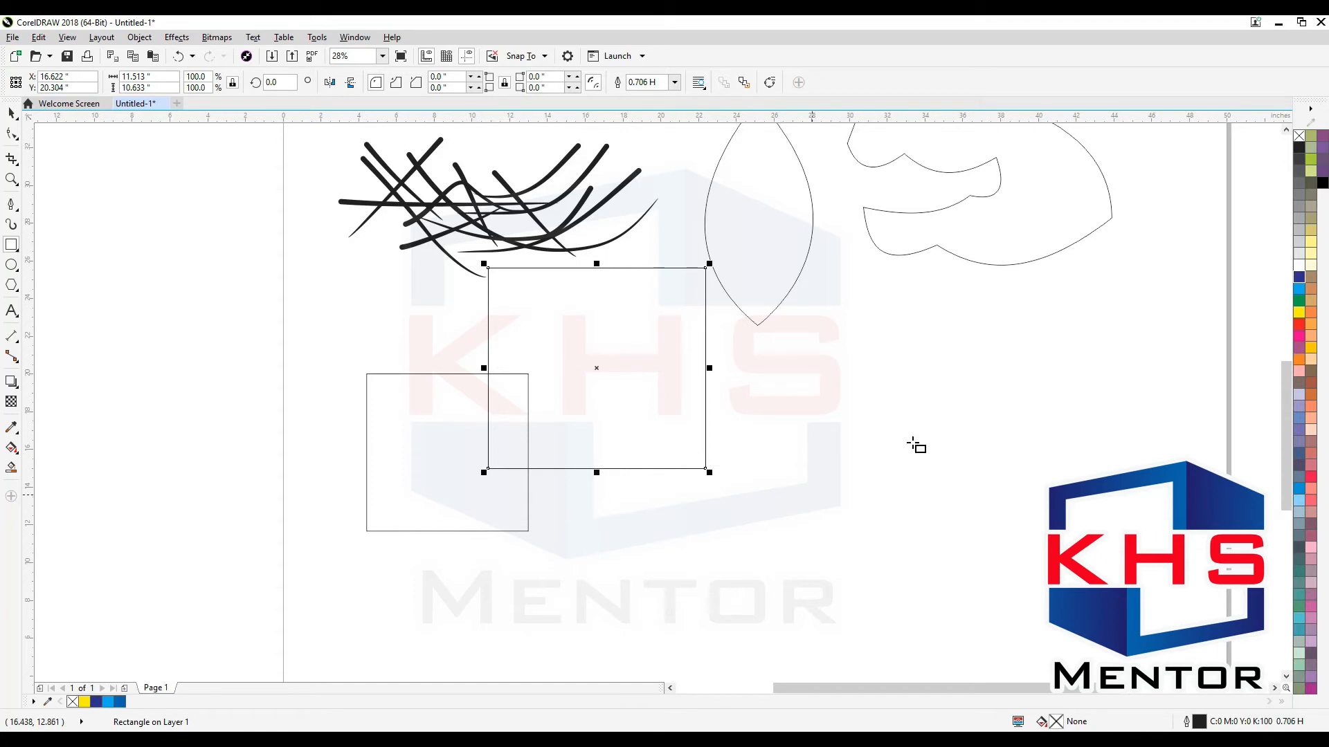
# Draw a rectangle about 16.3 by 9.5 inches right of the others, undo it, and draw a square about 14.7 inches wide there.
pyautogui.moveTo(788, 377); pyautogui.dragTo(1097, 555)
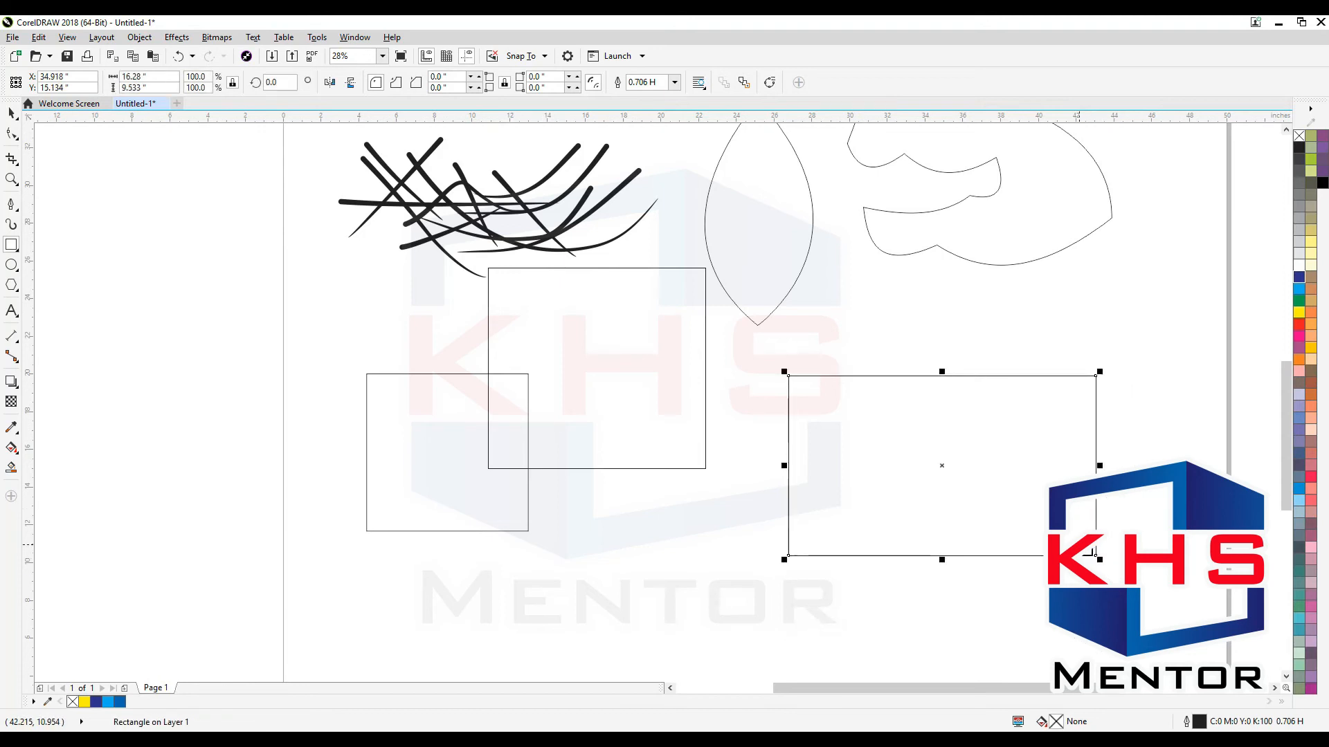
pyautogui.hotkey('ctrl', 'z')
pyautogui.moveTo(781, 352); pyautogui.dragTo(1058, 629)
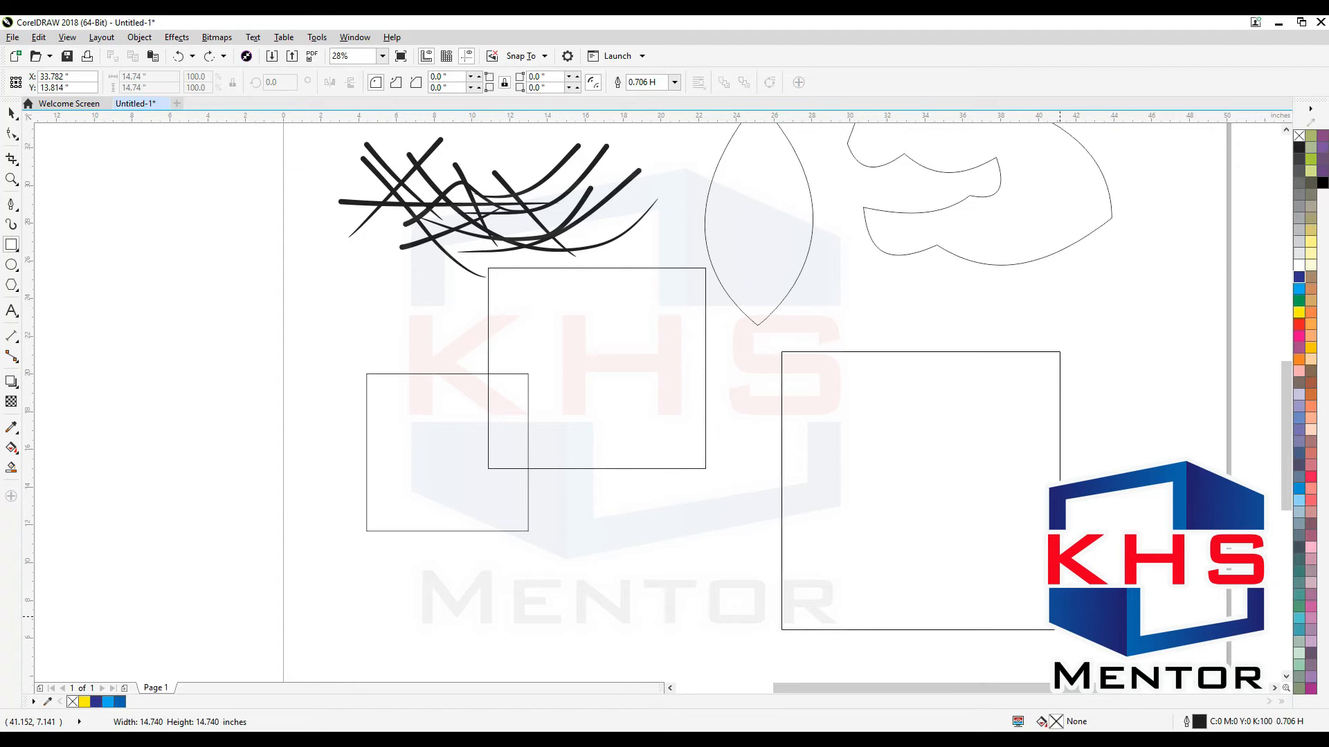
# Draw a square overlapping the large square's left side, and a rectangle about 18.1 by 15.7 inches outward from its centre over the first two rectangles.
pyautogui.hotkey('ctrl', 'shift', 'z')
pyautogui.moveTo(720, 376); pyautogui.dragTo(952, 610)
pyautogui.moveTo(561, 501); pyautogui.dragTo(733, 649)
pyautogui.press('space')
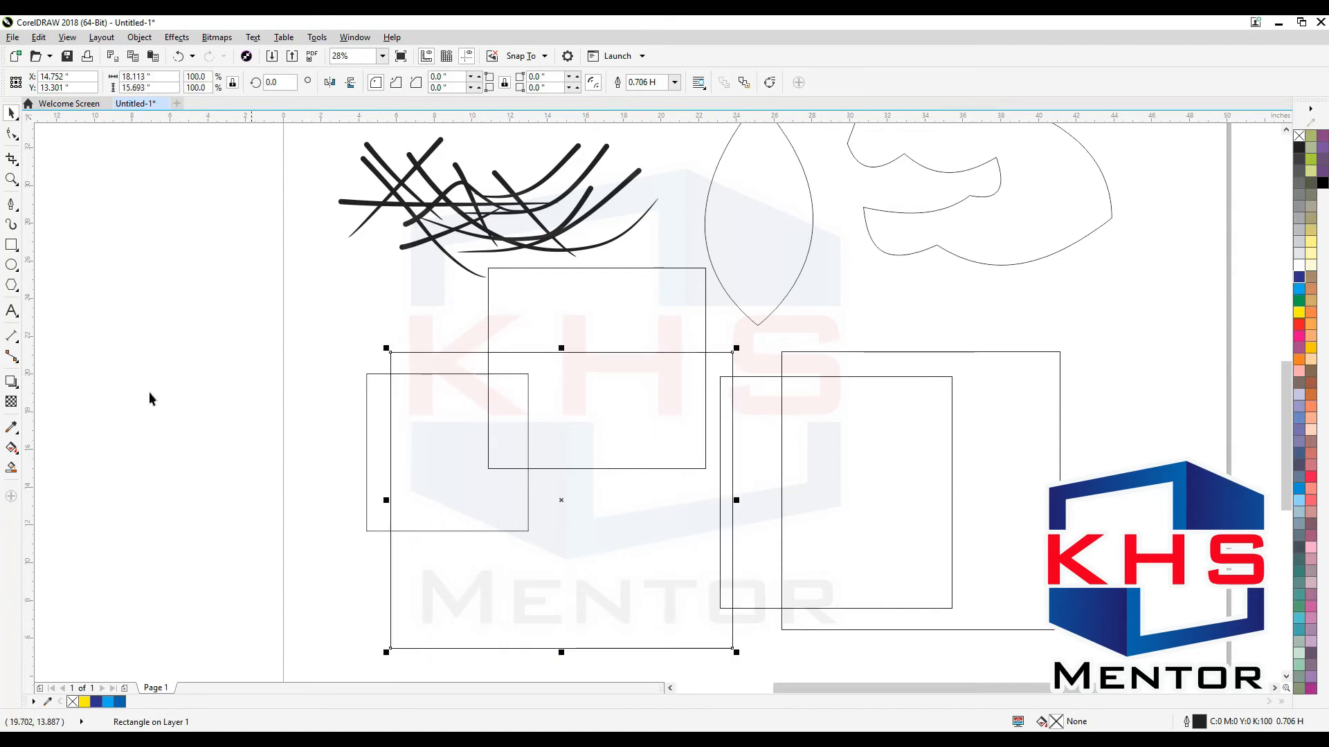
# Draw a tilted 3-point rectangle extending past the page's right edge, about 20.3 by 20.1 inches.
pyautogui.click(12, 246)
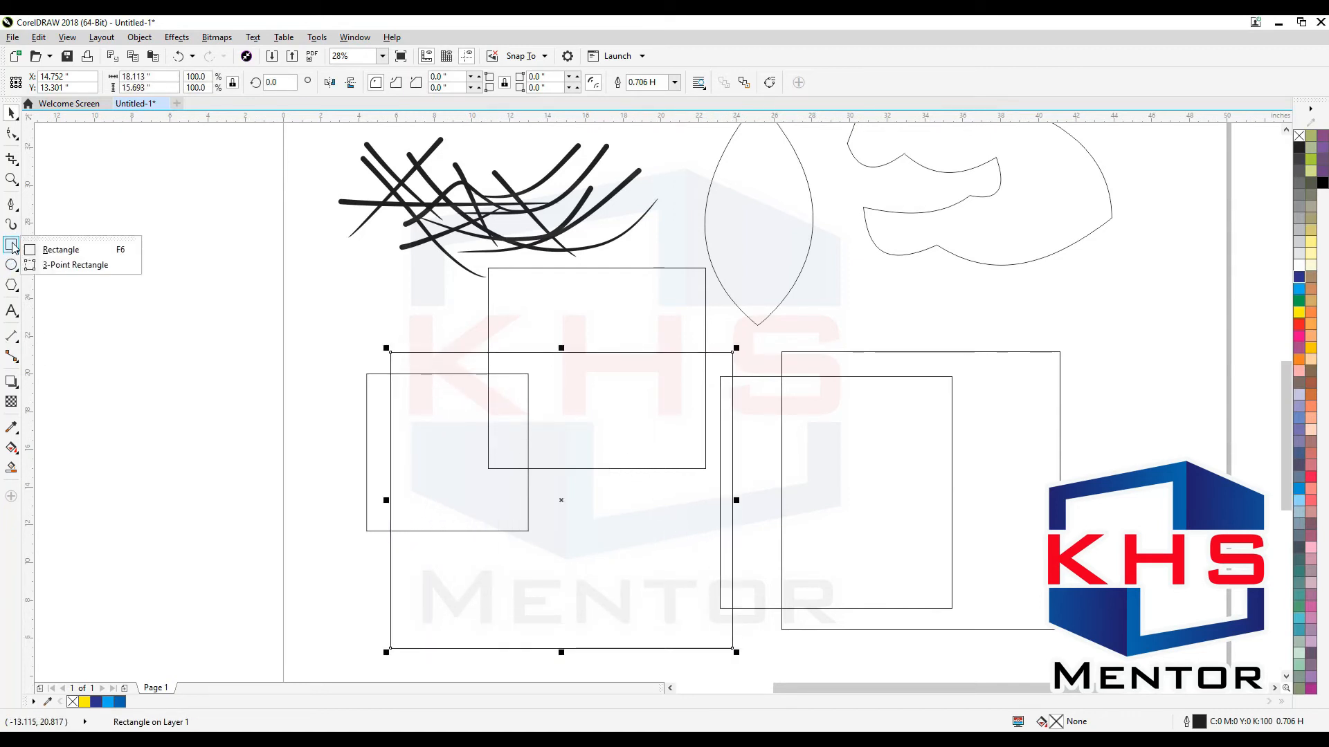
pyautogui.click(72, 265)
pyautogui.moveTo(1129, 320); pyautogui.dragTo(969, 496)
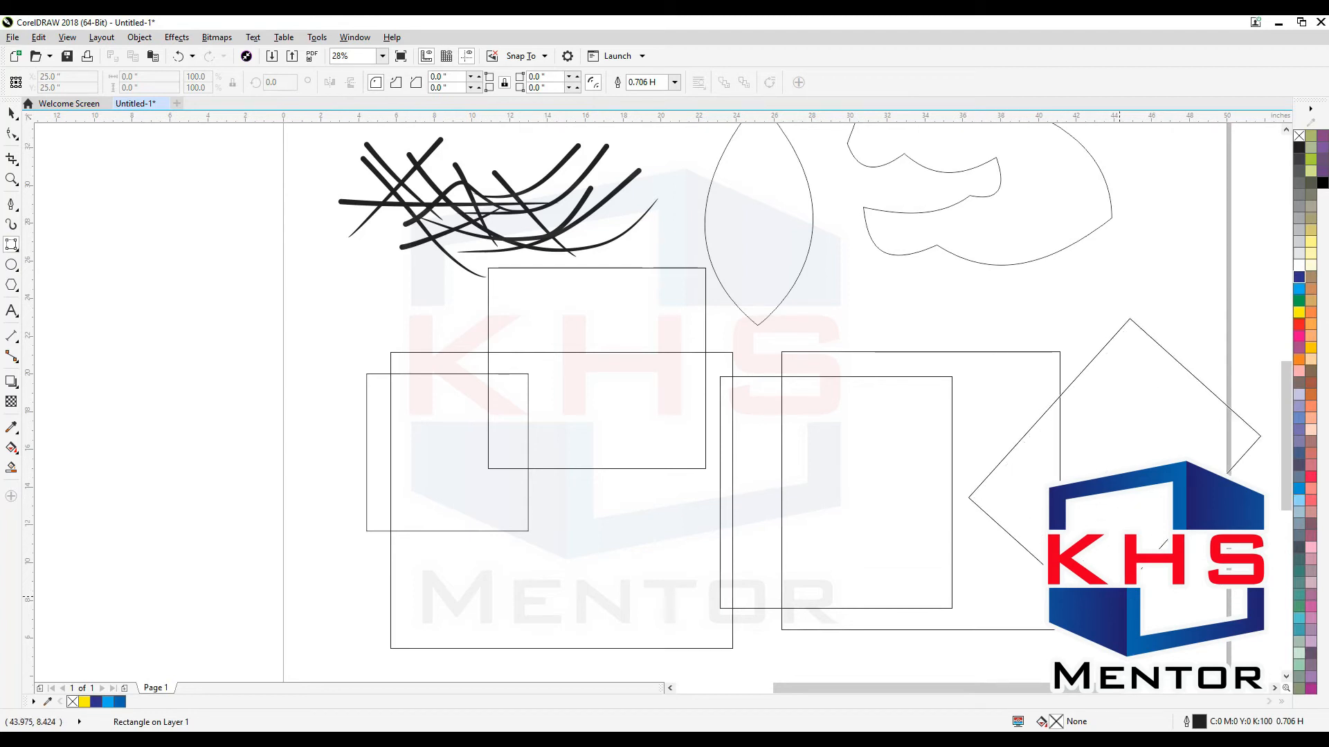
pyautogui.click(977, 520)
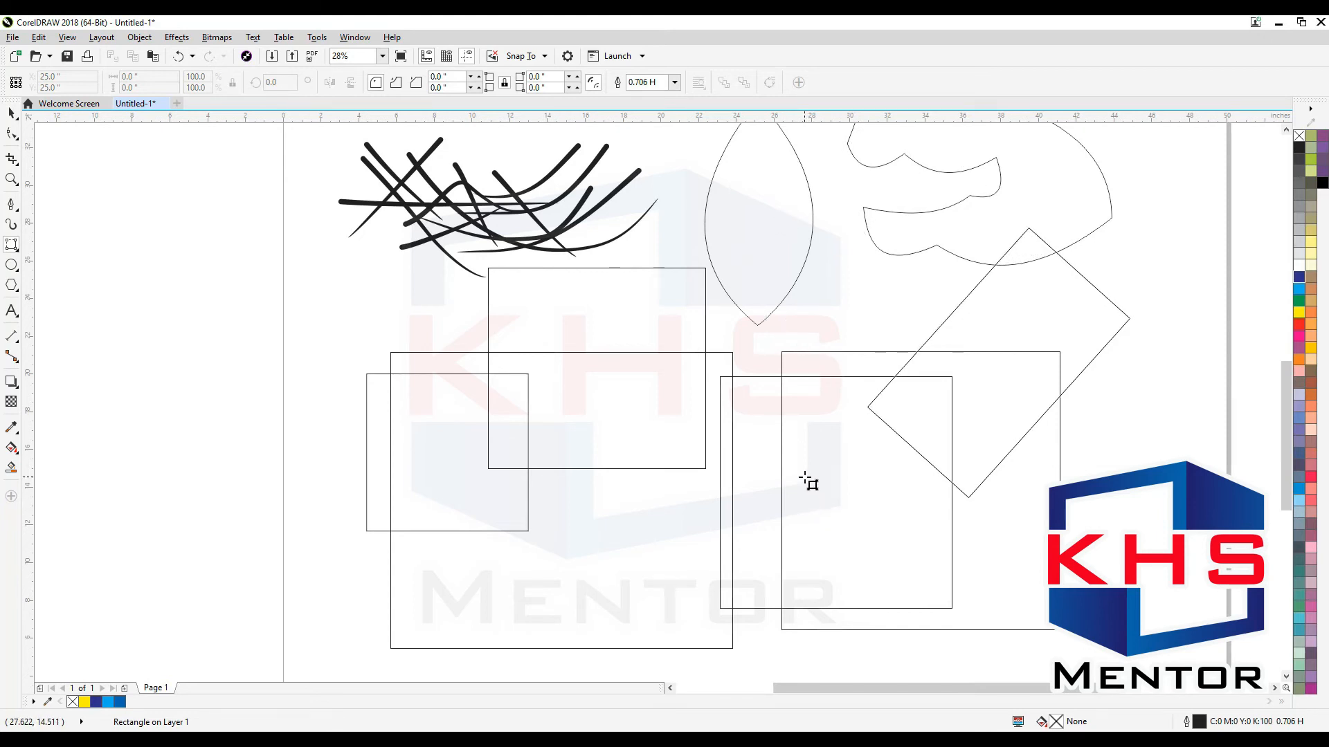
pyautogui.click(1247, 643)
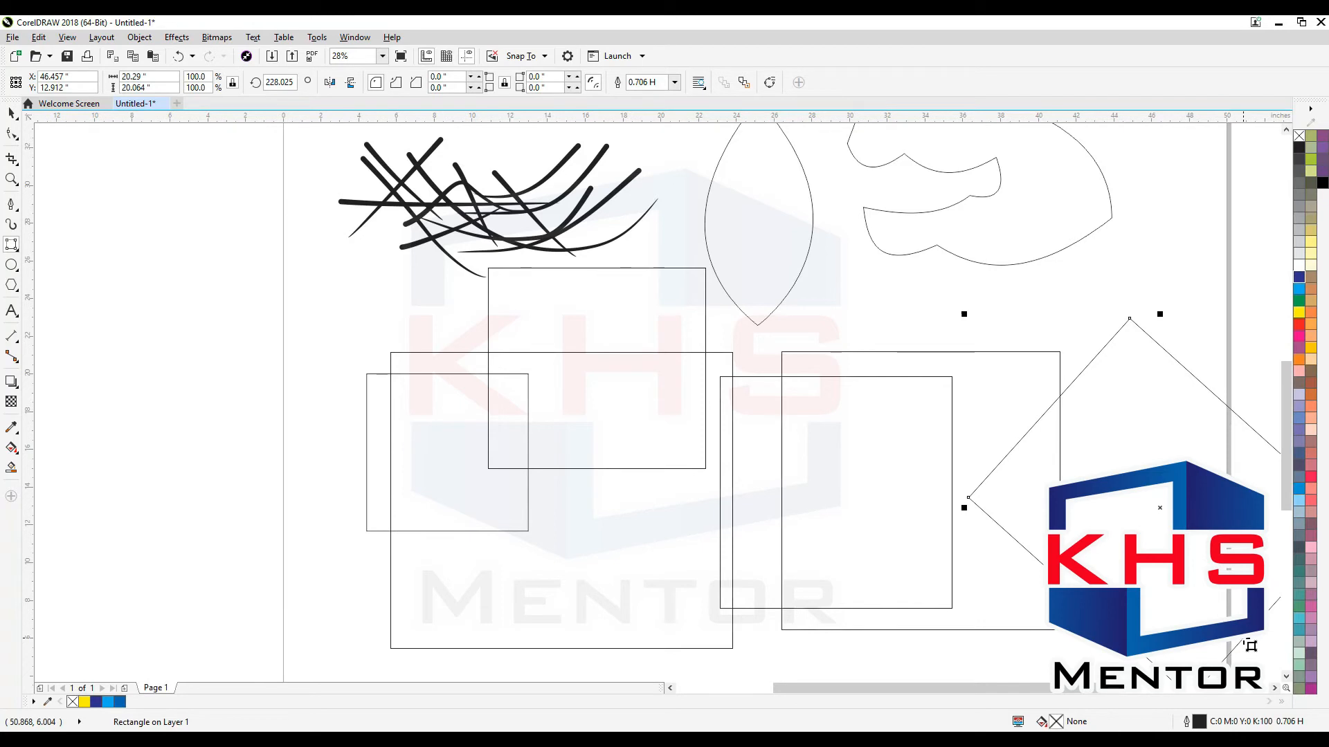
# Scale the tilted rectangle to 55.4 percent and place it at the page's right edge, just below the curved freeform shape.
pyautogui.press('space')
pyautogui.moveTo(1122, 599); pyautogui.dragTo(886, 540)
pyautogui.press('F3')
pyautogui.moveTo(1072, 433)
pyautogui.mouseDown()
pyautogui.moveTo(1056, 431)
pyautogui.moveTo(1188, 430)
pyautogui.moveTo(1246, 387)
pyautogui.mouseUp()
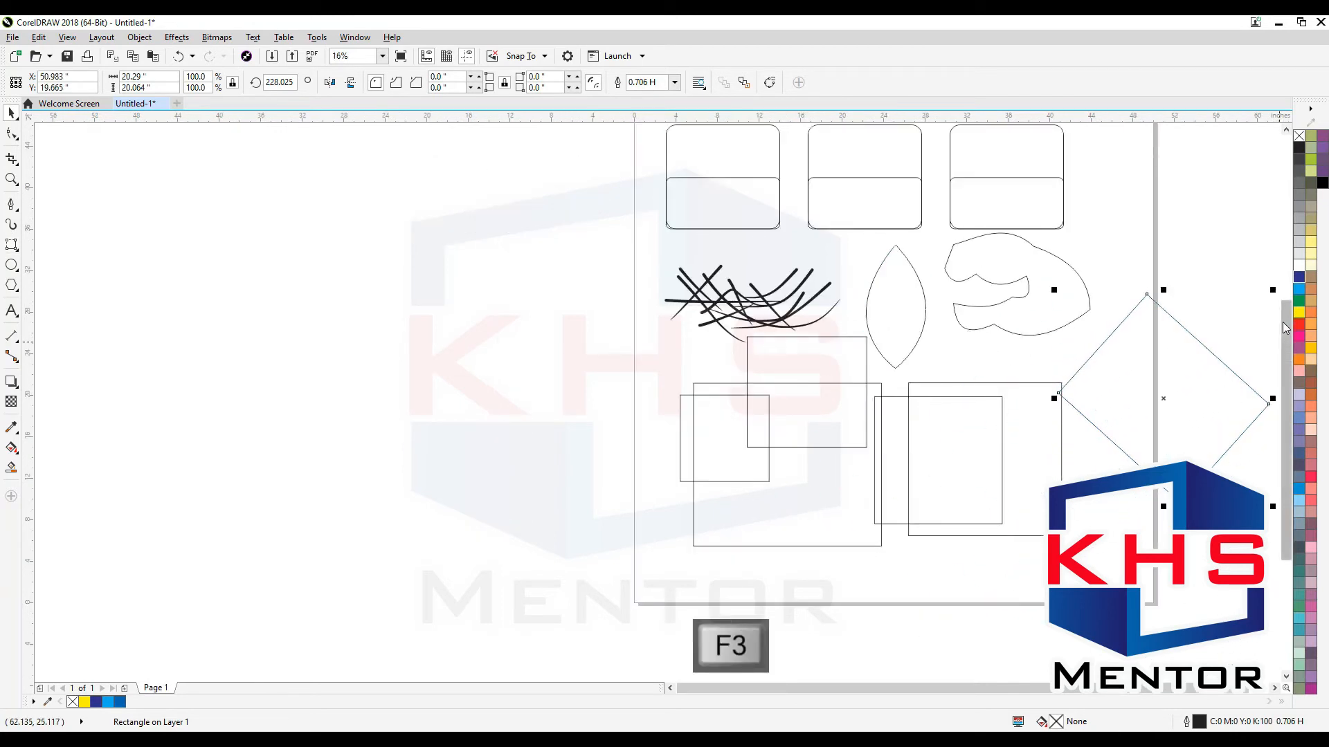
pyautogui.moveTo(1273, 290); pyautogui.dragTo(1234, 332)
pyautogui.moveTo(1184, 397); pyautogui.dragTo(1124, 368)
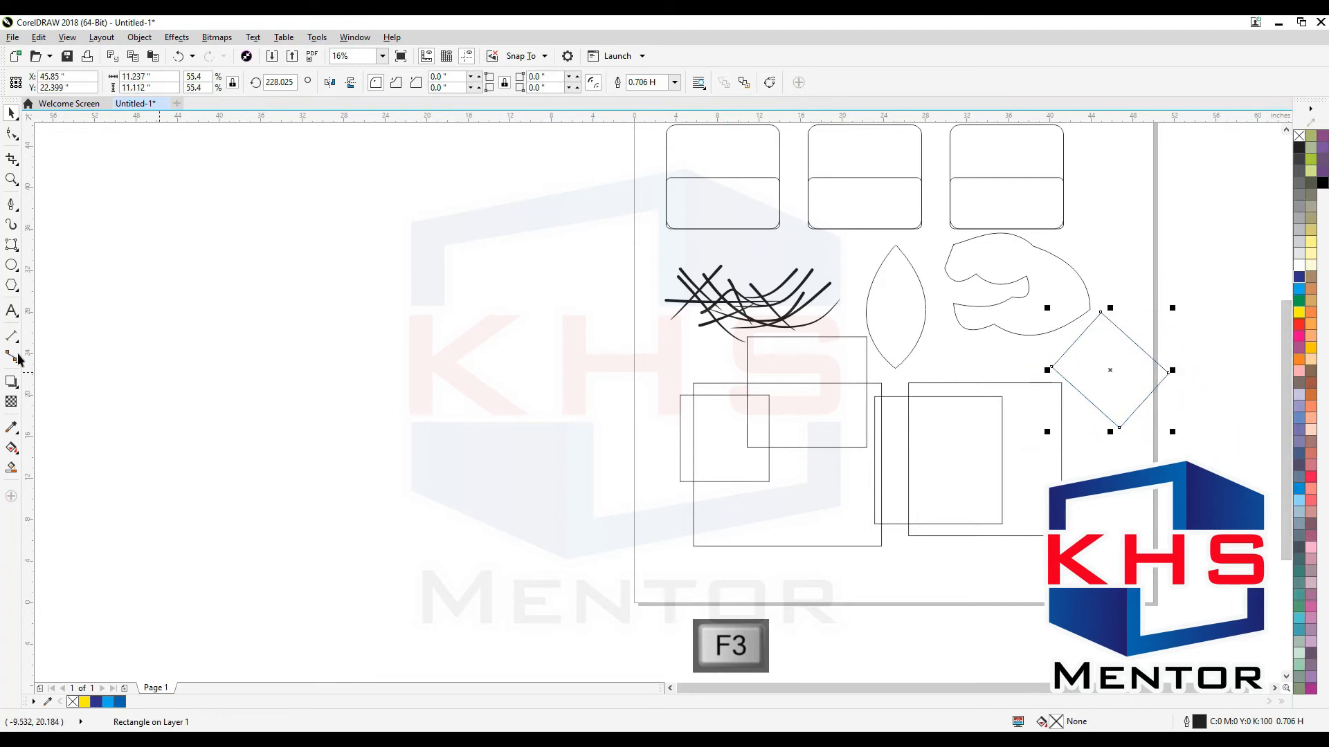
# Select all objects and scale them down together into the page's upper-left area.
pyautogui.click(11, 267)
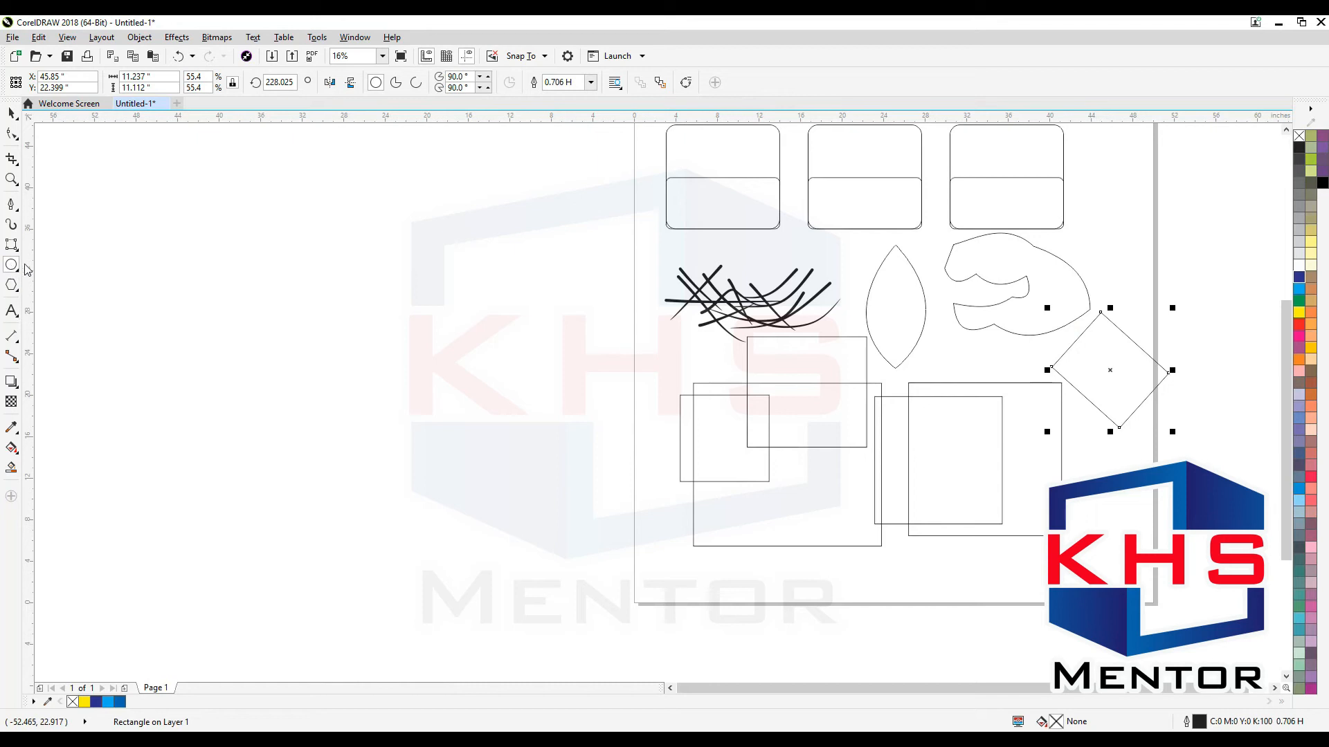
pyautogui.press('F3')
pyautogui.hotkey('ctrl', 'a')
pyautogui.moveTo(910, 395); pyautogui.dragTo(836, 326)
pyautogui.press('F2')
pyautogui.moveTo(563, 149); pyautogui.dragTo(913, 454)
pyautogui.press('Escape')
# Draw a circle from its centre over the small rectangles, plus a circle about 23.6 inches wide and an overlapping 26.2 by 25.8 inch ellipse on the page's right half.
pyautogui.click(12, 266)
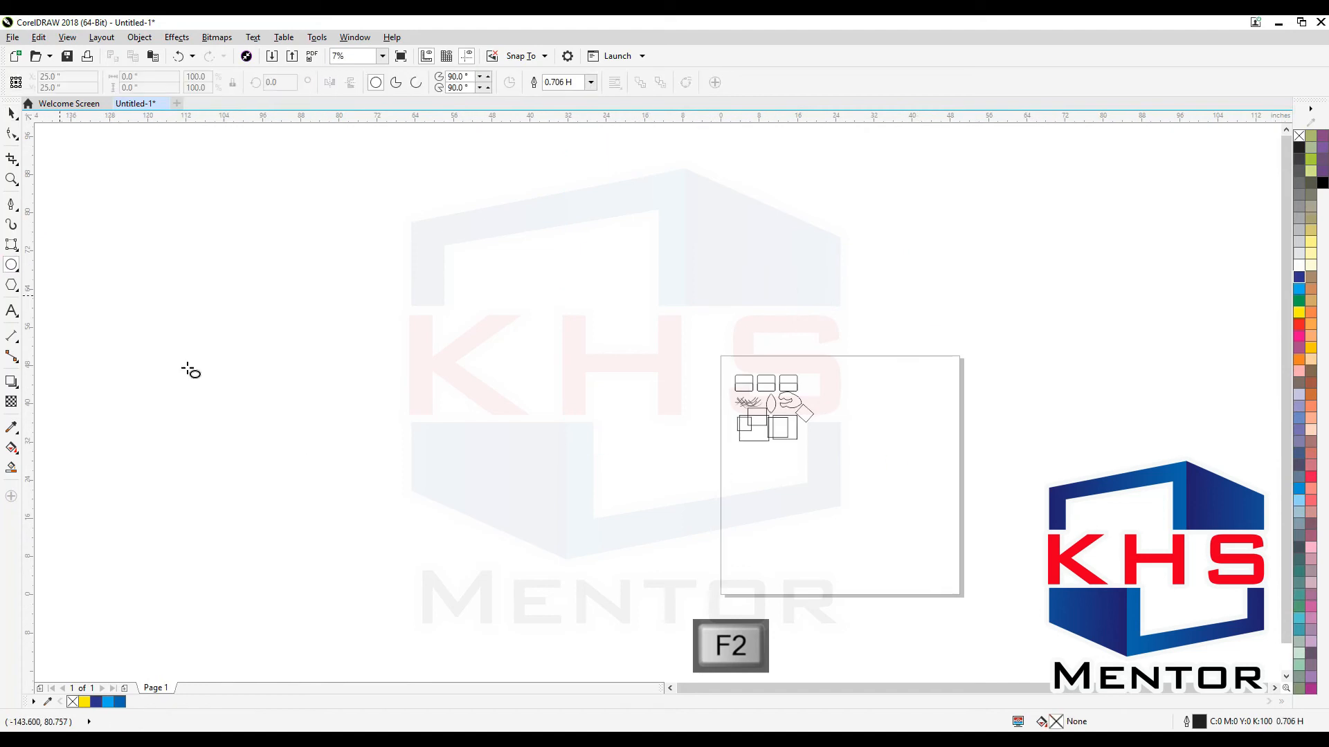
pyautogui.moveTo(762, 466)
pyautogui.mouseDown()
pyautogui.moveTo(842, 546)
pyautogui.moveTo(802, 492)
pyautogui.moveTo(813, 515)
pyautogui.mouseUp()
pyautogui.moveTo(838, 429); pyautogui.dragTo(937, 549)
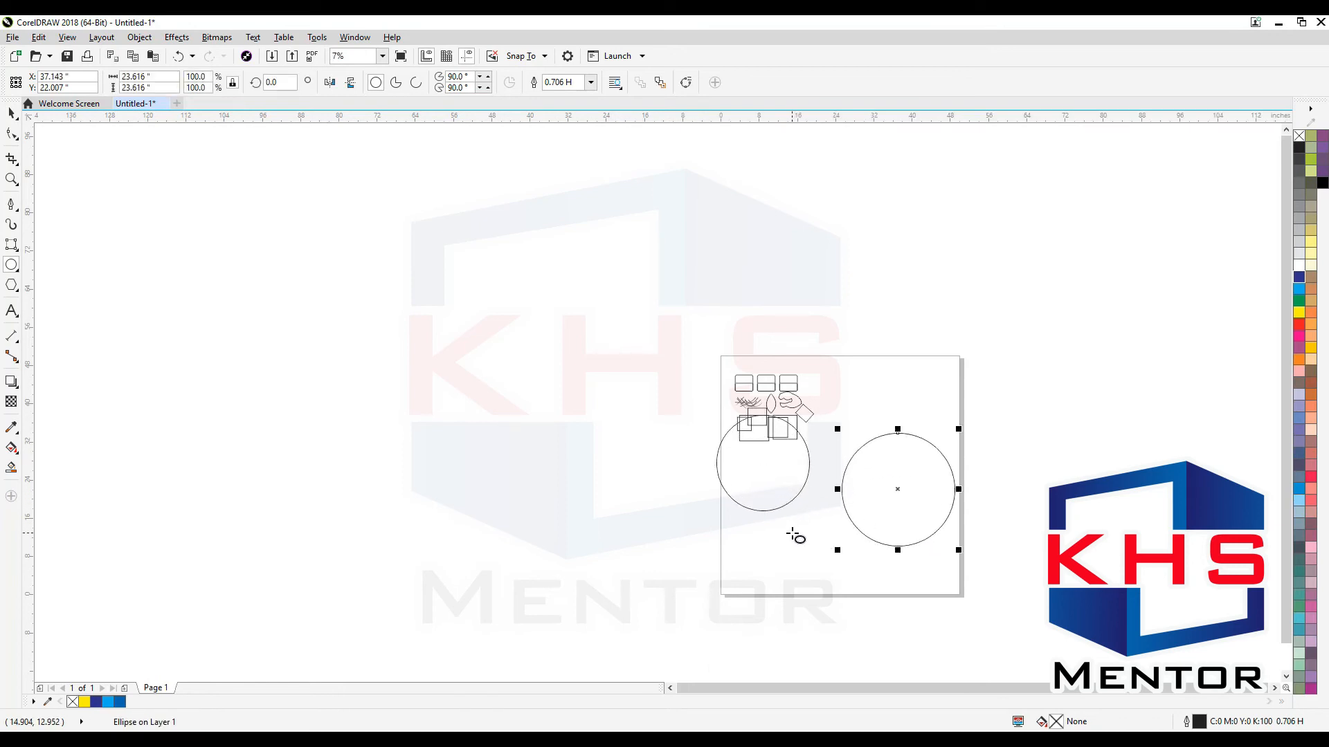
pyautogui.moveTo(834, 371); pyautogui.dragTo(955, 494)
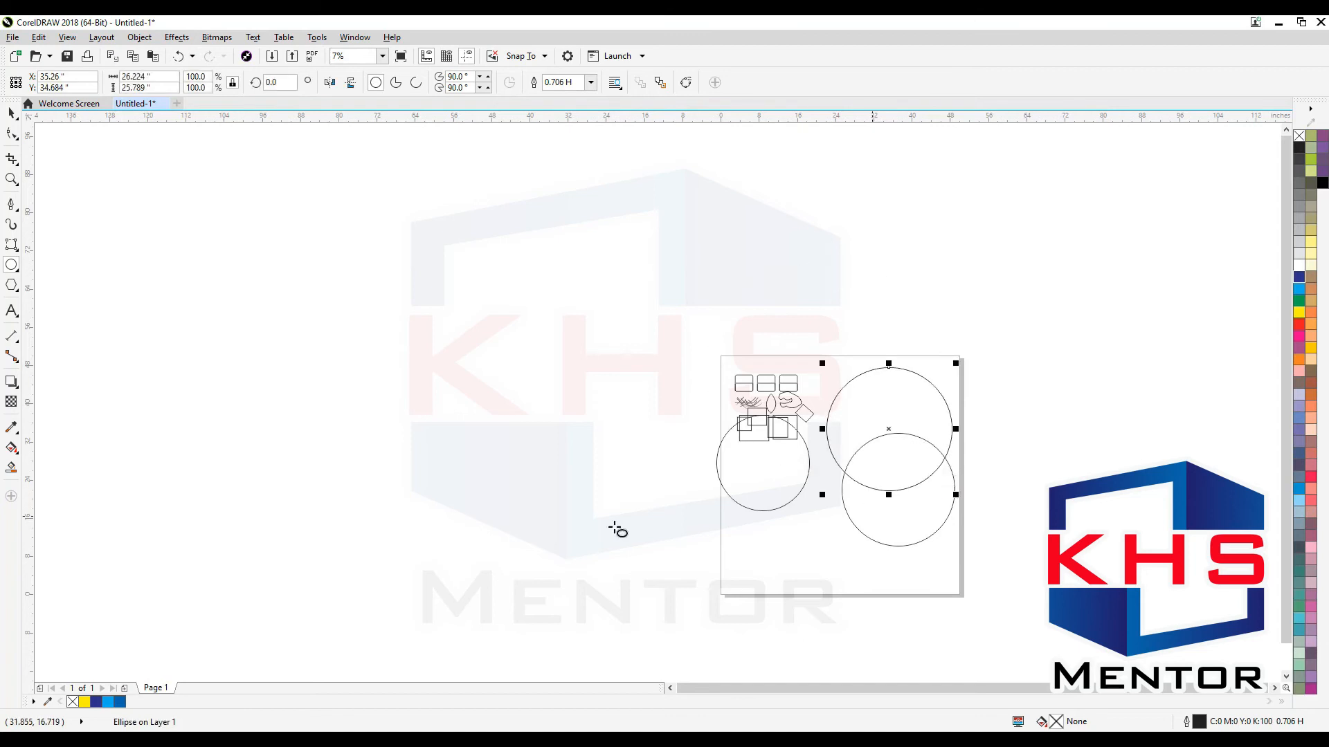
# Draw a slightly rotated 3-point ellipse about 22.5 inches wide and high in the page's lower-left area.
pyautogui.click(12, 272)
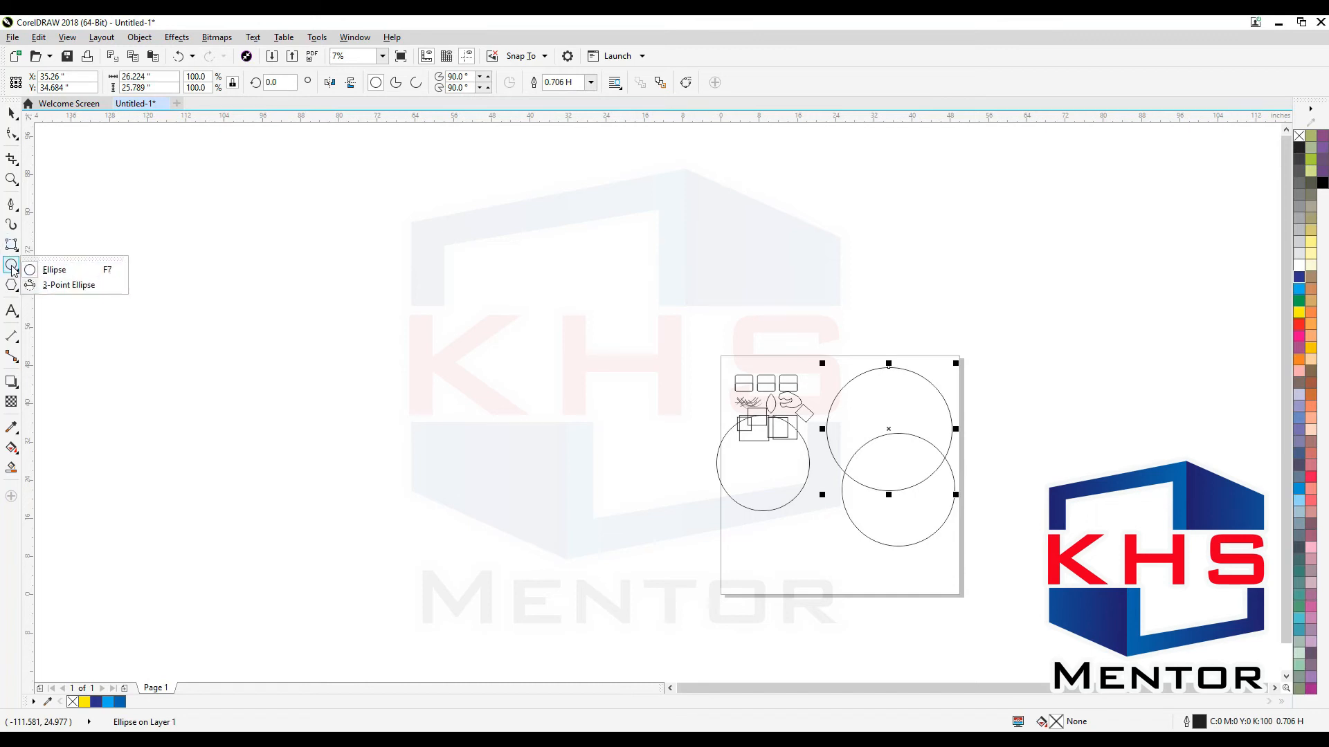
pyautogui.click(63, 285)
pyautogui.moveTo(719, 547); pyautogui.dragTo(825, 532)
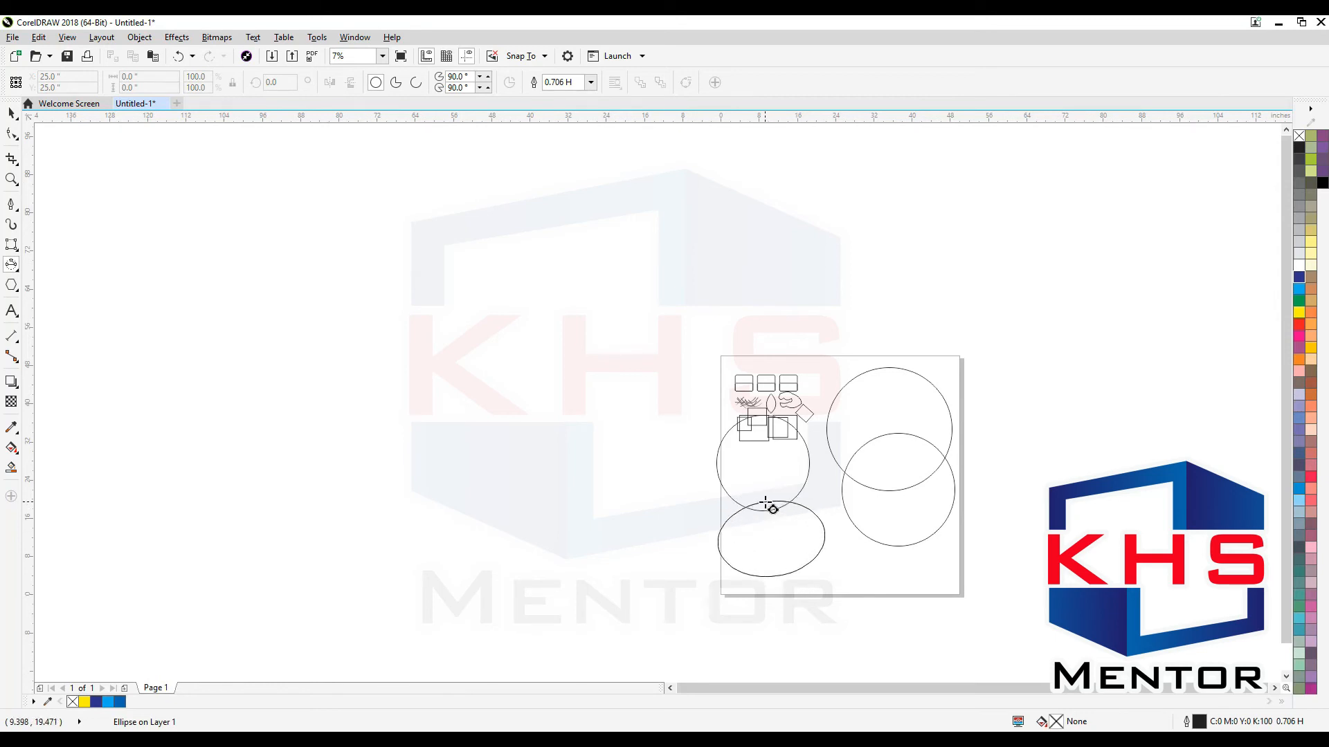
pyautogui.click(766, 595)
pyautogui.press('space')
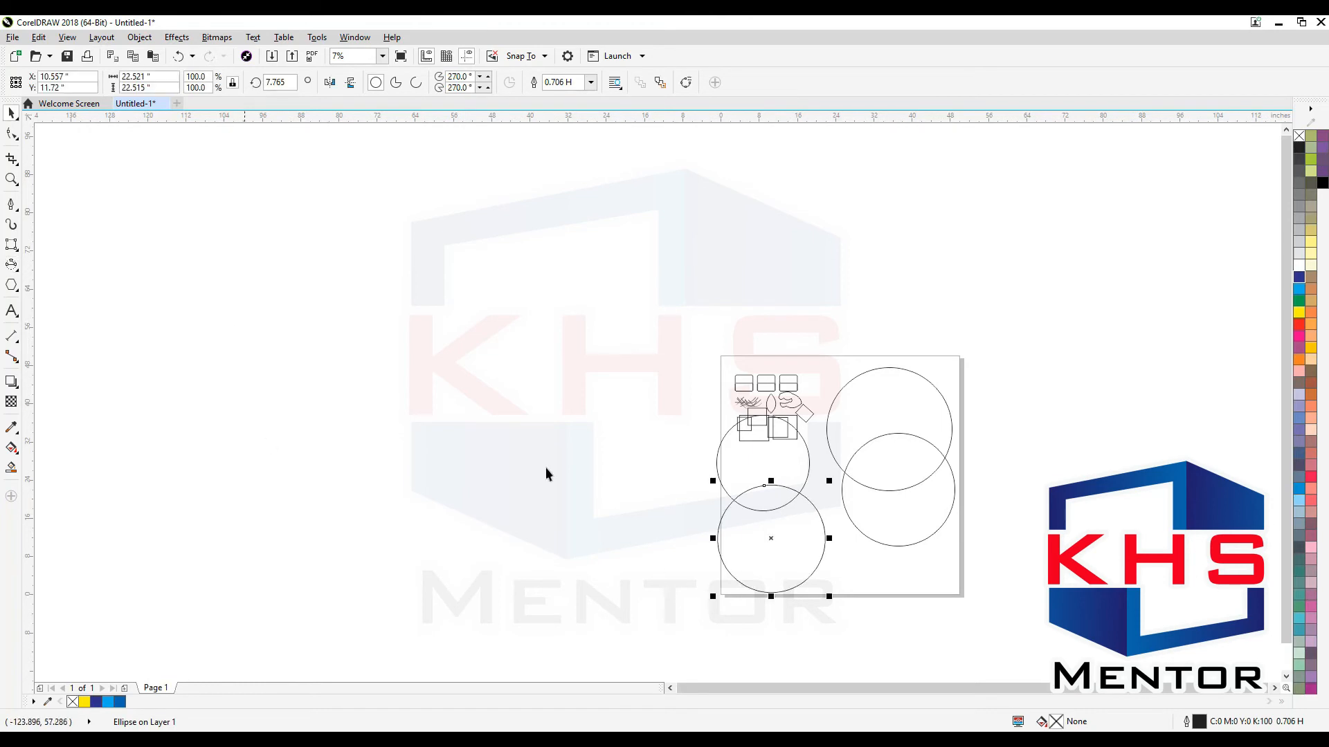
# Scale all four ellipses down together and place them right of the small shapes near the page's top.
pyautogui.moveTo(844, 545); pyautogui.dragTo(818, 560)
pyautogui.keyDown('shift'); pyautogui.click(774, 469); pyautogui.keyUp('shift')
pyautogui.keyDown('shift'); pyautogui.click(778, 541); pyautogui.keyUp('shift')
pyautogui.moveTo(967, 600); pyautogui.dragTo(823, 409)
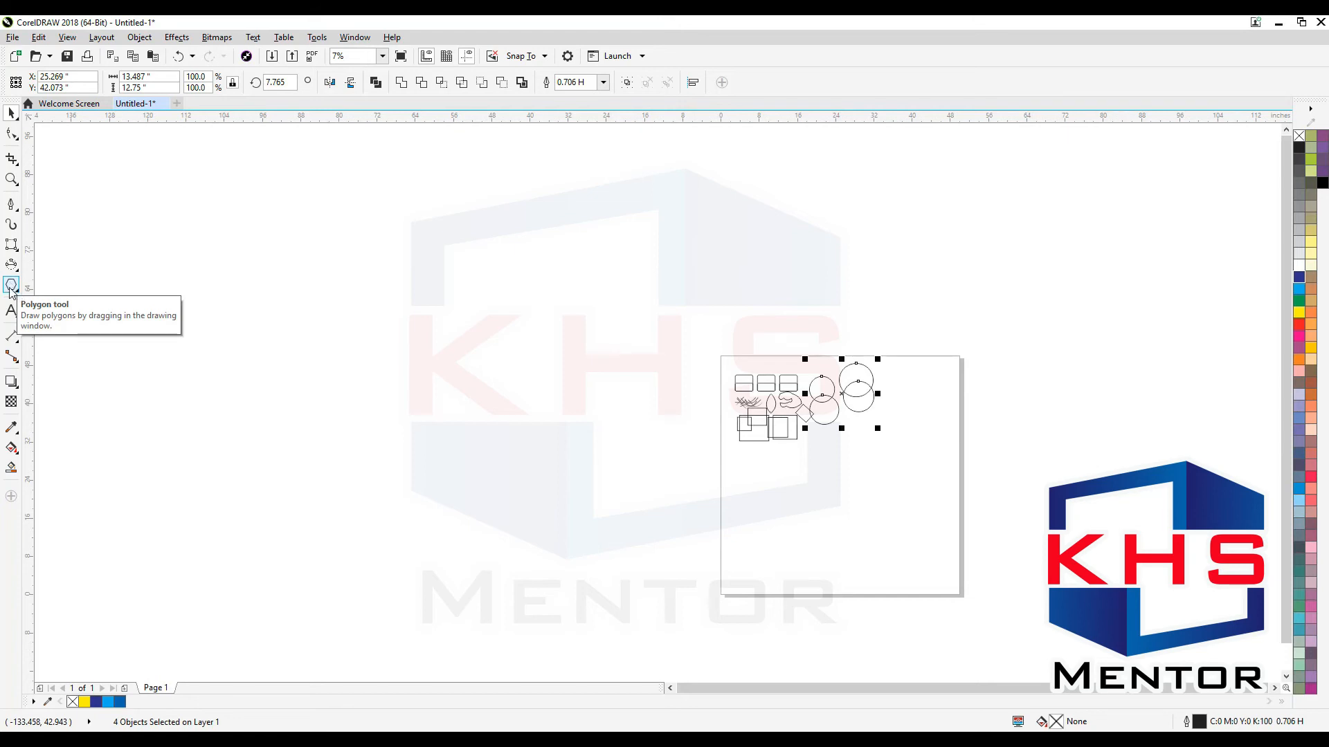
# Draw a six-sided polygon, size it to about 20.6 by 24.1 inches and place it below the circles.
pyautogui.click(11, 286)
pyautogui.moveTo(791, 461); pyautogui.dragTo(851, 529)
pyautogui.press('space')
pyautogui.moveTo(802, 452); pyautogui.dragTo(888, 466)
# Try pulling an edge midpoint of the hexagon outward with the Shape tool to form a star, and undo it.
pyautogui.moveTo(937, 404)
pyautogui.mouseDown()
pyautogui.moveTo(884, 464)
pyautogui.moveTo(937, 386)
pyautogui.moveTo(928, 398)
pyautogui.mouseUp()
pyautogui.press('F10')
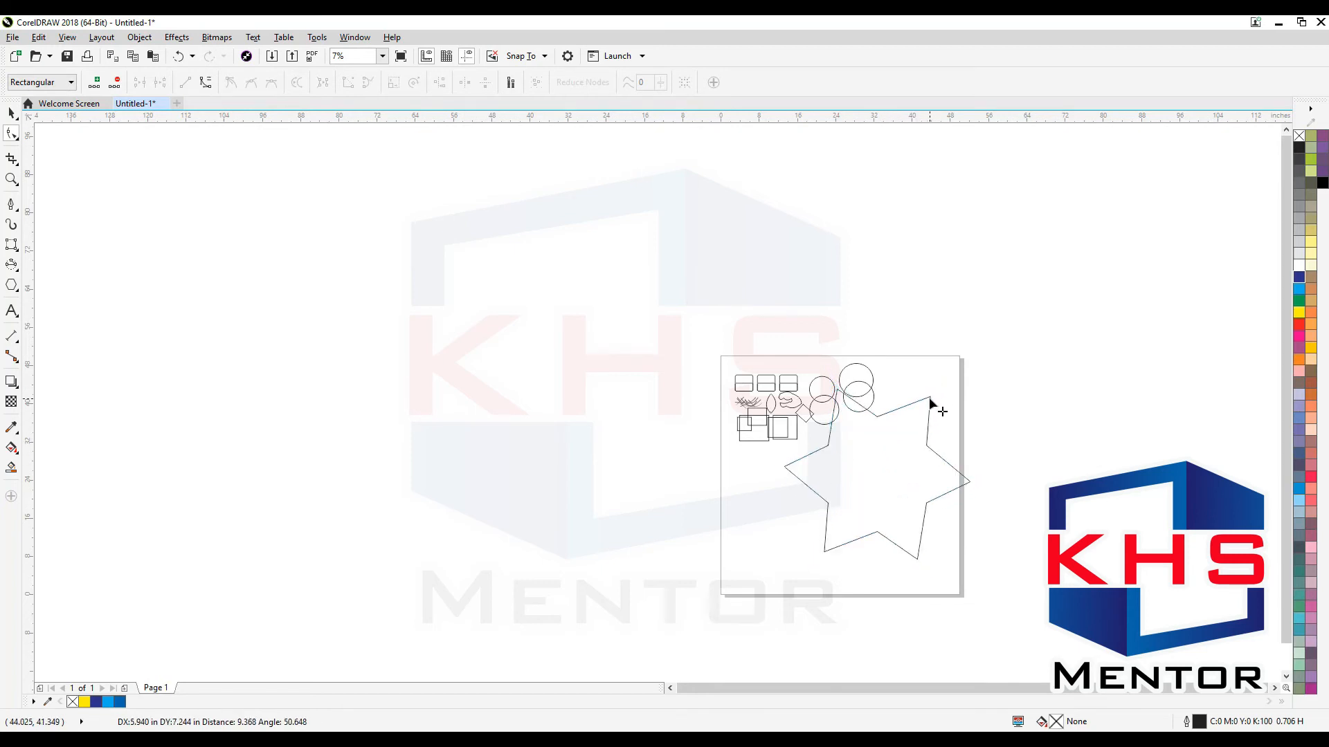
pyautogui.press('space')
pyautogui.moveTo(896, 445); pyautogui.dragTo(871, 480)
pyautogui.hotkey('ctrl', 'z')
pyautogui.hotkey('ctrl', 'z')
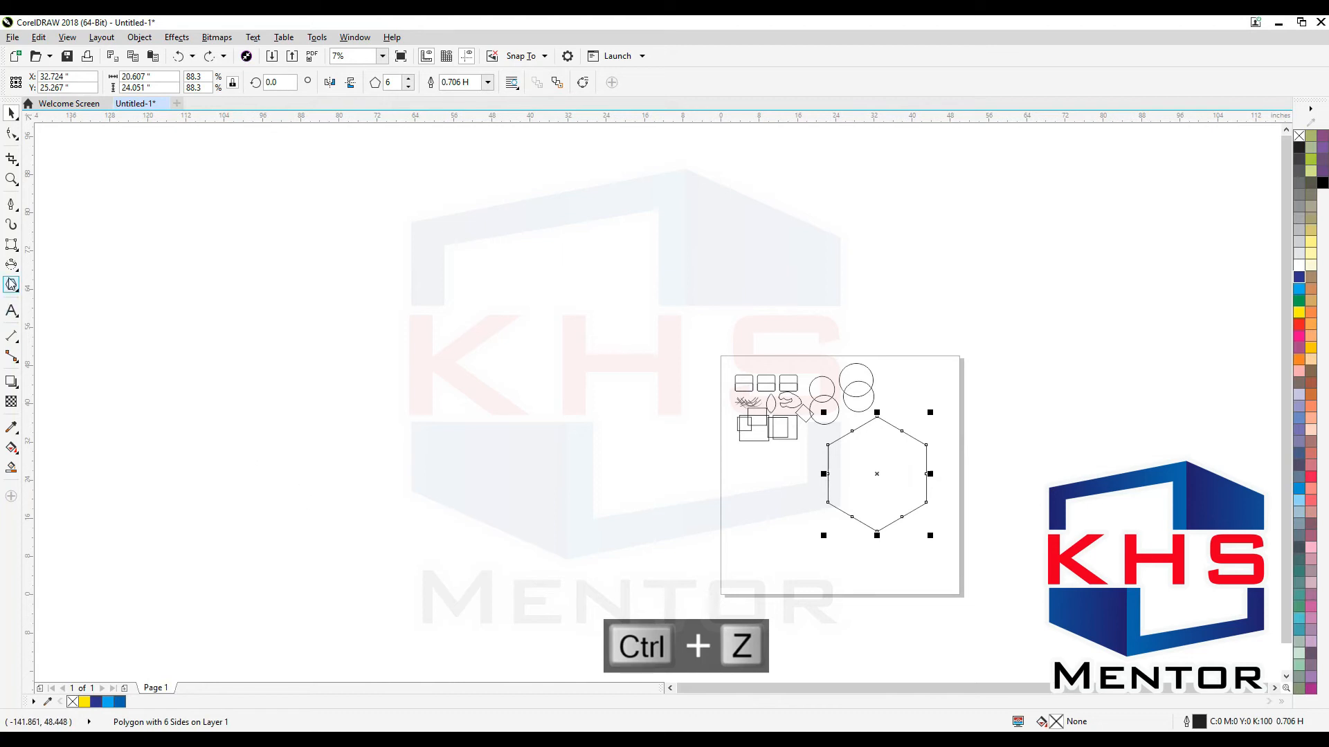
# Move the hexagon lower on the page, pull its edge midpoint outward into a twisted six-pointed star, and move the star over the page's right edge.
pyautogui.moveTo(882, 479); pyautogui.dragTo(804, 518)
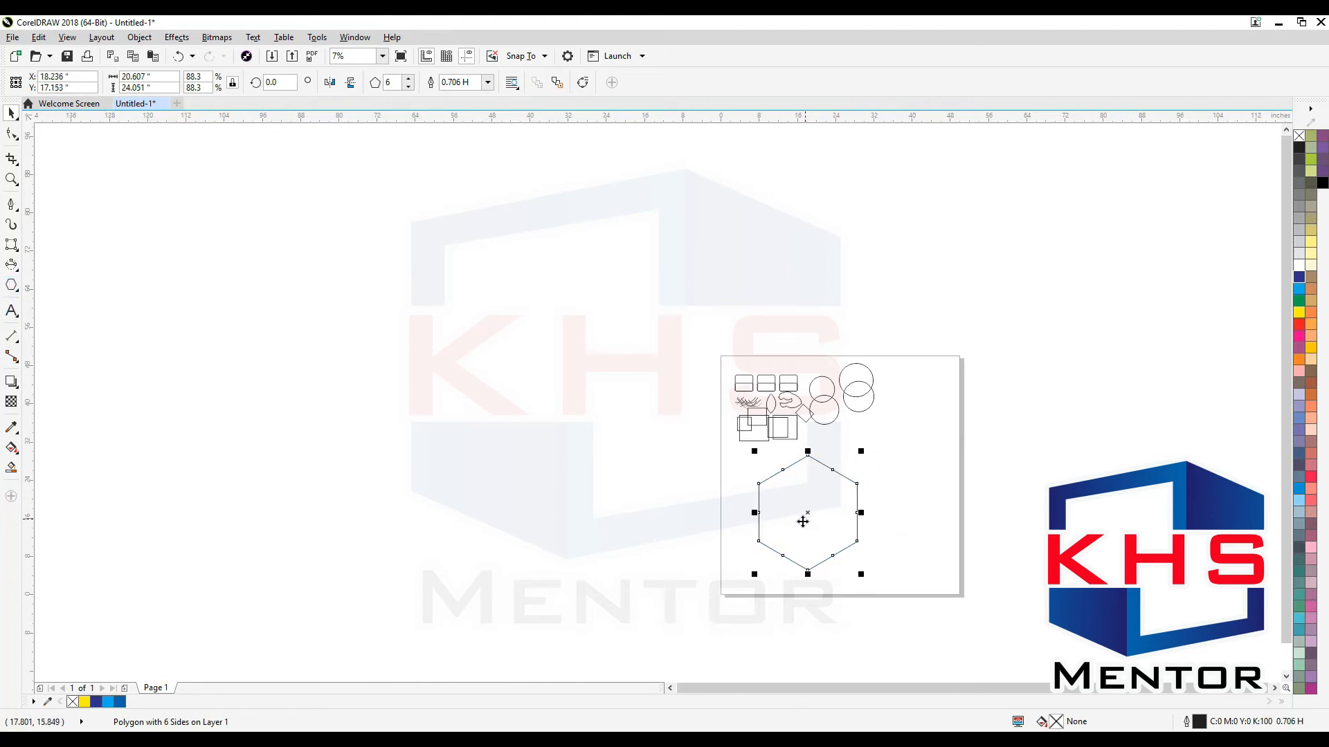
pyautogui.press('F10')
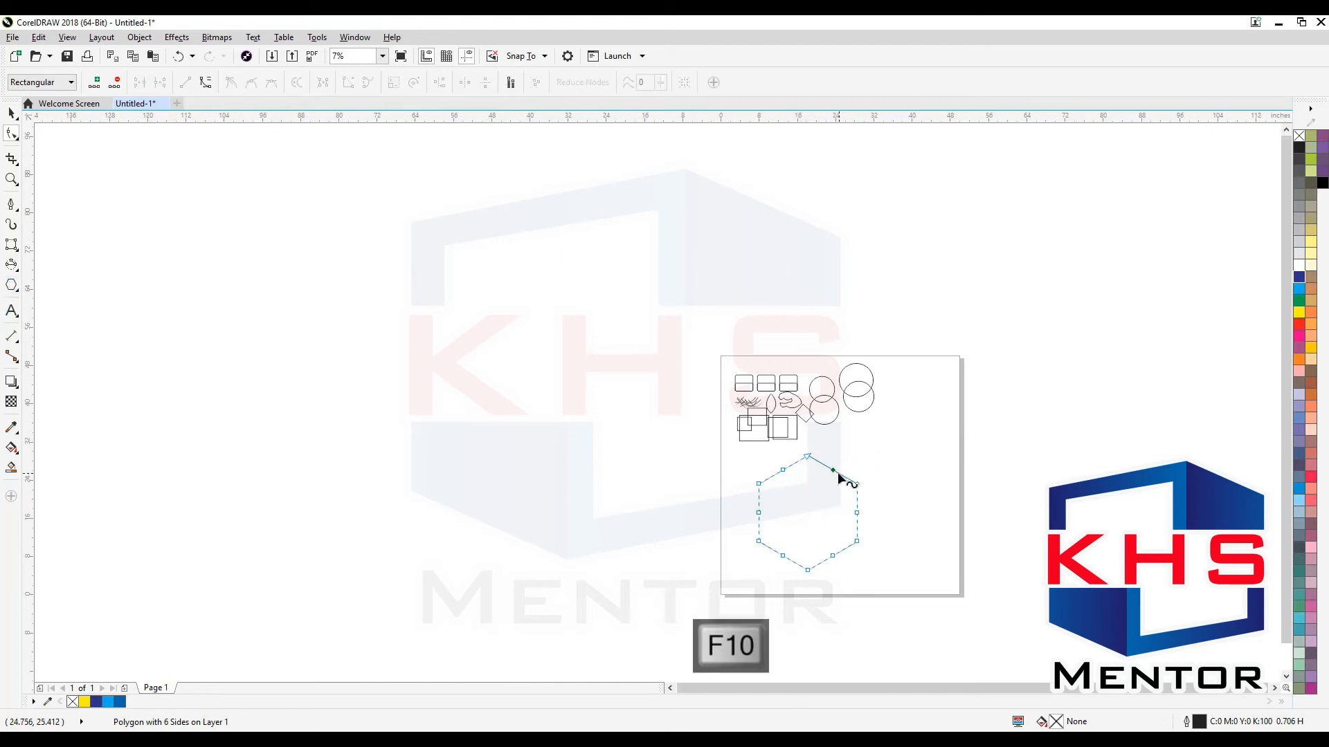
pyautogui.moveTo(833, 470); pyautogui.dragTo(880, 438)
pyautogui.press('space')
pyautogui.moveTo(829, 497); pyautogui.dragTo(960, 488)
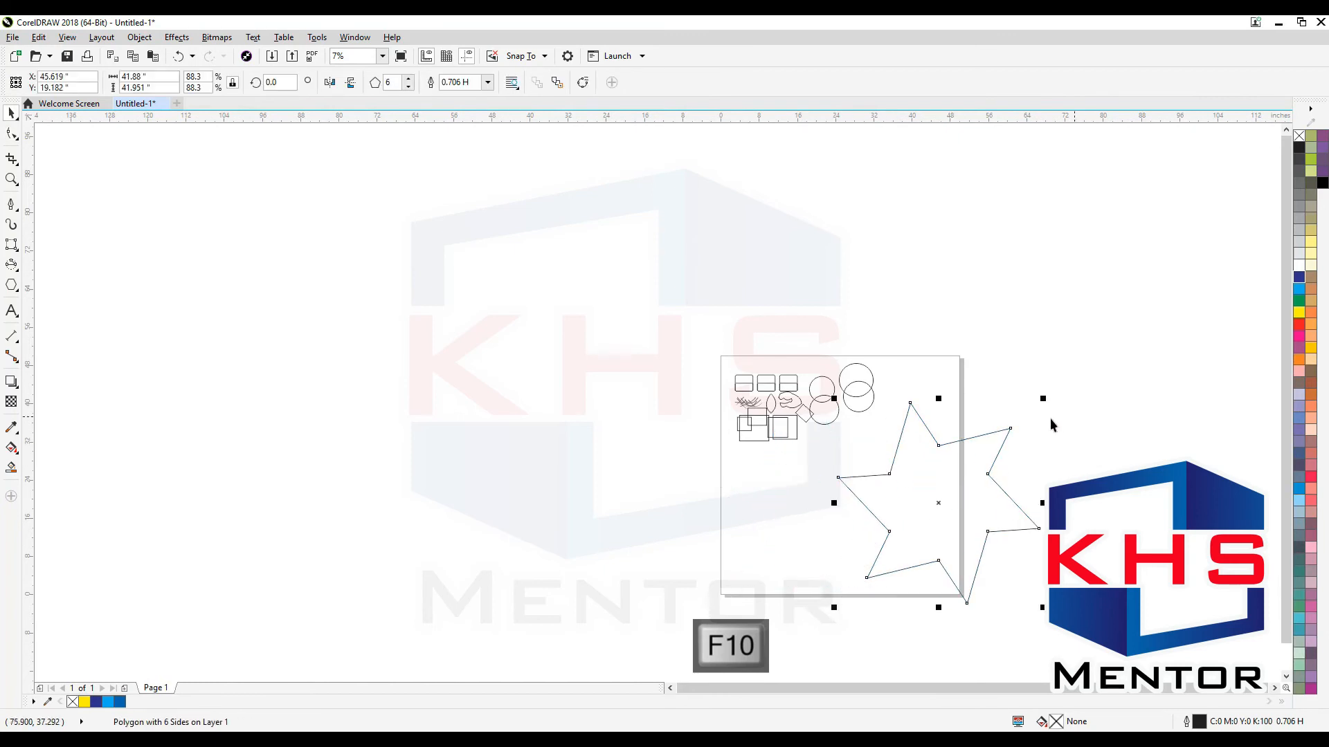
# Pull the star's inner corner nodes outward and scale the shape down to about 11.2 inches wide, below the circles.
pyautogui.press('F10')
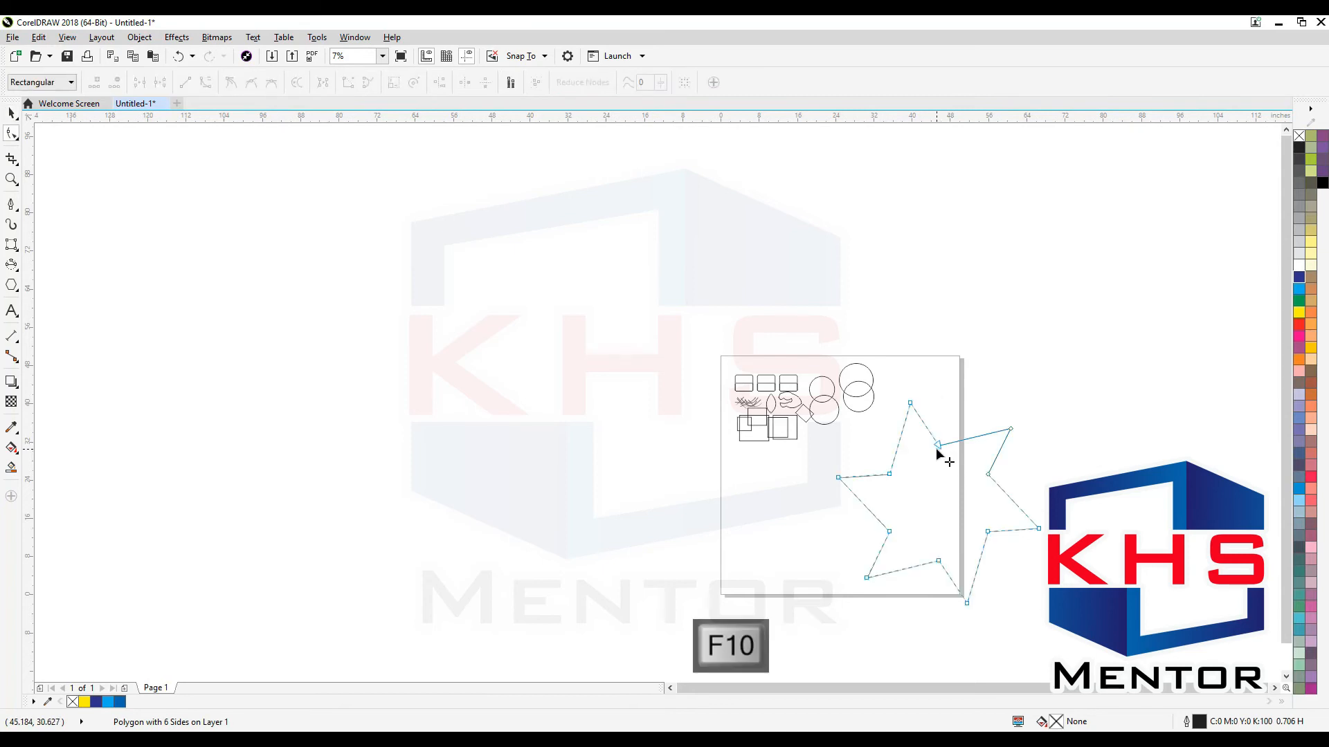
pyautogui.moveTo(939, 449); pyautogui.dragTo(919, 425)
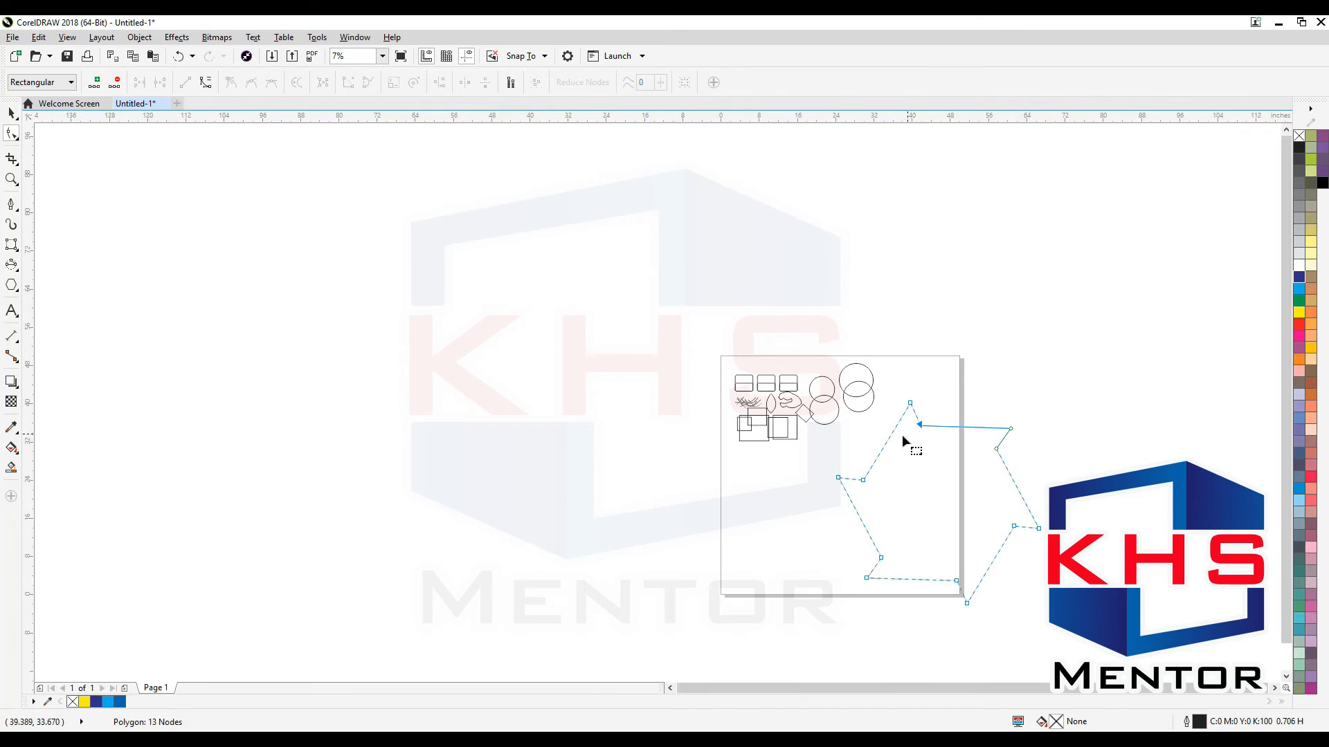
pyautogui.press('space')
pyautogui.moveTo(1043, 399); pyautogui.dragTo(901, 421)
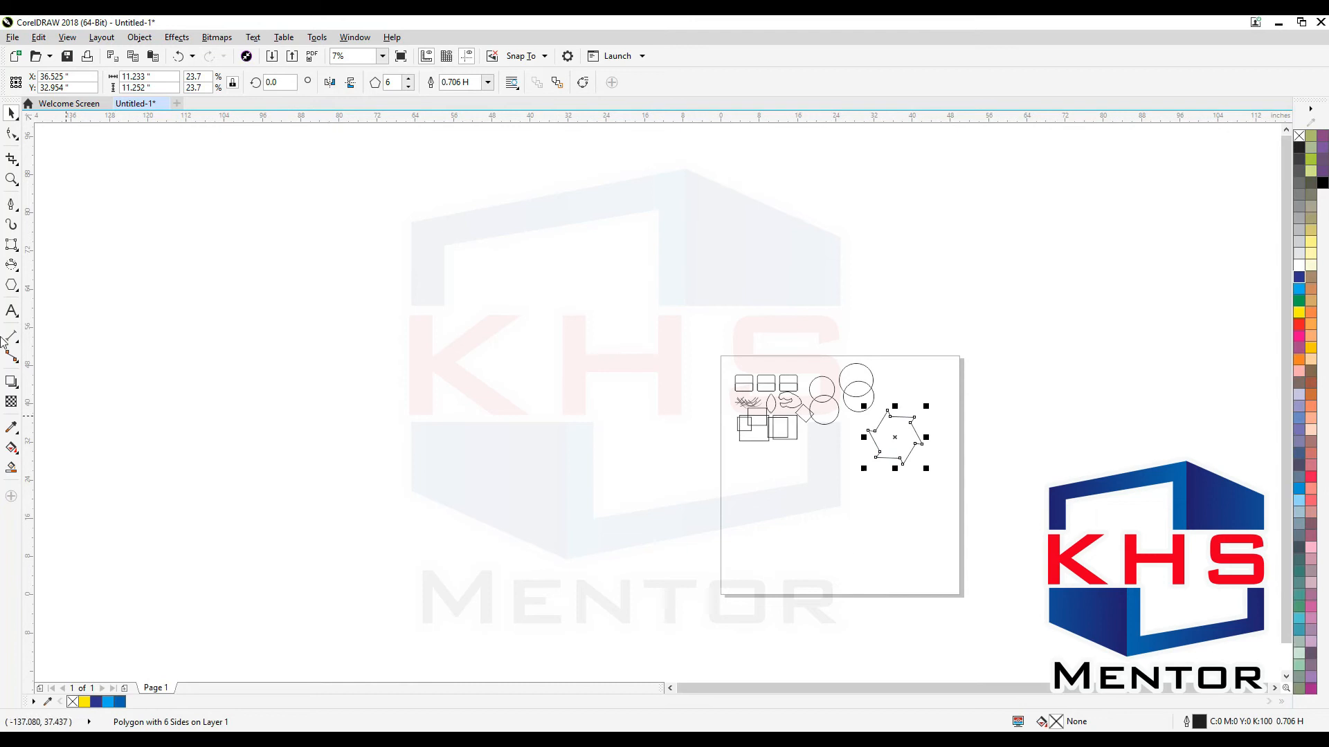
# Draw a radial effect with the Impact tool in the empty page area below the small rectangles.
pyautogui.click(16, 289)
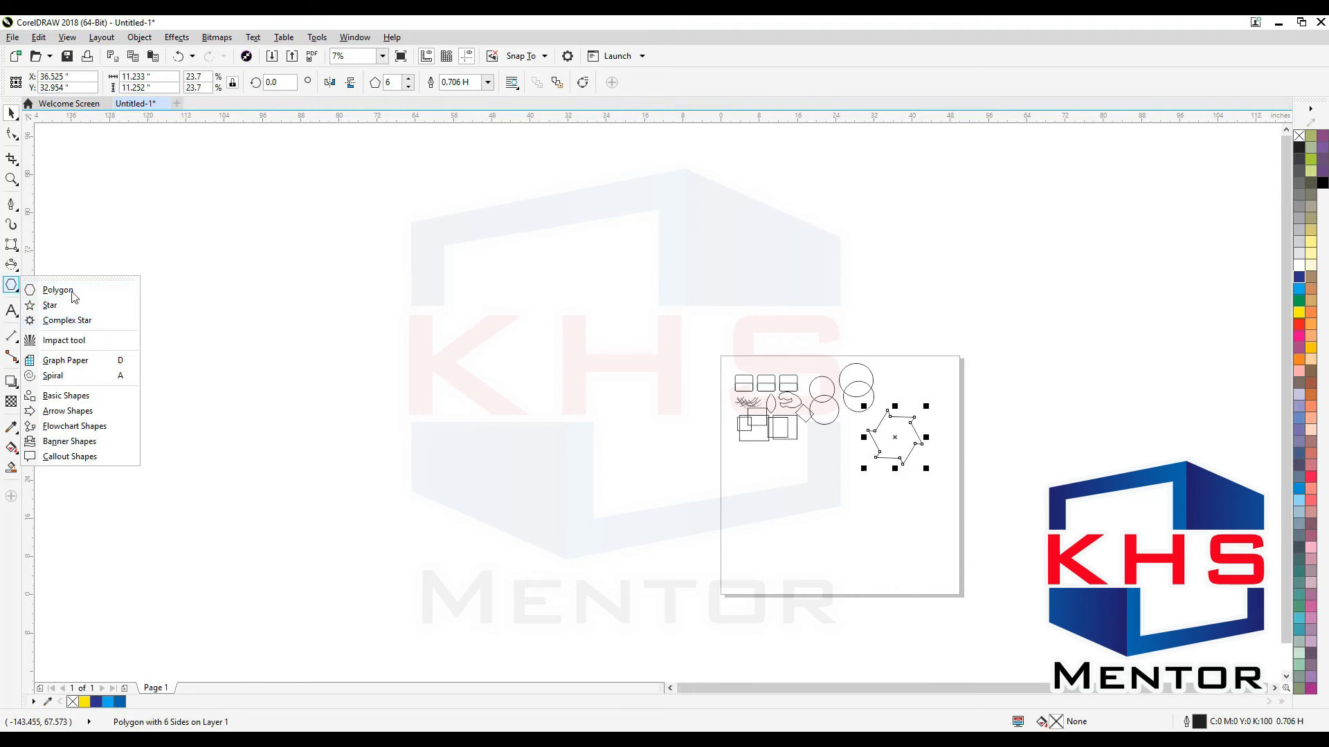
pyautogui.click(68, 350)
pyautogui.press('F2')
pyautogui.moveTo(593, 321); pyautogui.dragTo(1031, 626)
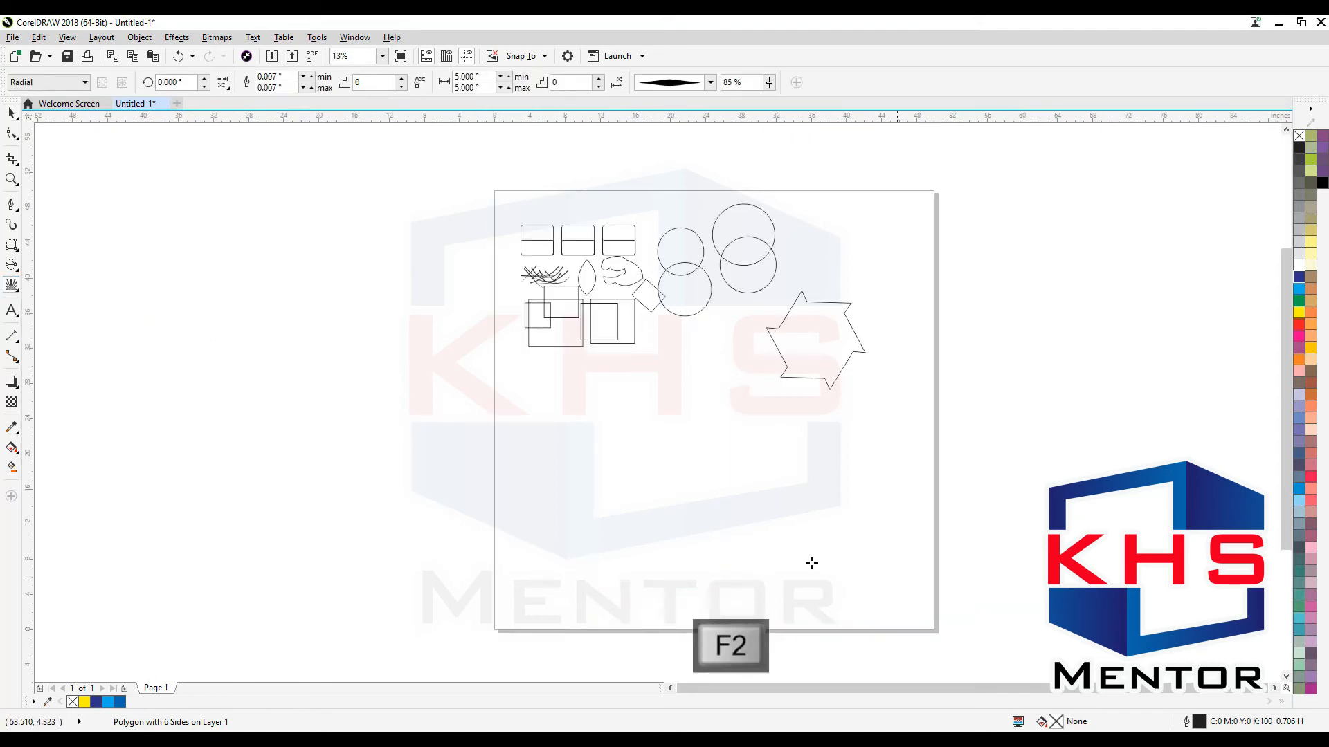
pyautogui.moveTo(564, 389); pyautogui.dragTo(679, 505)
pyautogui.moveTo(653, 447); pyautogui.dragTo(774, 535)
# Examine the thin radial lines of the impact shape up close.
pyautogui.press('F2')
pyautogui.moveTo(725, 373); pyautogui.dragTo(616, 487)
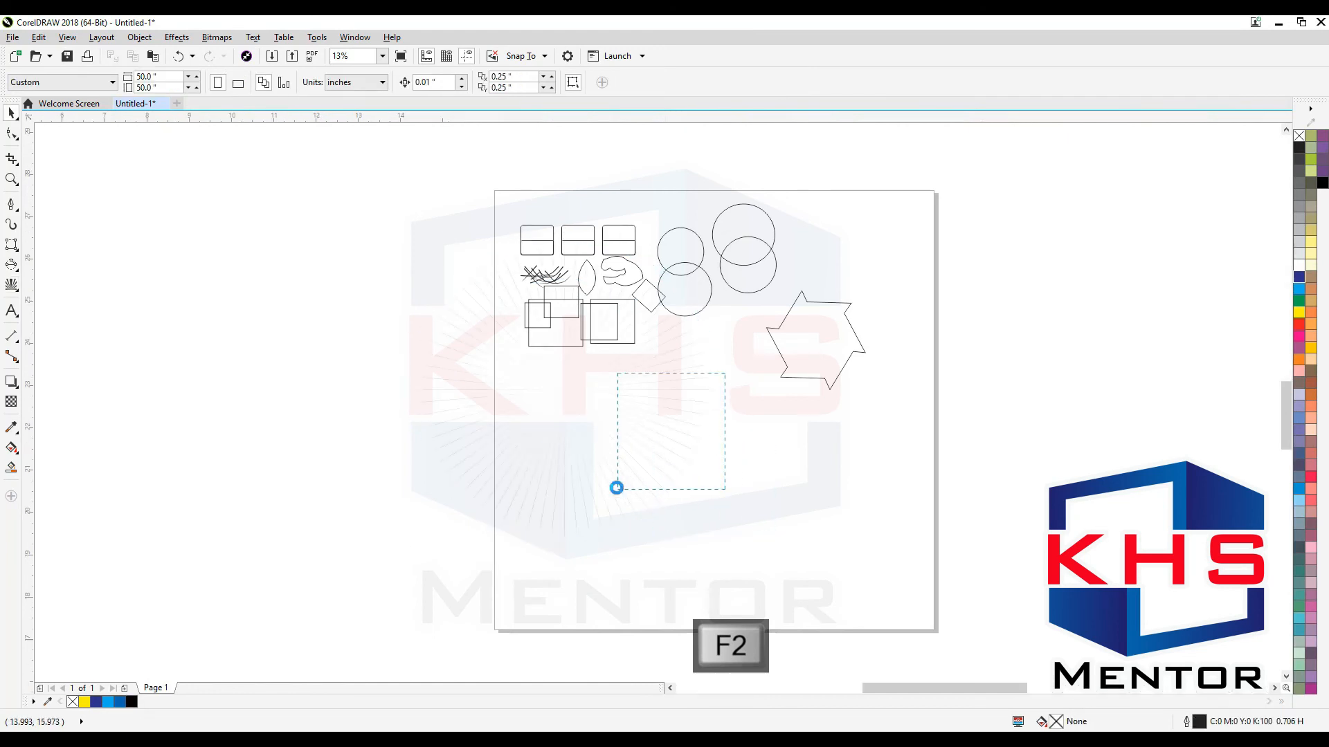
pyautogui.press('F2')
pyautogui.press('F3')
pyautogui.press('F3')
pyautogui.press('F3')
pyautogui.press('F3')
pyautogui.press('F2')
pyautogui.moveTo(572, 366); pyautogui.dragTo(692, 481)
pyautogui.press('F2')
pyautogui.click(386, 614)
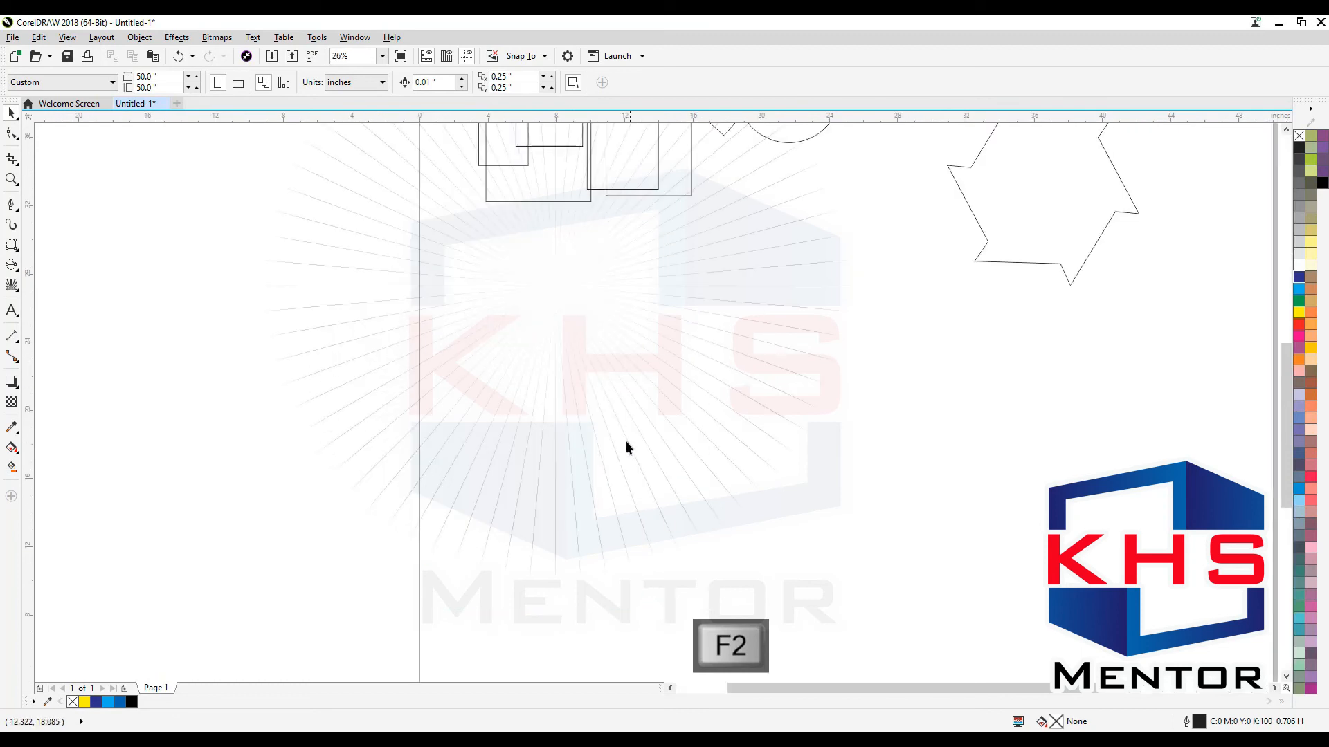
# Move the impact shape off the page to the empty area on its left.
pyautogui.press('F3')
pyautogui.click(485, 422)
pyautogui.press('F2')
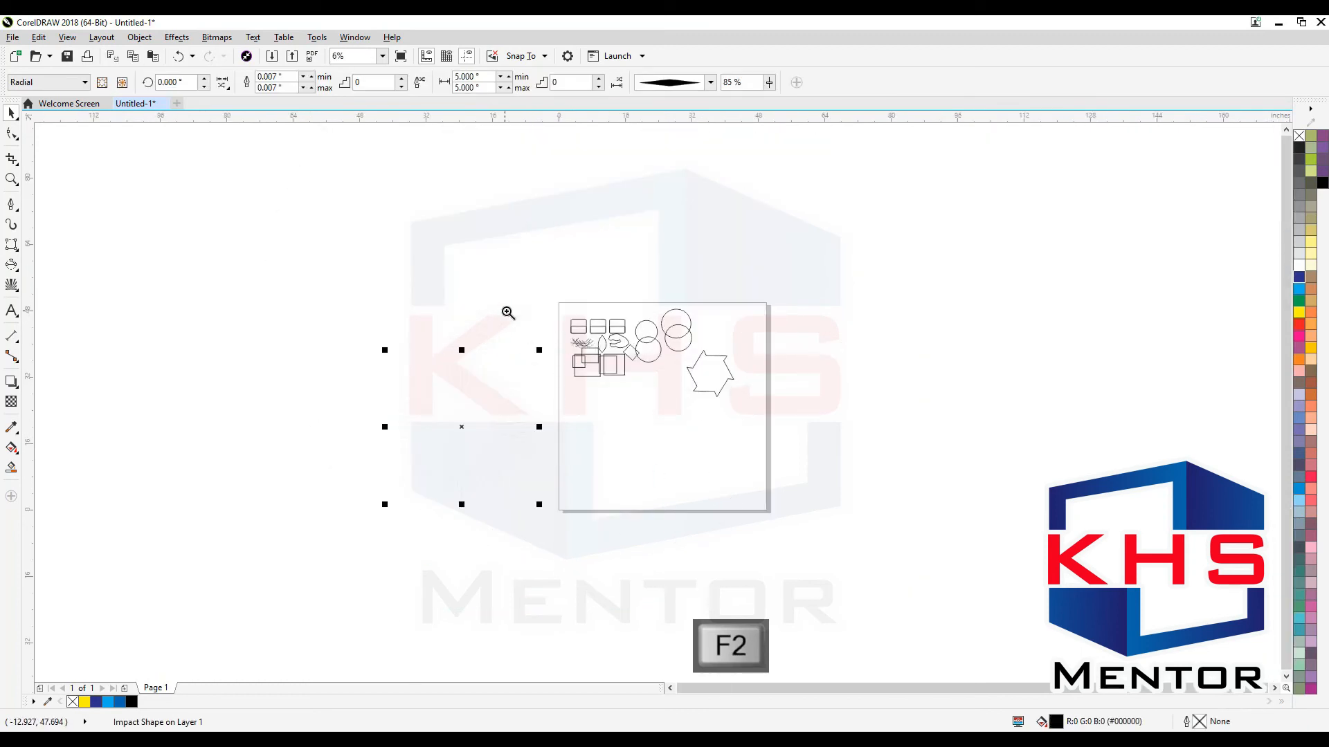
pyautogui.moveTo(505, 309); pyautogui.dragTo(694, 492)
# Draw a square about 22 inches wide below the small rectangles and fill it with dark blue.
pyautogui.press('F6')
pyautogui.moveTo(600, 362); pyautogui.dragTo(869, 564)
pyautogui.press('space')
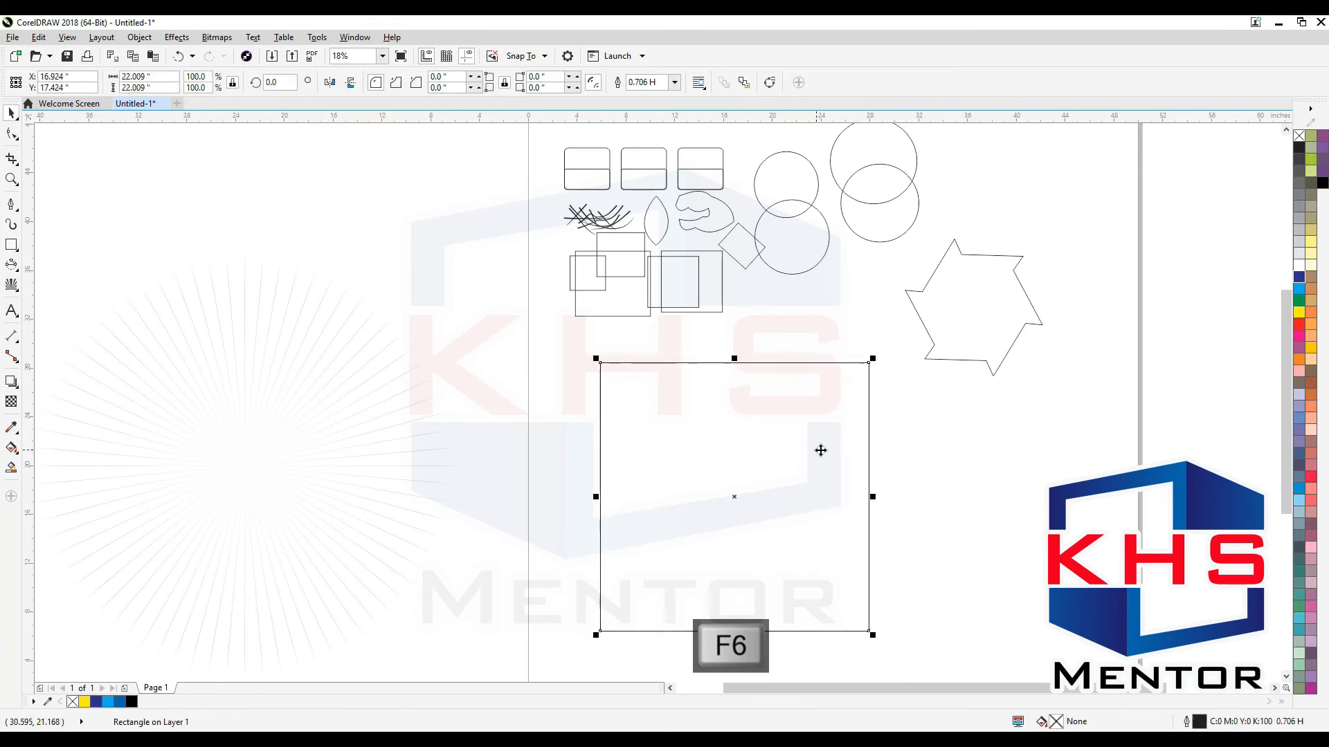
pyautogui.click(1299, 276)
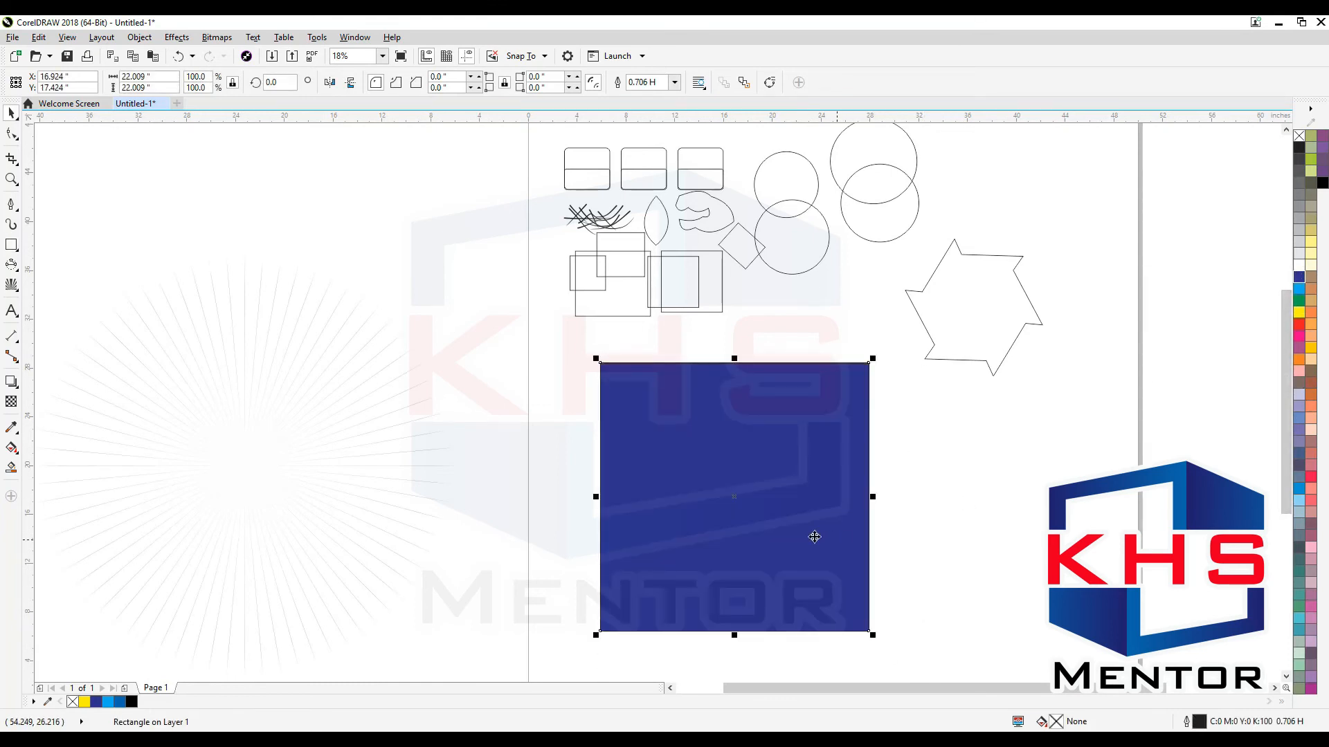
pyautogui.press('space')
# Select the impact shape beside the page and scale it down around its centre to fit inside the blue square.
pyautogui.click(311, 351)
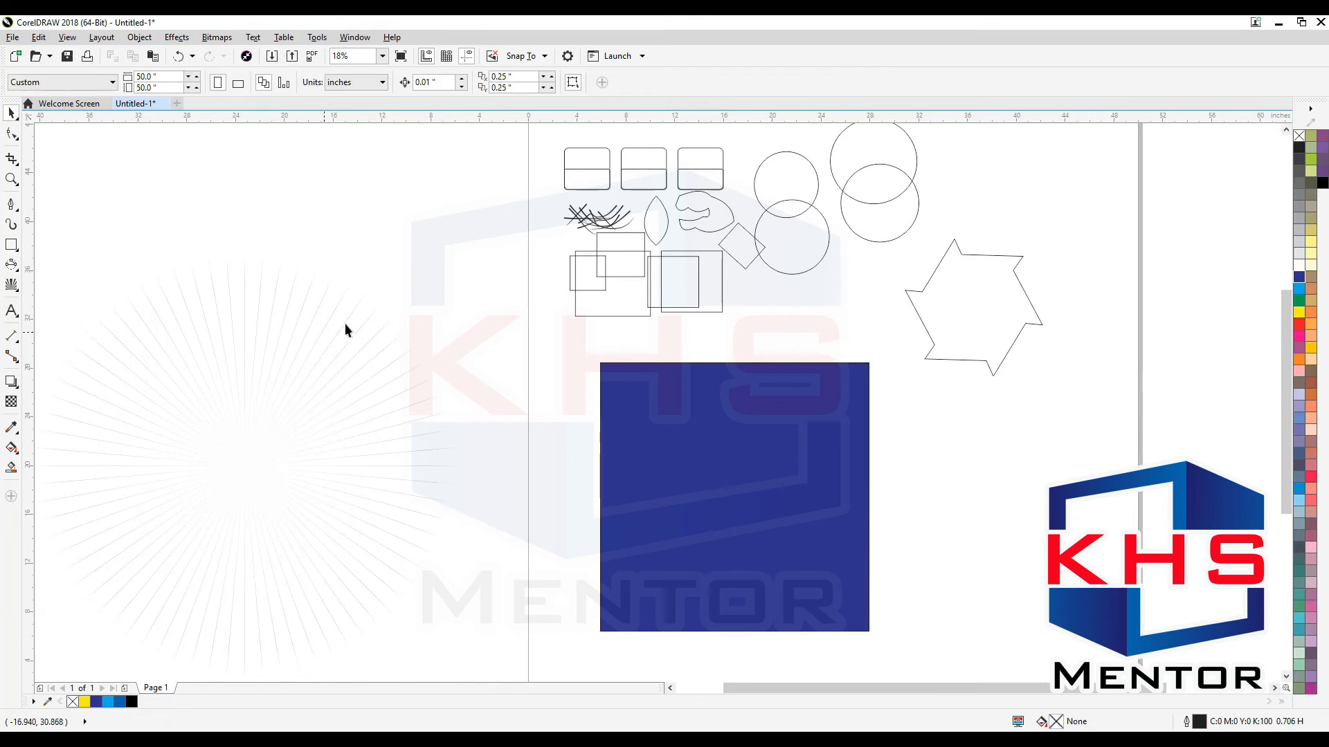
pyautogui.press('F3')
pyautogui.moveTo(135, 549); pyautogui.dragTo(92, 653)
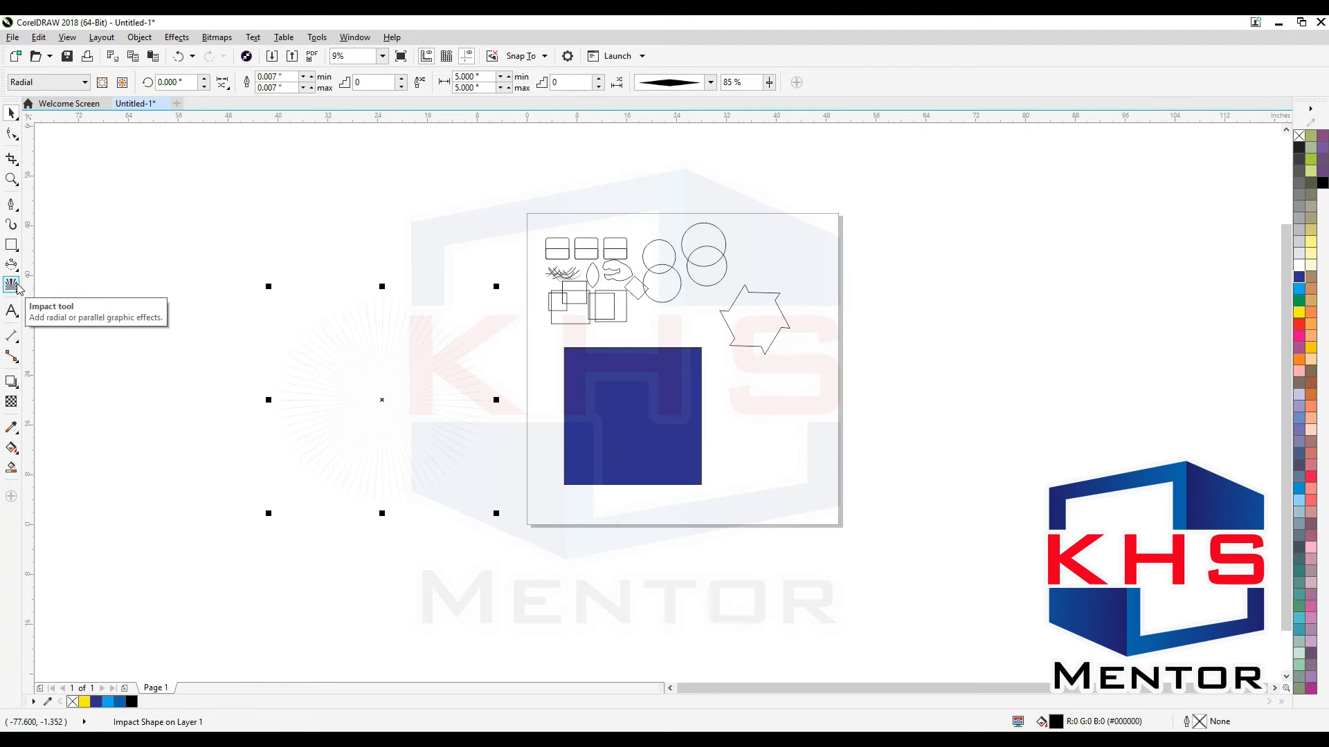
pyautogui.moveTo(496, 287); pyautogui.dragTo(453, 330)
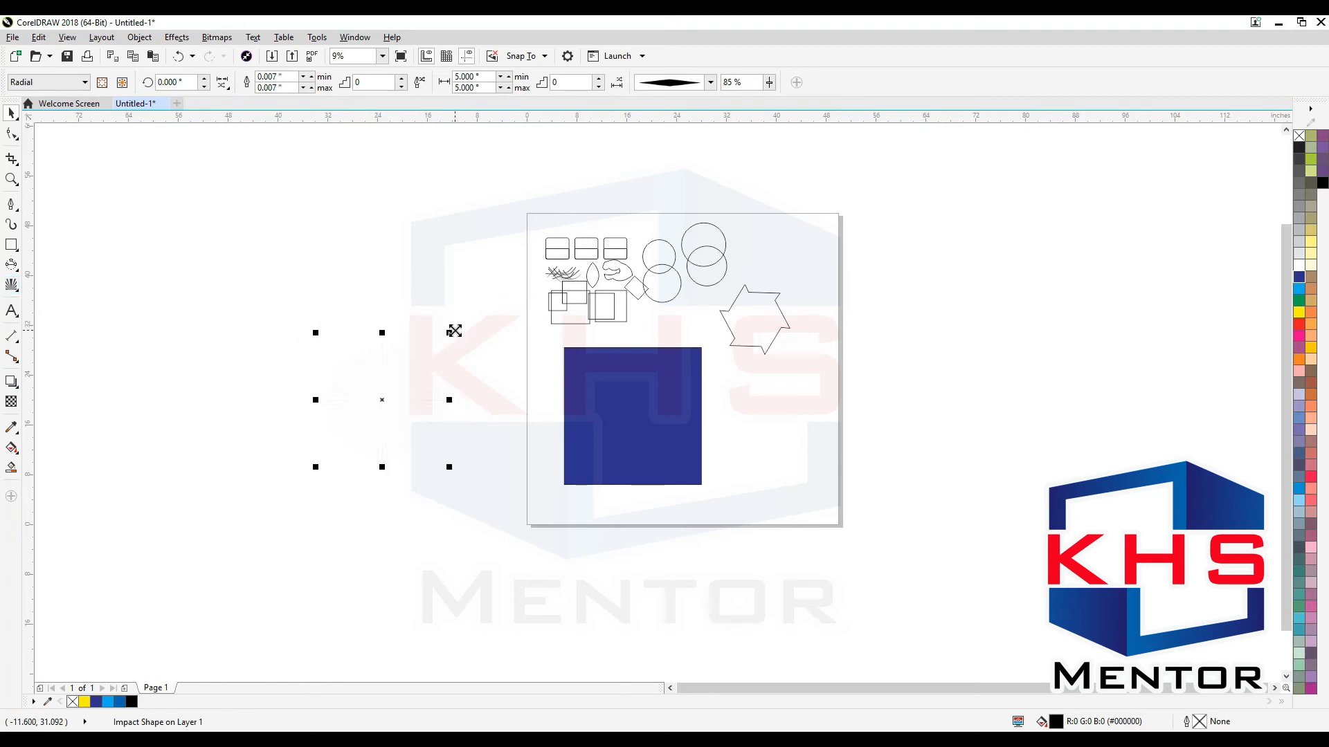
# Centre the impact shape on the dark blue square and inspect the result up close.
pyautogui.keyDown('shift'); pyautogui.click(629, 426); pyautogui.keyUp('shift')
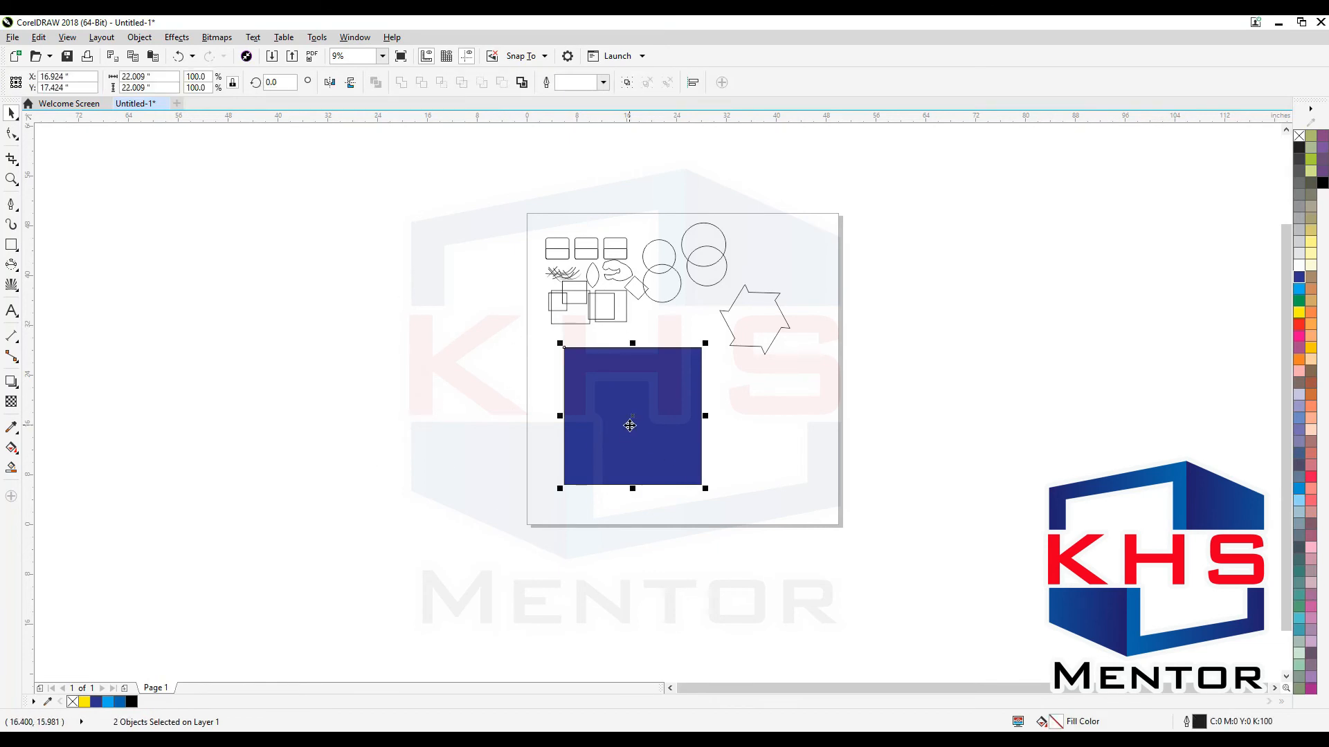
pyautogui.hotkey('shift', 'F2')
pyautogui.press('Escape')
pyautogui.press('F2')
pyautogui.moveTo(844, 193); pyautogui.dragTo(543, 318)
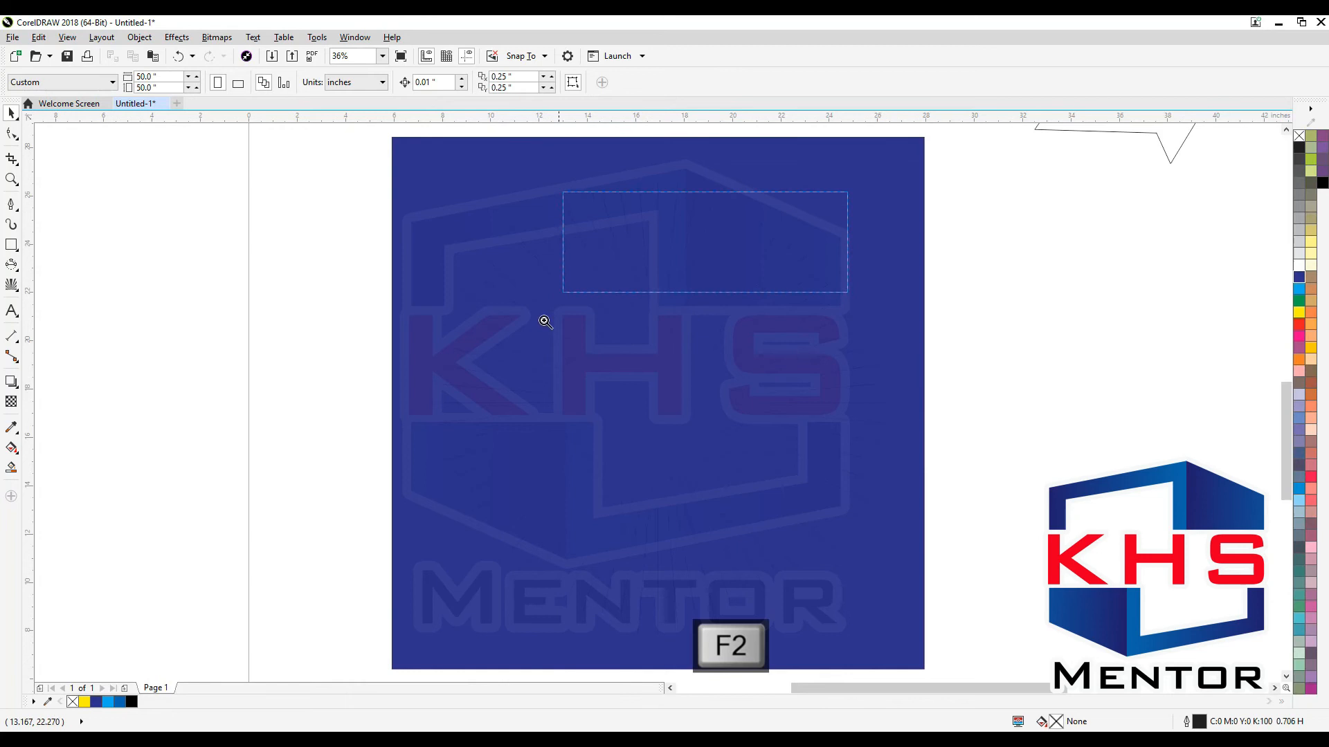
# Select the impact shape on the dark blue square and fill it with white.
pyautogui.press('F3')
pyautogui.press('F3')
pyautogui.press('F3')
pyautogui.press('F2')
pyautogui.moveTo(828, 285); pyautogui.dragTo(463, 479)
pyautogui.click(688, 305)
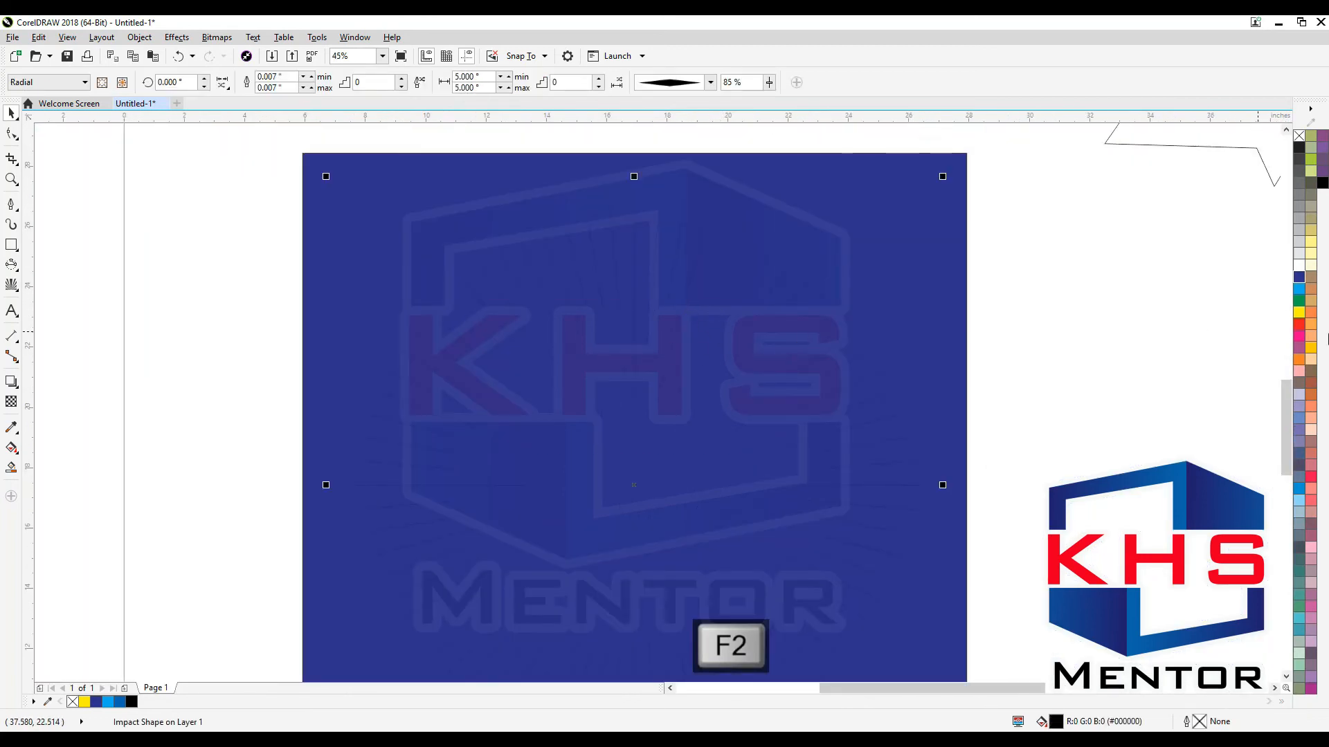
pyautogui.click(1300, 313)
pyautogui.click(1300, 262)
# Rotate the impact shape's radial lines by 15 degrees and preview the drawing in full screen.
pyautogui.click(204, 78)
pyautogui.click(204, 78)
pyautogui.click(204, 78)
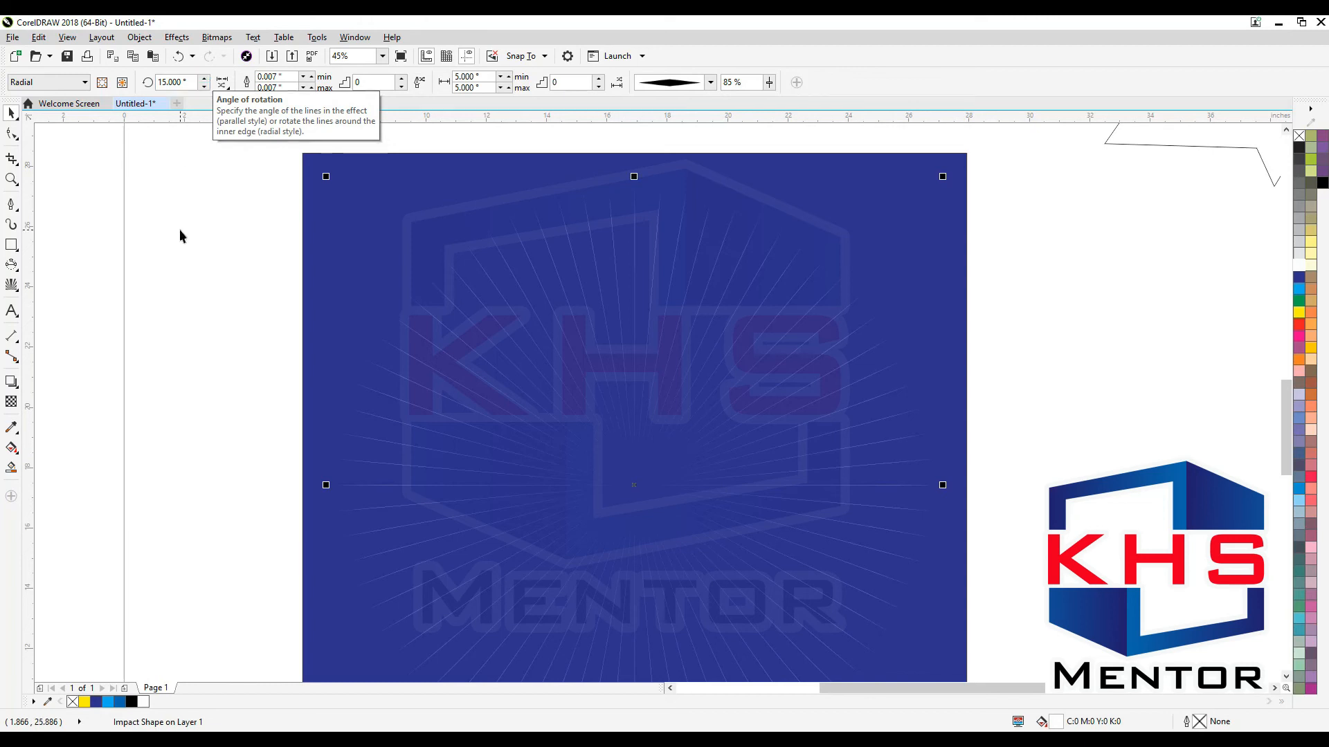
pyautogui.press('F9')
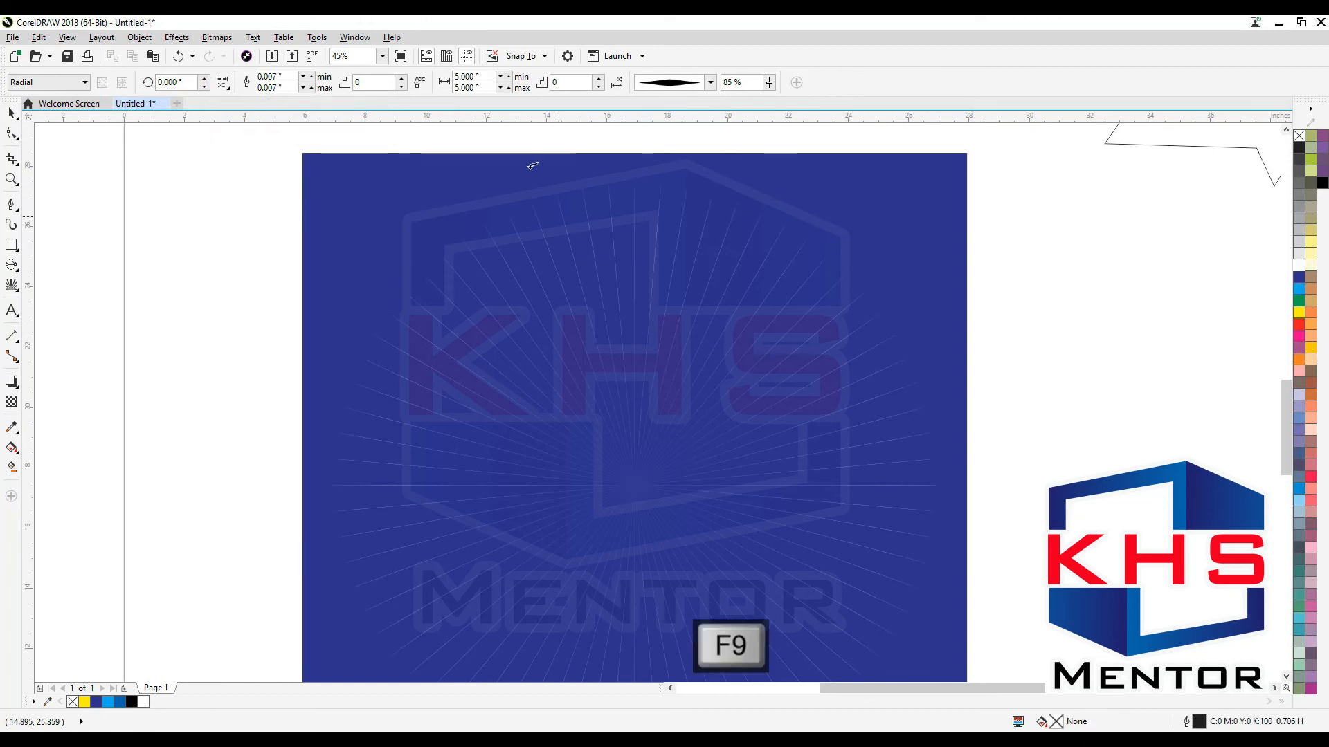
# Scale the blue square and its impact shape down together to about 7.86 inches wide and move them to the page's upper-right corner.
pyautogui.press('F3')
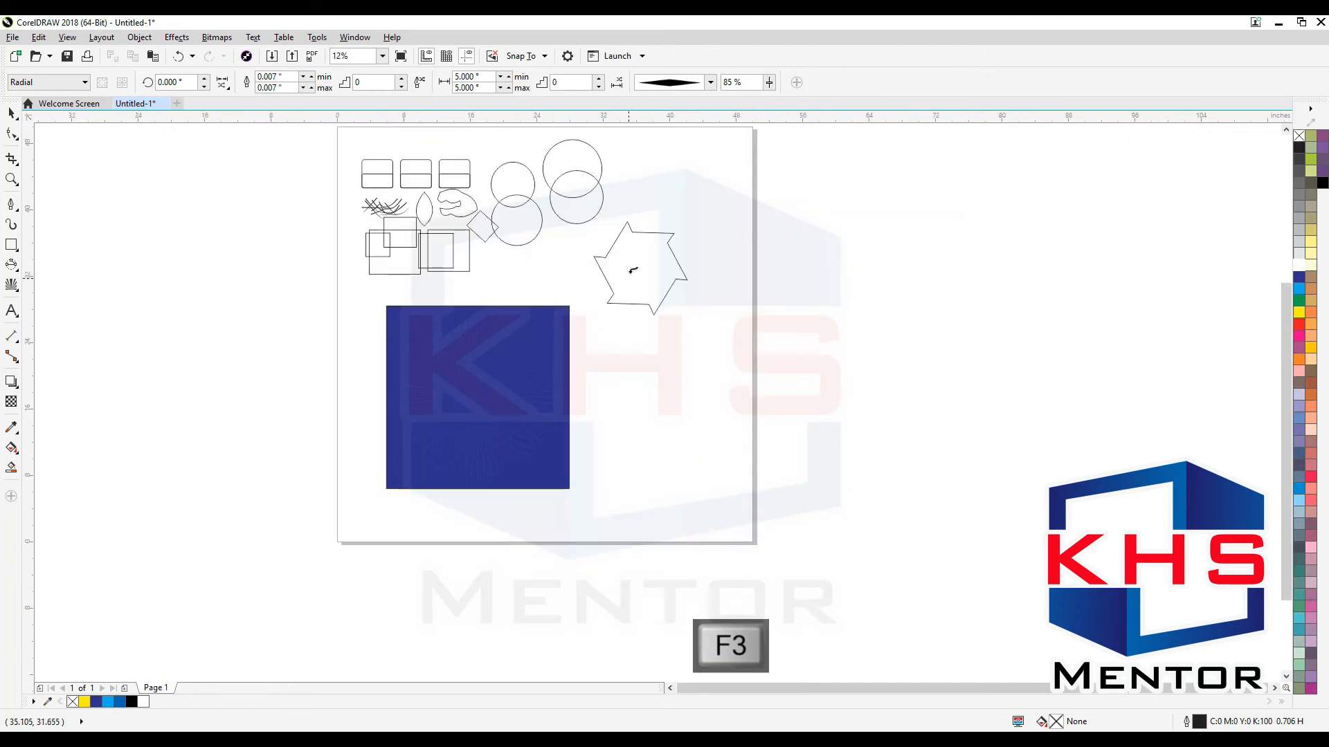
pyautogui.moveTo(594, 274); pyautogui.dragTo(231, 552)
pyautogui.moveTo(573, 492); pyautogui.dragTo(514, 417)
pyautogui.moveTo(588, 288); pyautogui.dragTo(336, 505)
pyautogui.moveTo(576, 496); pyautogui.dragTo(696, 193)
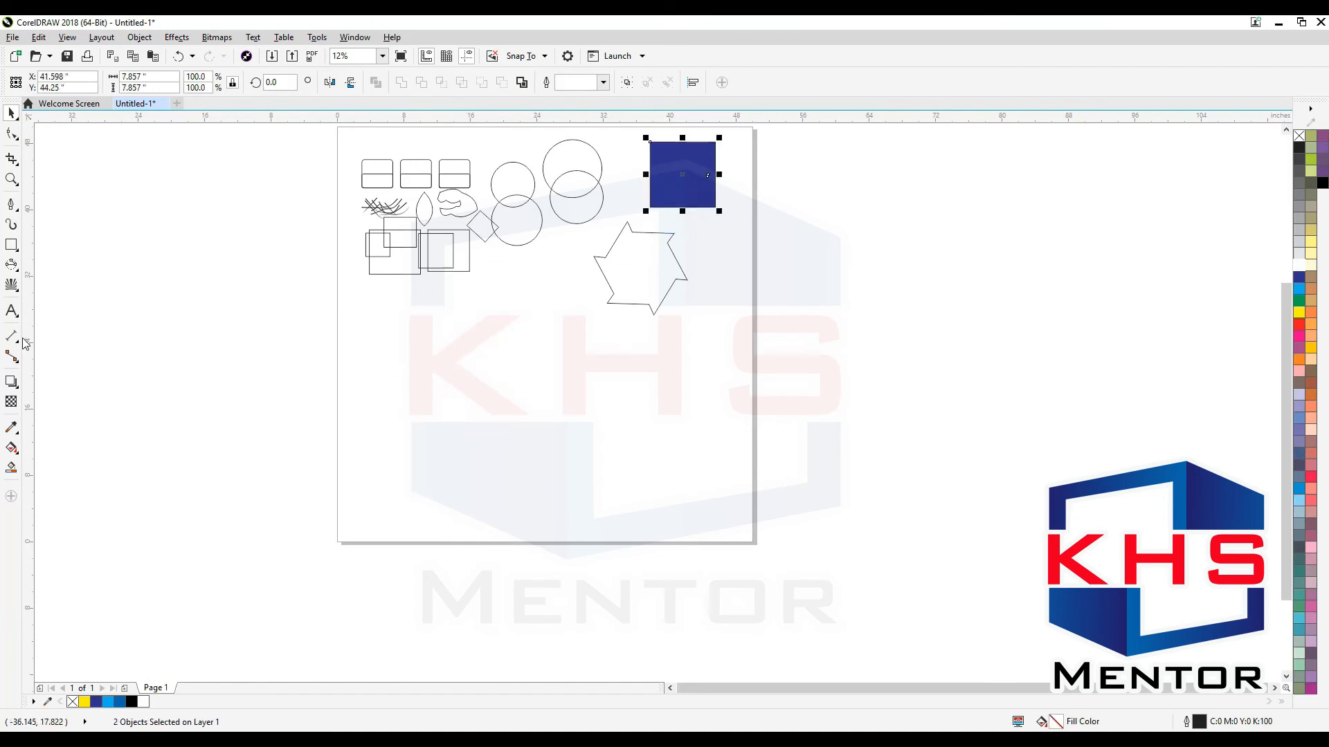
# Add the artistic text "the man is a social animal" in the empty area of the page below the shapes.
pyautogui.click(14, 316)
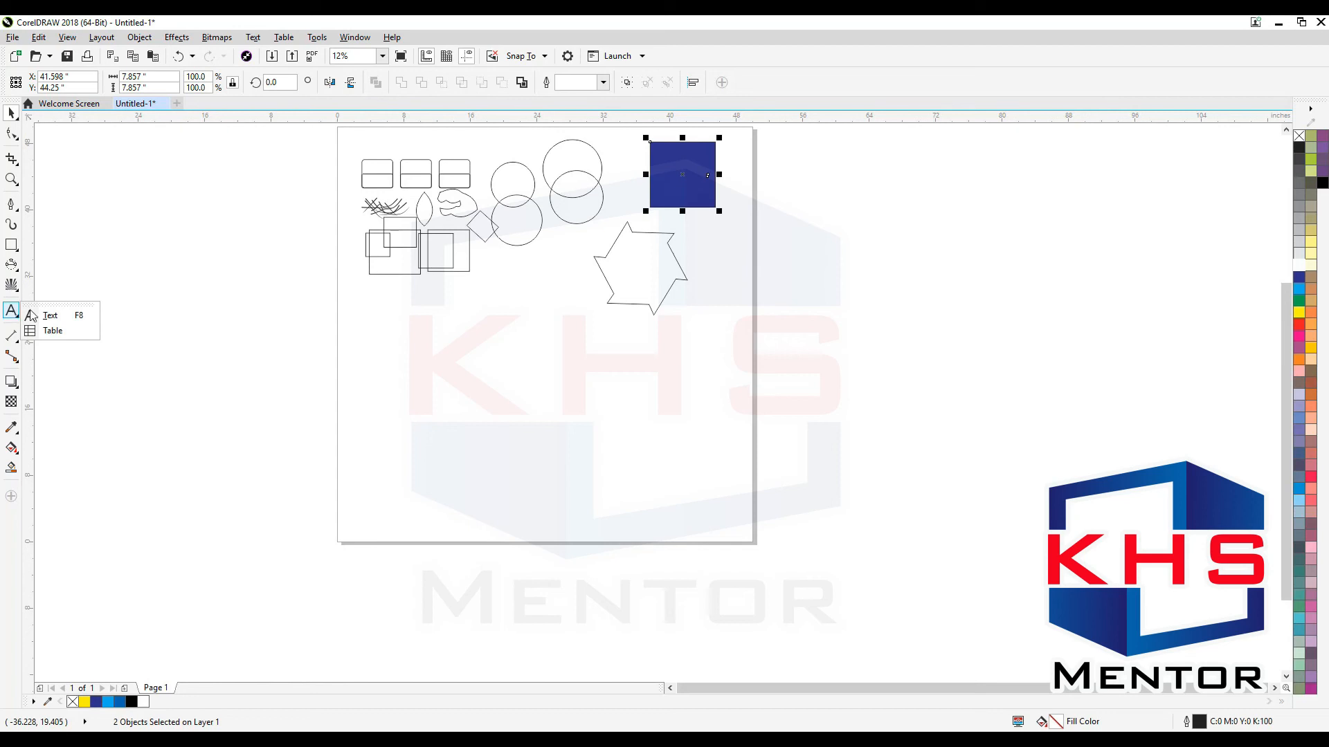
pyautogui.click(32, 316)
pyautogui.press('F2')
pyautogui.moveTo(312, 243); pyautogui.dragTo(578, 465)
pyautogui.click(470, 386)
pyautogui.moveTo(434, 274); pyautogui.dragTo(827, 653)
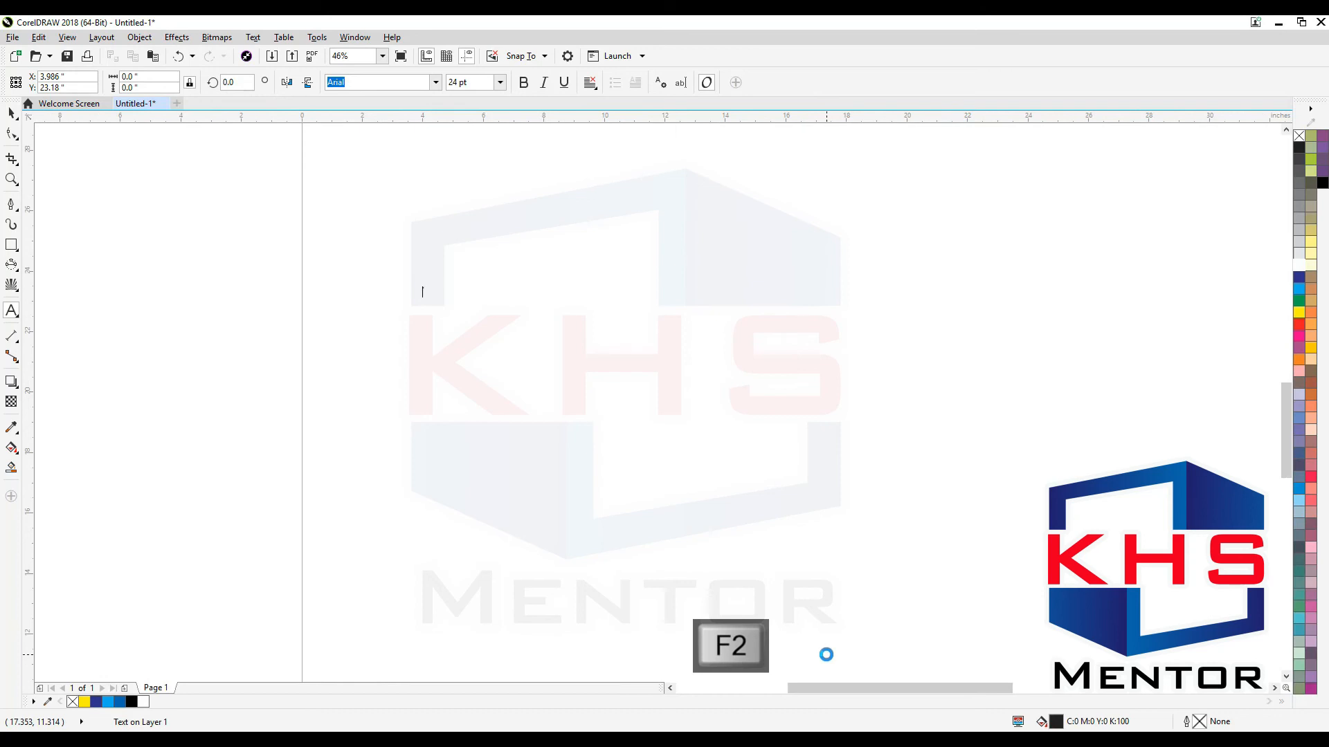
pyautogui.write('the man is  a social animal')
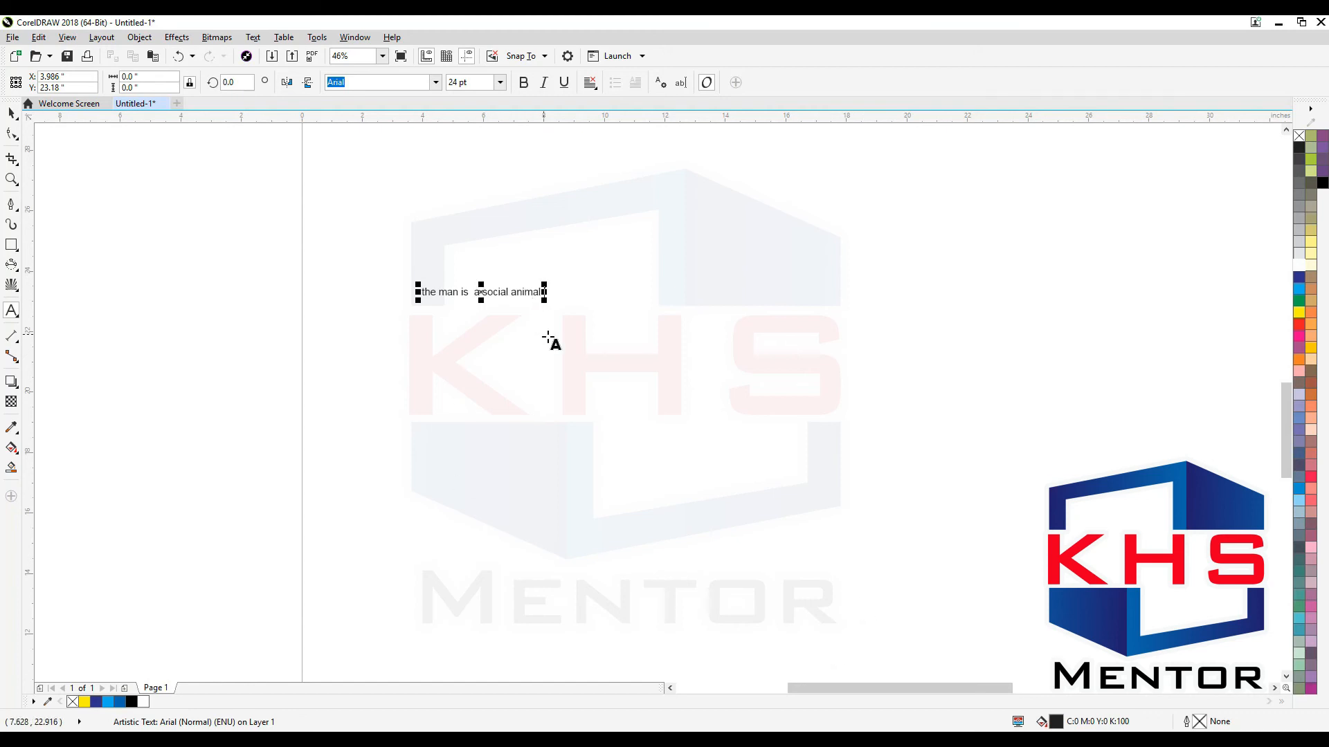
# Scale the text up to about 14.4 inches wide and set its font to Arial Black.
pyautogui.click(9, 113)
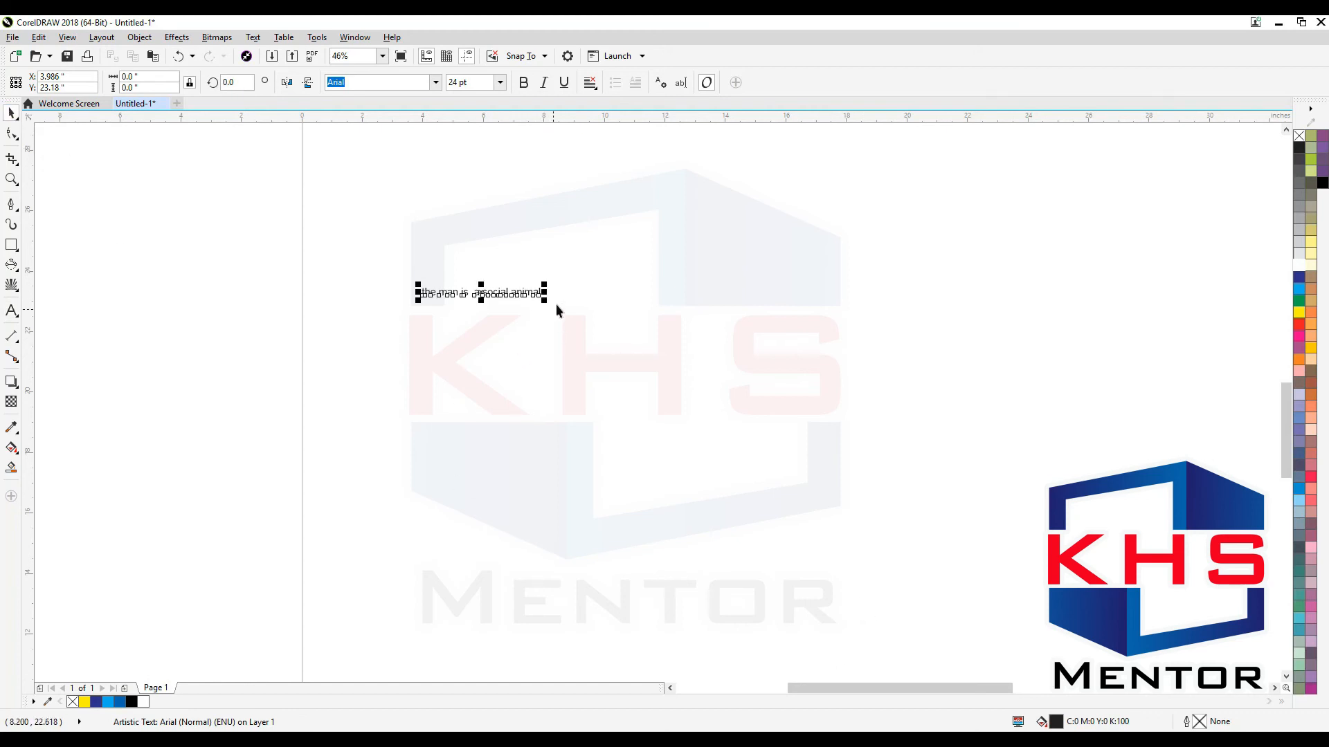
pyautogui.moveTo(544, 300); pyautogui.dragTo(724, 297)
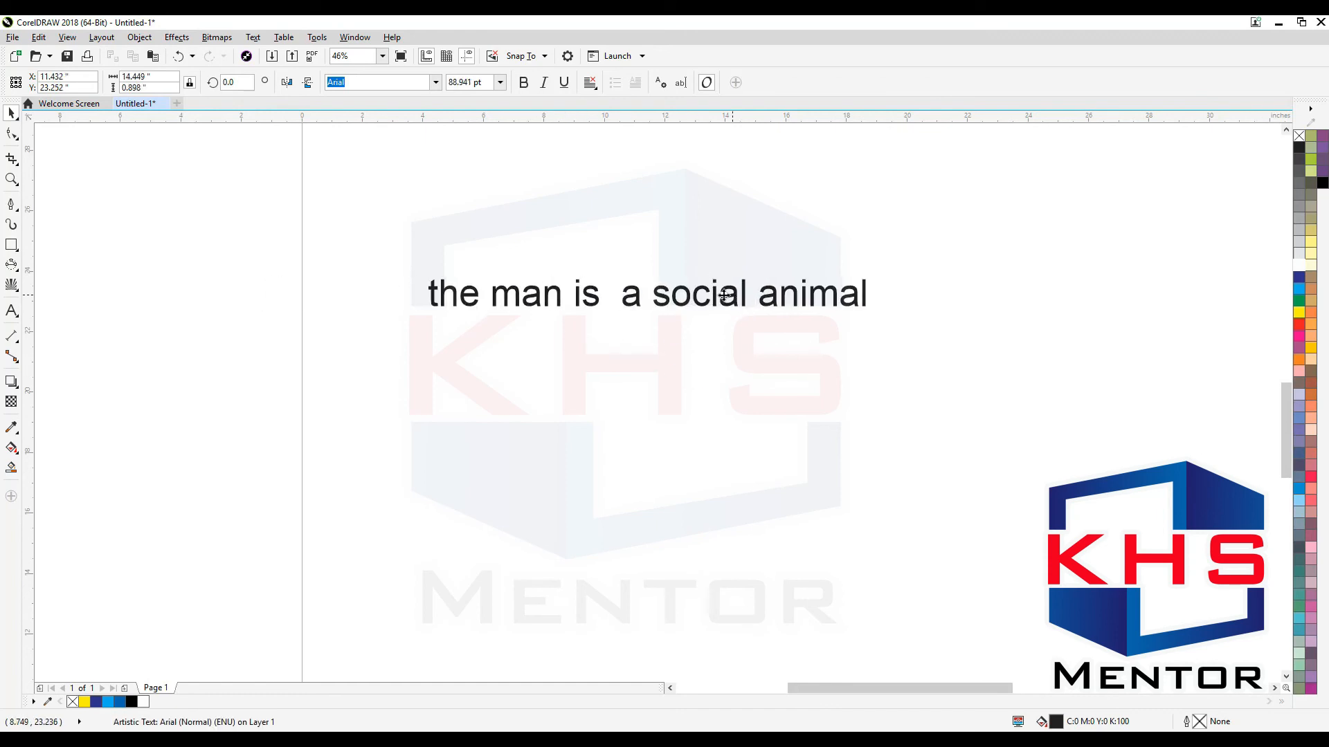
pyautogui.click(436, 82)
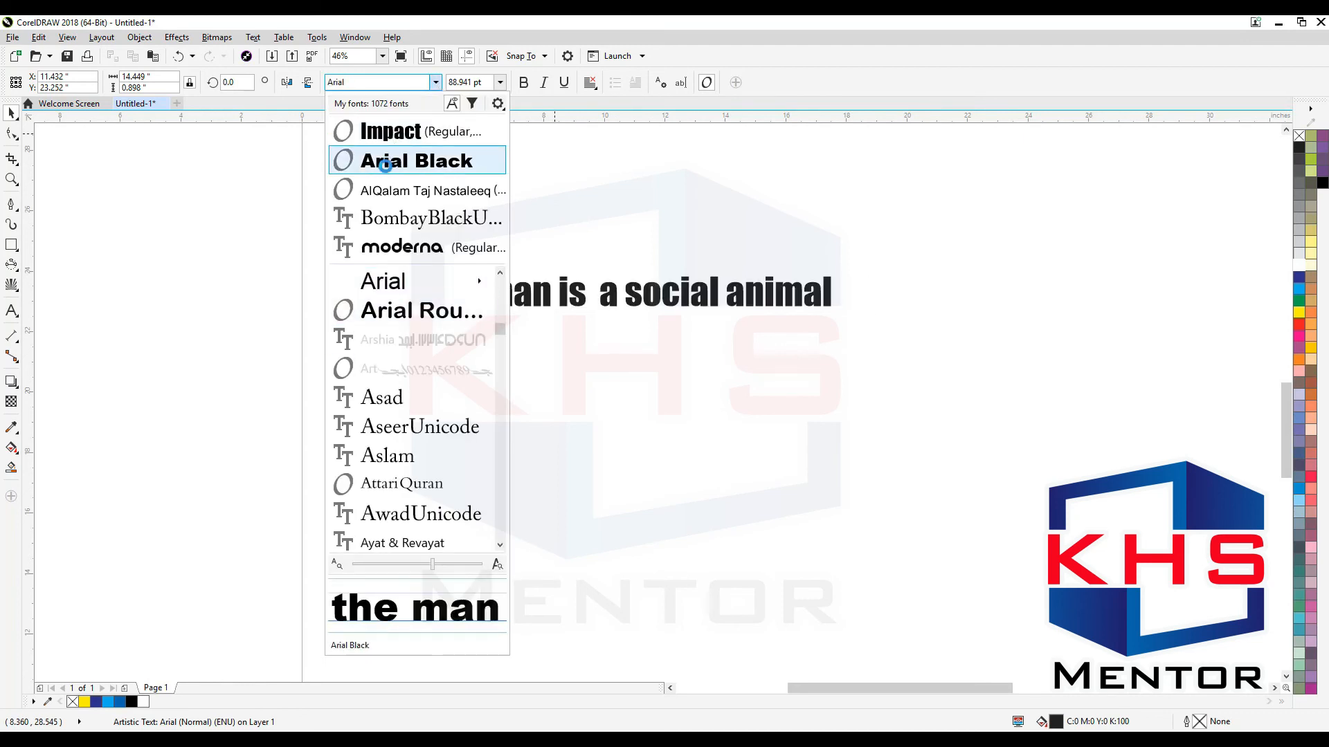
pyautogui.click(385, 163)
# Try the text at 150 pt and 11 pt, and set its font size to 72 pt.
pyautogui.click(500, 83)
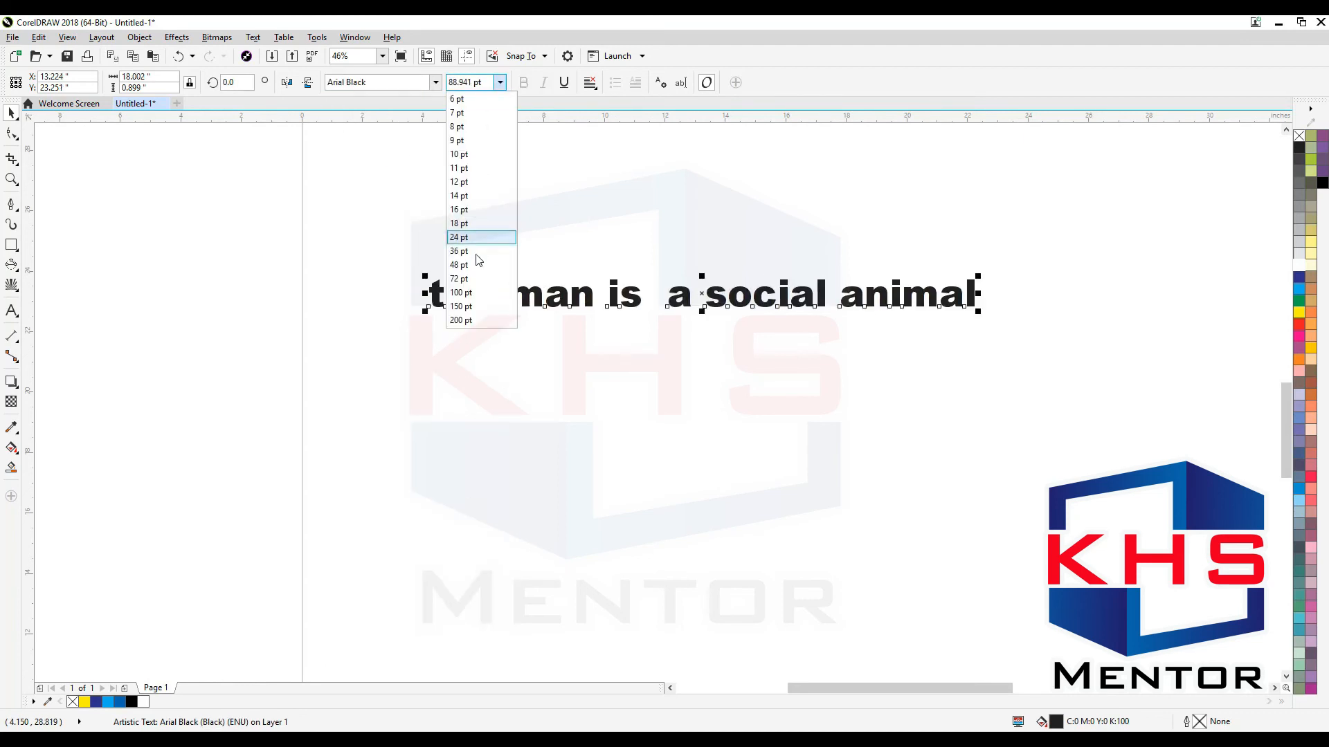
pyautogui.click(467, 307)
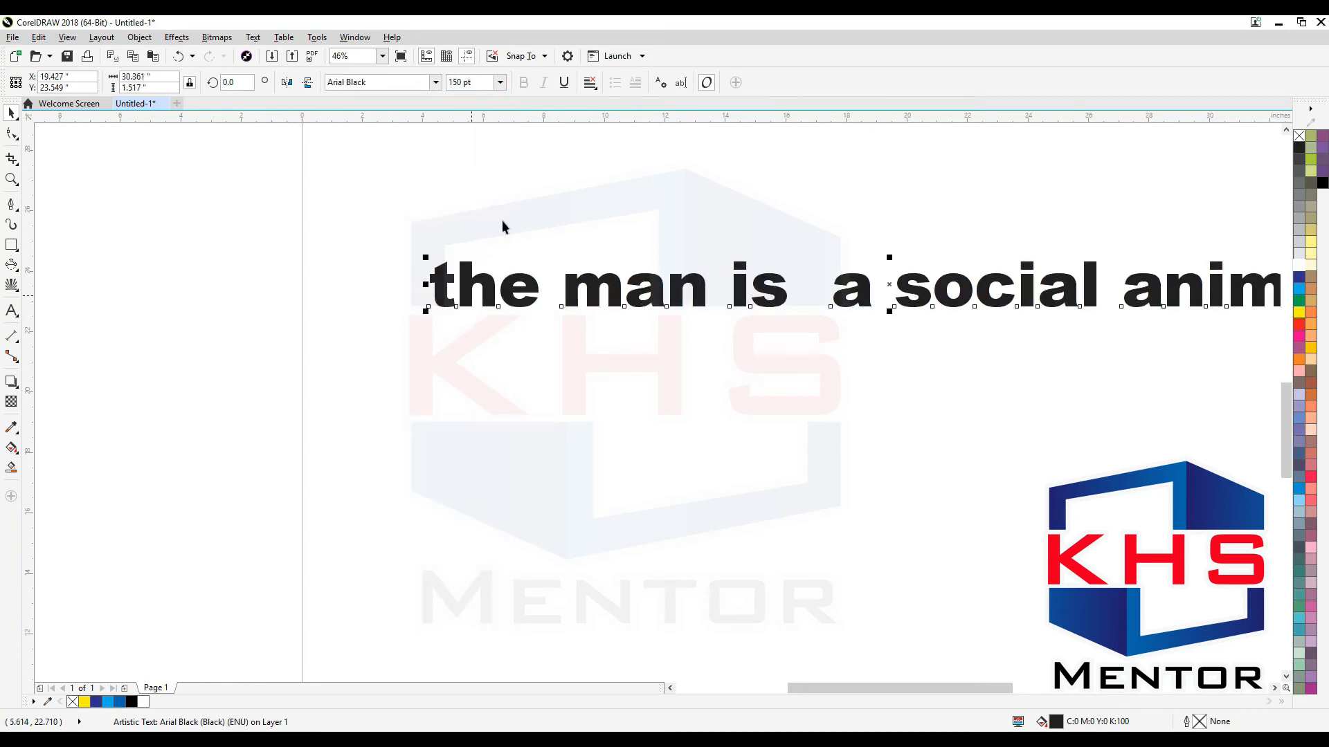
pyautogui.click(499, 83)
pyautogui.click(477, 169)
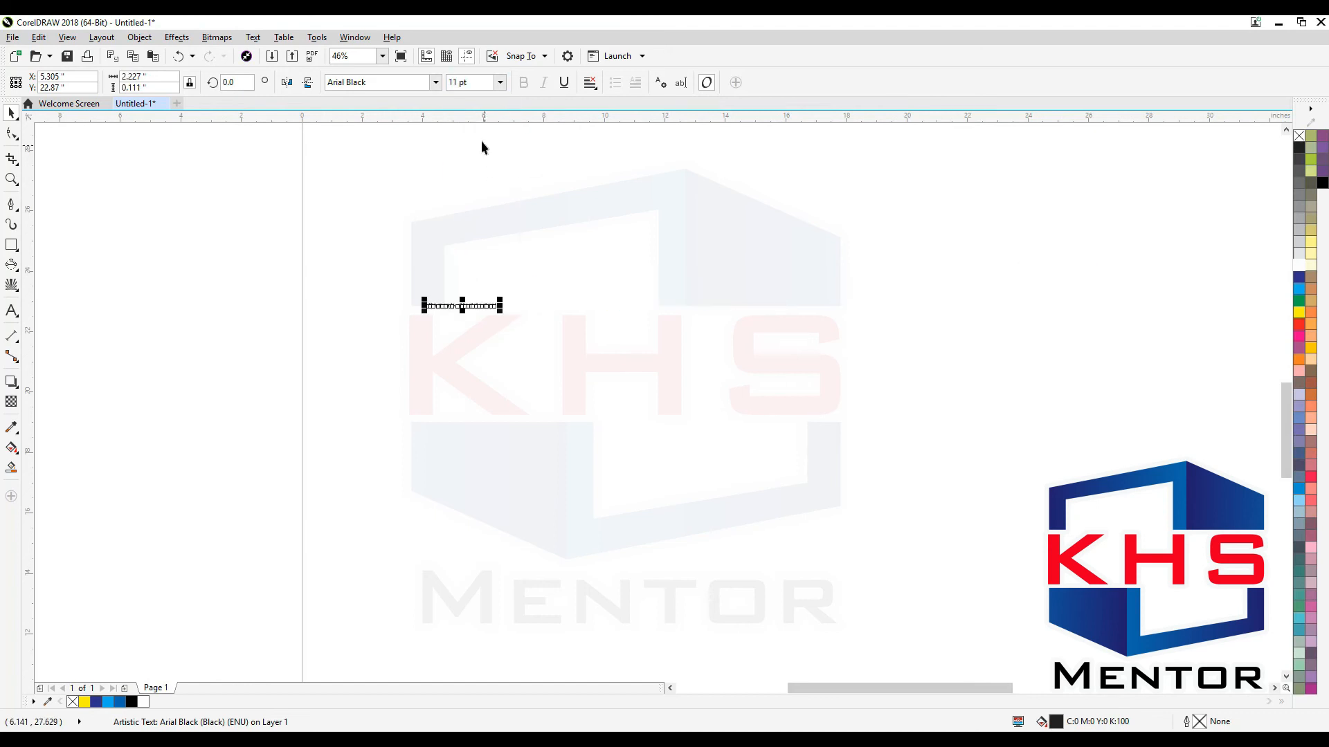
pyautogui.click(500, 83)
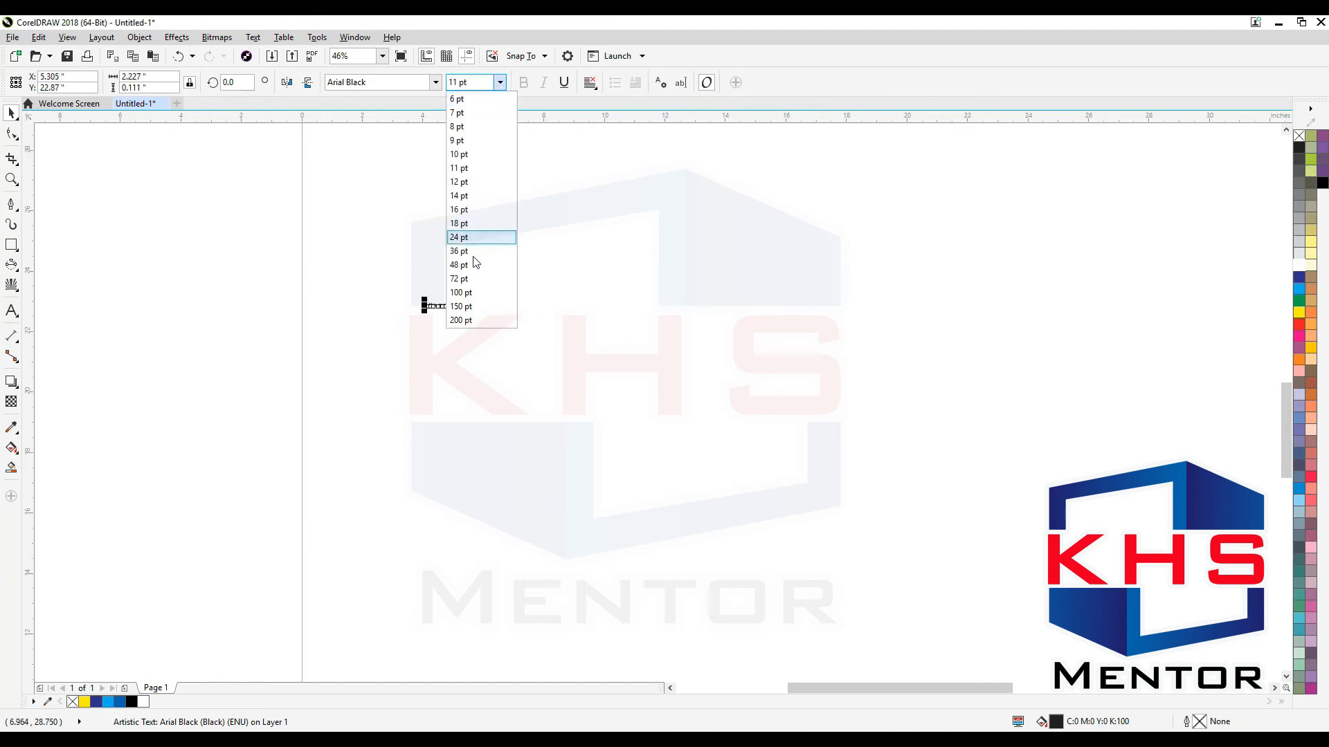
pyautogui.click(460, 279)
pyautogui.click(534, 258)
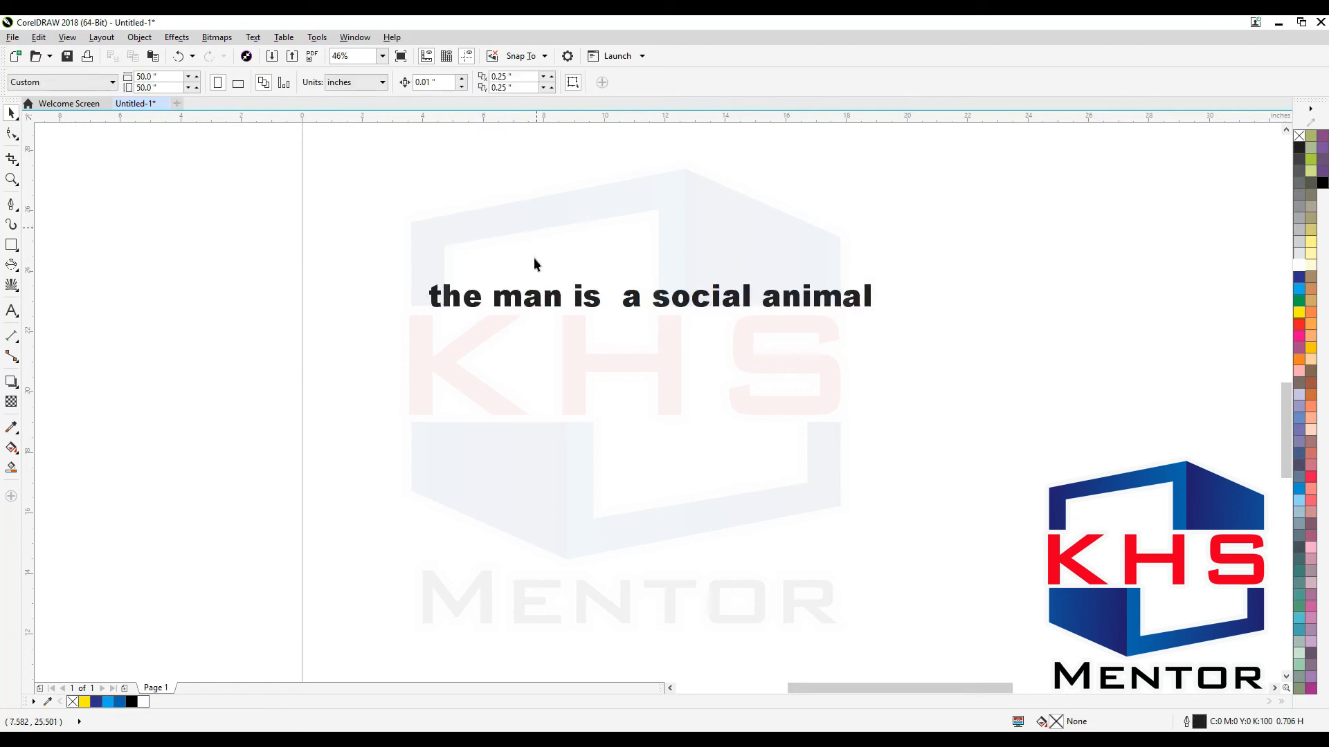
# Set the font of the text to Times New Roman by searching the font list for "ti".
pyautogui.click(503, 297)
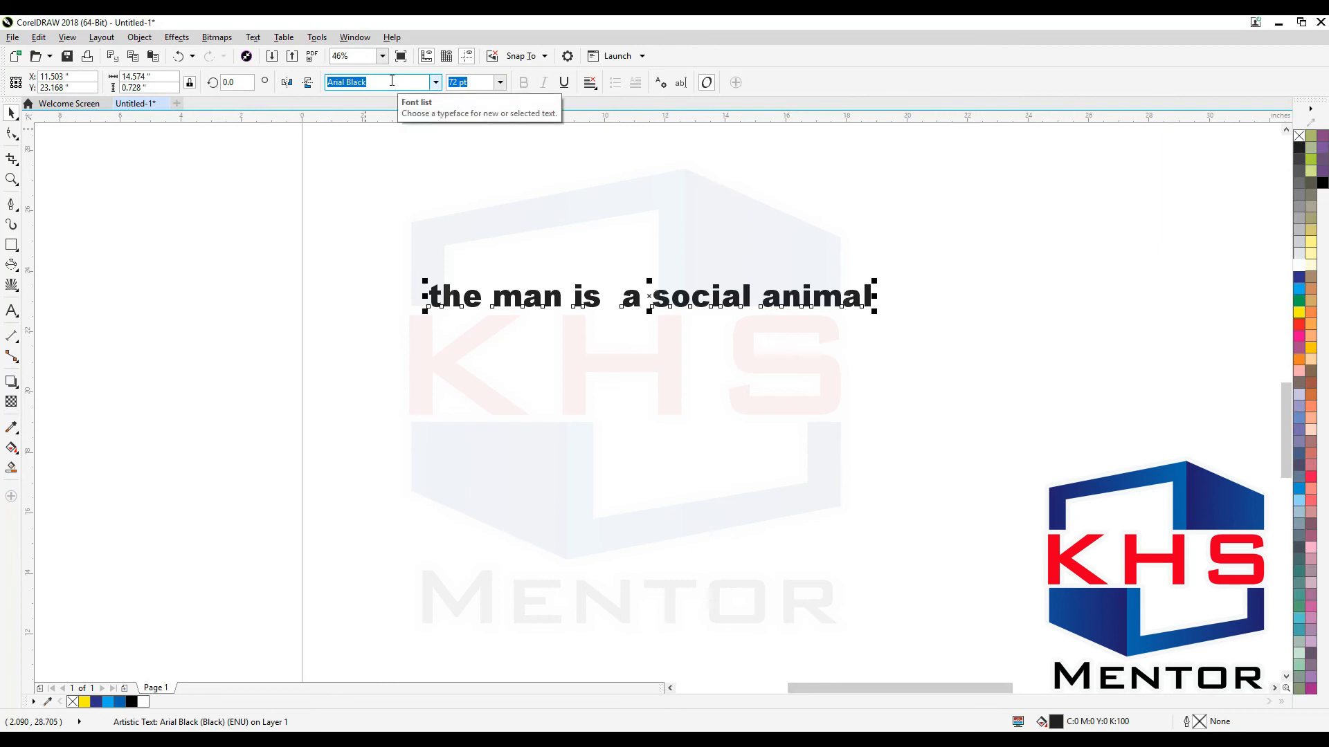
pyautogui.click(611, 249)
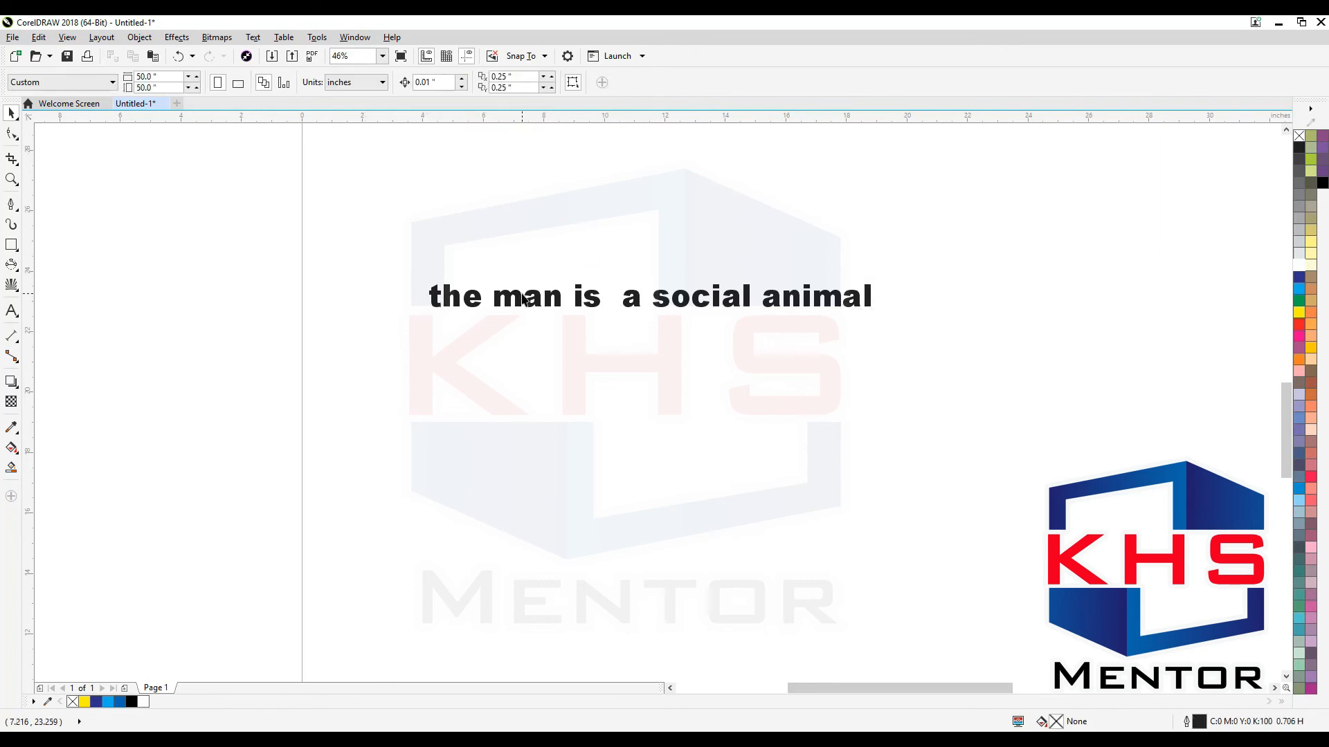
pyautogui.click(503, 299)
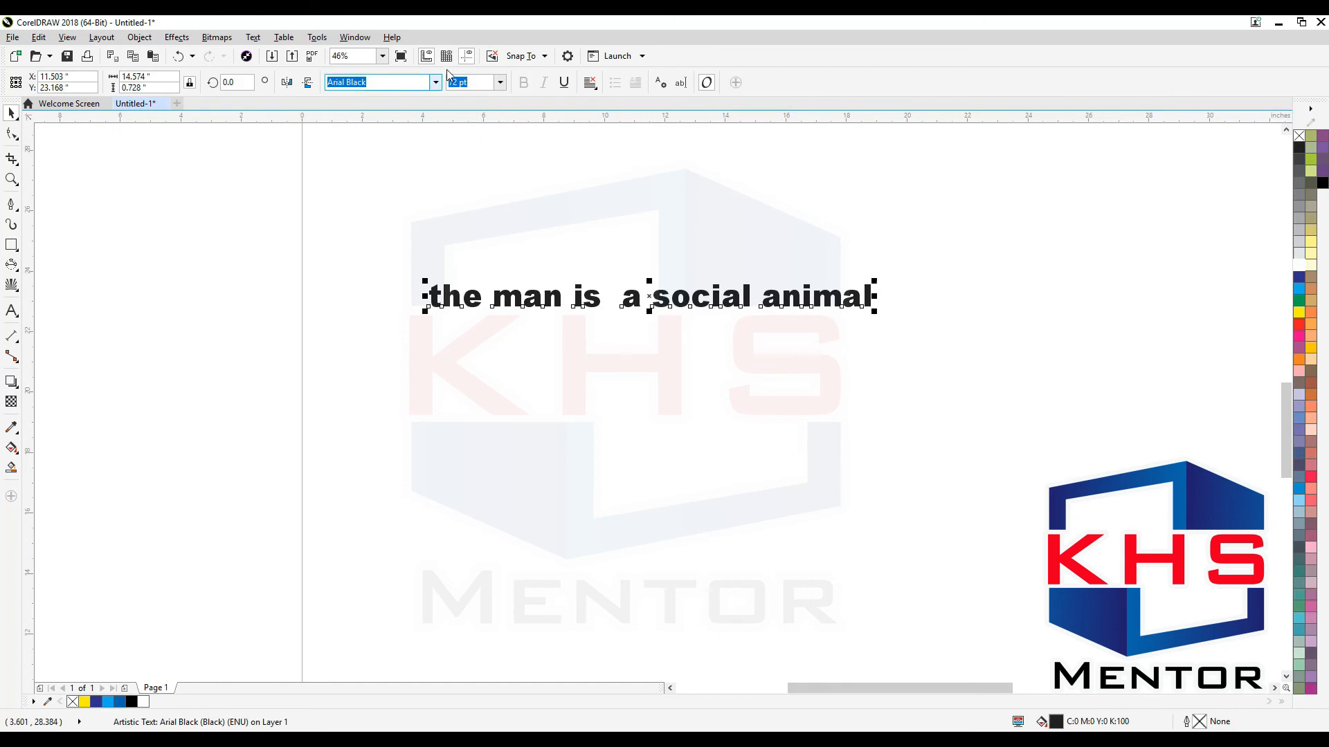
pyautogui.click(436, 82)
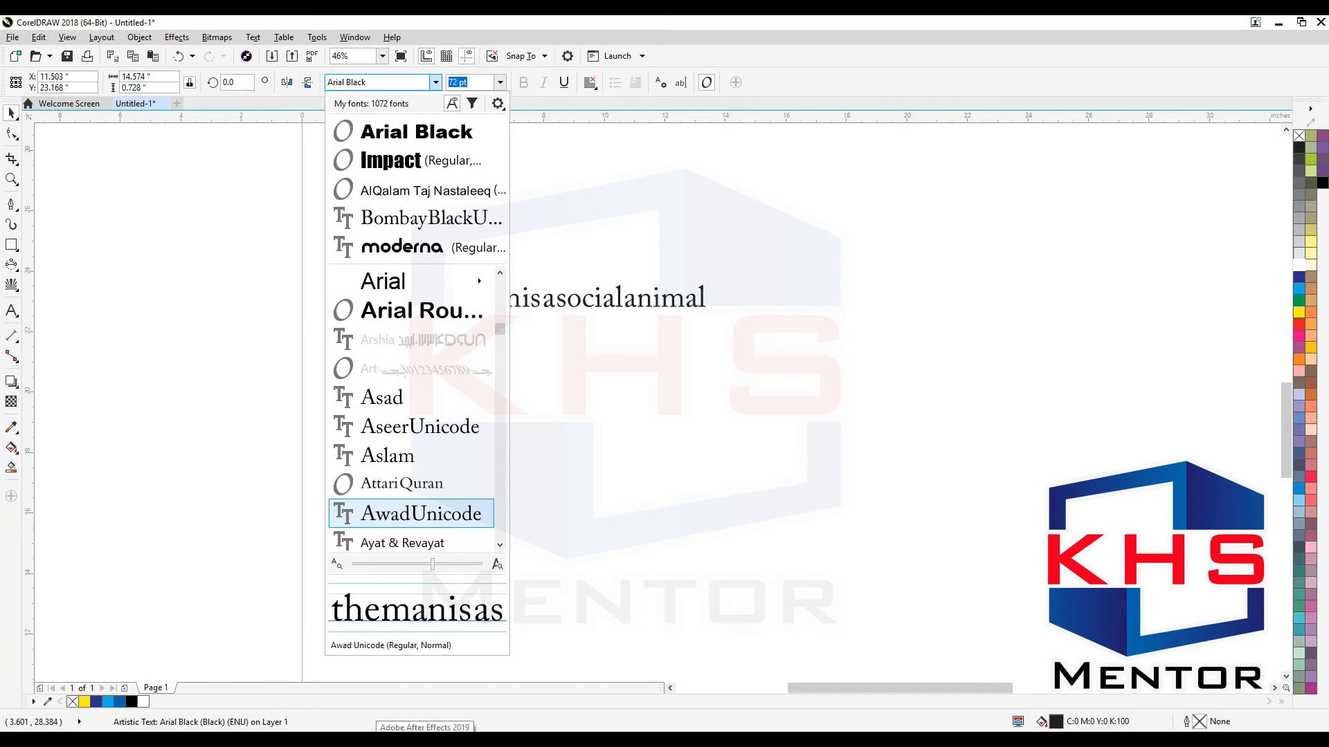
pyautogui.click(396, 83)
pyautogui.write('تیمع')
pyautogui.hotkey('ctrl', 'BackSpace')
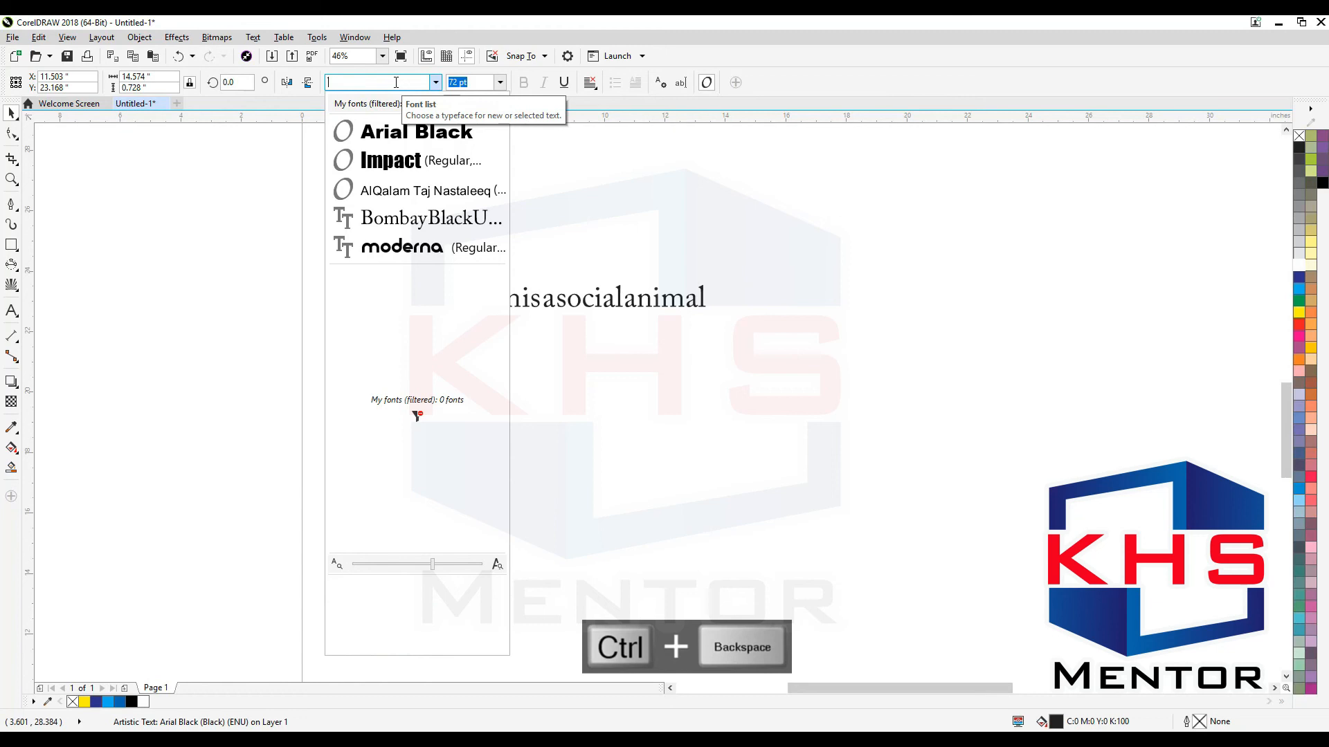
pyautogui.write('ti')
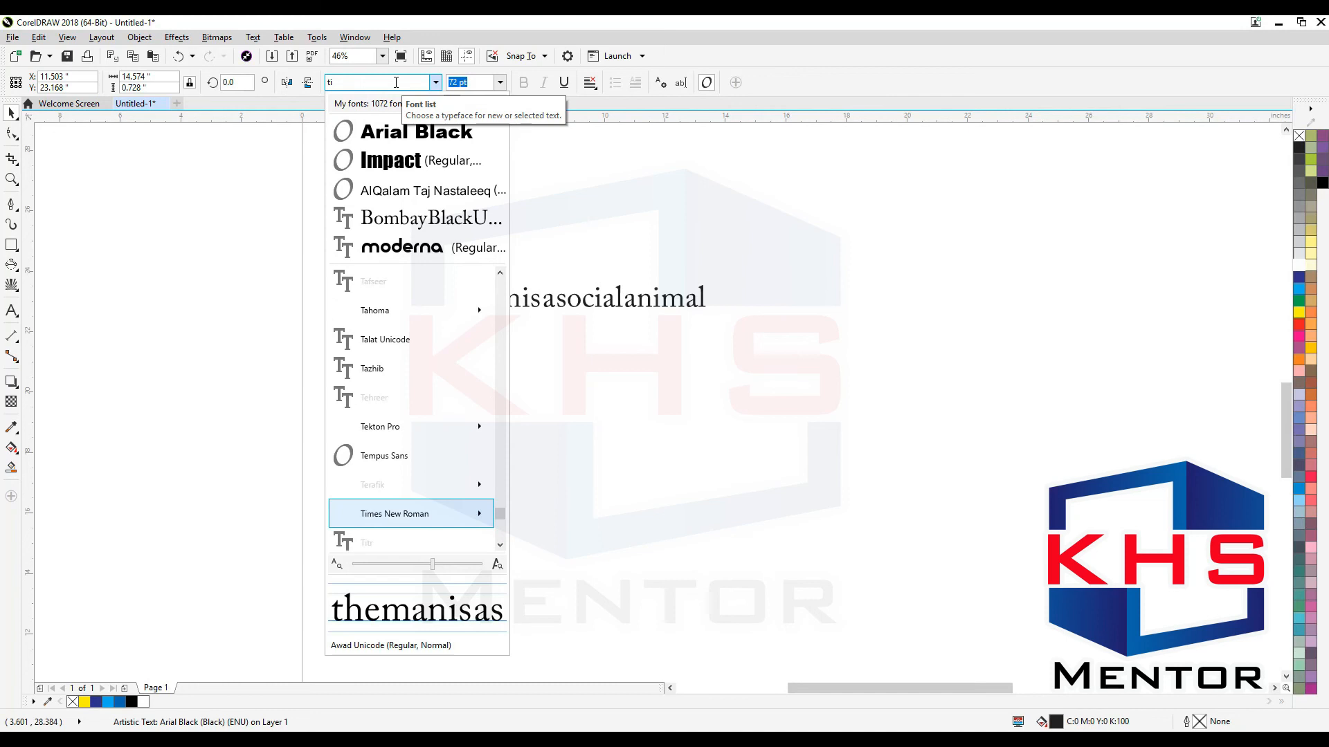
pyautogui.press('Return')
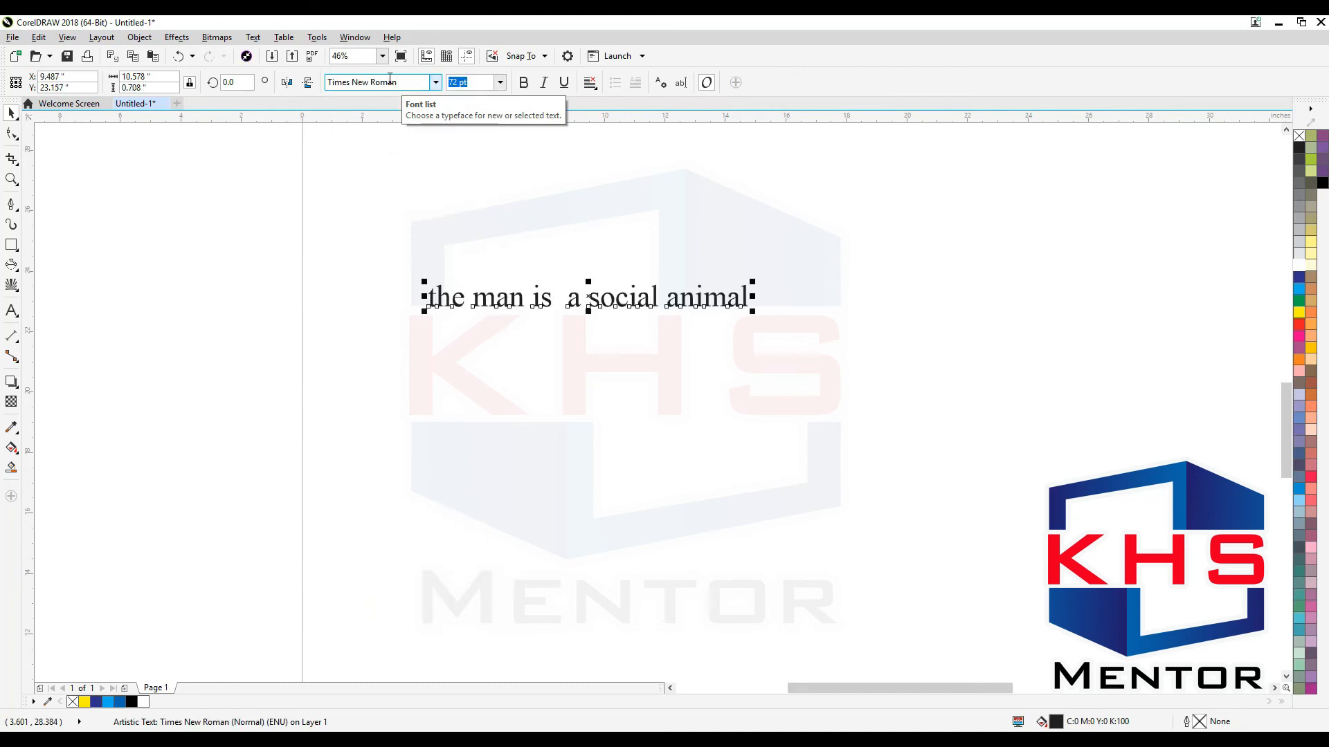
# Make the text bold, italic and underlined.
pyautogui.click(523, 85)
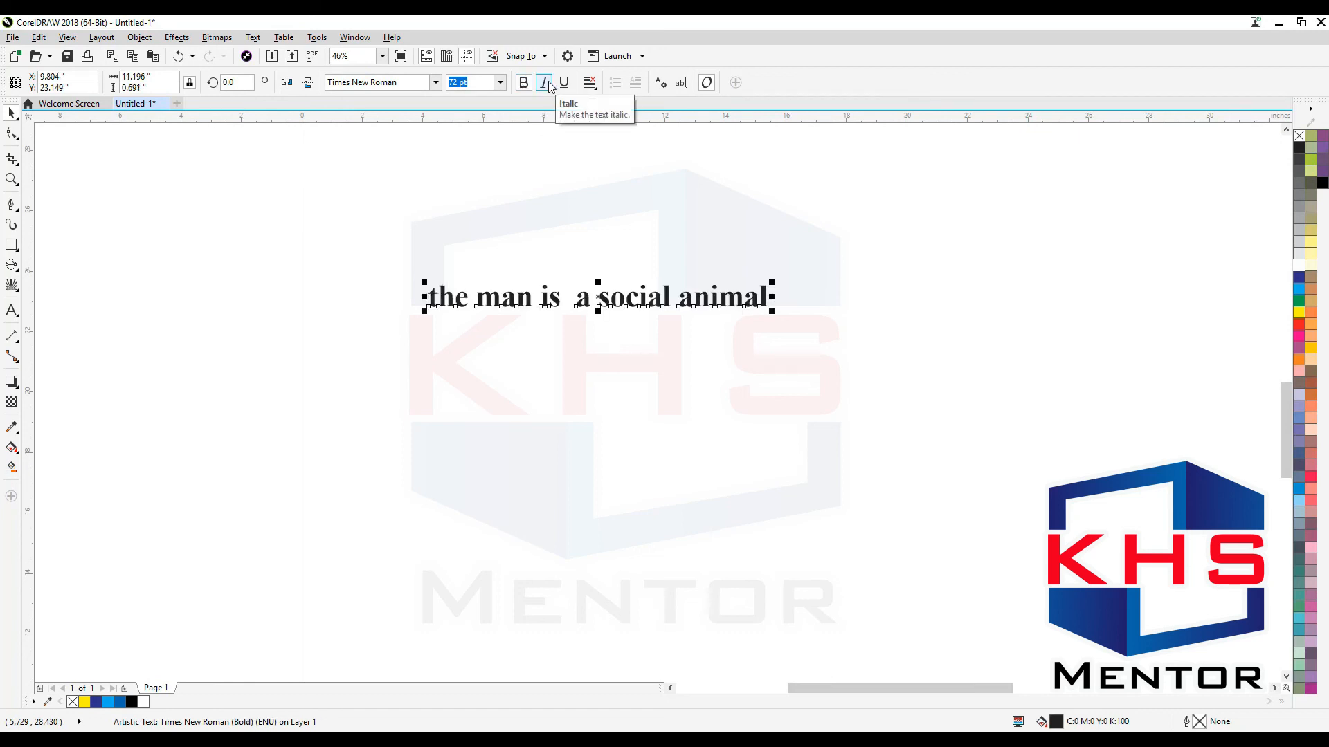
pyautogui.click(545, 83)
pyautogui.click(564, 84)
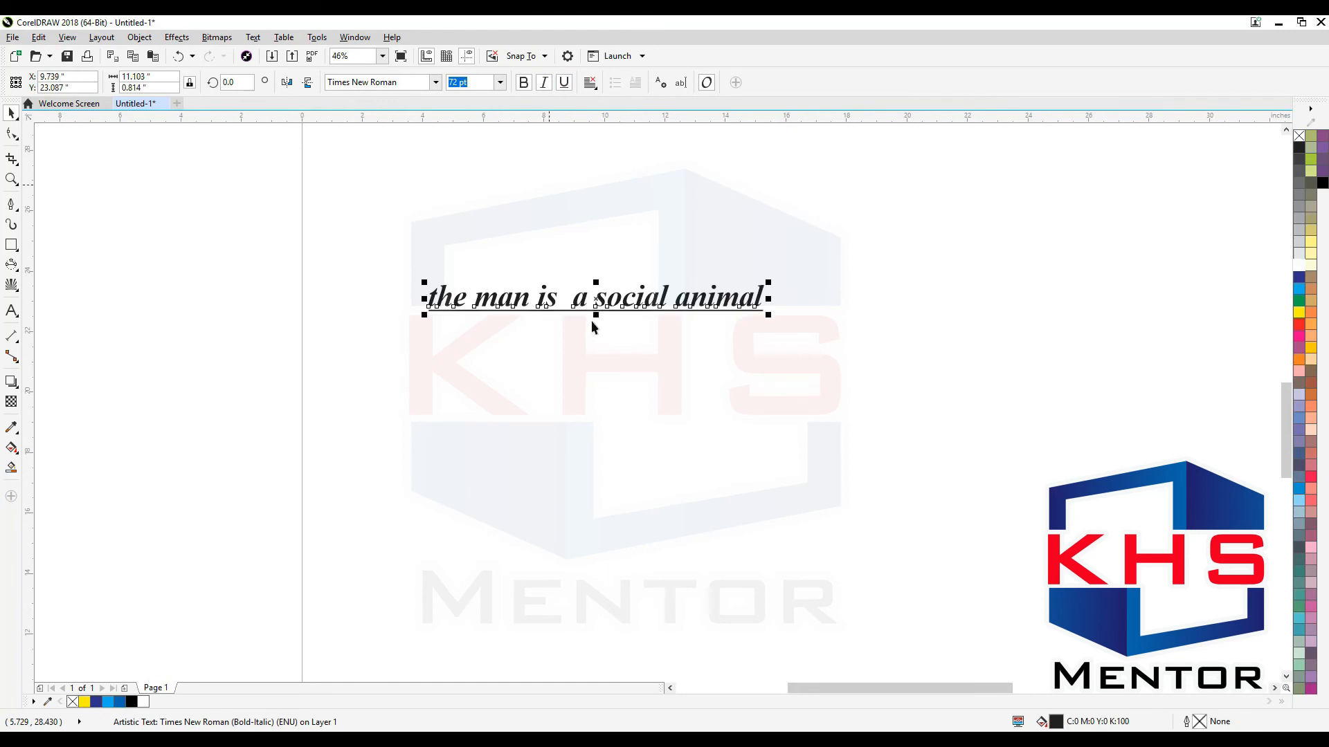
# Toggle the underline, italic and bold formatting of the whole text off and back on.
pyautogui.doubleClick(595, 298)
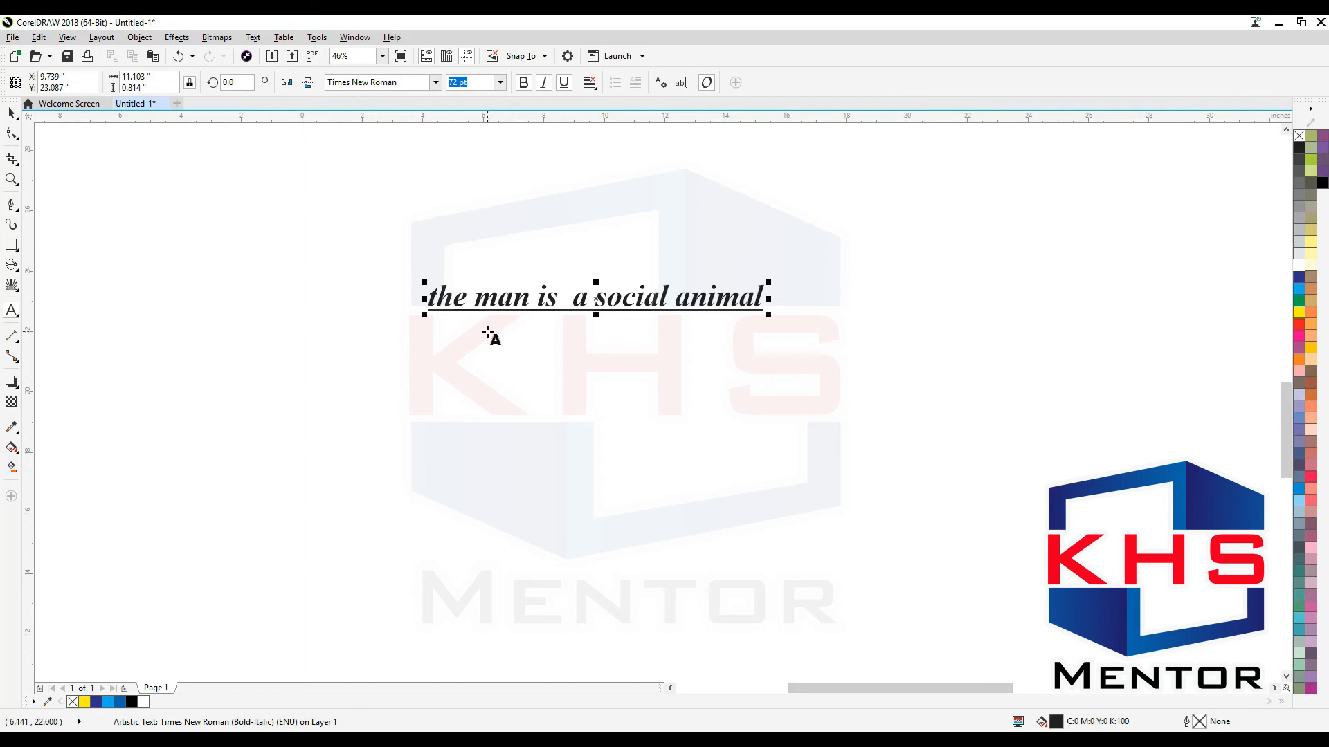
pyautogui.hotkey('ctrl', 'a')
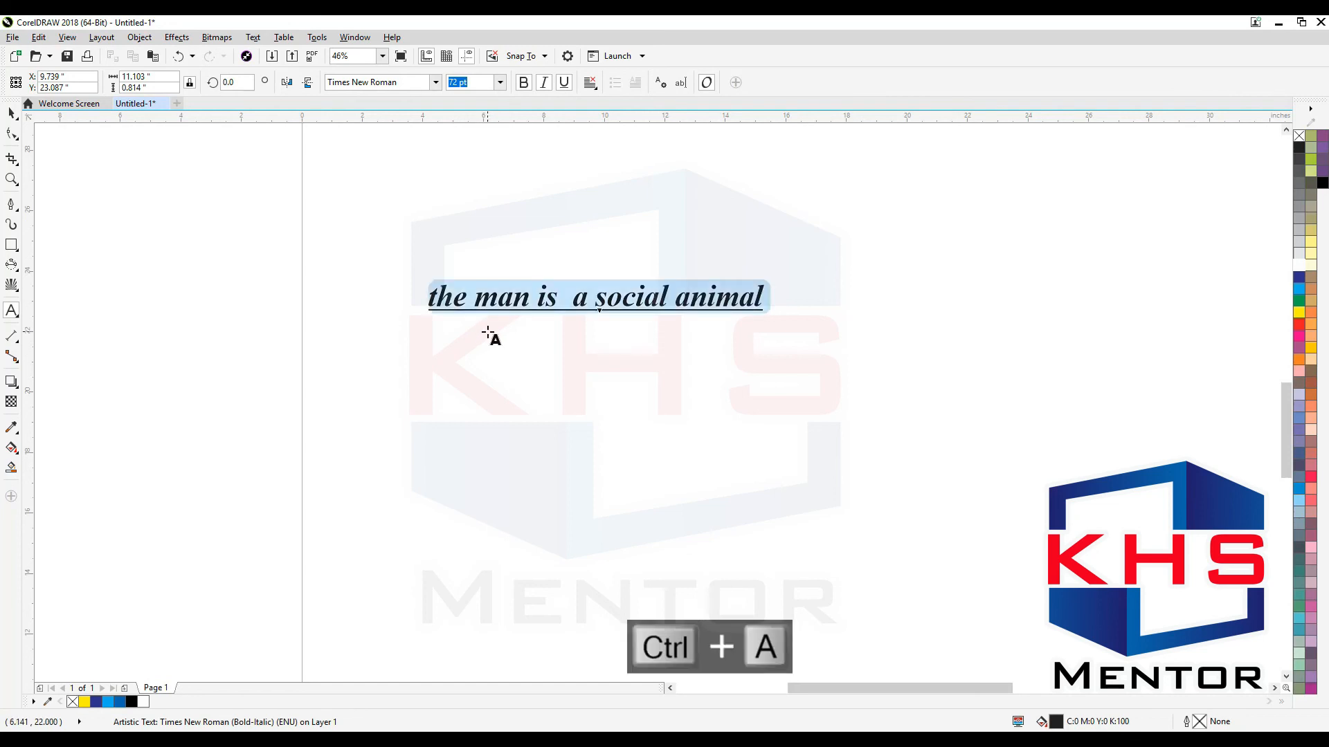
pyautogui.hotkey('ctrl', 'u')
pyautogui.hotkey('ctrl', 'u')
pyautogui.hotkey('ctrl', 'u')
pyautogui.hotkey('ctrl', 'i')
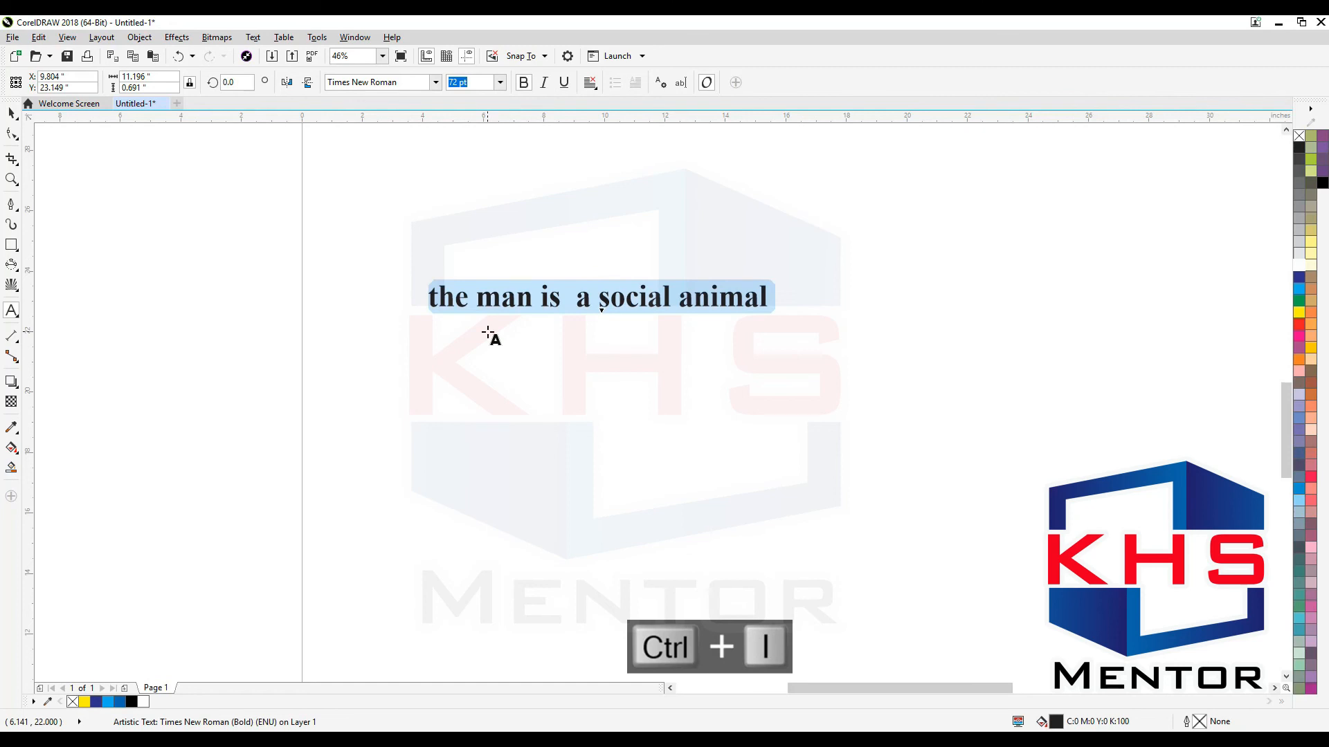
pyautogui.hotkey('ctrl', 'i')
pyautogui.hotkey('ctrl', 'b')
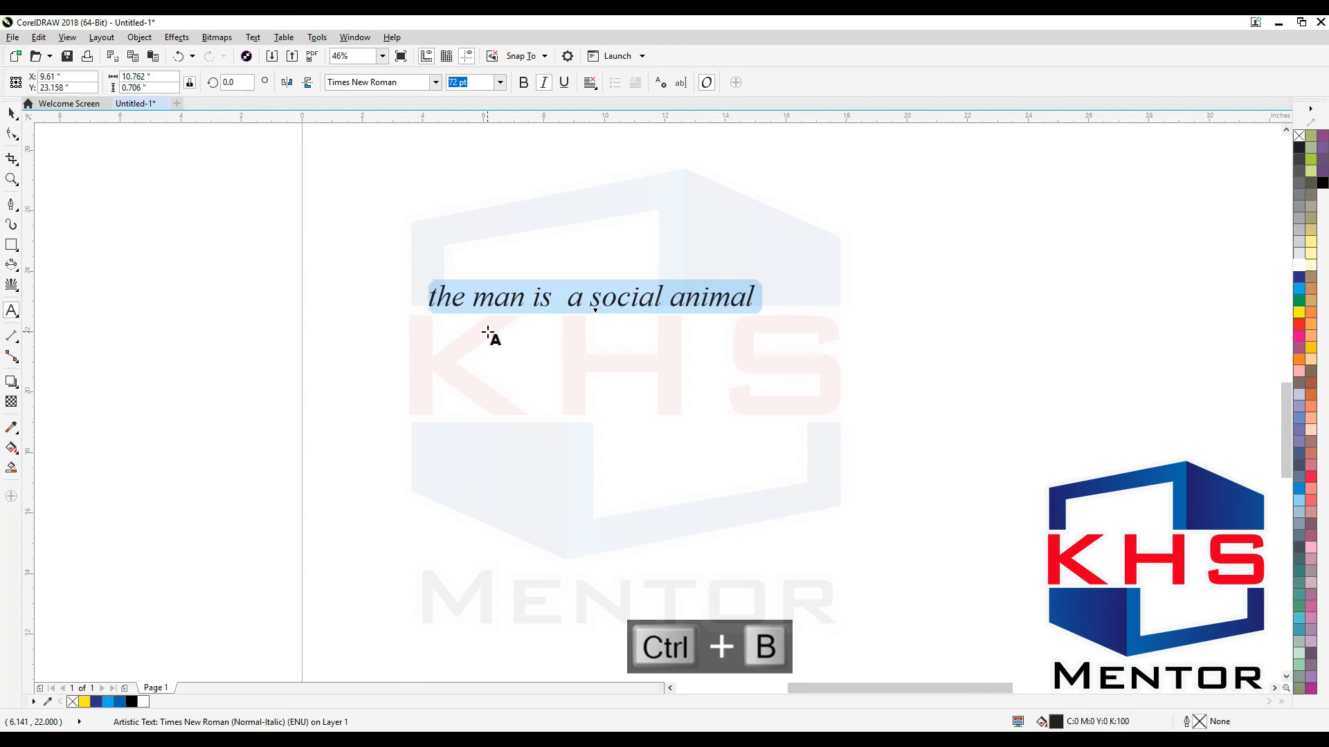
pyautogui.hotkey('ctrl', 'b')
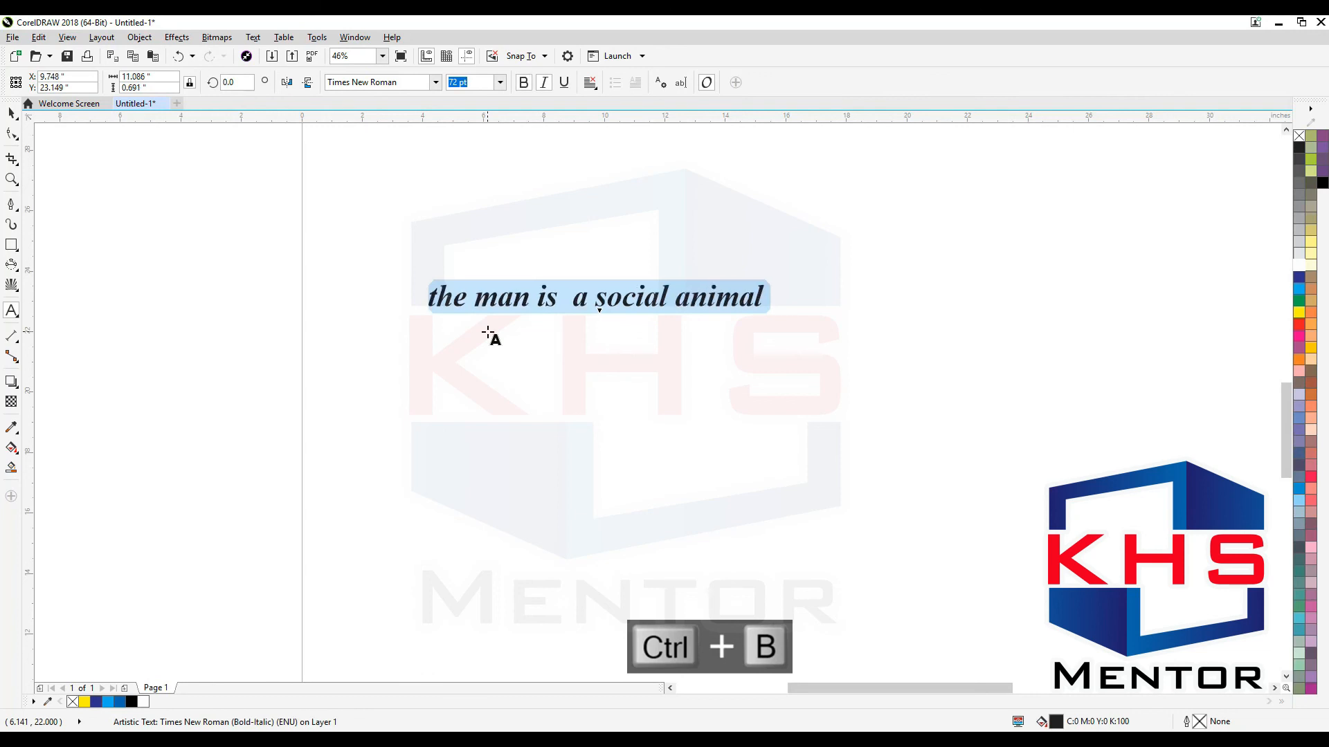
pyautogui.hotkey('ctrl', 'u')
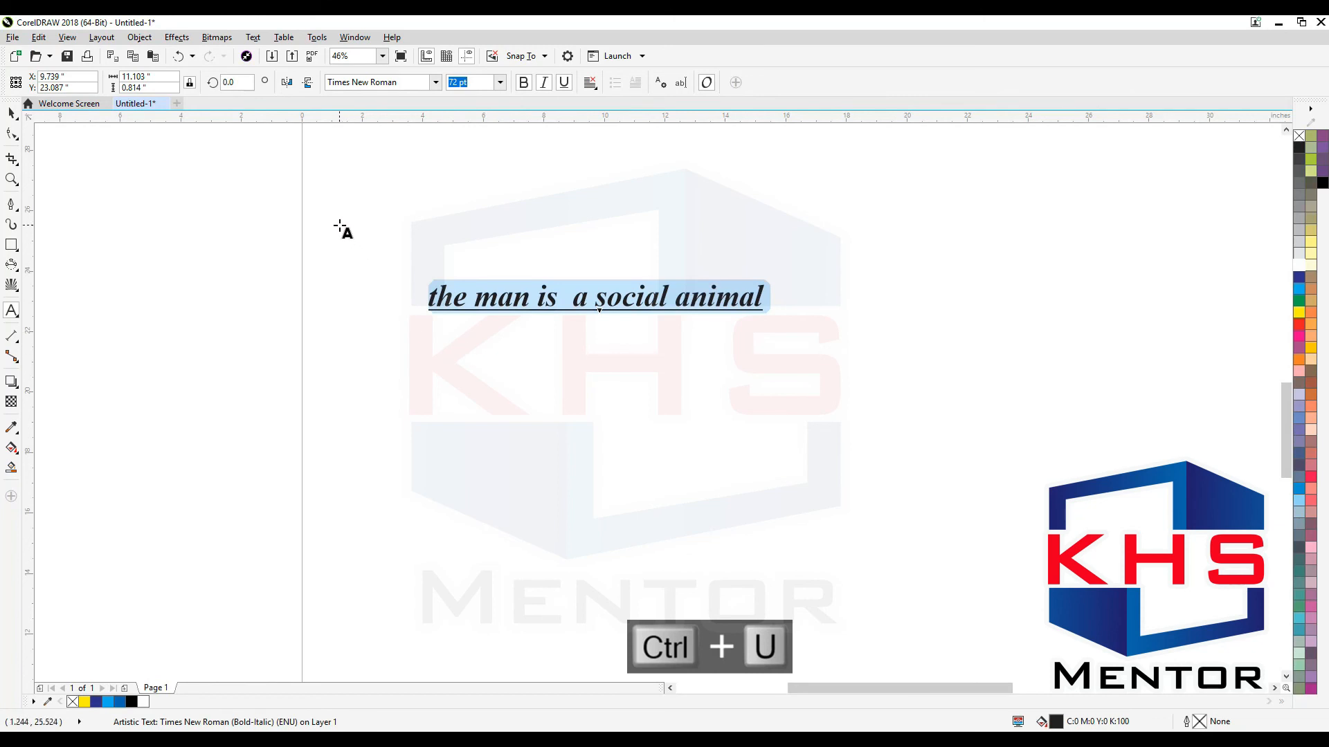
pyautogui.click(12, 113)
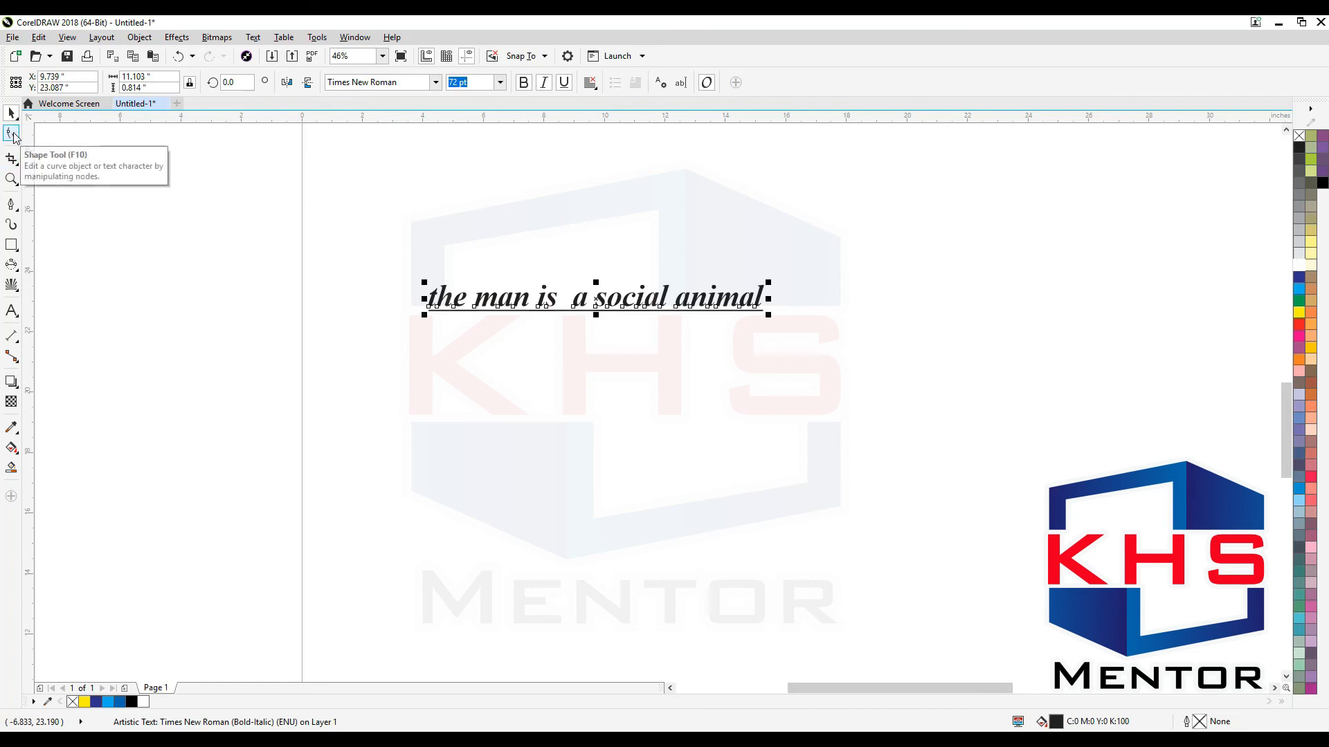
# Try widening the letter spacing of the text with the Shape tool and undo the change.
pyautogui.click(12, 135)
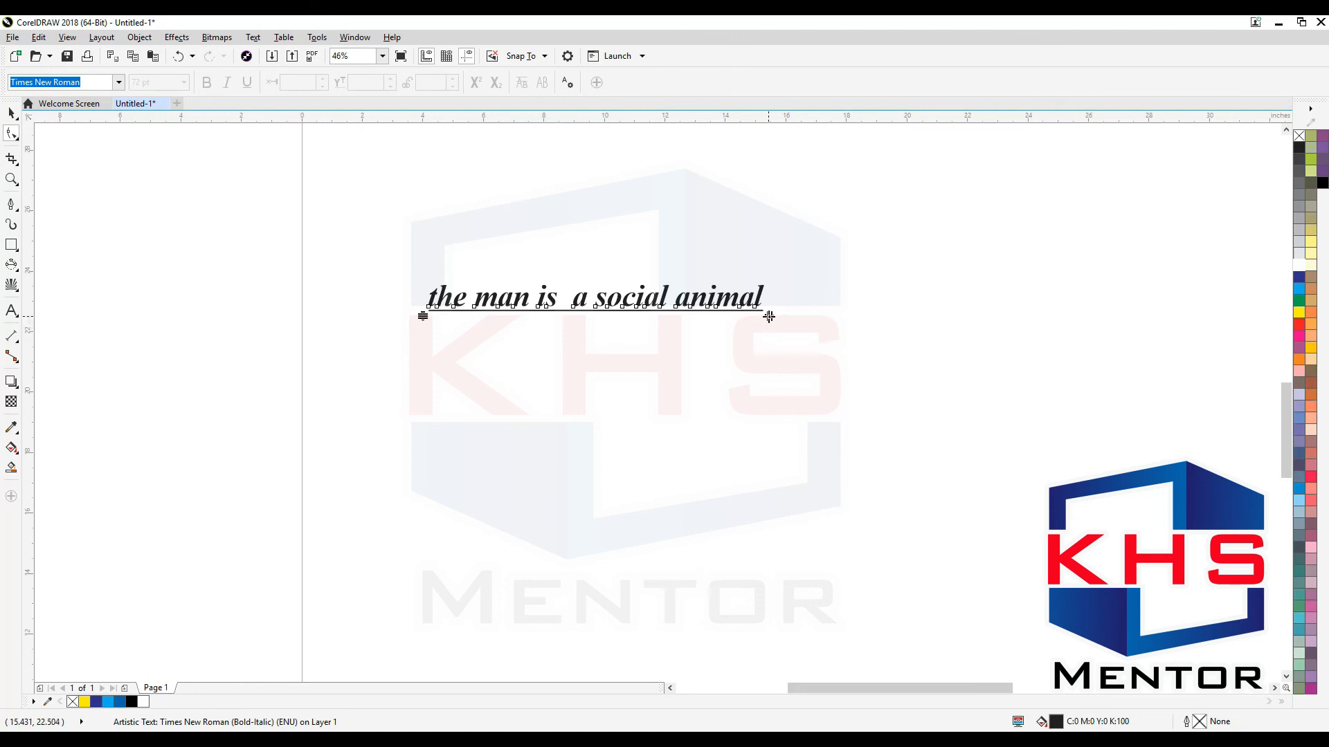
pyautogui.moveTo(769, 317); pyautogui.dragTo(1190, 326)
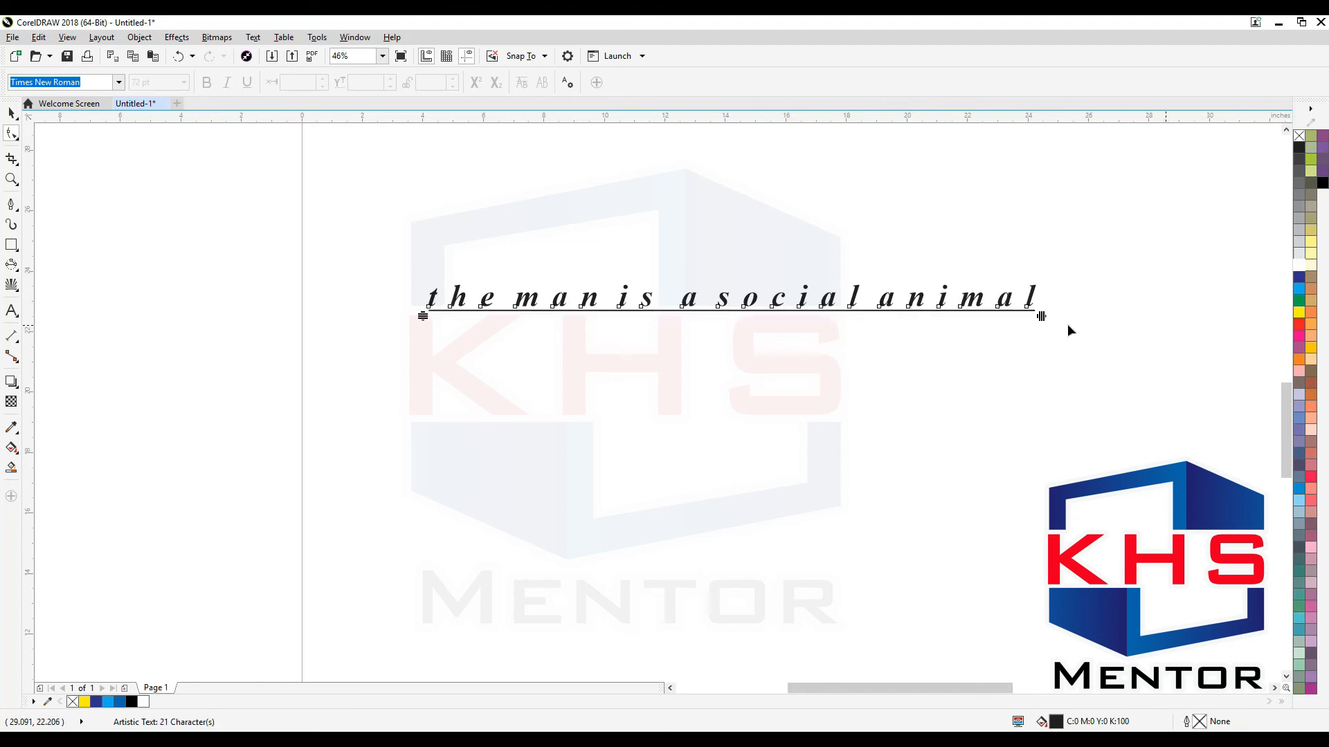
pyautogui.hotkey('ctrl', 'z')
# Copy the line "the man is a social animal" and paste it on new lines below until the text has five identical lines.
pyautogui.press('space')
pyautogui.doubleClick(726, 302)
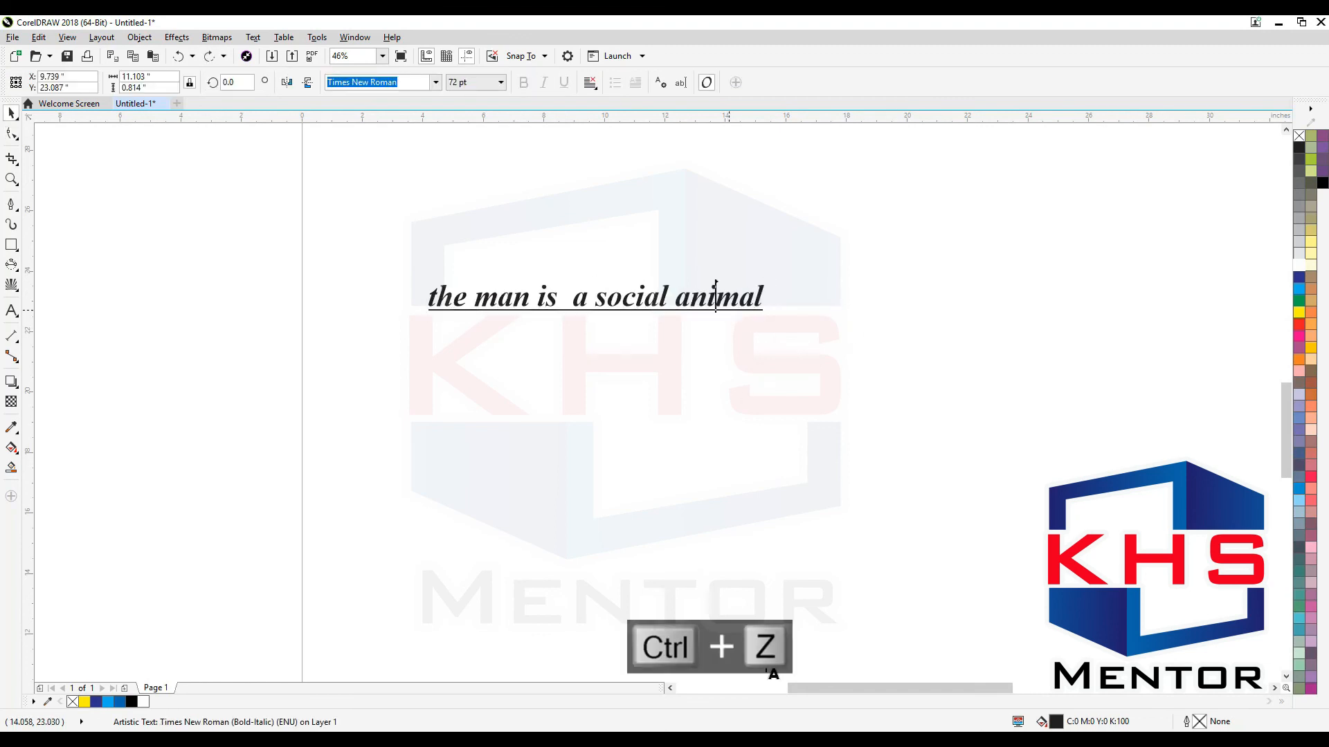
pyautogui.hotkey('ctrl', 'a')
pyautogui.hotkey('ctrl', 'c')
pyautogui.press('Right')
pyautogui.press('Return')
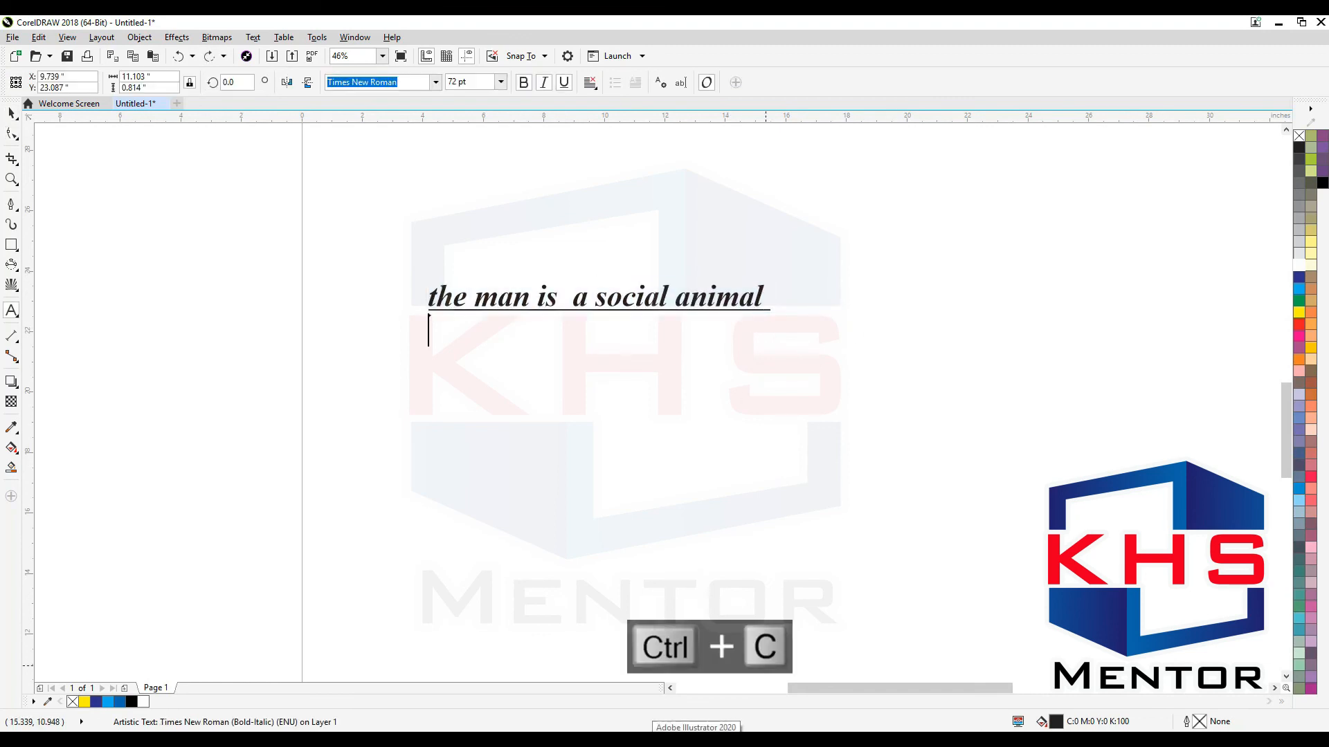
pyautogui.hotkey('ctrl', 'v')
pyautogui.press('Return')
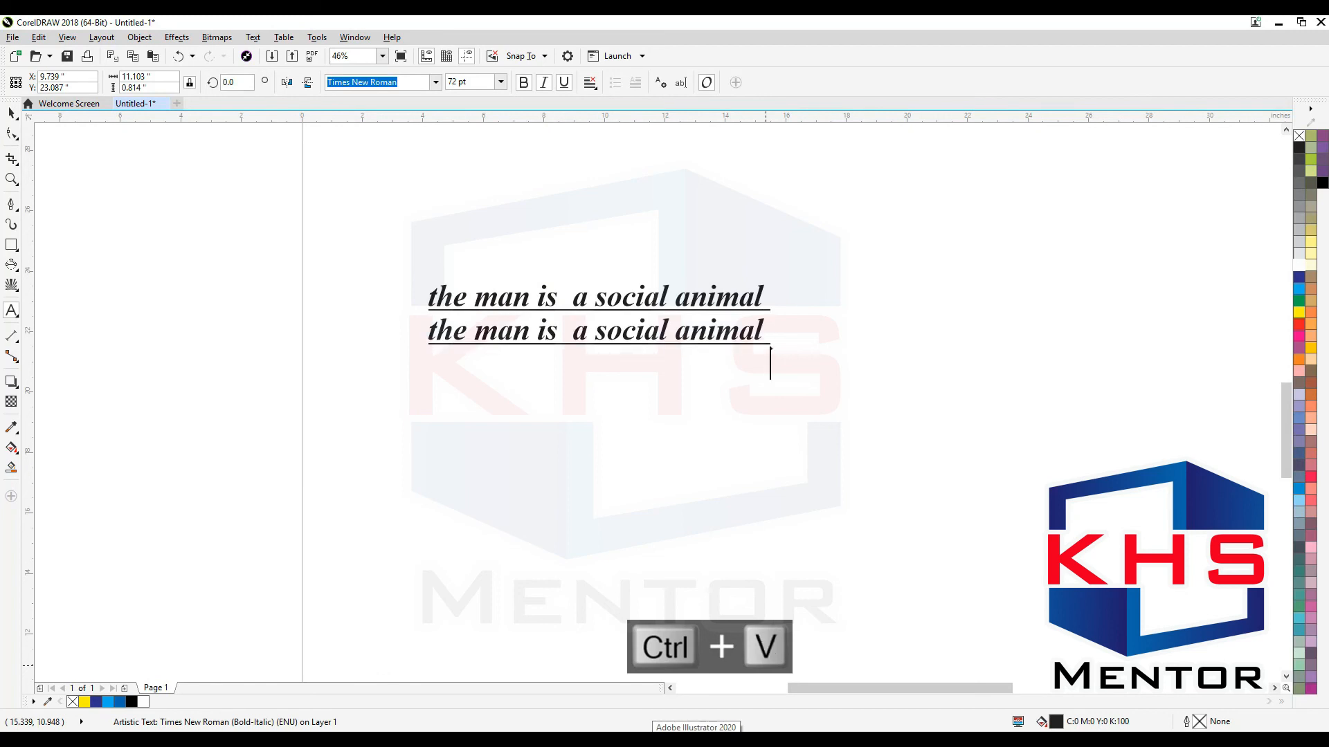
pyautogui.hotkey('ctrl', 'v')
pyautogui.hotkey('ctrl', 'v')
pyautogui.press('Return')
pyautogui.hotkey('ctrl', 'c')
pyautogui.hotkey('ctrl', 'v')
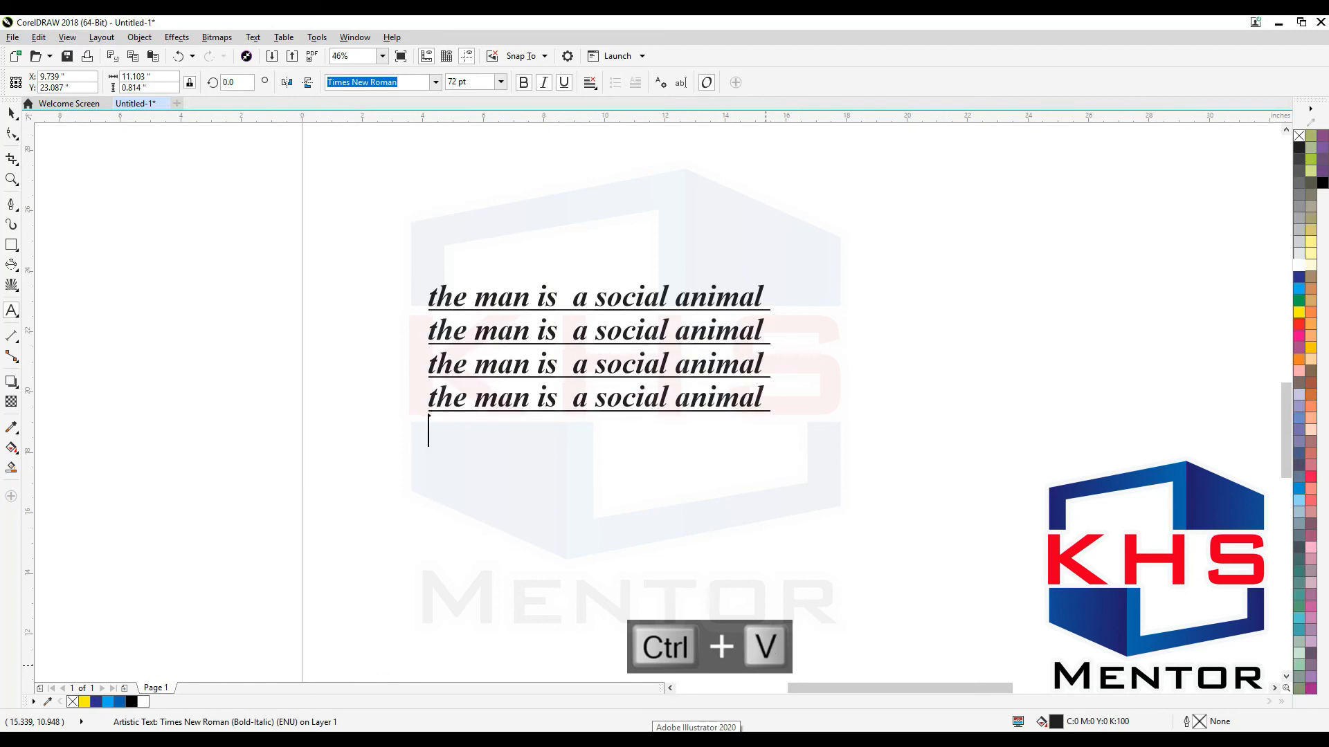
# Widen the line spacing and the letter spacing of the five text lines with the Shape tool.
pyautogui.hotkey('ctrl', 'space')
pyautogui.press('F10')
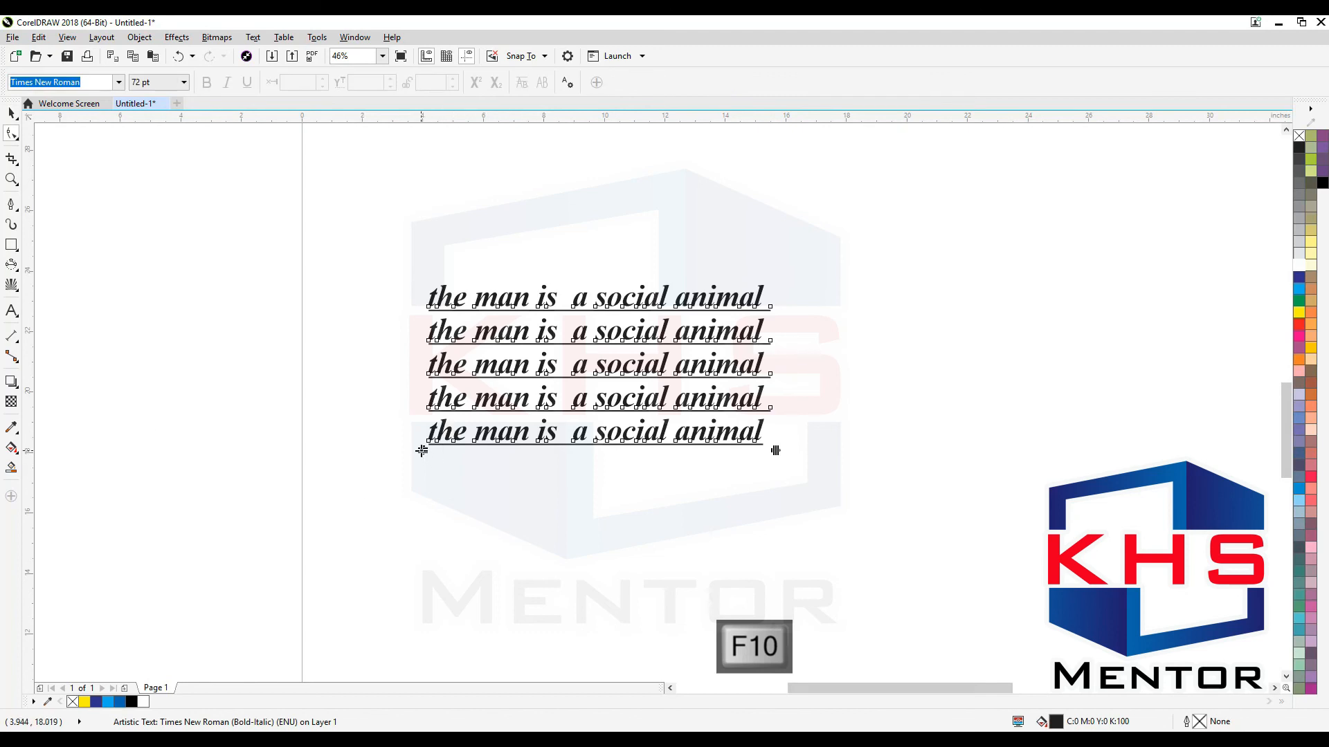
pyautogui.moveTo(422, 451); pyautogui.dragTo(421, 634)
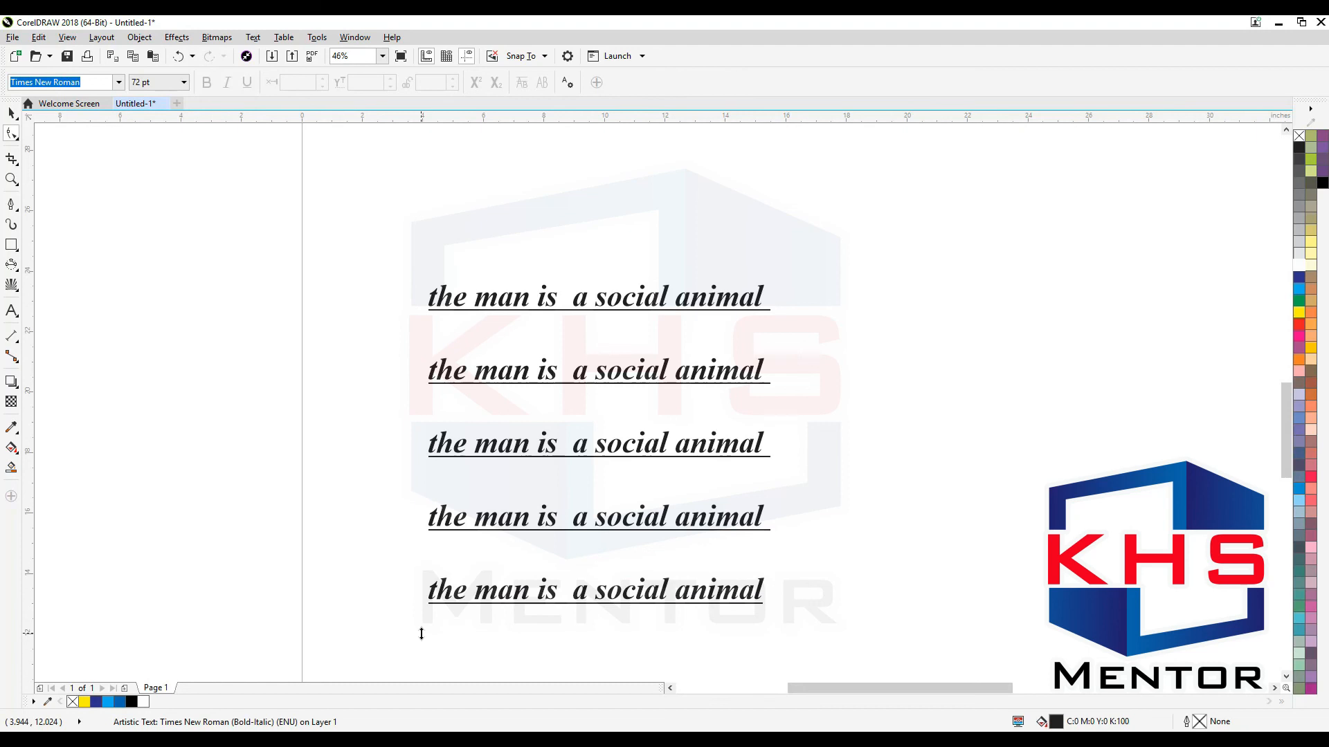
pyautogui.moveTo(487, 552); pyautogui.dragTo(486, 546)
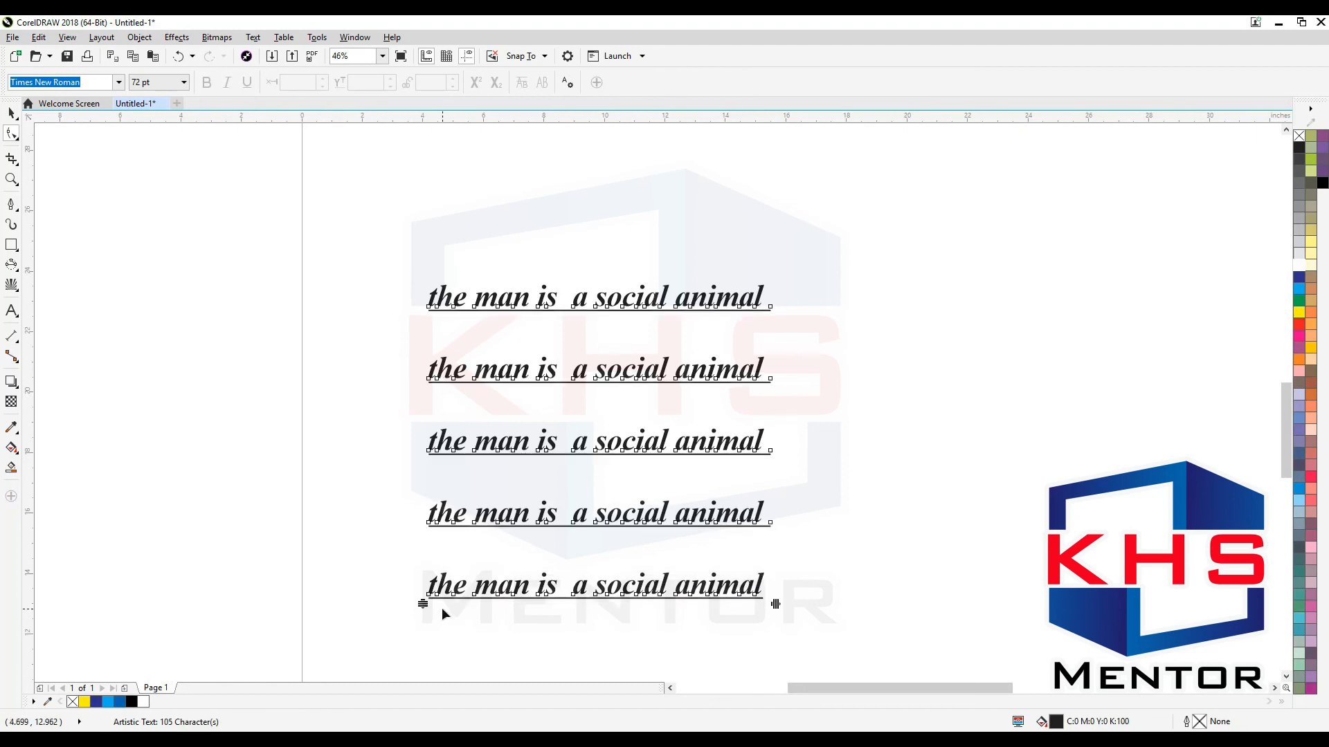
pyautogui.moveTo(775, 606); pyautogui.dragTo(999, 604)
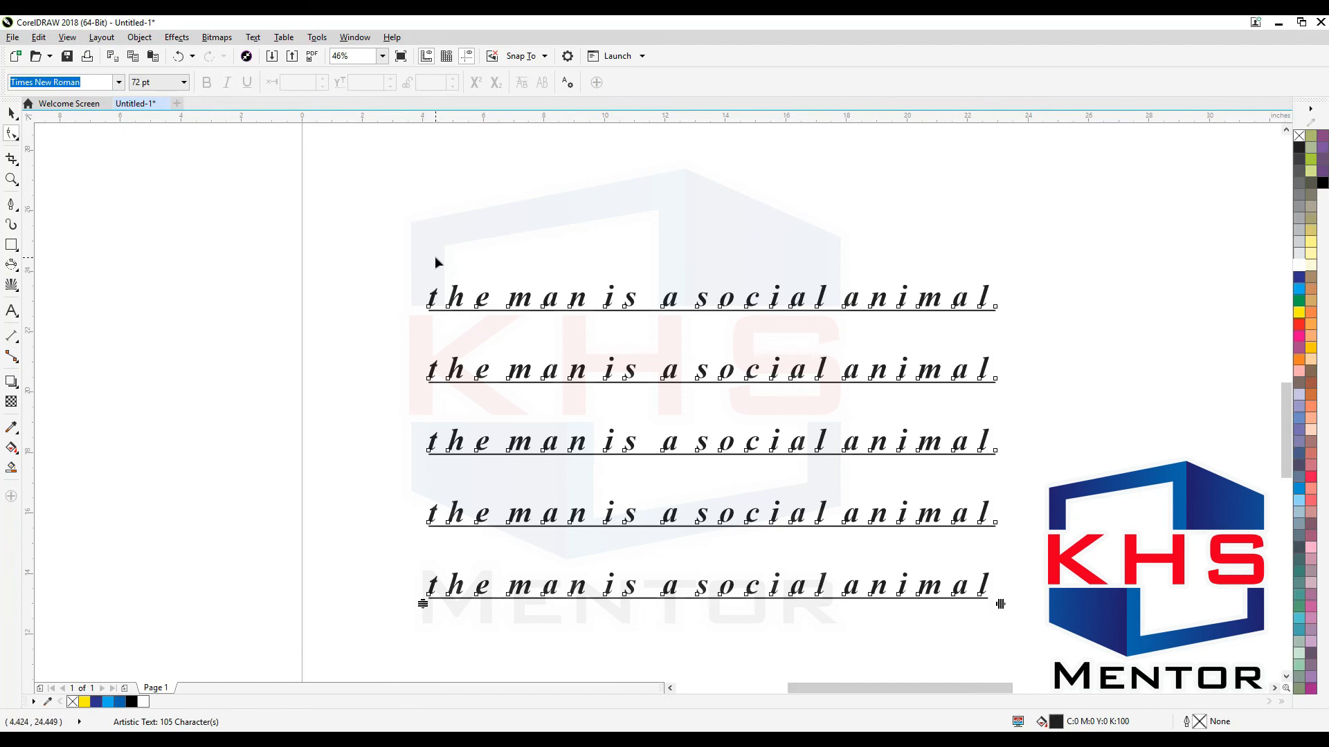
pyautogui.press('F9')
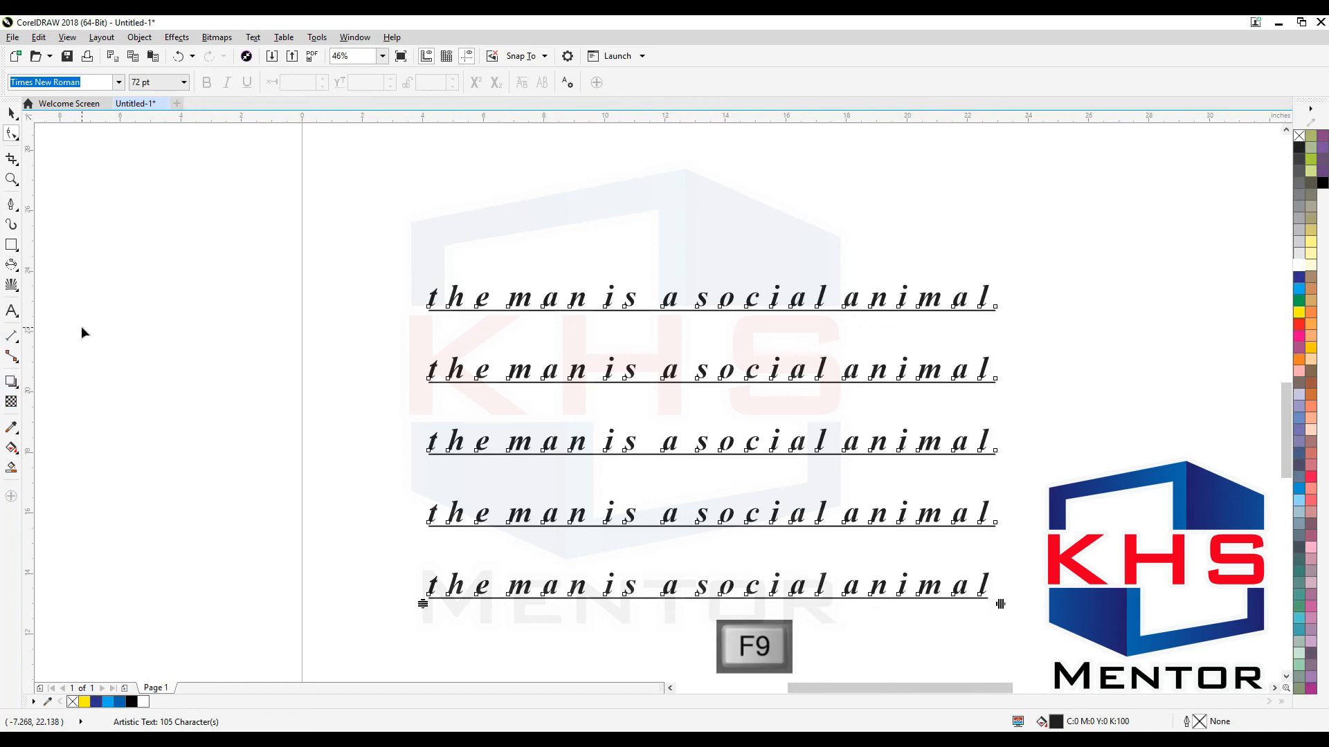
pyautogui.hotkey('alt', 'Tab')
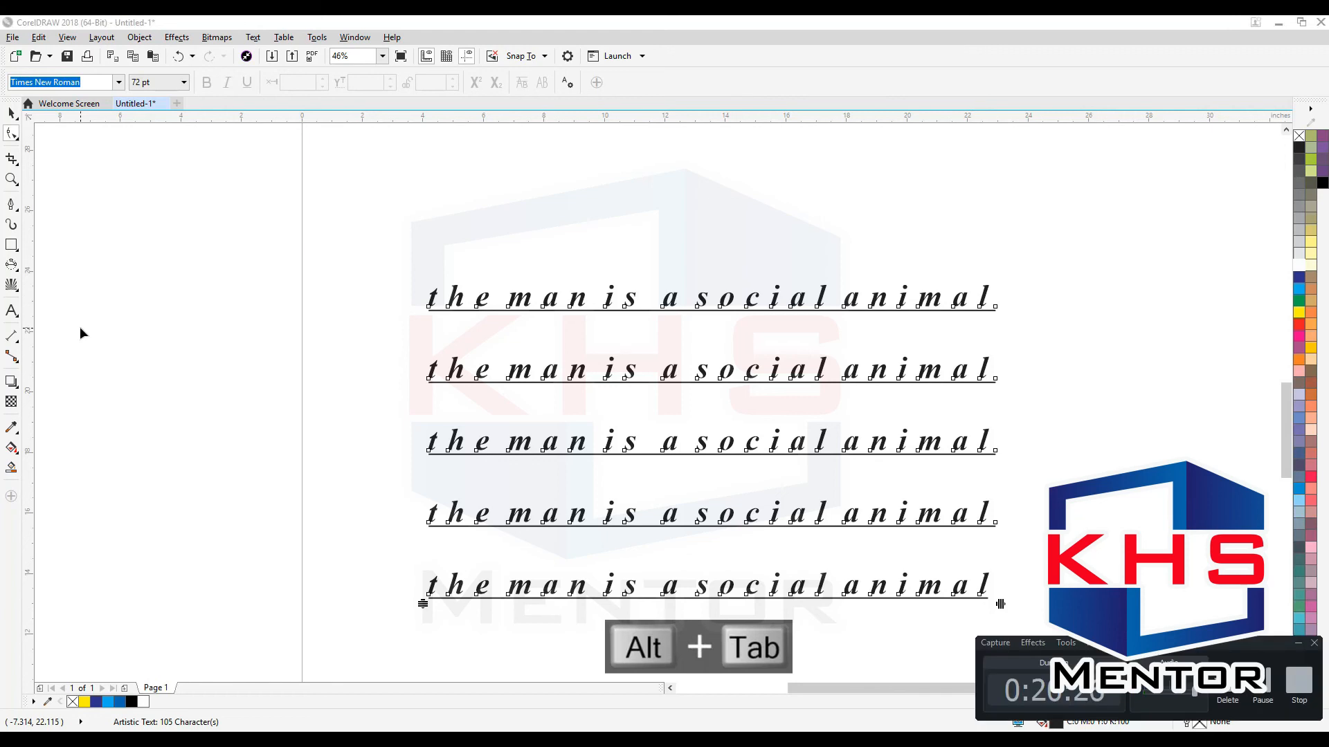
pyautogui.hotkey('alt', 'Tab')
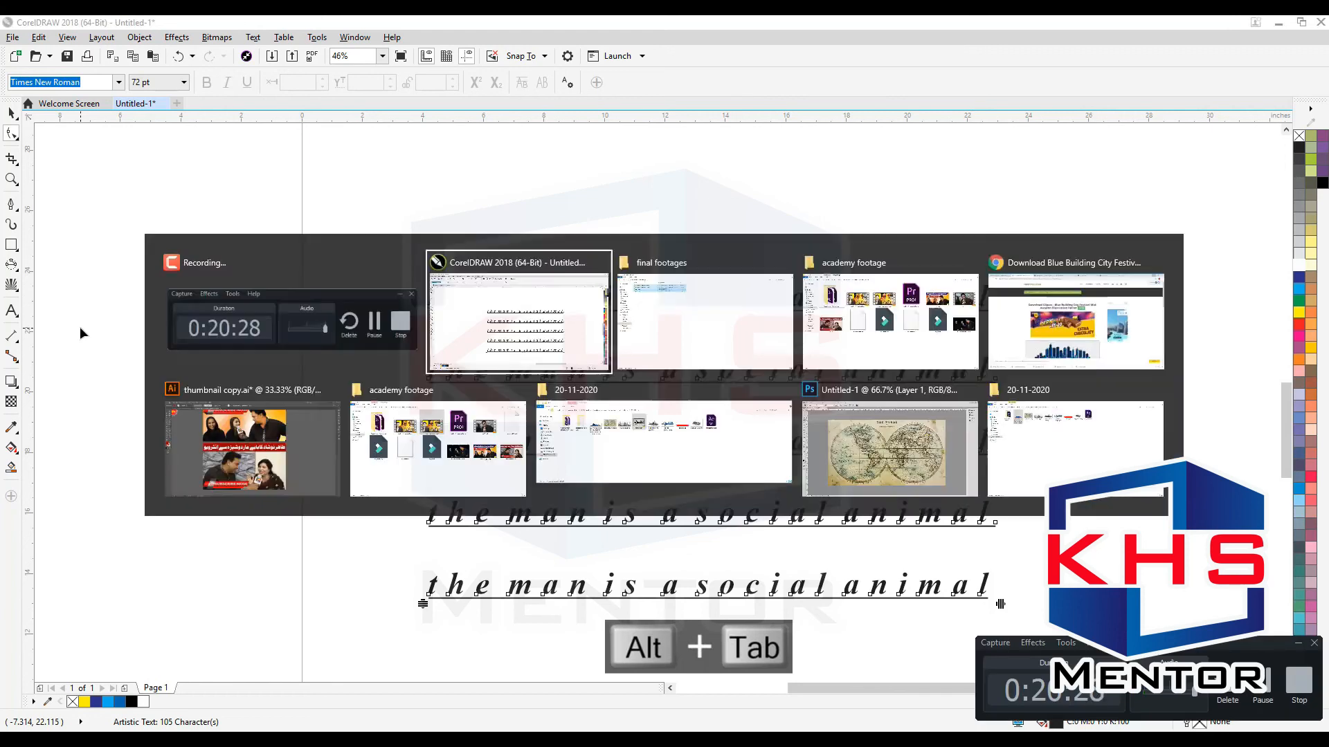
pyautogui.click(1298, 643)
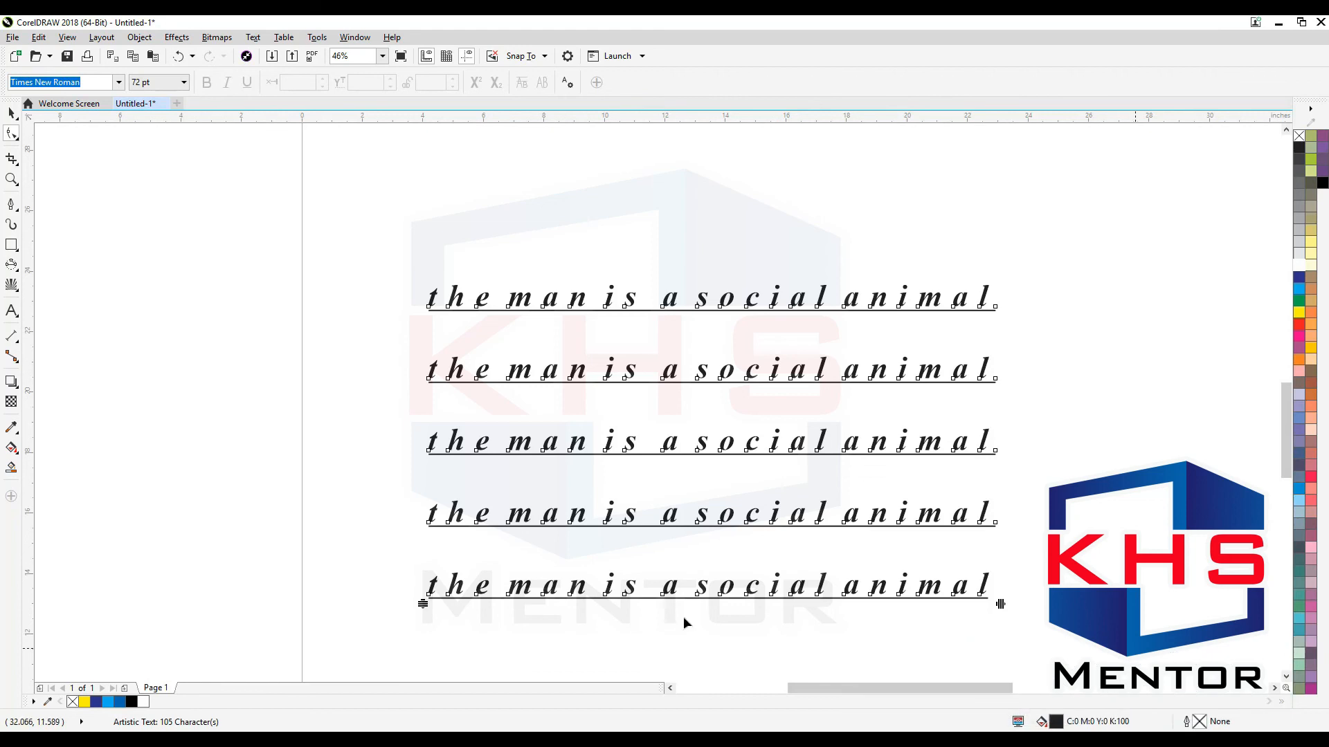
# Draw a slanted parallel dimension line about 11.33 inches long above the first text line.
pyautogui.click(17, 344)
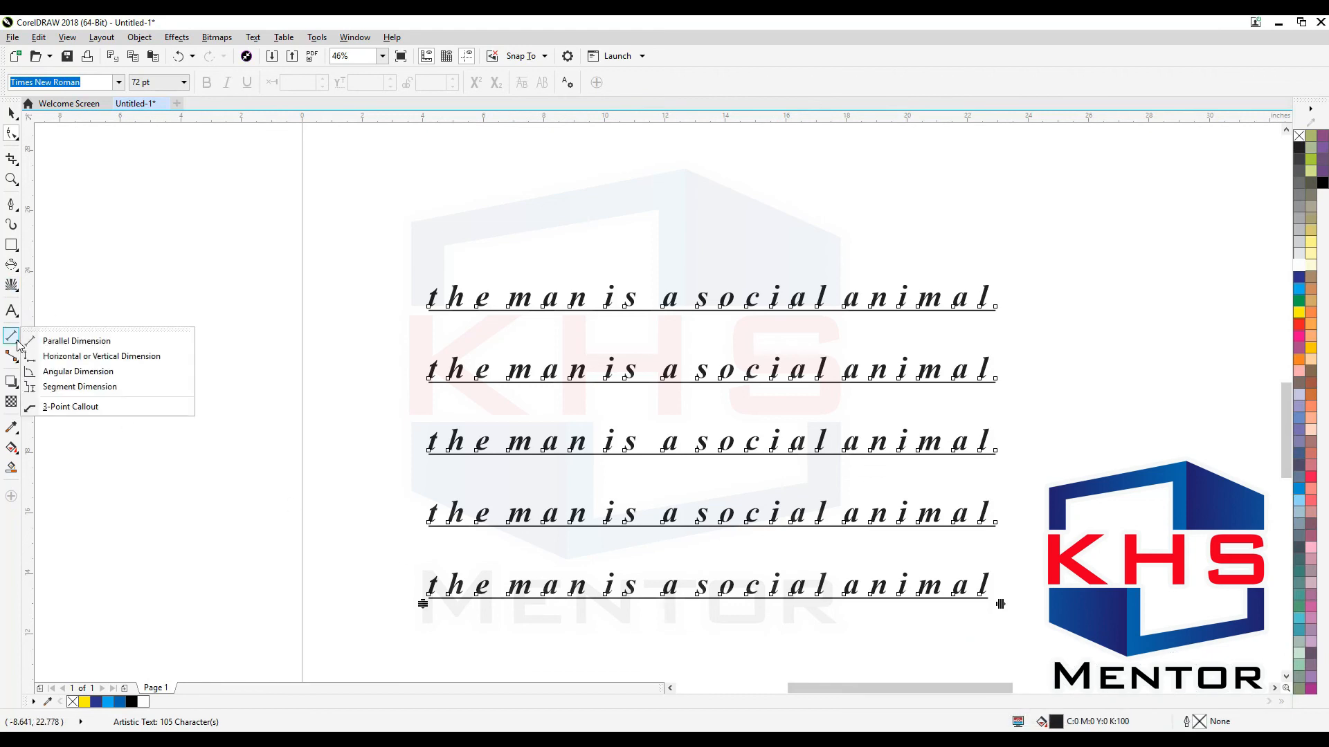
pyautogui.click(60, 341)
pyautogui.click(445, 178)
pyautogui.click(779, 267)
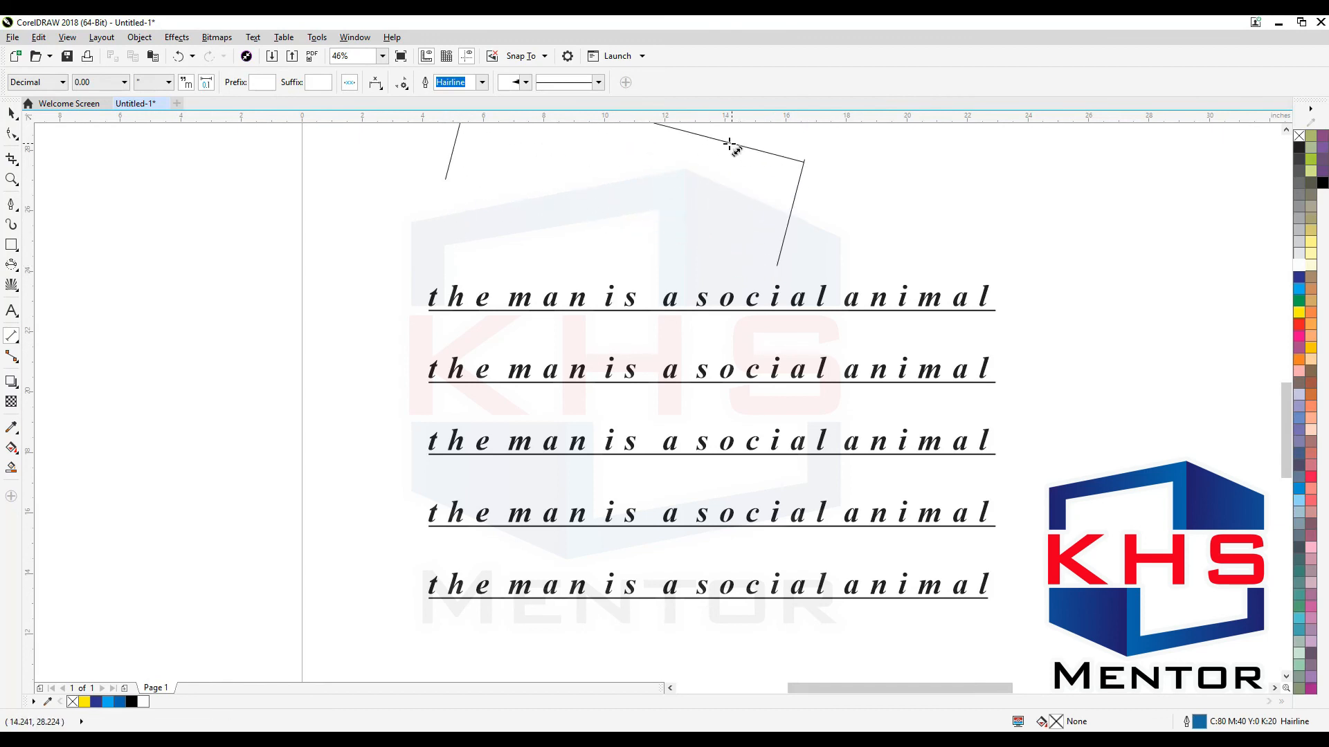
pyautogui.press('F3')
pyautogui.click(696, 196)
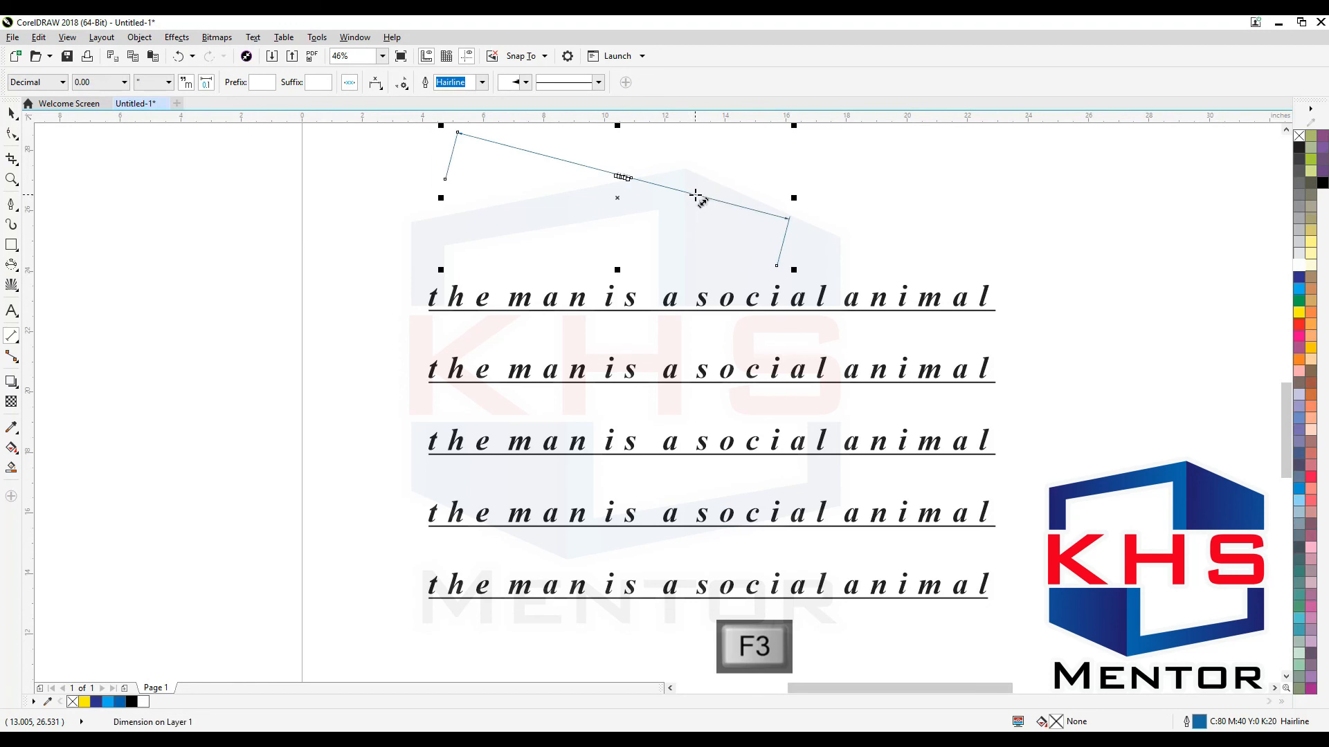
# Examine the measurement text on the slanted dimension line up close.
pyautogui.press('F3')
pyautogui.press('F2')
pyautogui.moveTo(801, 281); pyautogui.dragTo(366, 98)
pyautogui.press('space')
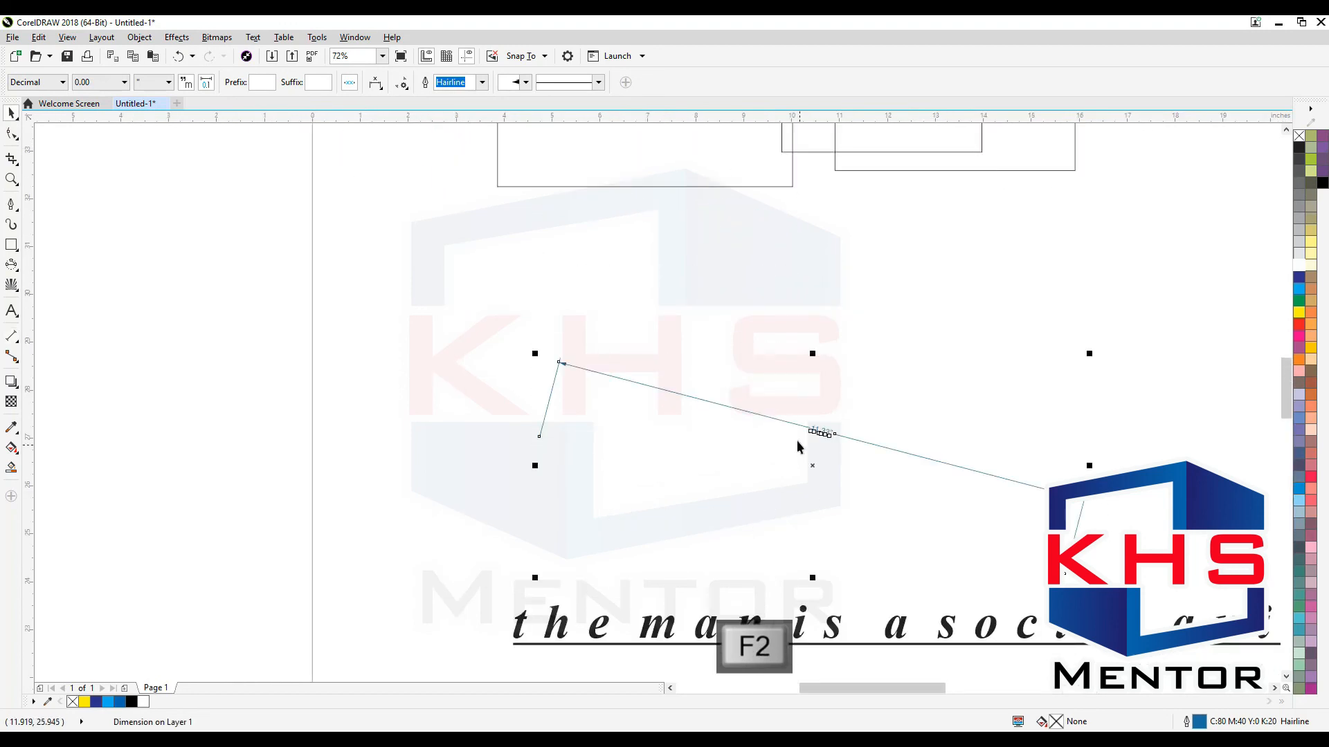
pyautogui.click(831, 317)
pyautogui.press('F2')
pyautogui.moveTo(732, 333); pyautogui.dragTo(857, 450)
pyautogui.press('F3')
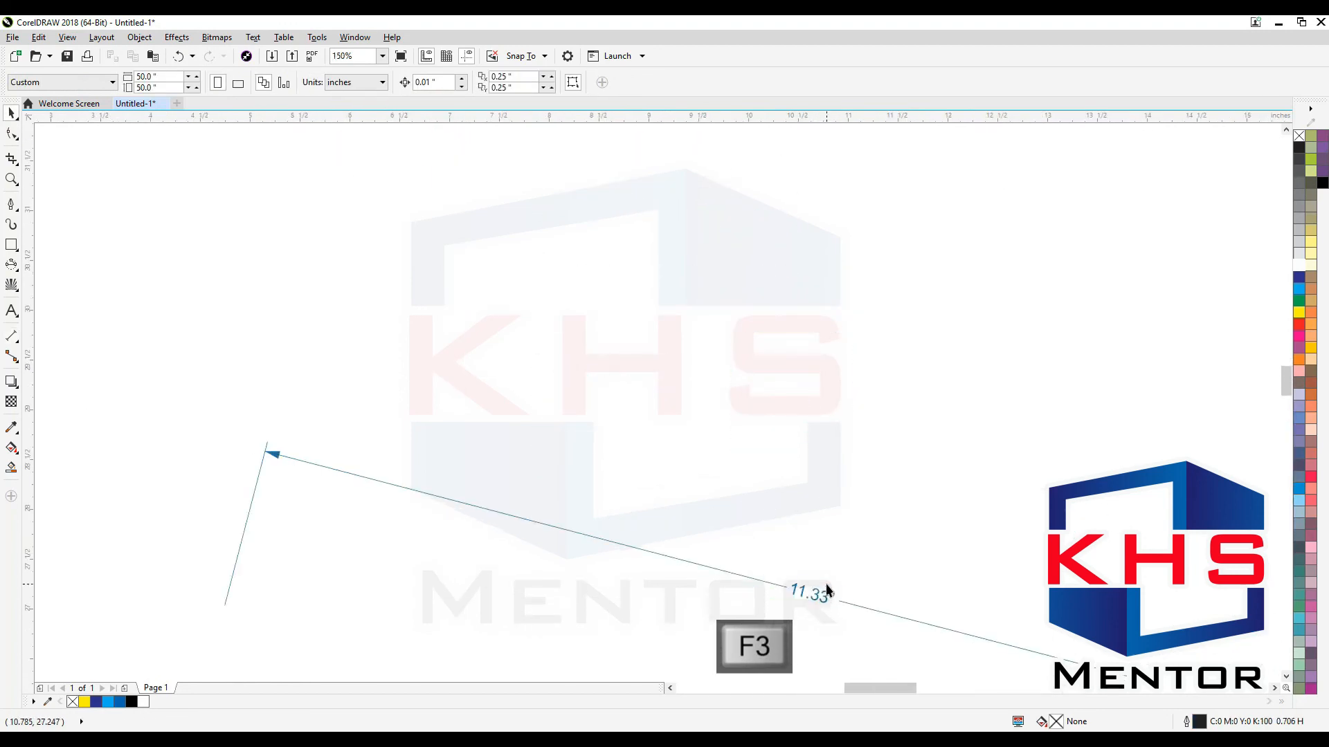
pyautogui.press('F3')
pyautogui.click(827, 591)
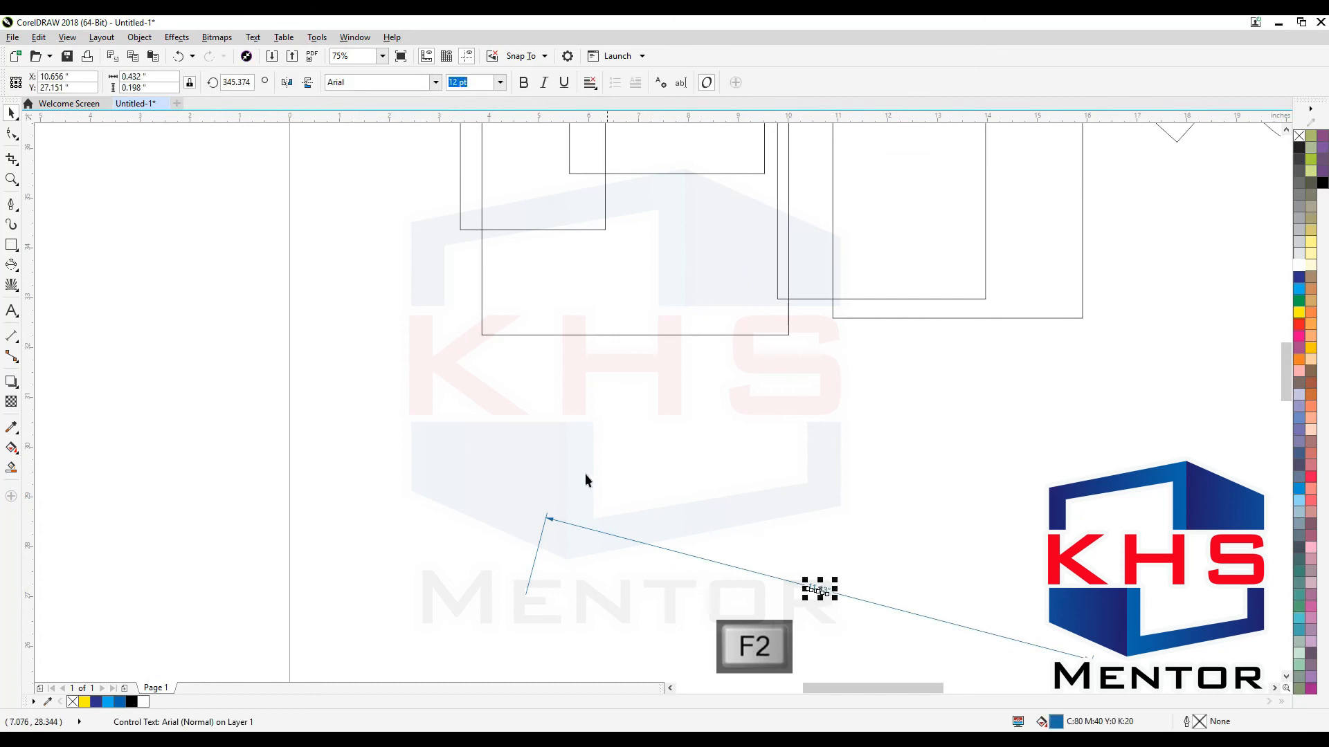
pyautogui.moveTo(585, 479); pyautogui.dragTo(893, 655)
pyautogui.moveTo(861, 476); pyautogui.dragTo(880, 369)
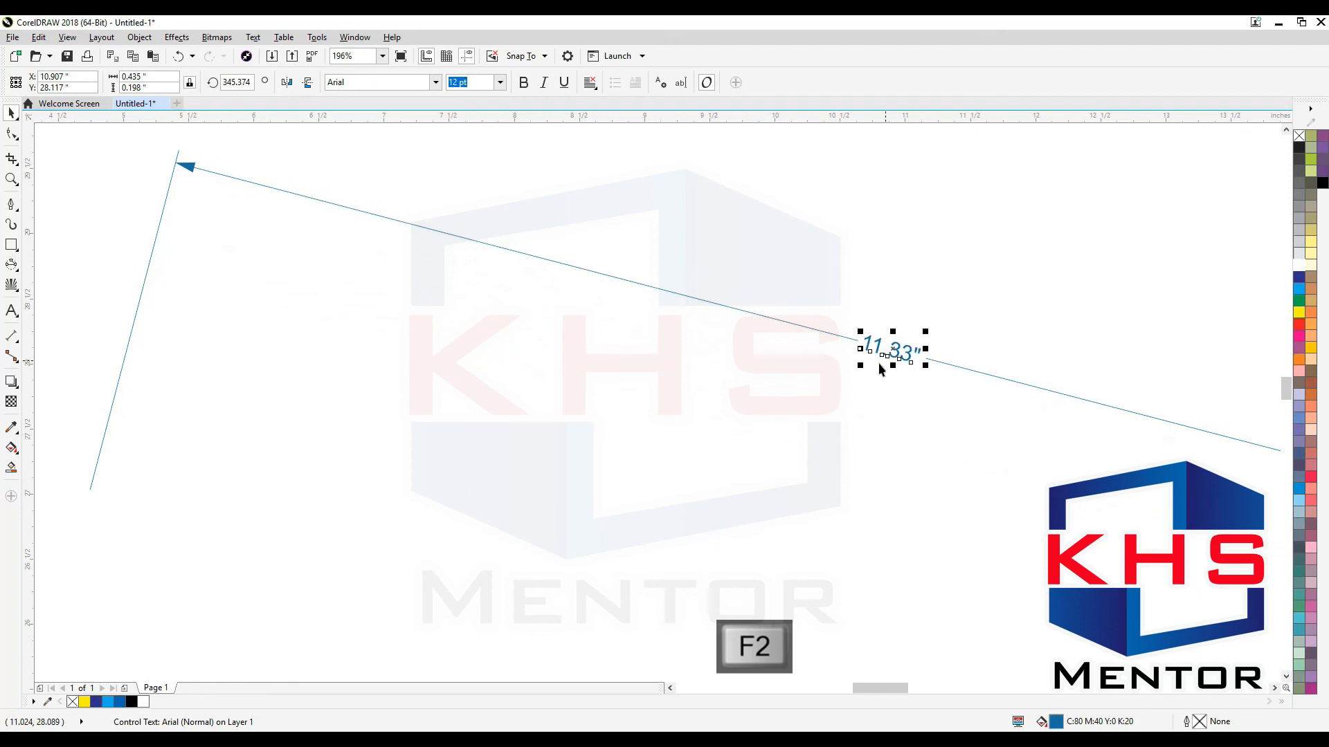
pyautogui.press('F3')
pyautogui.press('F3')
pyautogui.click(48, 274)
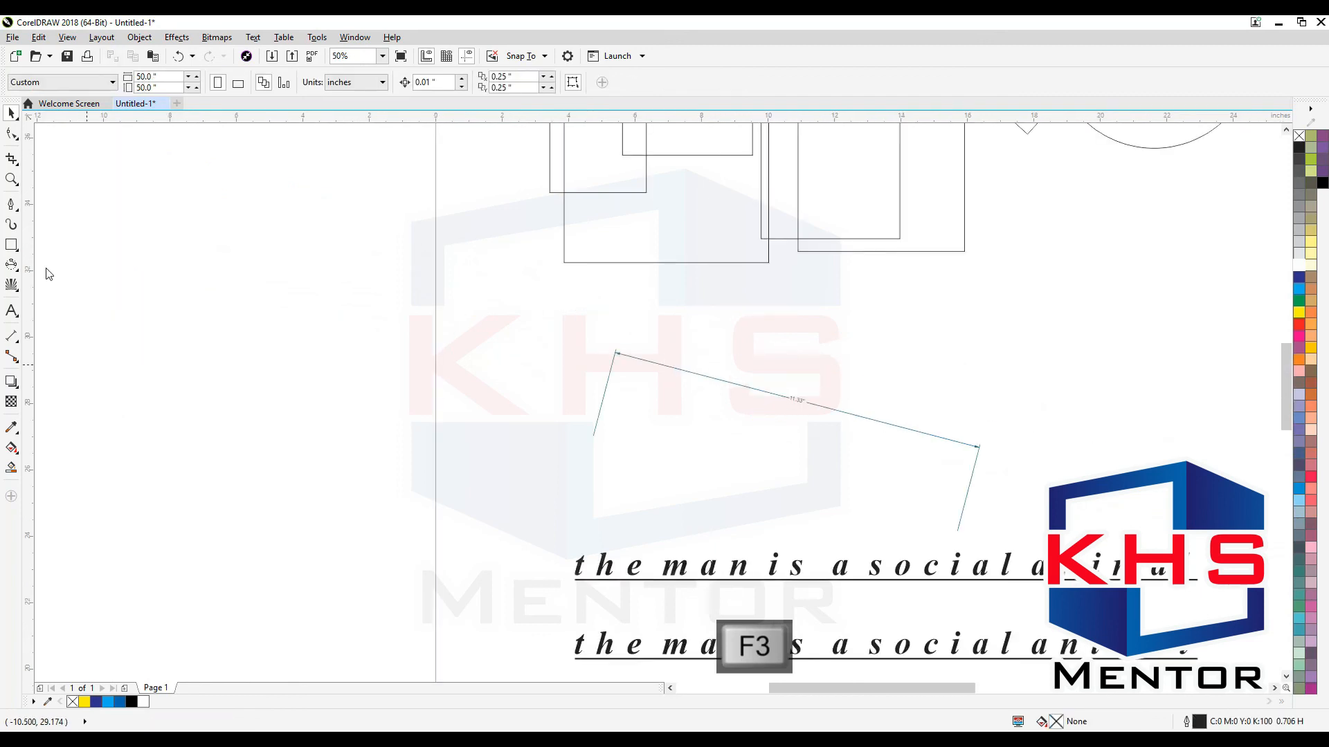
# Draw an L-shaped right-angle connector to the left of the slanted dimension line.
pyautogui.click(18, 361)
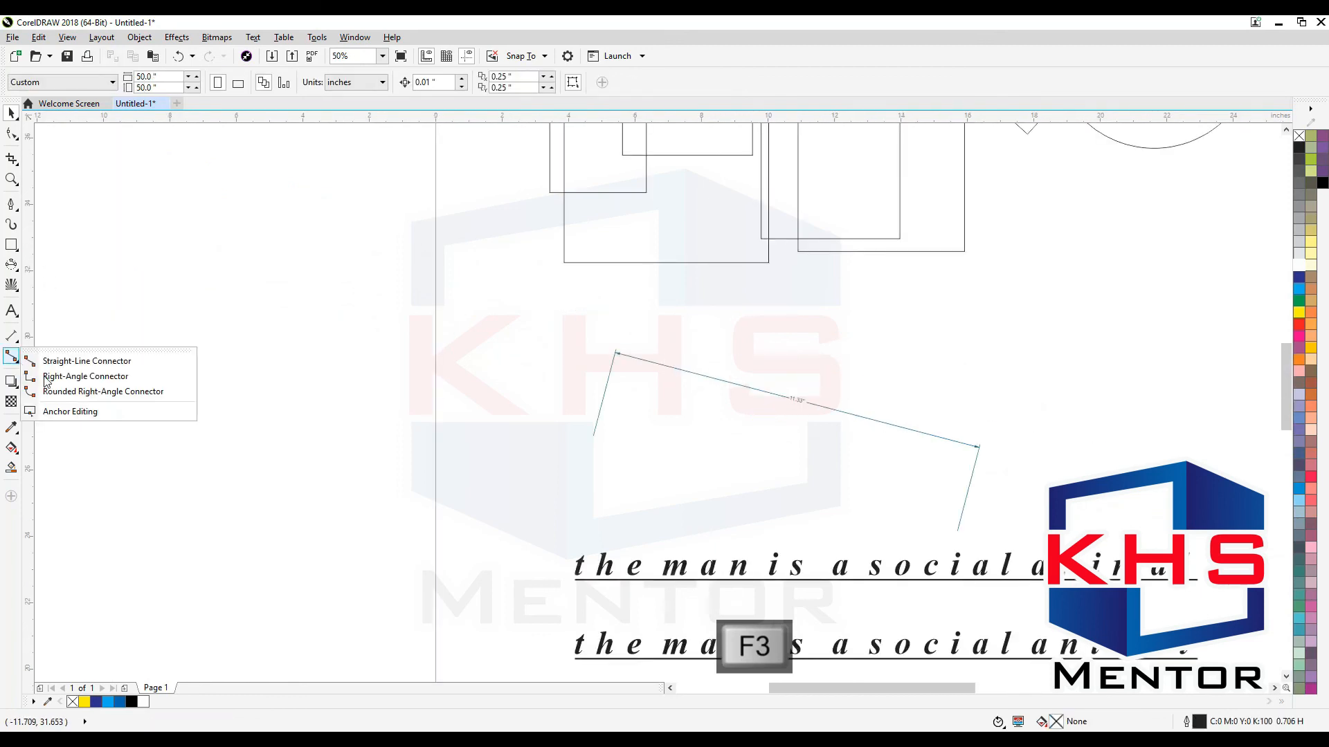
pyautogui.click(47, 377)
pyautogui.moveTo(454, 329); pyautogui.dragTo(589, 518)
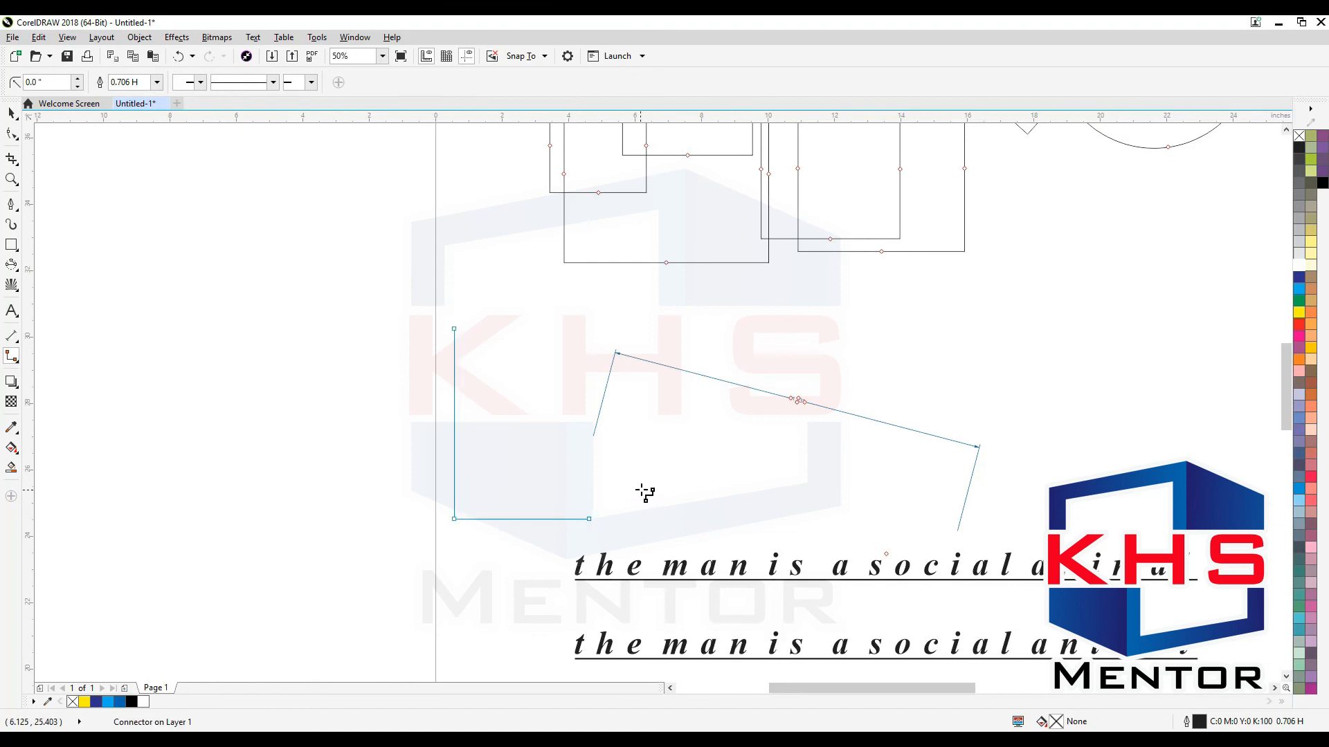
# Draw a rounded right-angle connector that runs above the slanted dimension line and down across it.
pyautogui.click(13, 362)
pyautogui.click(60, 392)
pyautogui.moveTo(903, 292); pyautogui.dragTo(661, 429)
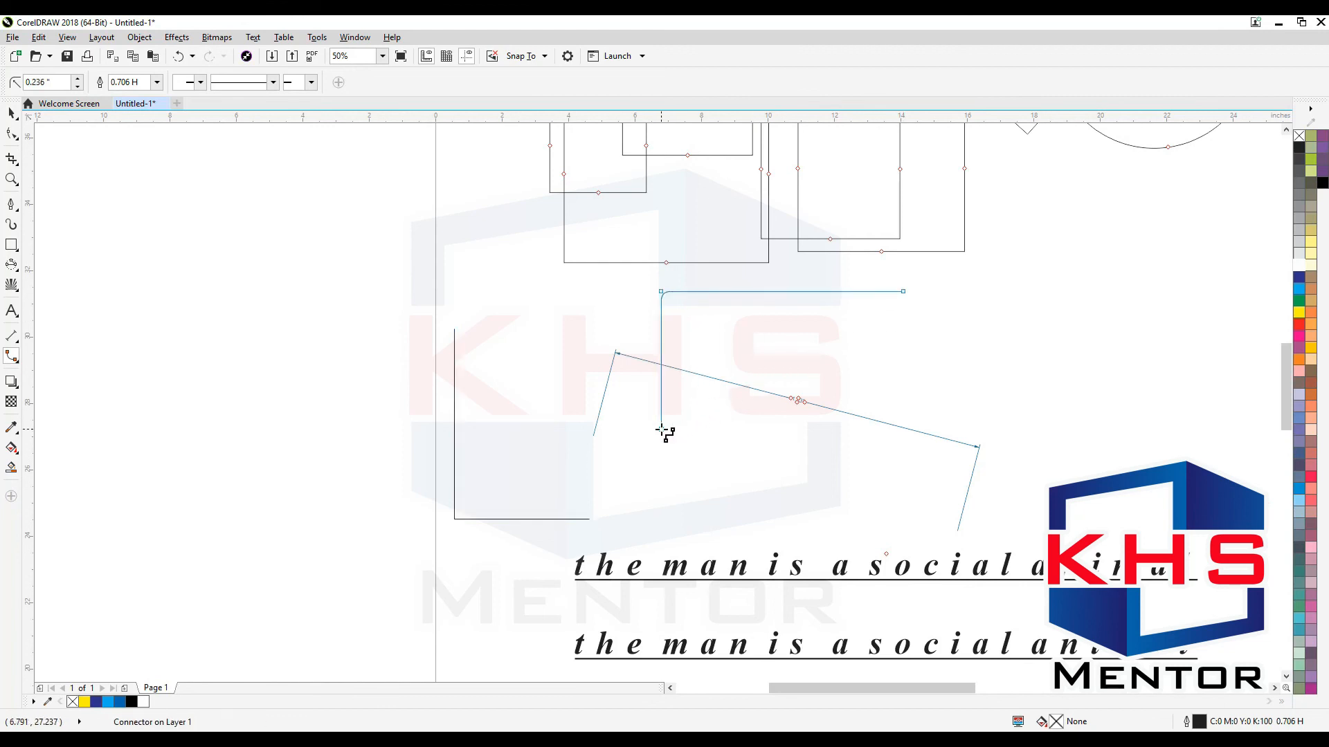
pyautogui.click(14, 359)
pyautogui.click(13, 359)
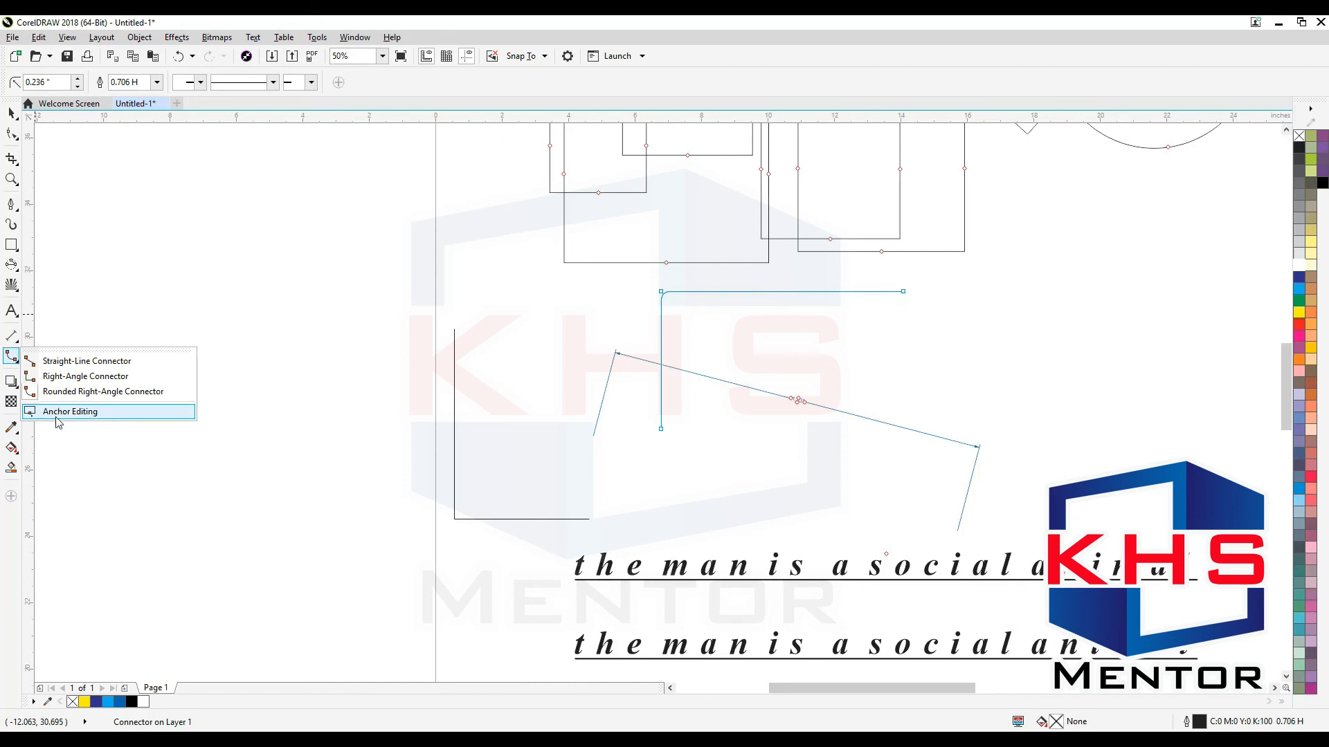
pyautogui.click(58, 413)
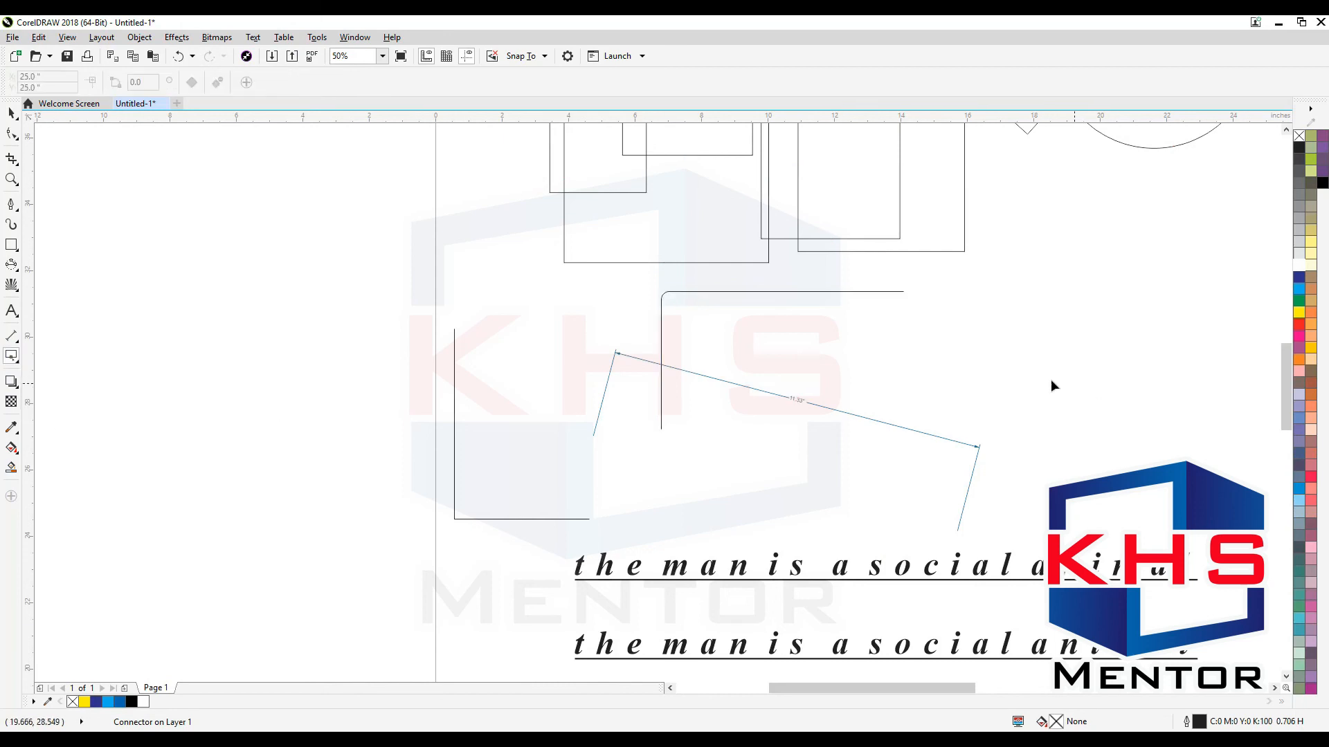
# Draw a second rounded right-angle connector around the right end of the slanted dimension line.
pyautogui.click(13, 357)
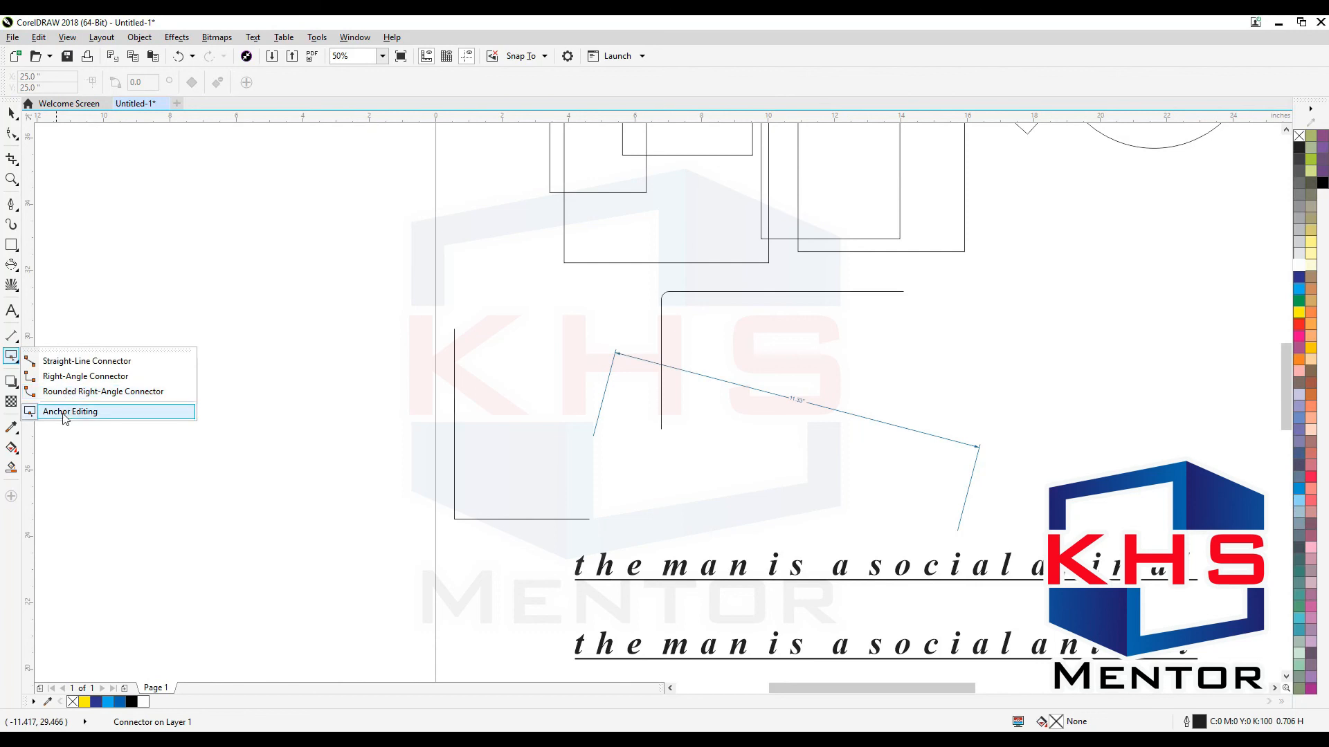
pyautogui.click(76, 392)
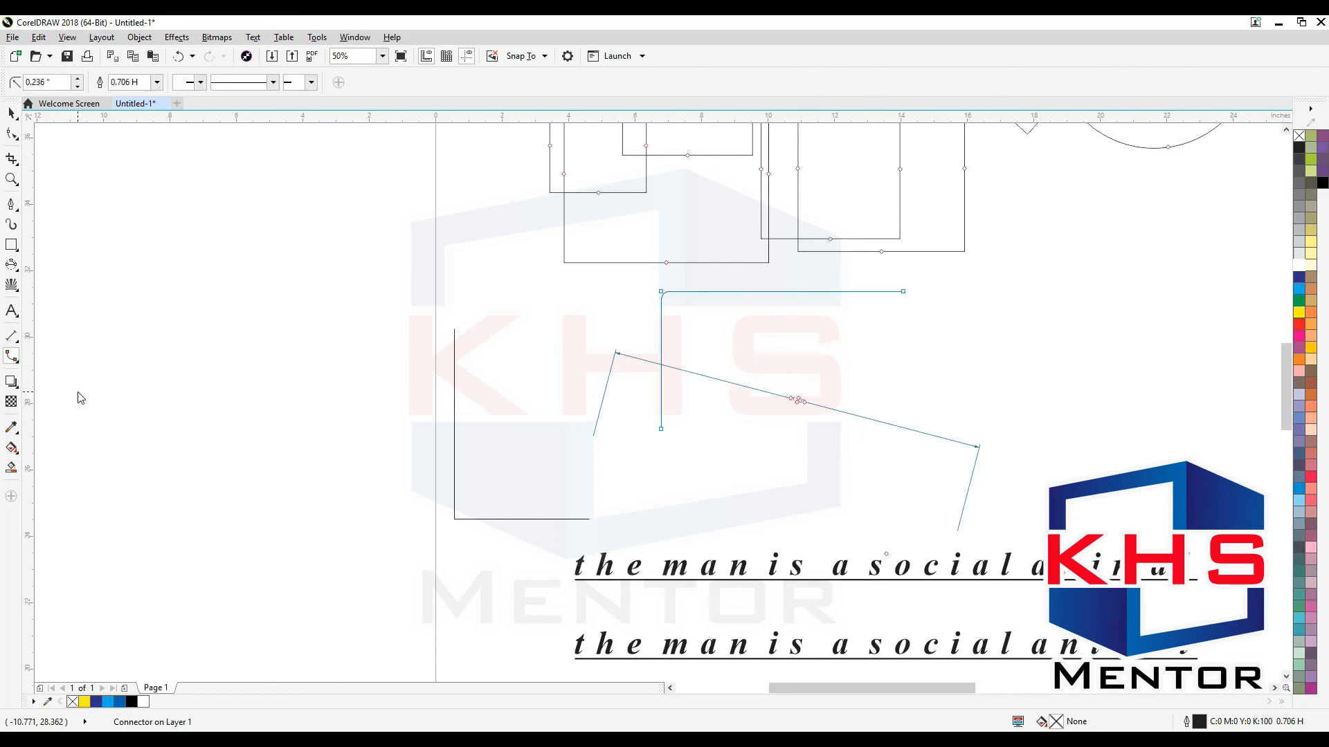
pyautogui.moveTo(1072, 295)
pyautogui.mouseDown()
pyautogui.moveTo(942, 409)
pyautogui.moveTo(871, 439)
pyautogui.mouseUp()
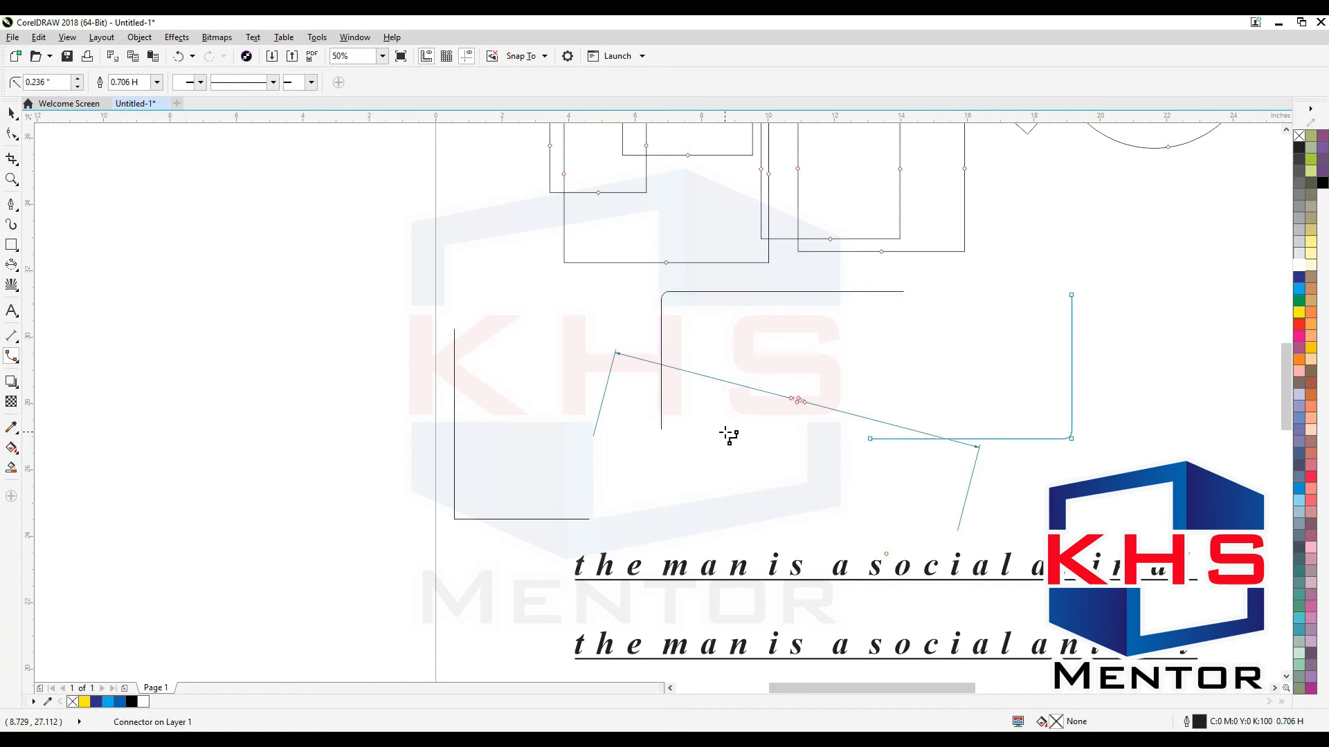
pyautogui.press('space')
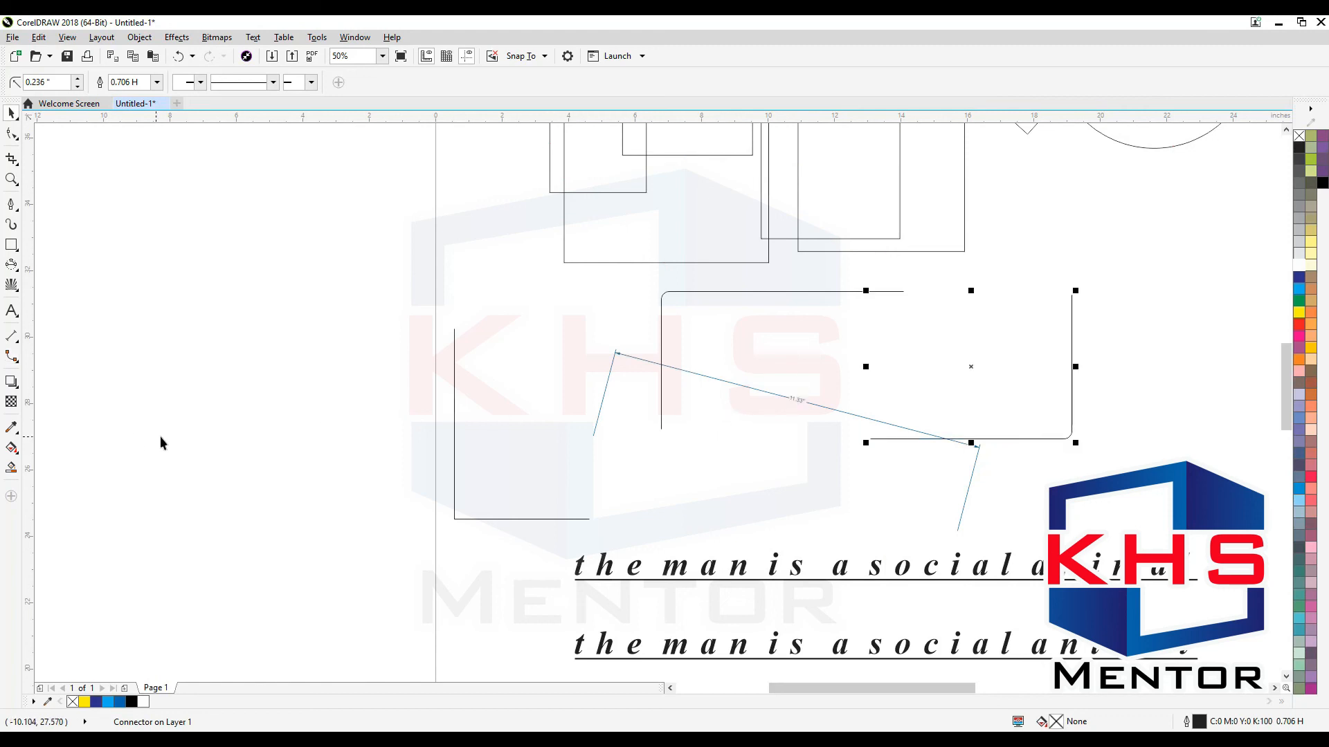
# Place a copy of the six-sided star polygon directly below the original.
pyautogui.press('F3')
pyautogui.press('F2')
pyautogui.moveTo(666, 216); pyautogui.dragTo(979, 447)
pyautogui.click(713, 381)
pyautogui.press('F3')
pyautogui.moveTo(731, 473); pyautogui.dragTo(732, 551)
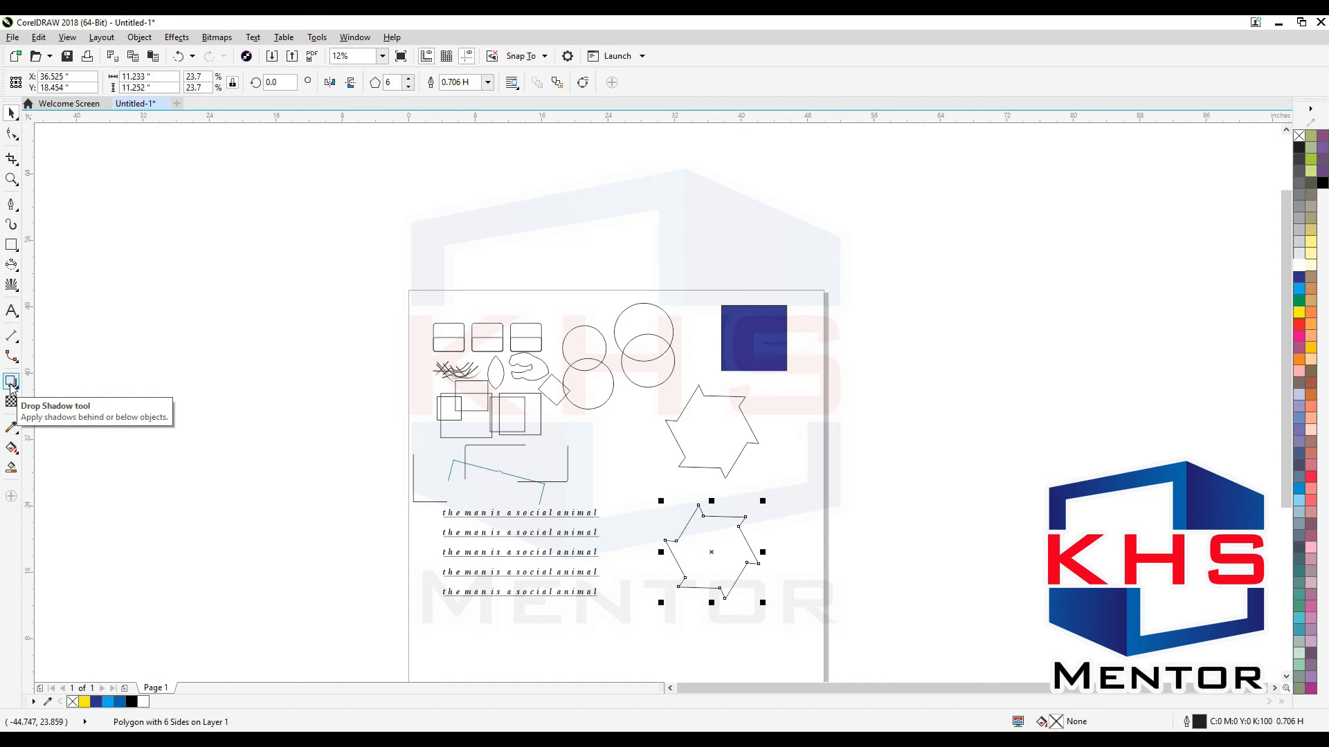
# Fill the lower star polygon with orange (C:0 M:60 Y:100 K:0) and remove its outline.
pyautogui.click(1298, 360)
pyautogui.press('F2')
pyautogui.moveTo(510, 421); pyautogui.dragTo(847, 654)
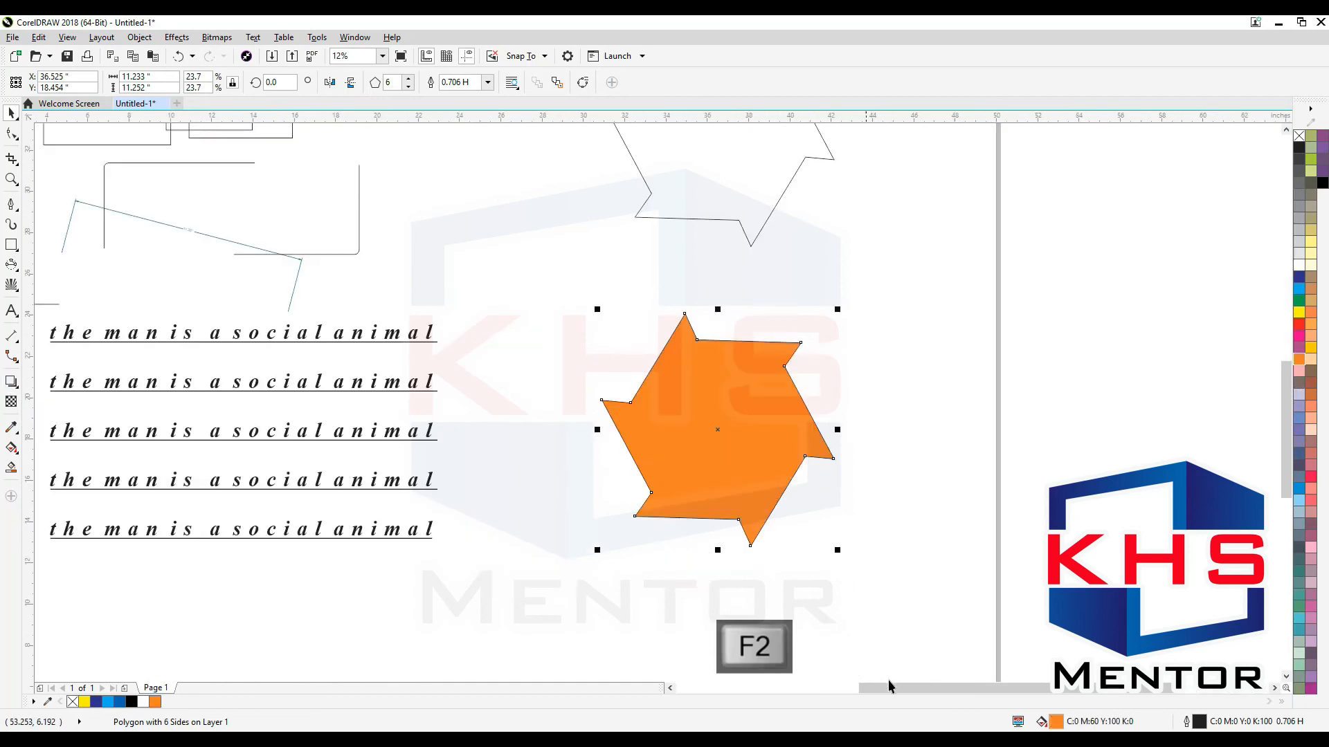
pyautogui.rightClick(1299, 136)
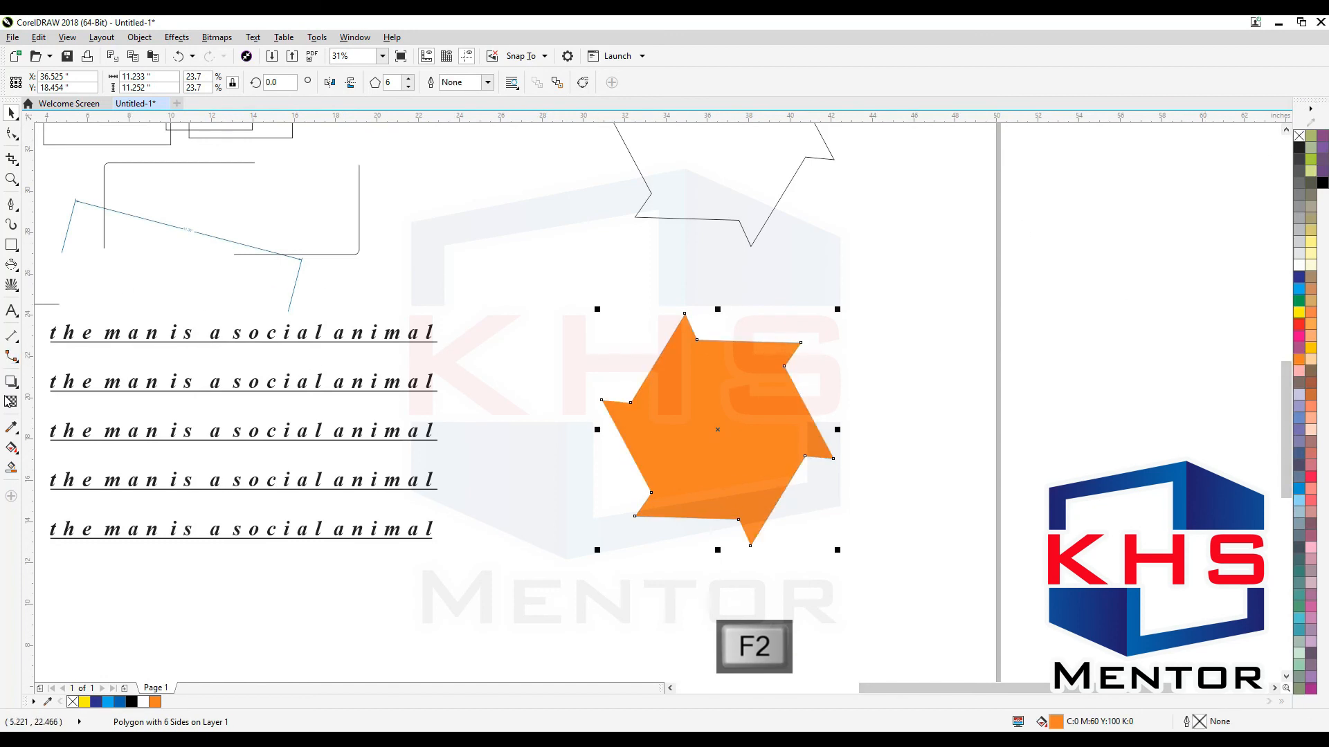
# Apply a drop shadow to the orange star, pulled straight down from its top edge to its bottom edge.
pyautogui.click(11, 383)
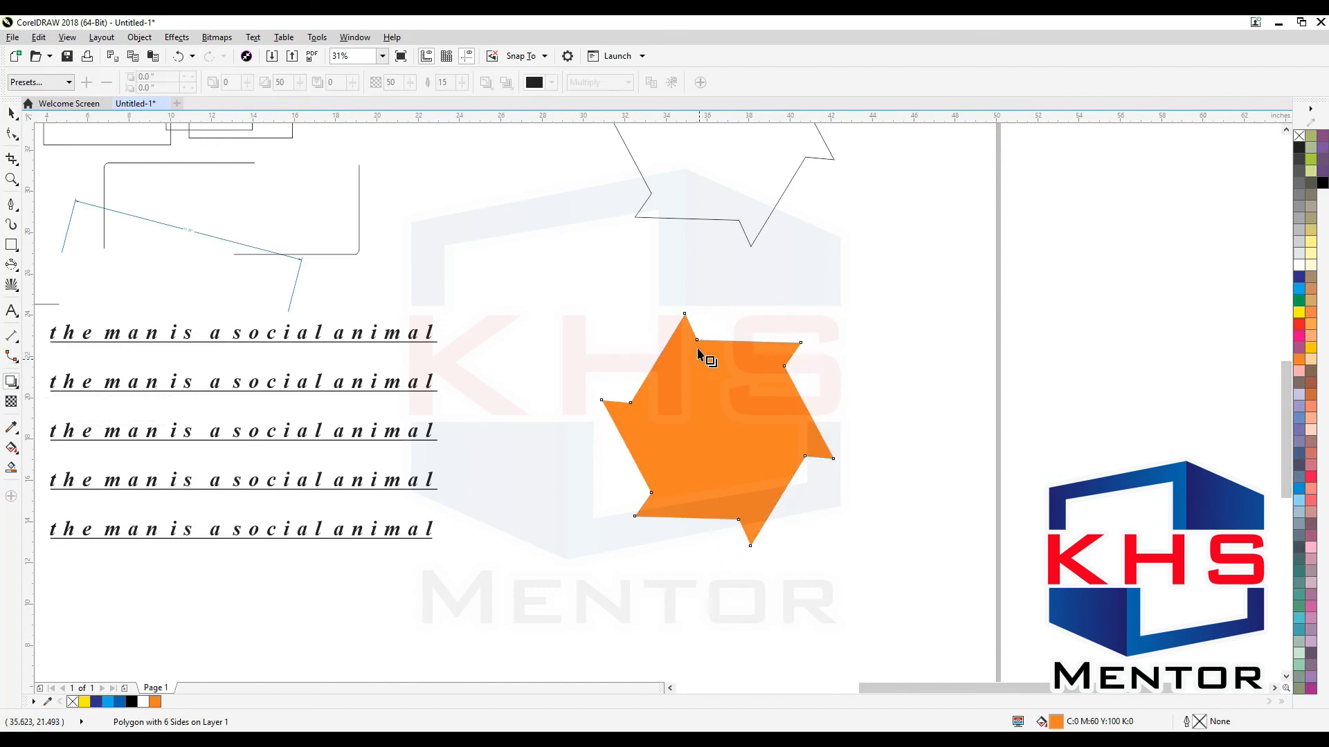
pyautogui.moveTo(717, 306); pyautogui.dragTo(717, 546)
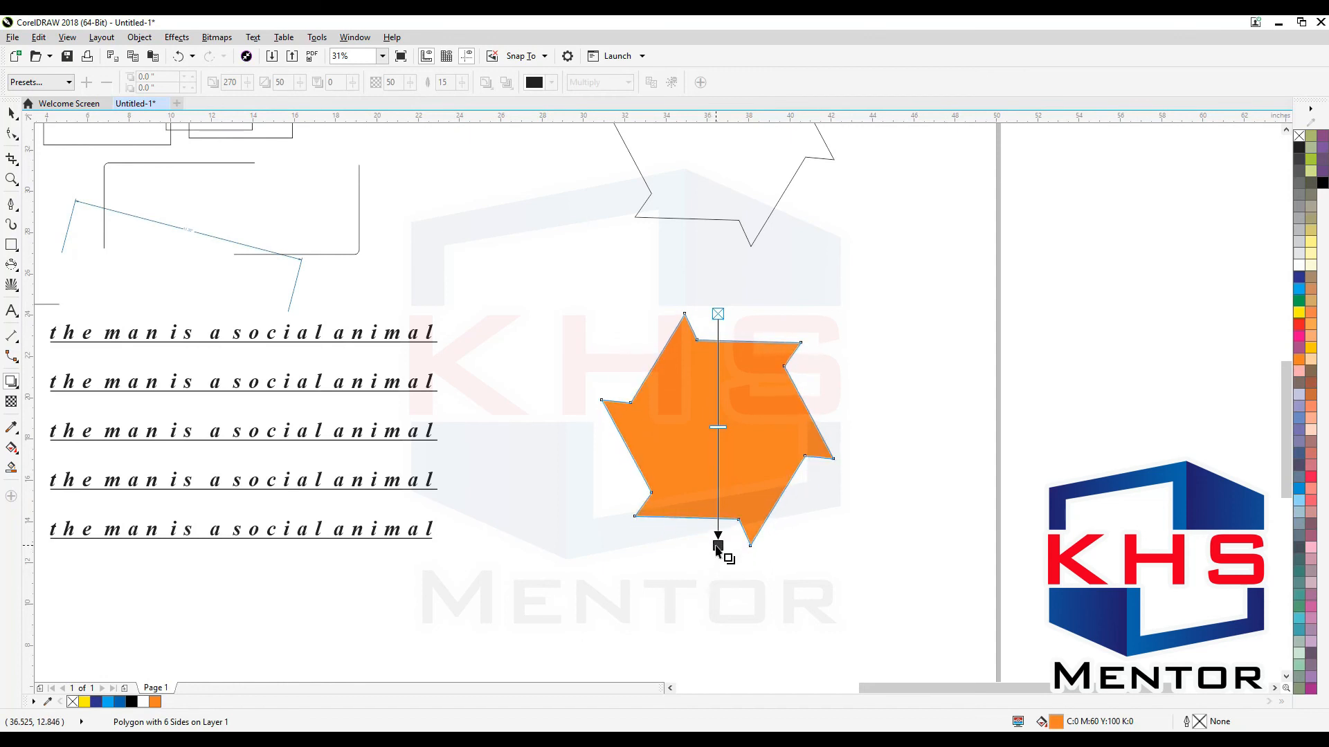